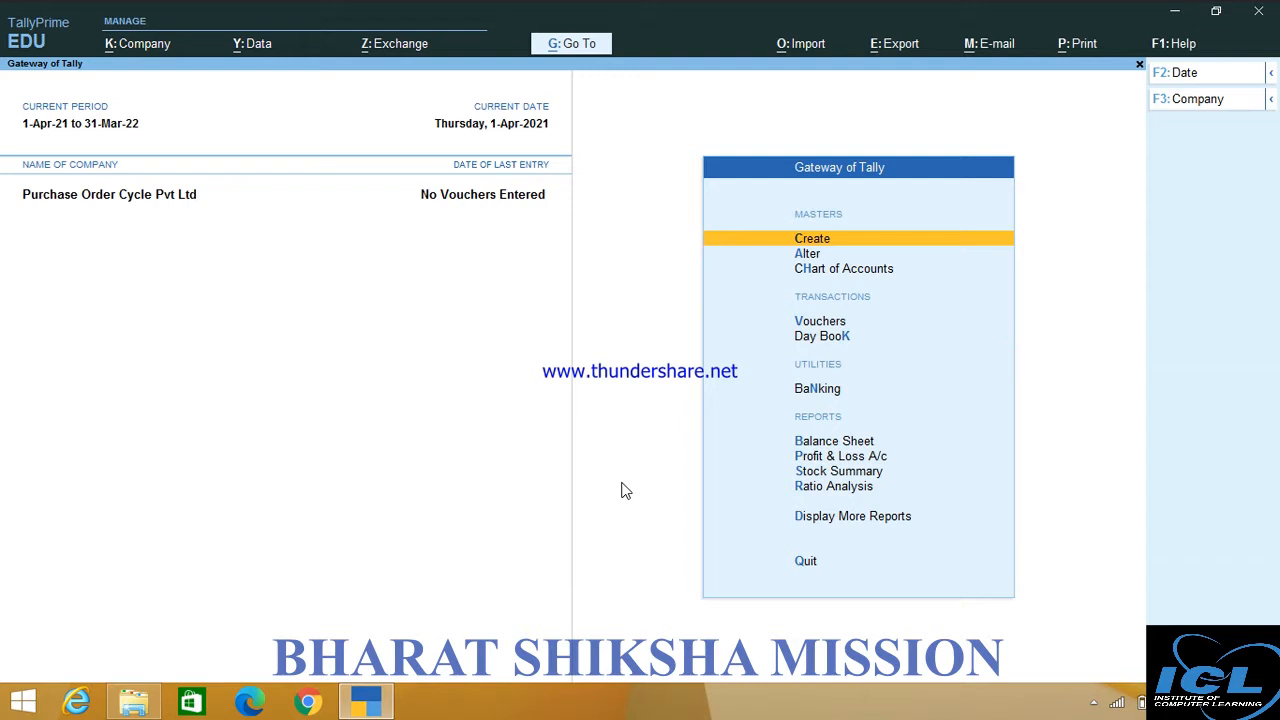
Alter the Cash ledger to give it an opening balance of 500000 Dr and save it.
{"action": "key", "text": "Down"}
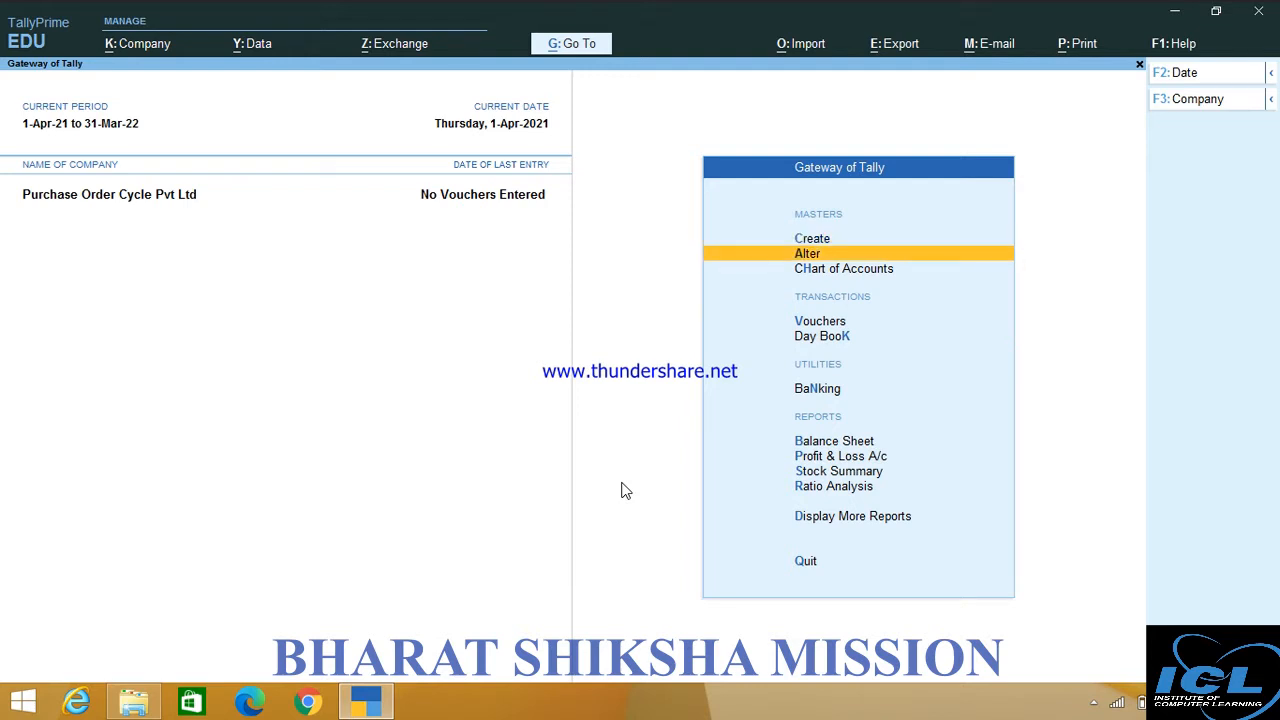
{"action": "key", "text": "Return"}
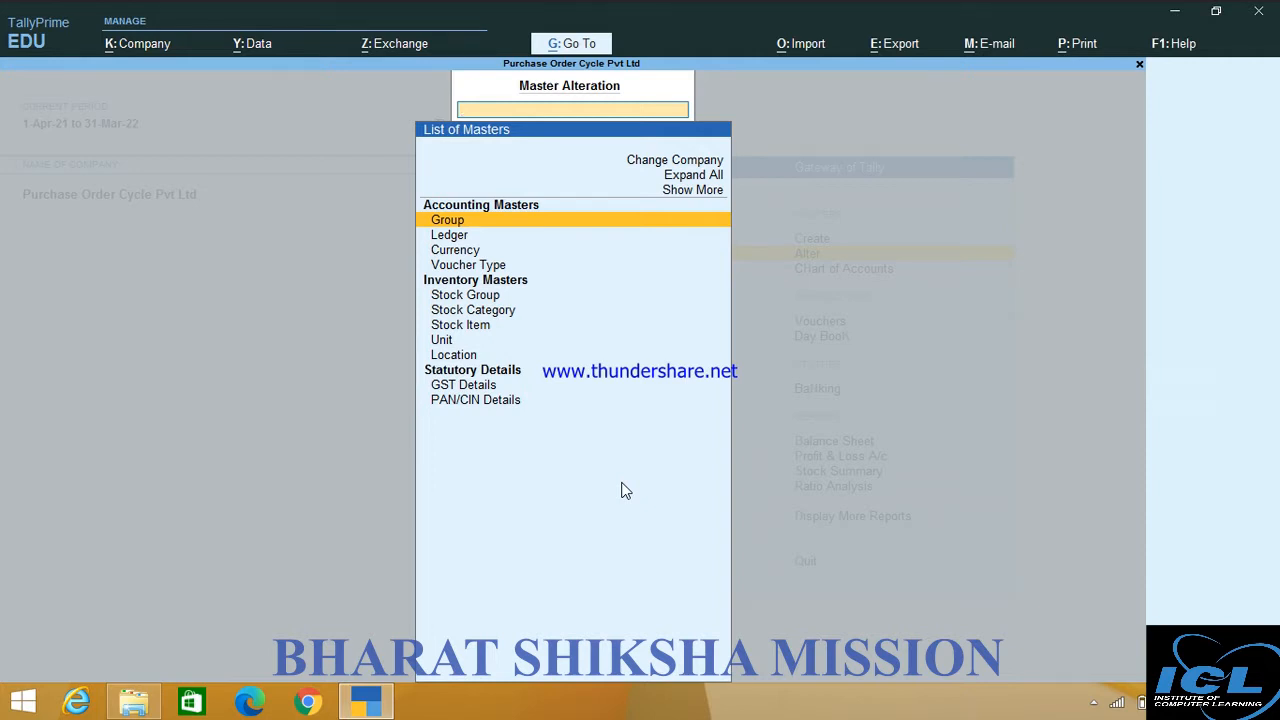
{"action": "key", "text": "Down"}
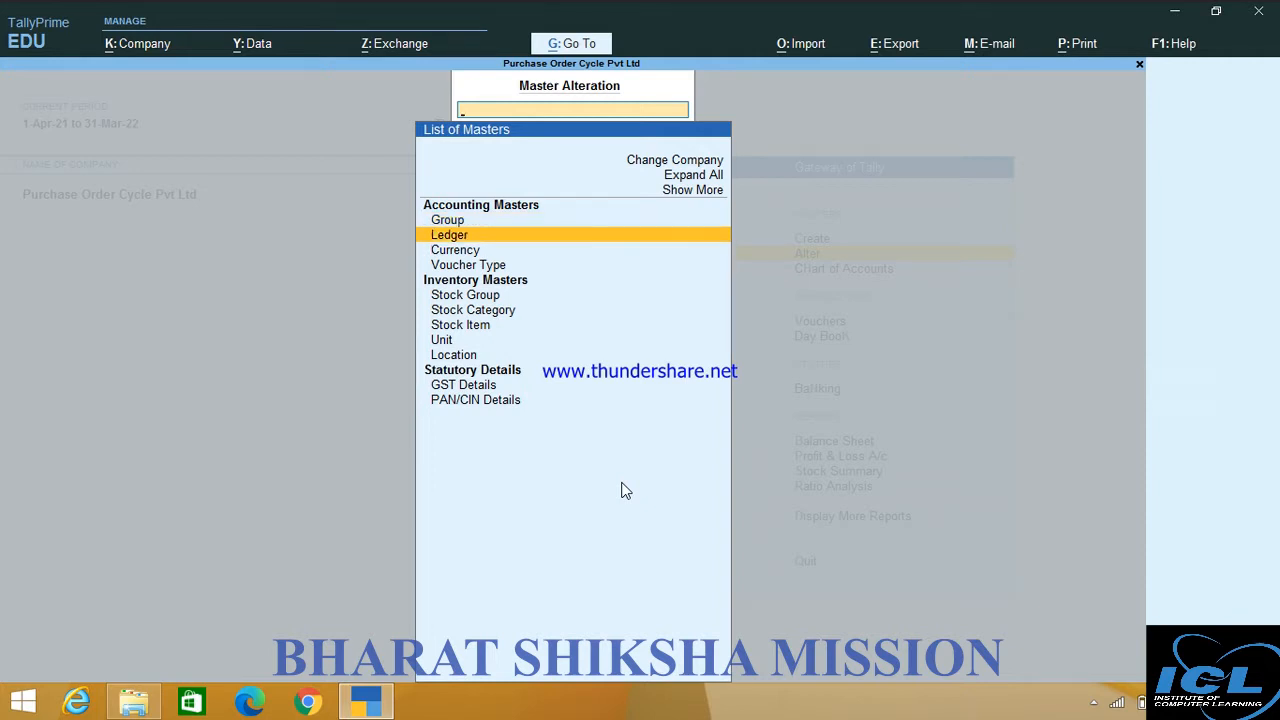
{"action": "key", "text": "Return"}
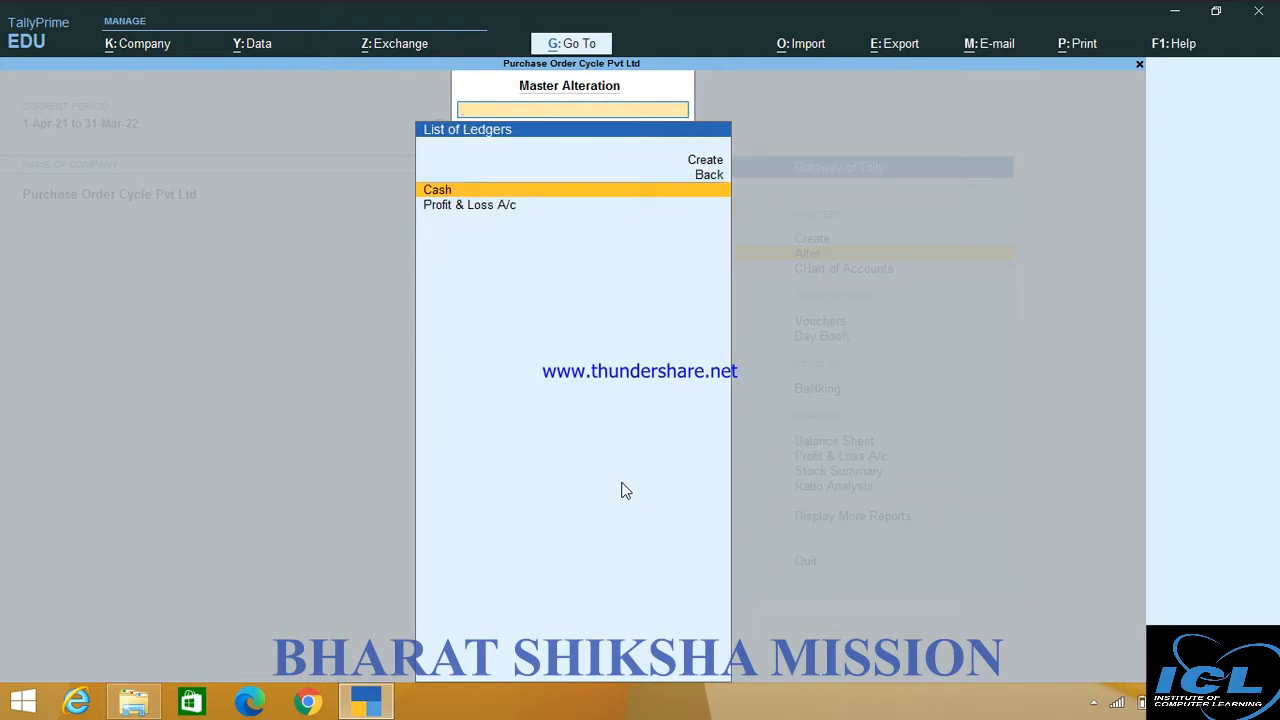
{"action": "key", "text": "Return"}
{"action": "key", "text": "Return"}
{"action": "key", "text": "Return"}
{"action": "key", "text": "Return"}
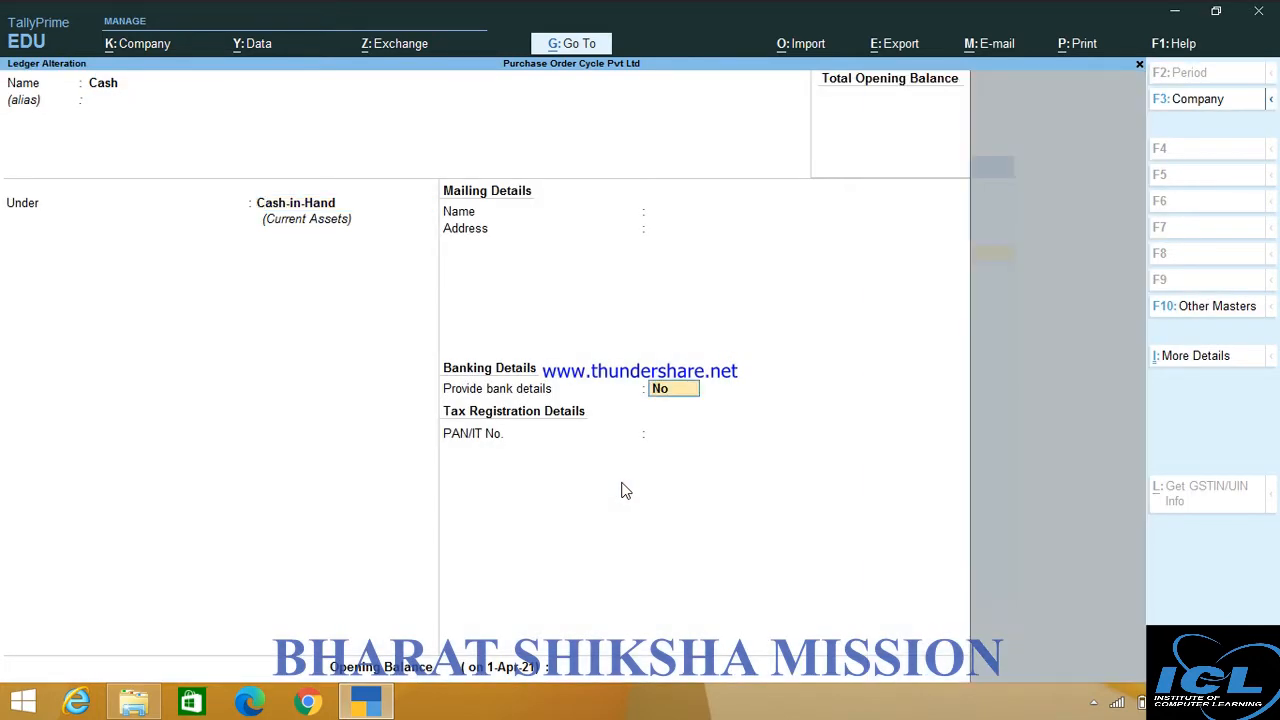
{"action": "key", "text": "Return"}
{"action": "type", "text": "500000"}
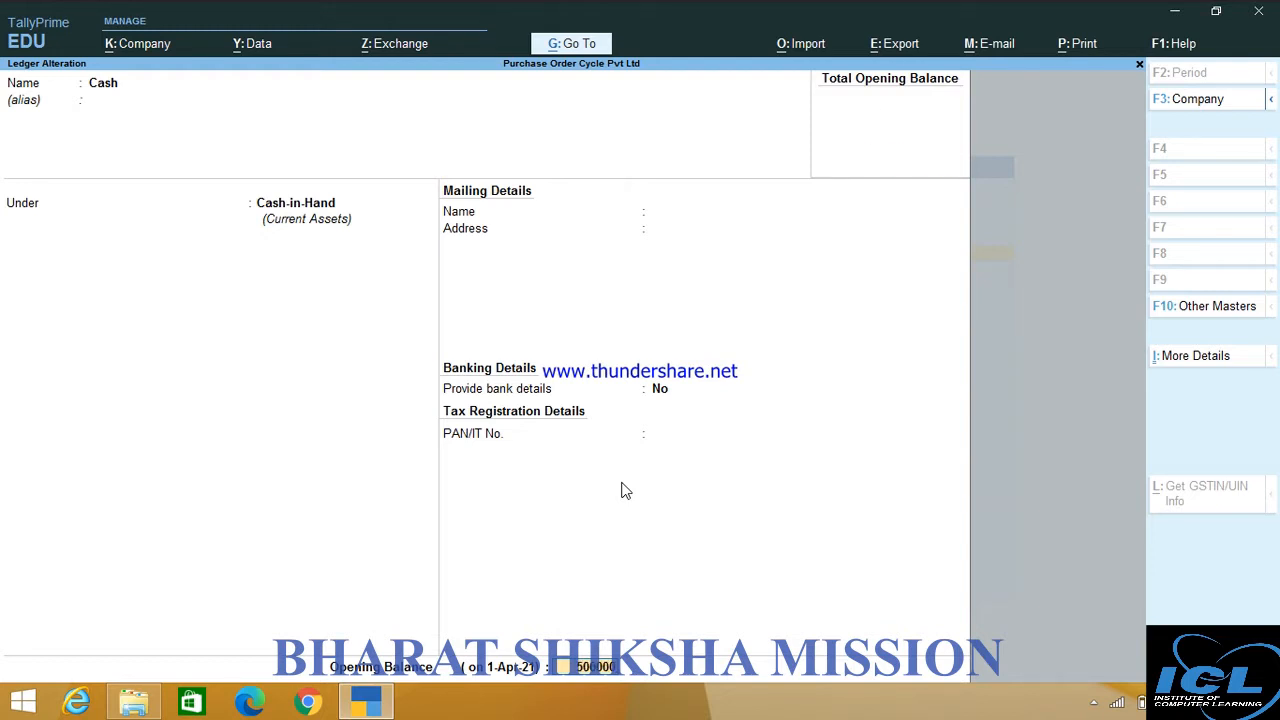
{"action": "key", "text": "Return"}
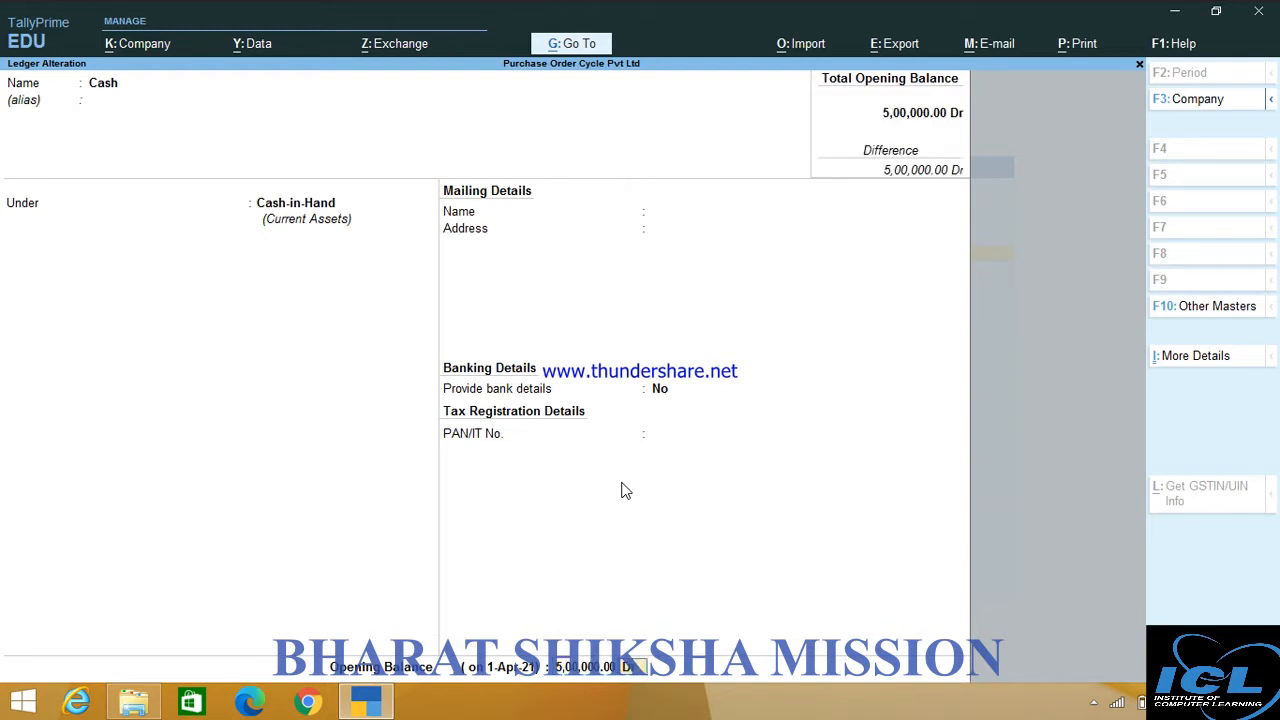
{"action": "key", "text": "Return"}
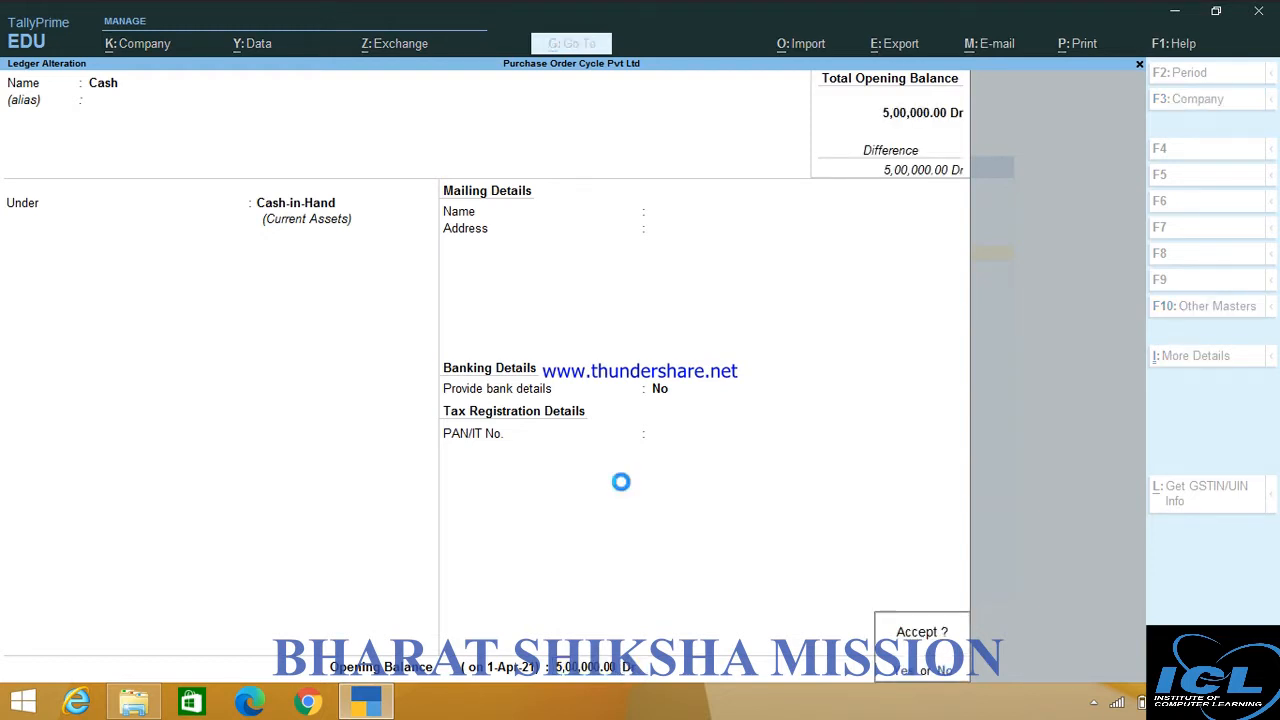
Set the Profit & Loss A/c ledger's opening balance to 125000 Cr, save it and return to the Gateway of Tally.
{"action": "key", "text": "Down"}
{"action": "key", "text": "Return"}
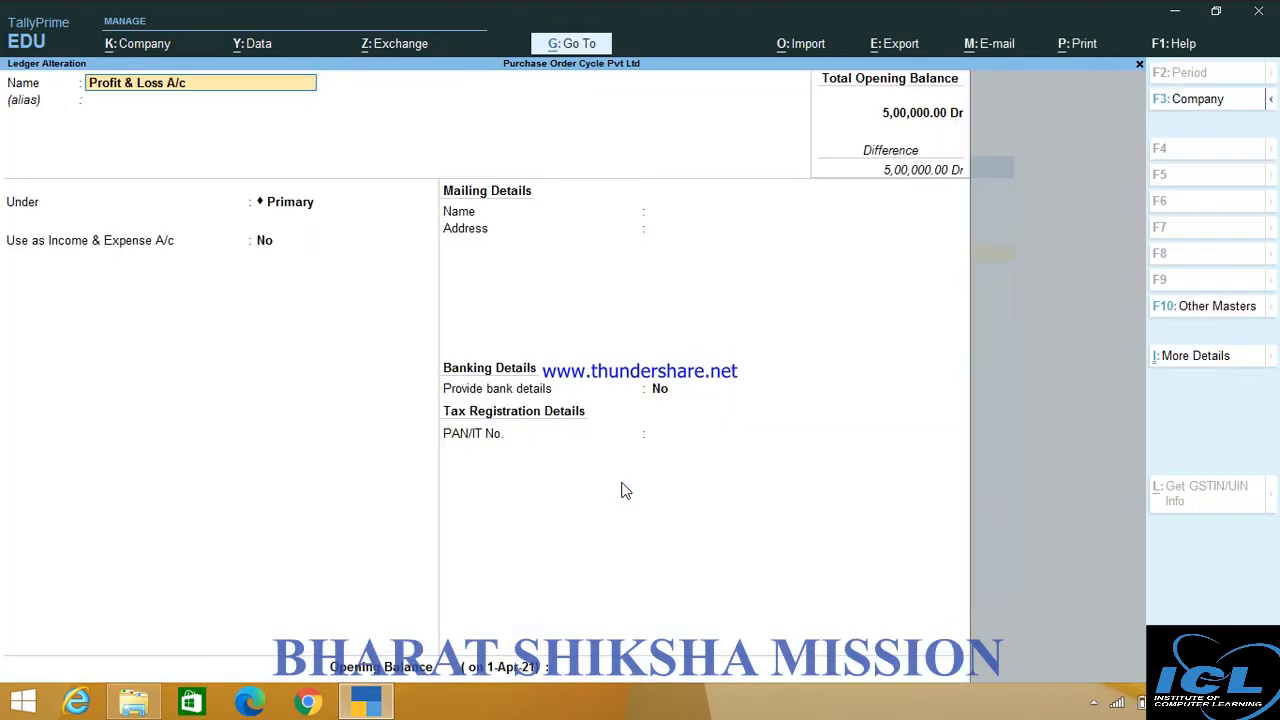
{"action": "key", "text": "Return"}
{"action": "key", "text": "Return"}
{"action": "key", "text": "Return"}
{"action": "key", "text": "Return"}
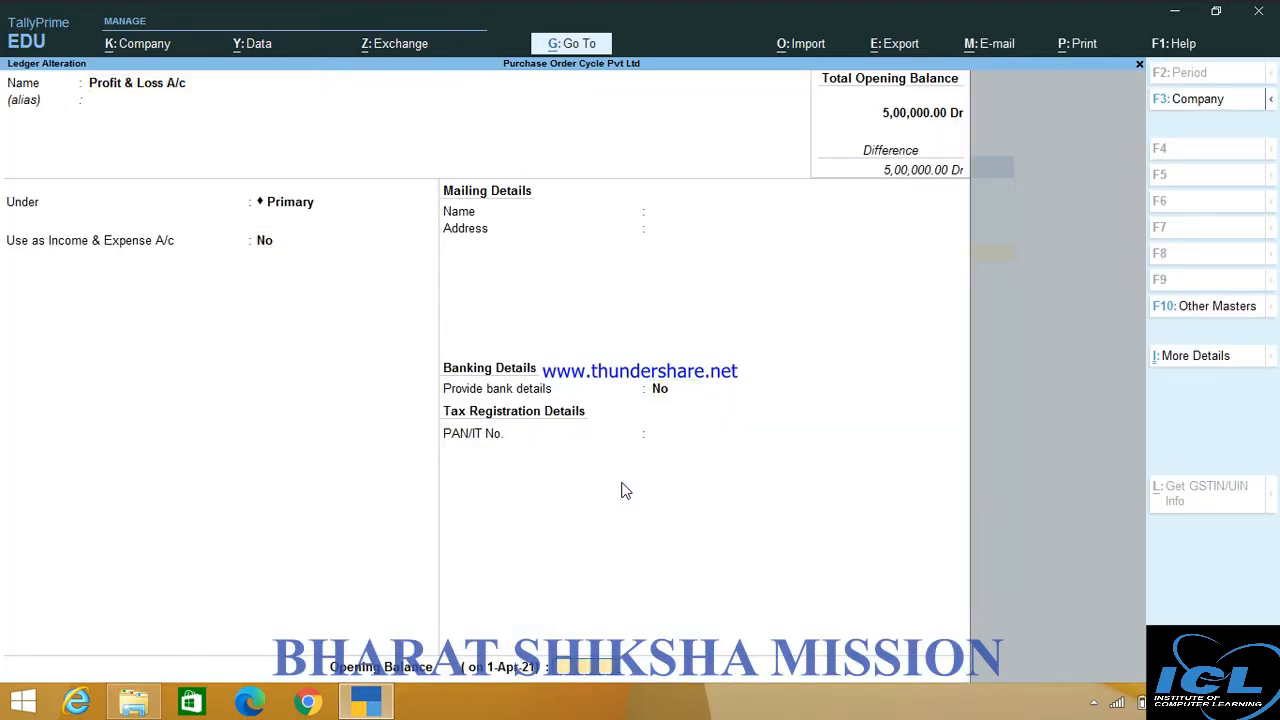
{"action": "type", "text": "125000"}
{"action": "key", "text": "Return"}
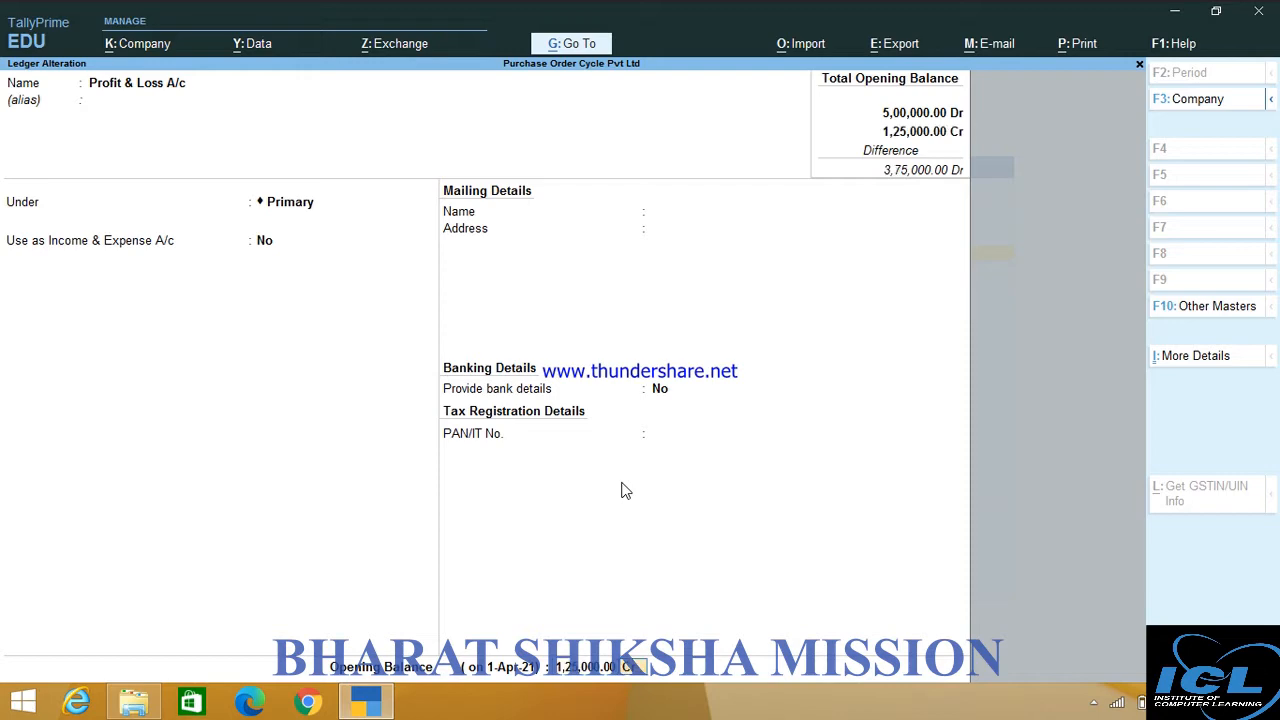
{"action": "key", "text": "Return"}
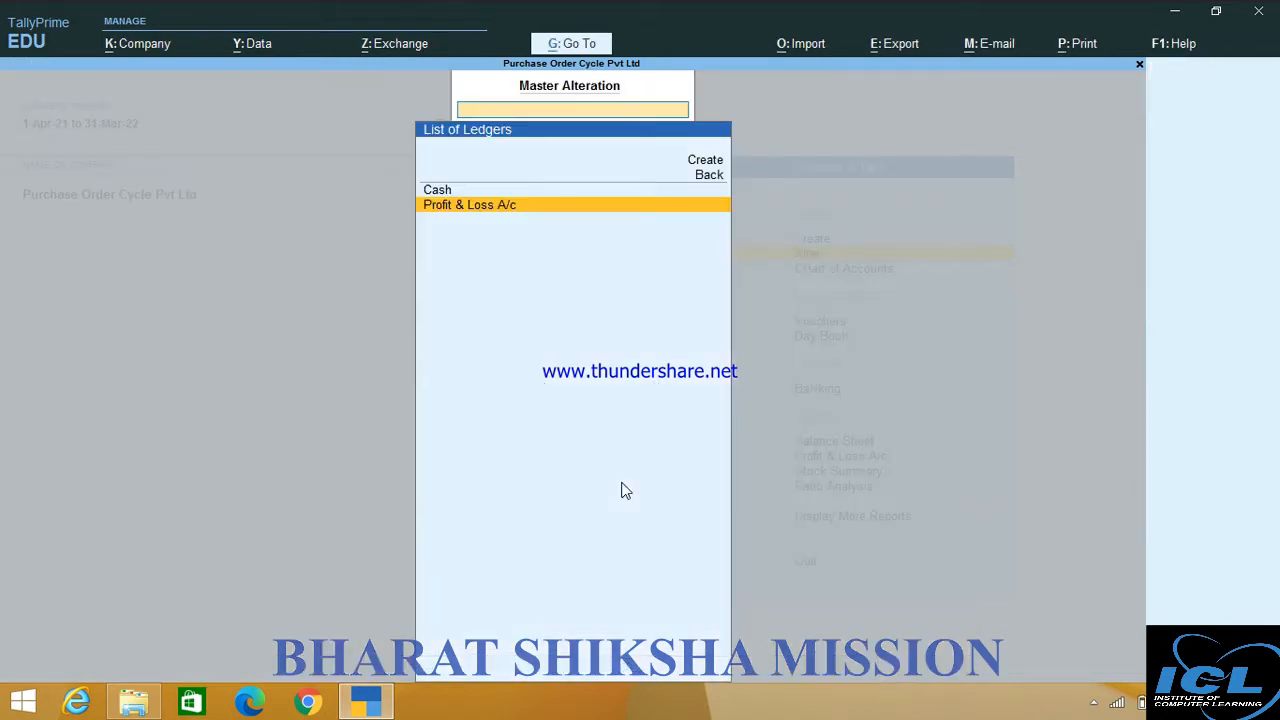
{"action": "key", "text": "Escape"}
{"action": "key", "text": "Escape"}
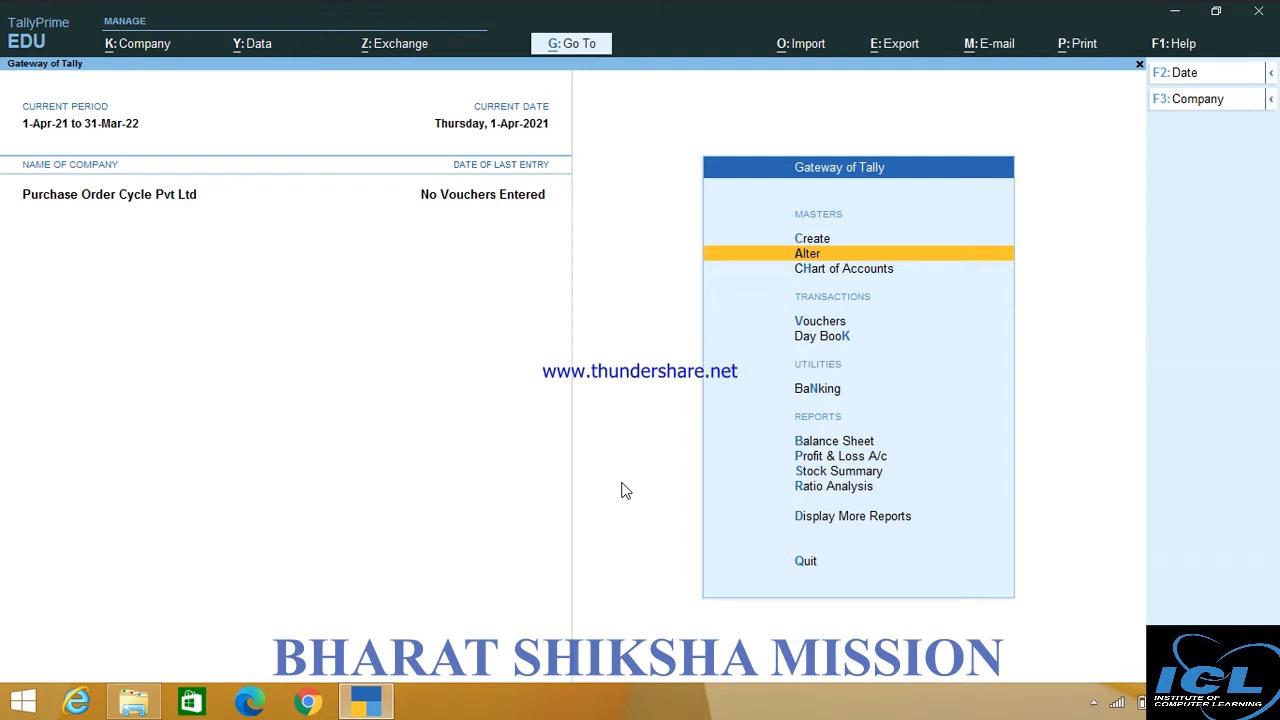
Open voucher creation from the Gateway of Tally.
{"action": "key", "text": "Down"}
{"action": "key", "text": "Down"}
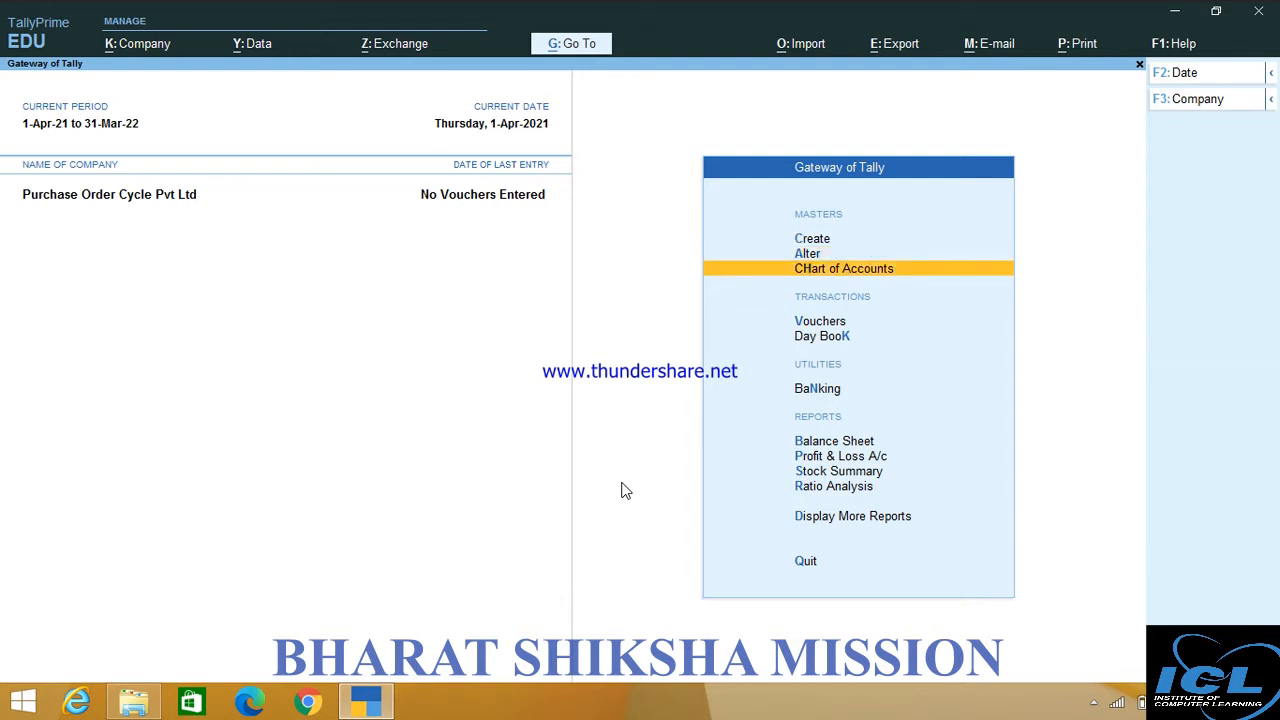
{"action": "key", "text": "Return"}
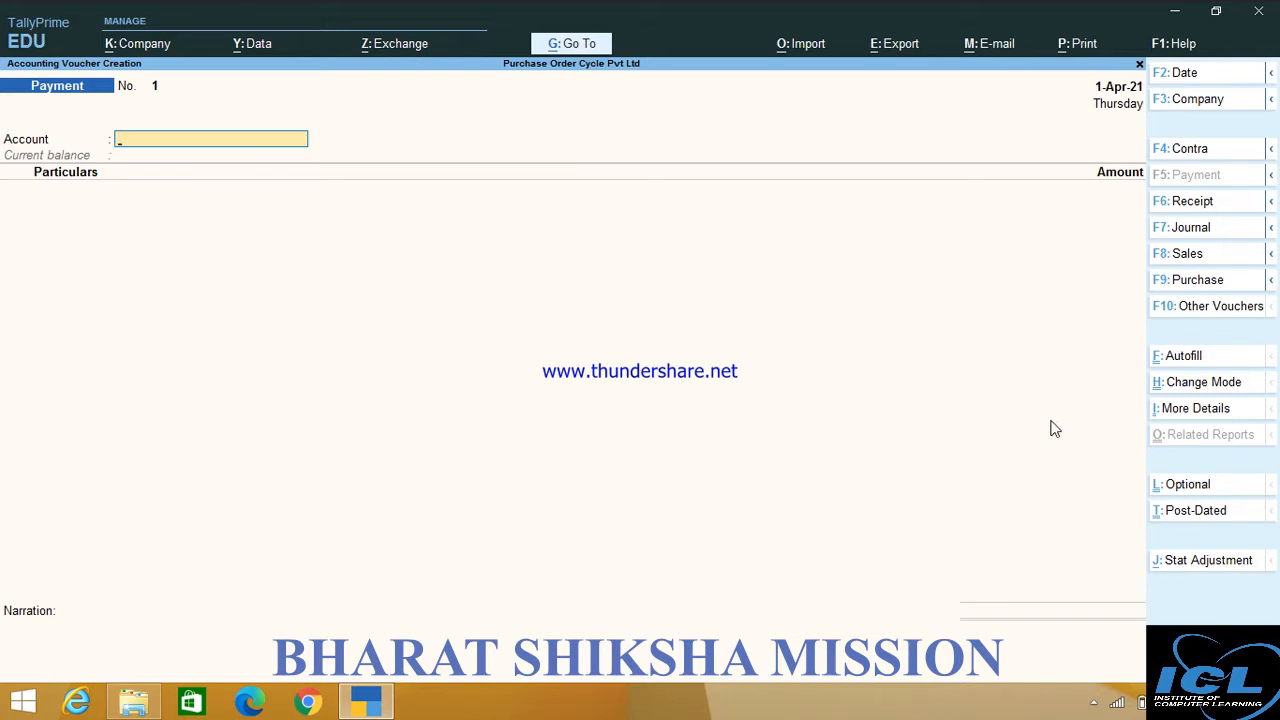
Show the inactive voucher types and activate the Purchase Order voucher type.
{"action": "left_click", "coordinate": [1192, 310]}
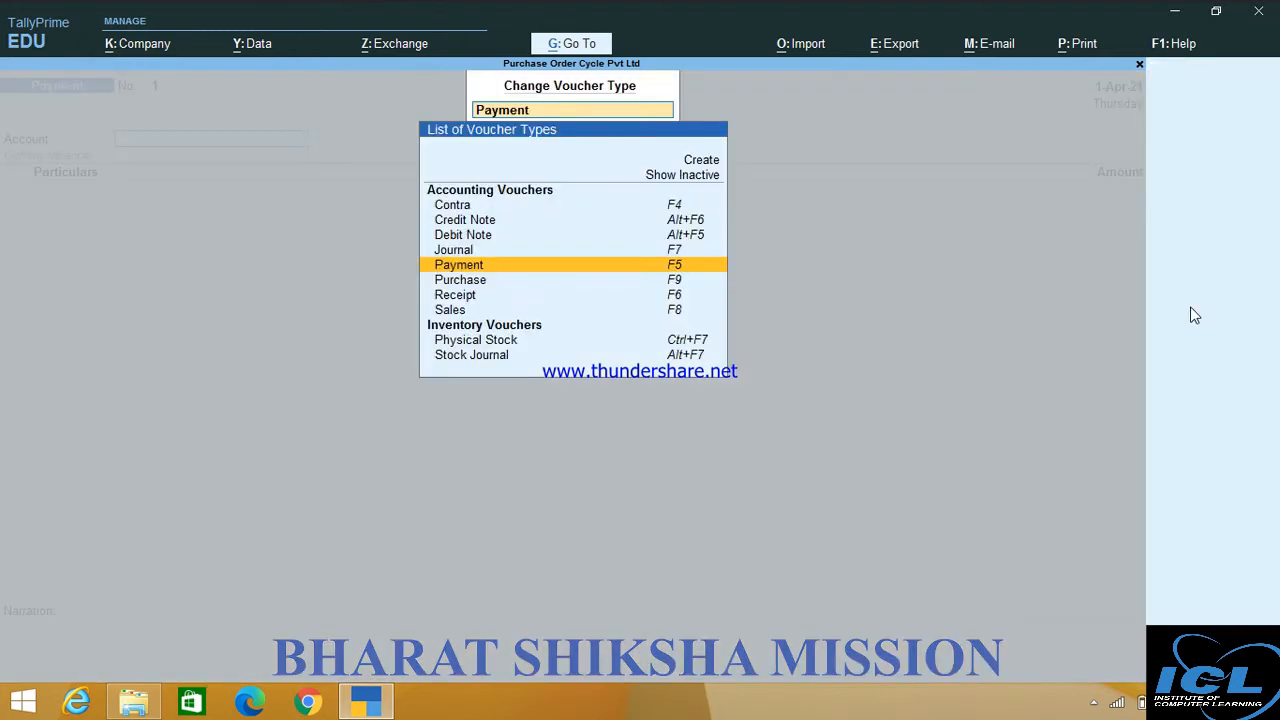
{"action": "left_click", "coordinate": [691, 177]}
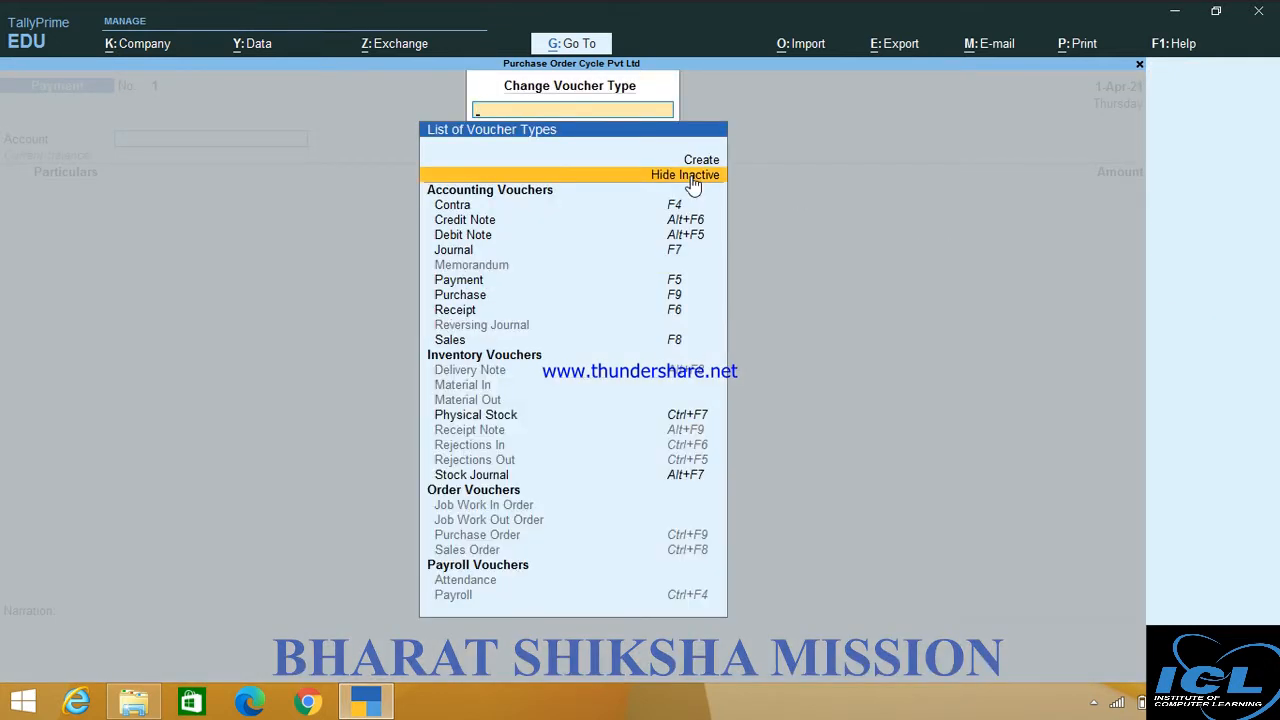
{"action": "key", "text": "Down"}
{"action": "key", "text": "Down"}
{"action": "key", "text": "Down"}
{"action": "key", "text": "Down"}
{"action": "key", "text": "Down"}
{"action": "key", "text": "Down"}
{"action": "key", "text": "Down"}
{"action": "key", "text": "Down"}
{"action": "key", "text": "Down"}
{"action": "key", "text": "Down"}
{"action": "key", "text": "Down"}
{"action": "key", "text": "Down"}
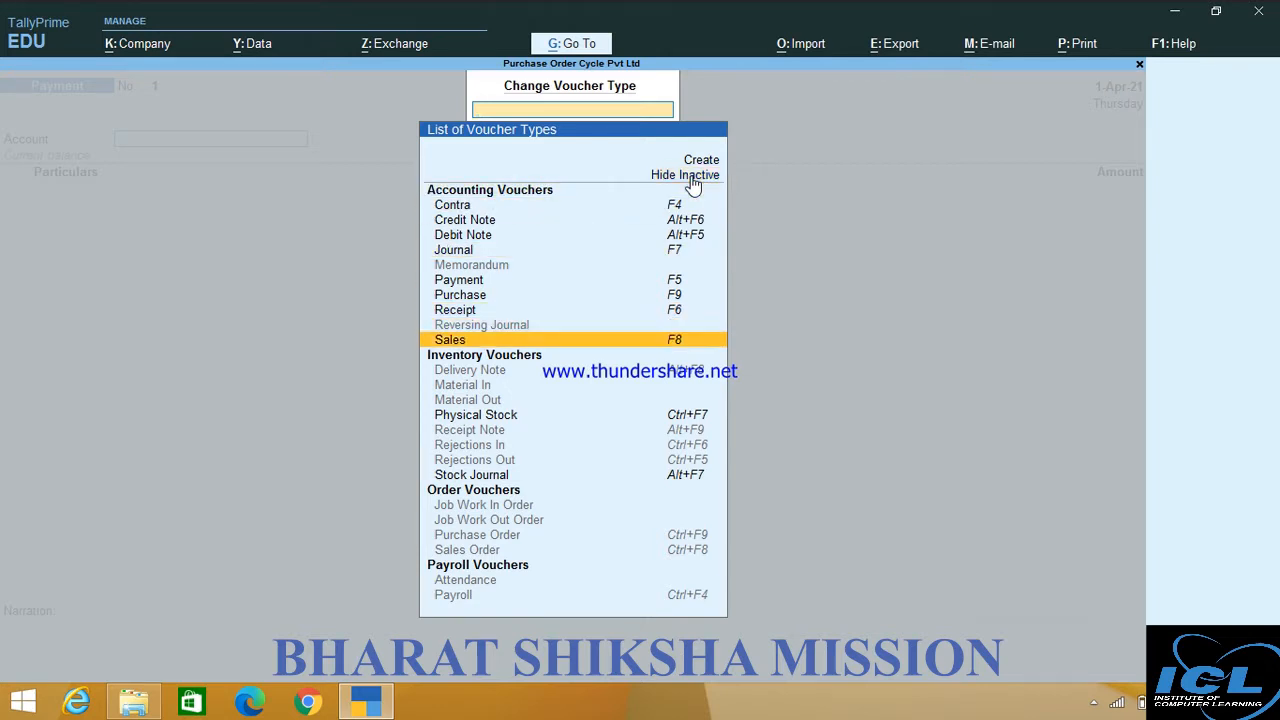
{"action": "key", "text": "Down"}
{"action": "key", "text": "Down"}
{"action": "key", "text": "Down"}
{"action": "key", "text": "Down"}
{"action": "key", "text": "Down"}
{"action": "key", "text": "Down"}
{"action": "key", "text": "Down"}
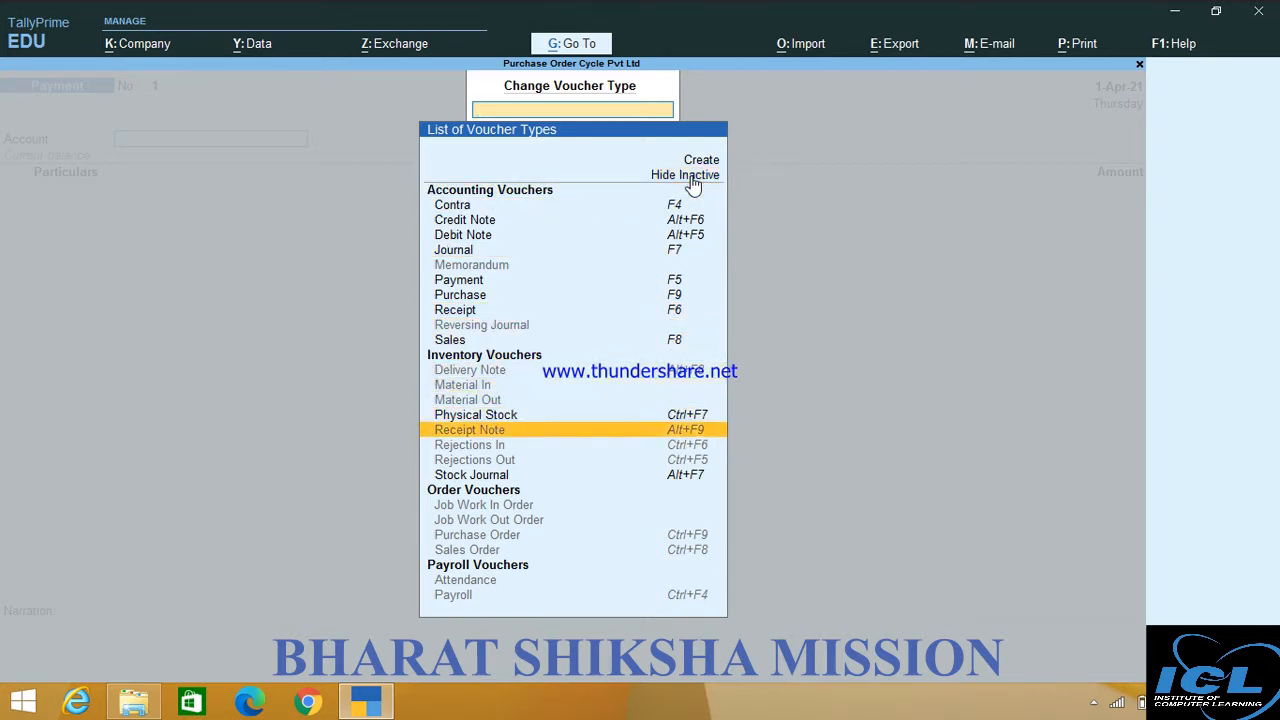
{"action": "key", "text": "Down"}
{"action": "key", "text": "Down"}
{"action": "key", "text": "Down"}
{"action": "key", "text": "Down"}
{"action": "key", "text": "Down"}
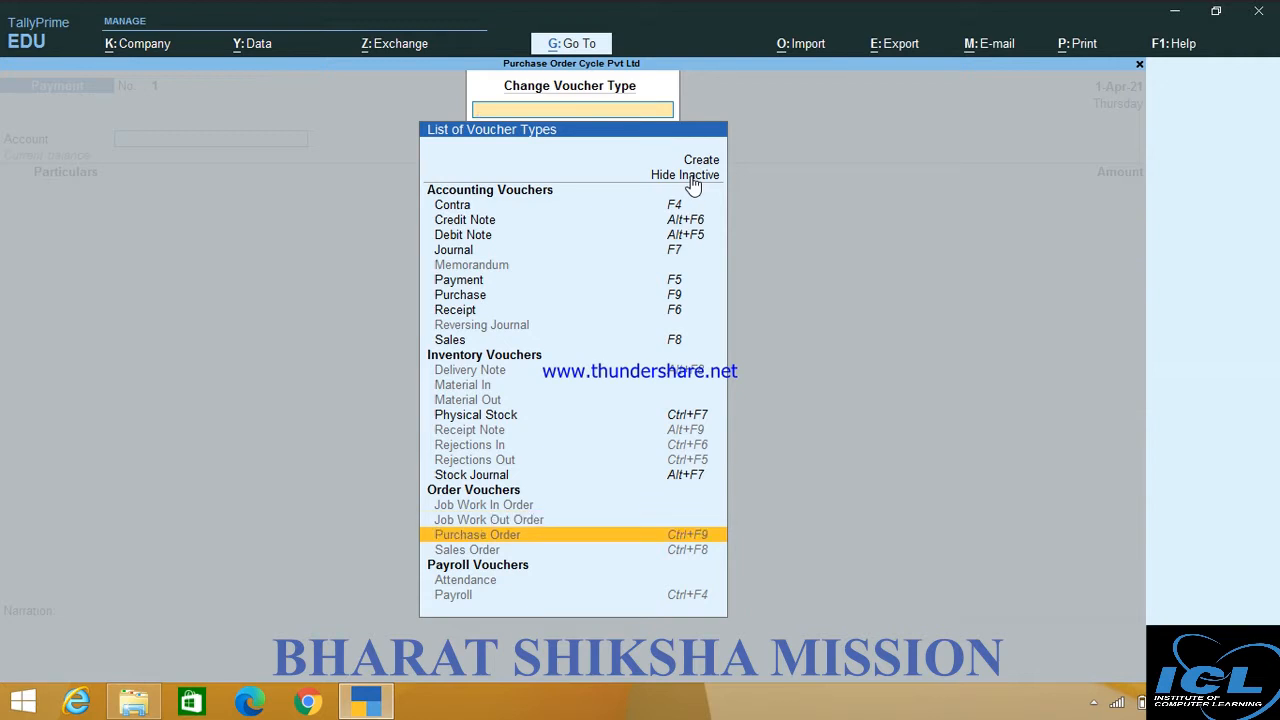
{"action": "key", "text": "Return"}
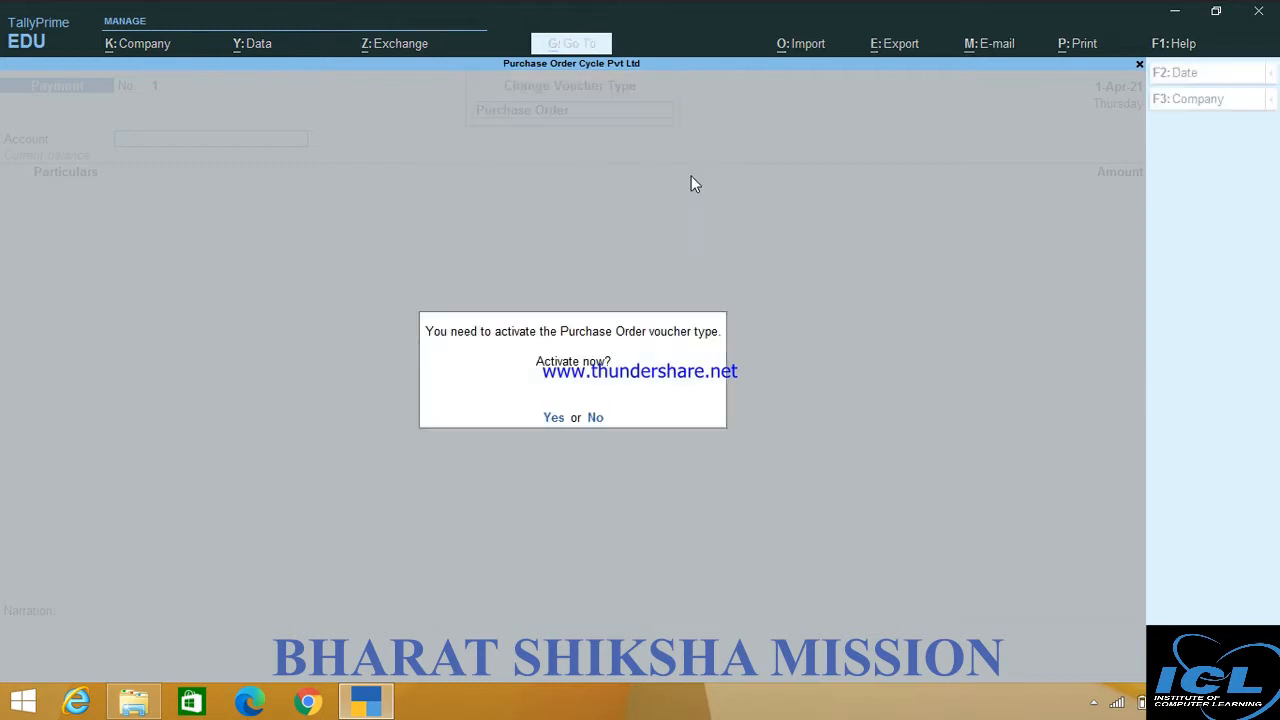
{"action": "key", "text": "y"}
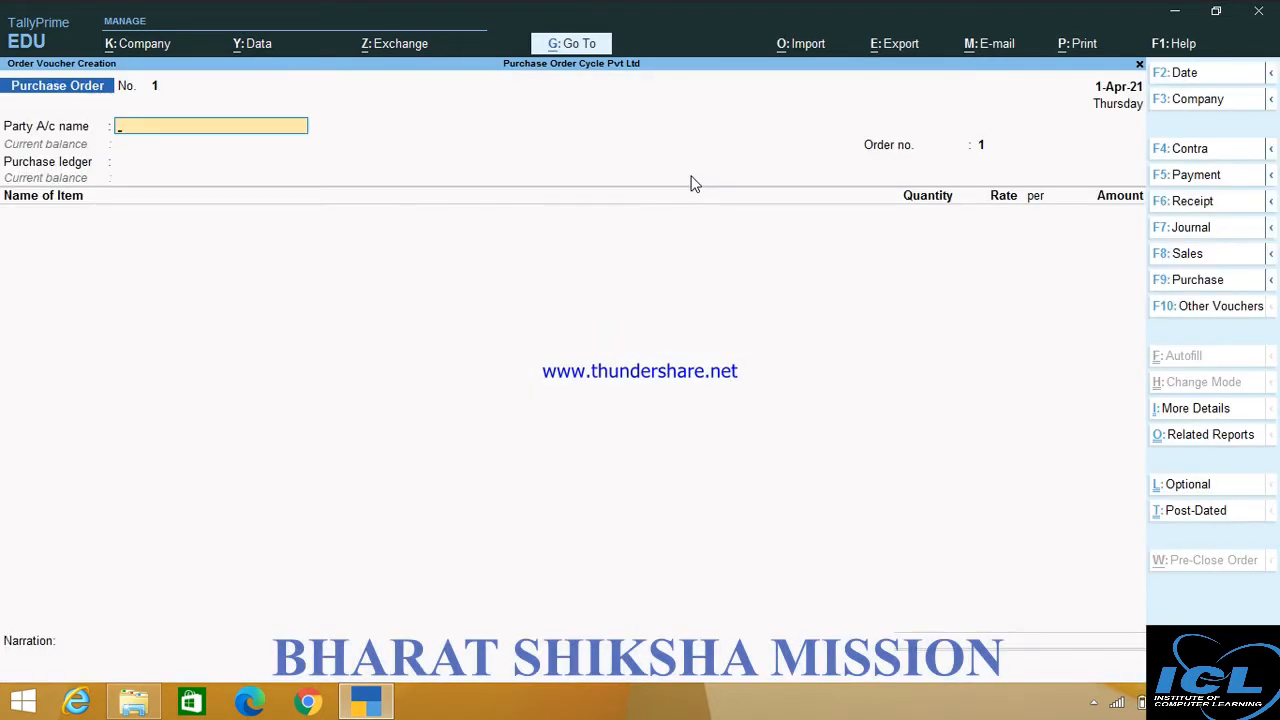
Activate the Receipt Note voucher type from the inactive inventory vouchers.
{"action": "left_click", "coordinate": [1165, 306]}
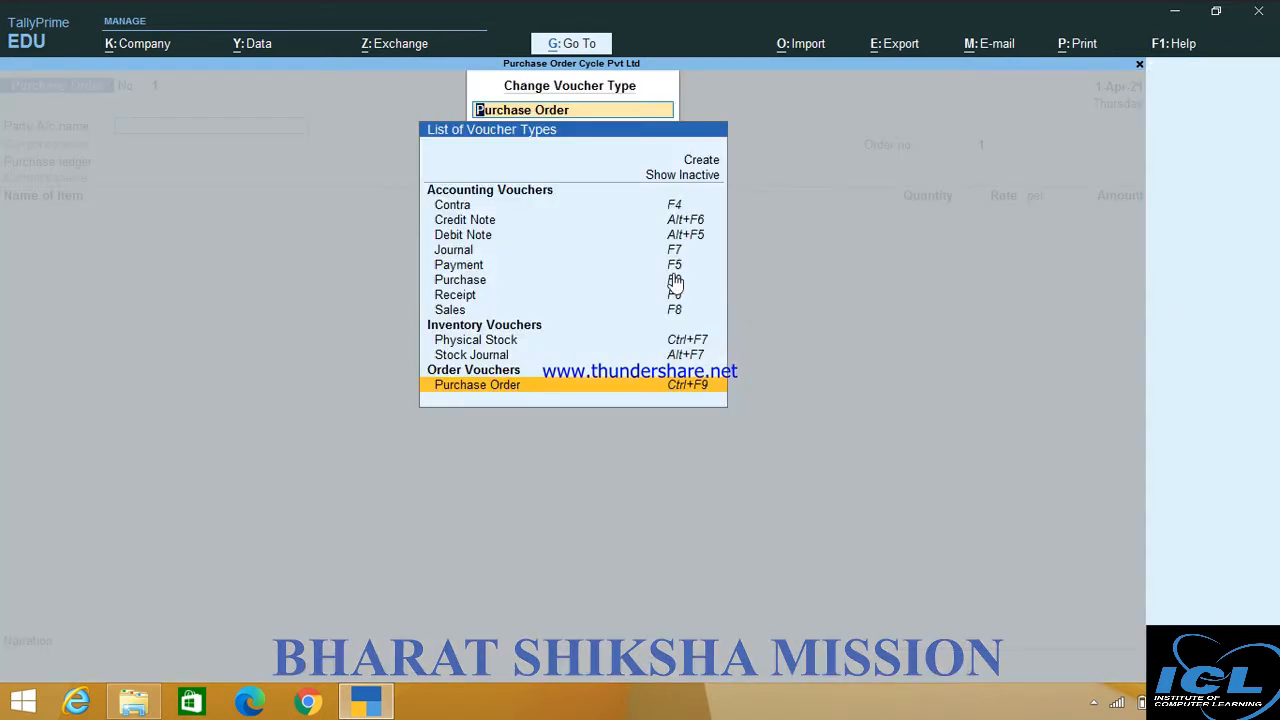
{"action": "left_click", "coordinate": [668, 176]}
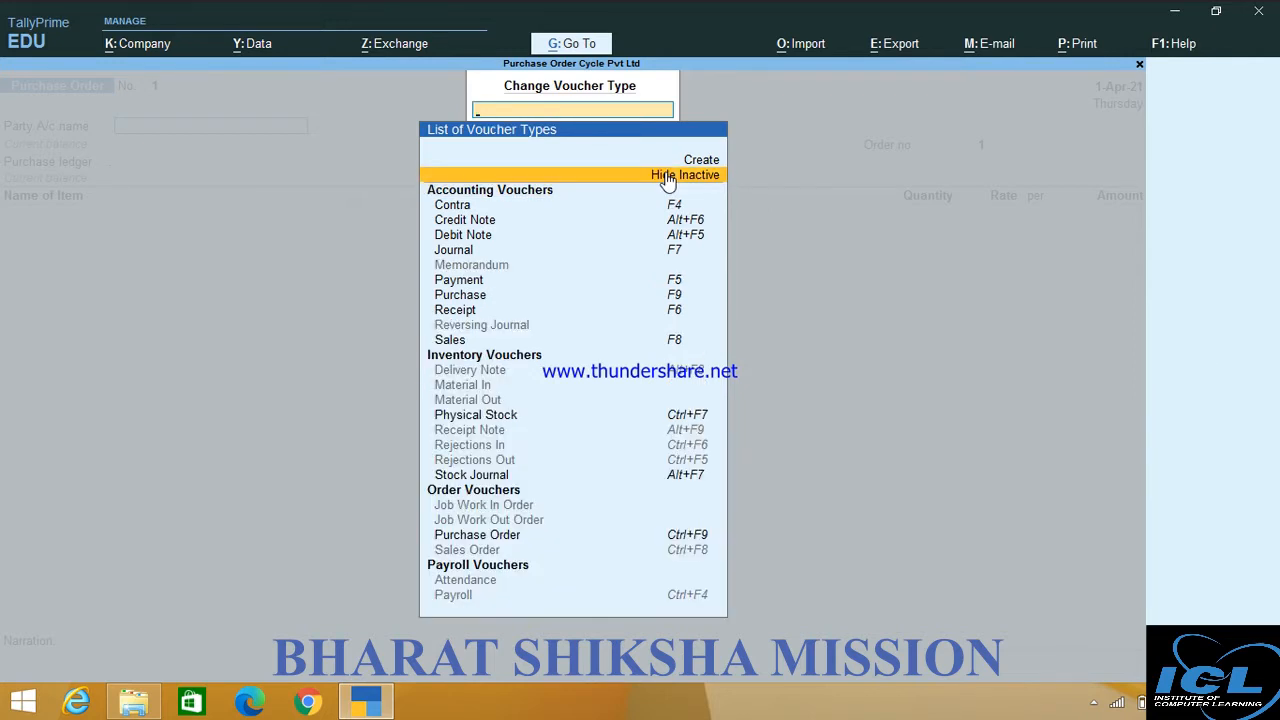
{"action": "key", "text": "Down"}
{"action": "key", "text": "Down"}
{"action": "key", "text": "Down"}
{"action": "key", "text": "Down"}
{"action": "key", "text": "Down"}
{"action": "key", "text": "Down"}
{"action": "key", "text": "Down"}
{"action": "key", "text": "Down"}
{"action": "key", "text": "Down"}
{"action": "key", "text": "Down"}
{"action": "key", "text": "Down"}
{"action": "key", "text": "Down"}
{"action": "key", "text": "Down"}
{"action": "key", "text": "Down"}
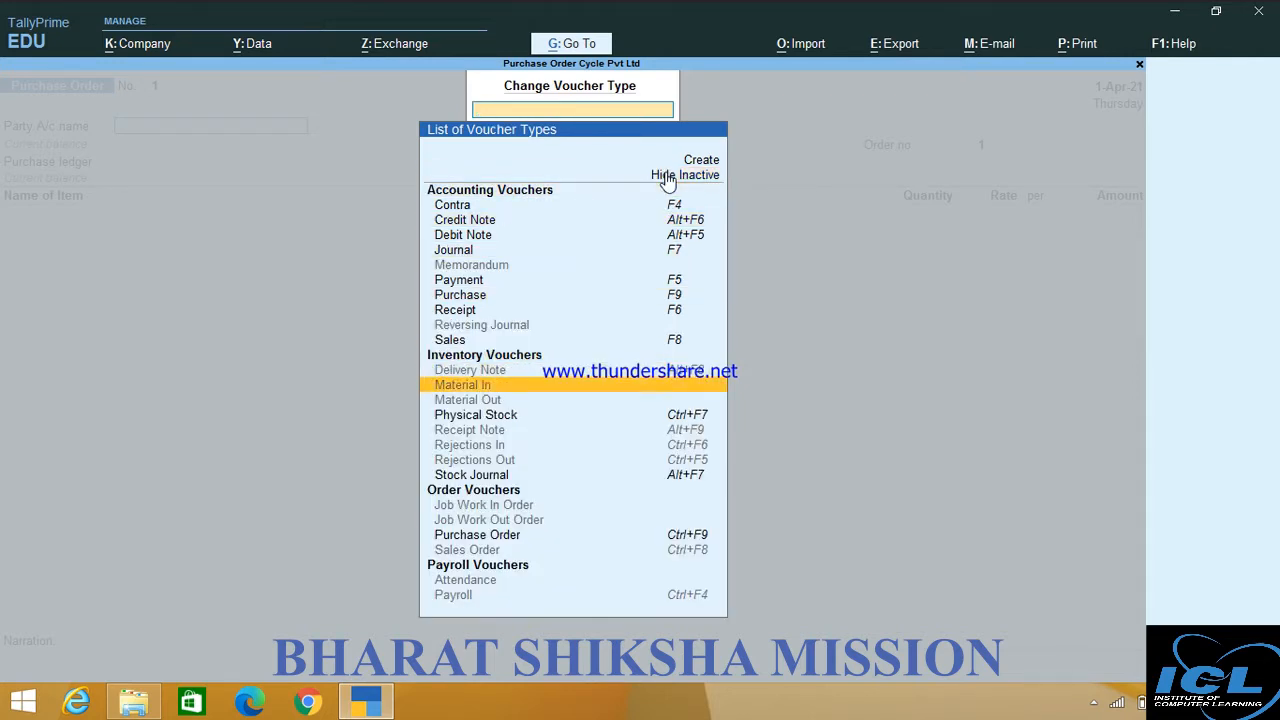
{"action": "key", "text": "Down"}
{"action": "key", "text": "Down"}
{"action": "key", "text": "Down"}
{"action": "key", "text": "Down"}
{"action": "key", "text": "Down"}
{"action": "key", "text": "Up"}
{"action": "key", "text": "Up"}
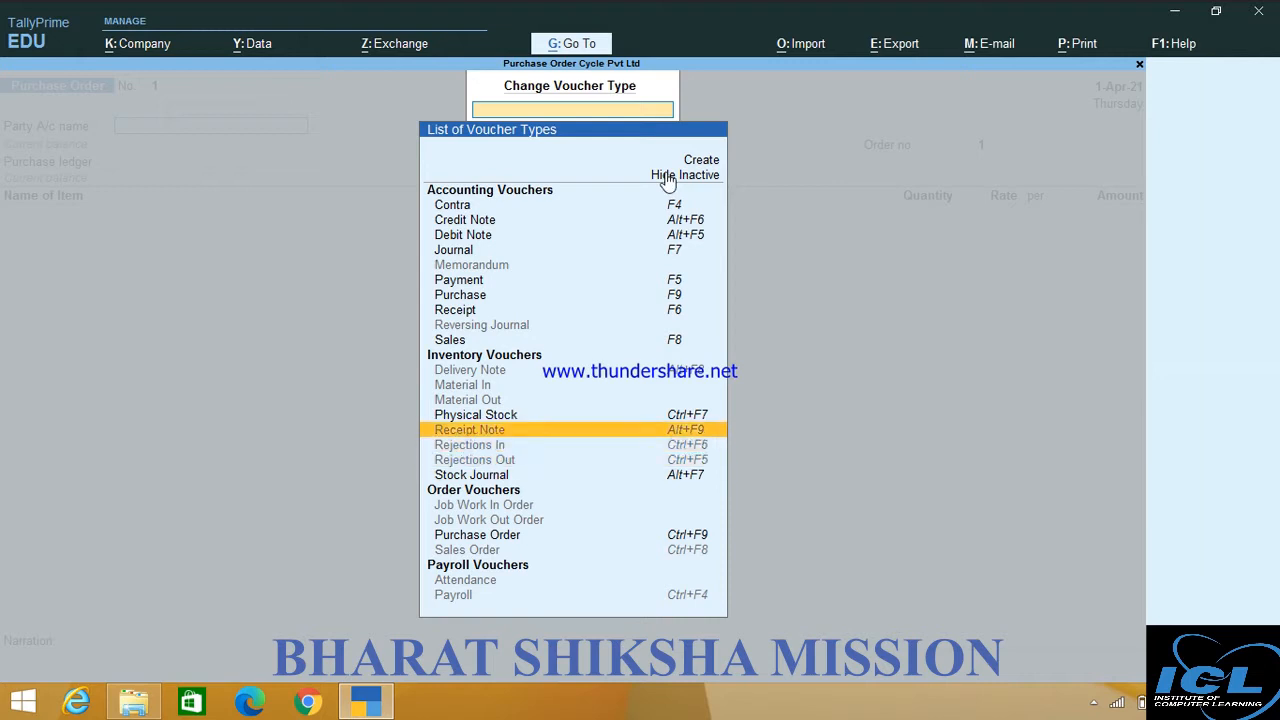
{"action": "key", "text": "Up"}
{"action": "key", "text": "Up"}
{"action": "key", "text": "Up"}
{"action": "key", "text": "Down"}
{"action": "key", "text": "Down"}
{"action": "key", "text": "Down"}
{"action": "key", "text": "Return"}
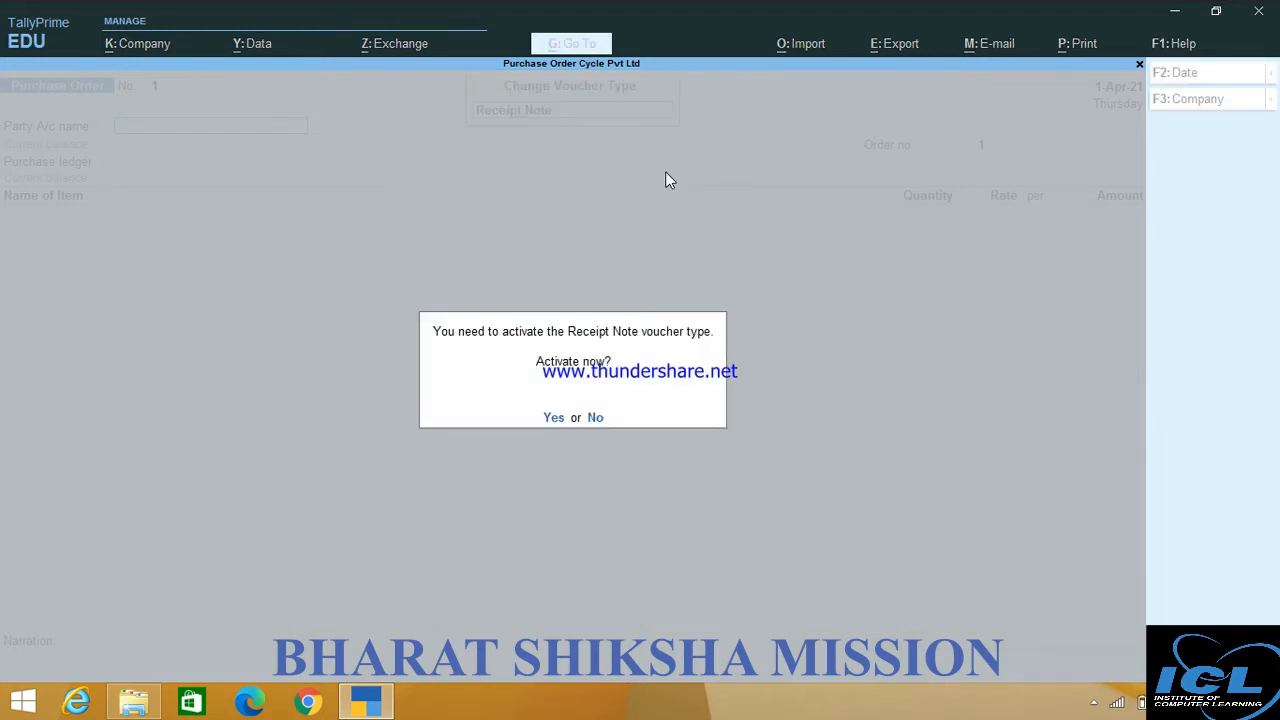
{"action": "key", "text": "y"}
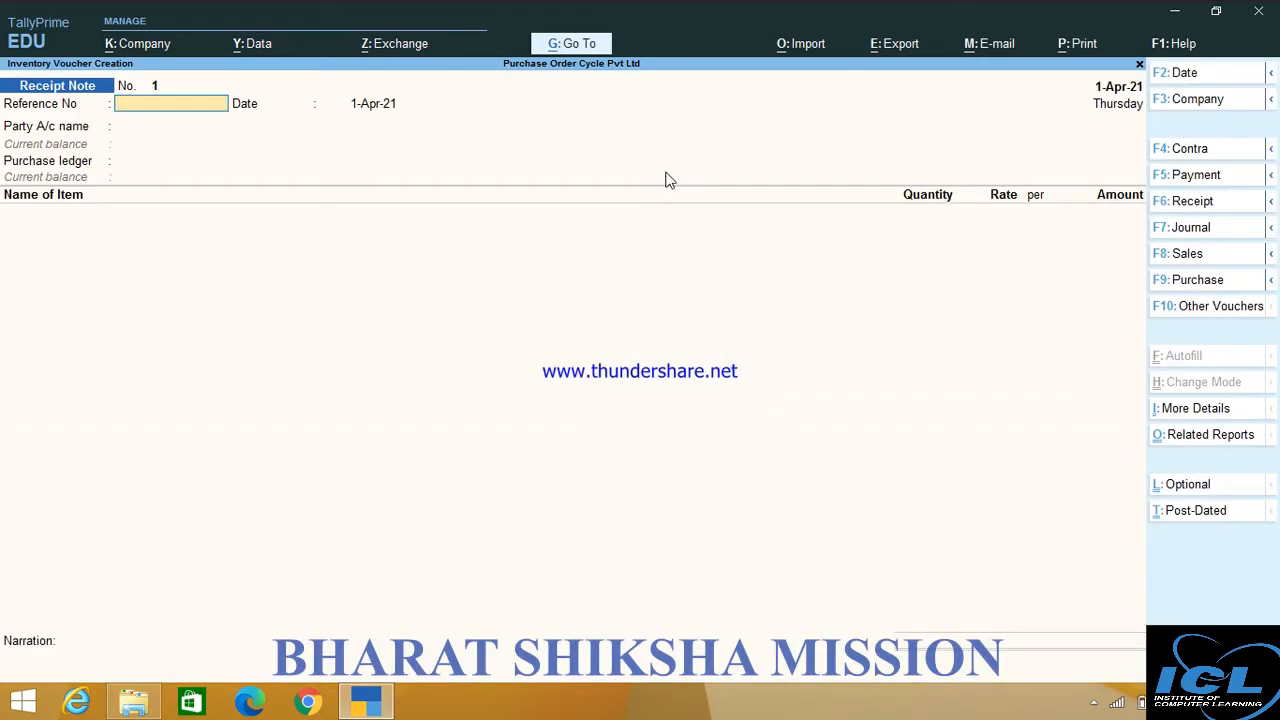
Activate the Rejections Out voucher type from the inactive inventory vouchers.
{"action": "left_click", "coordinate": [1185, 316]}
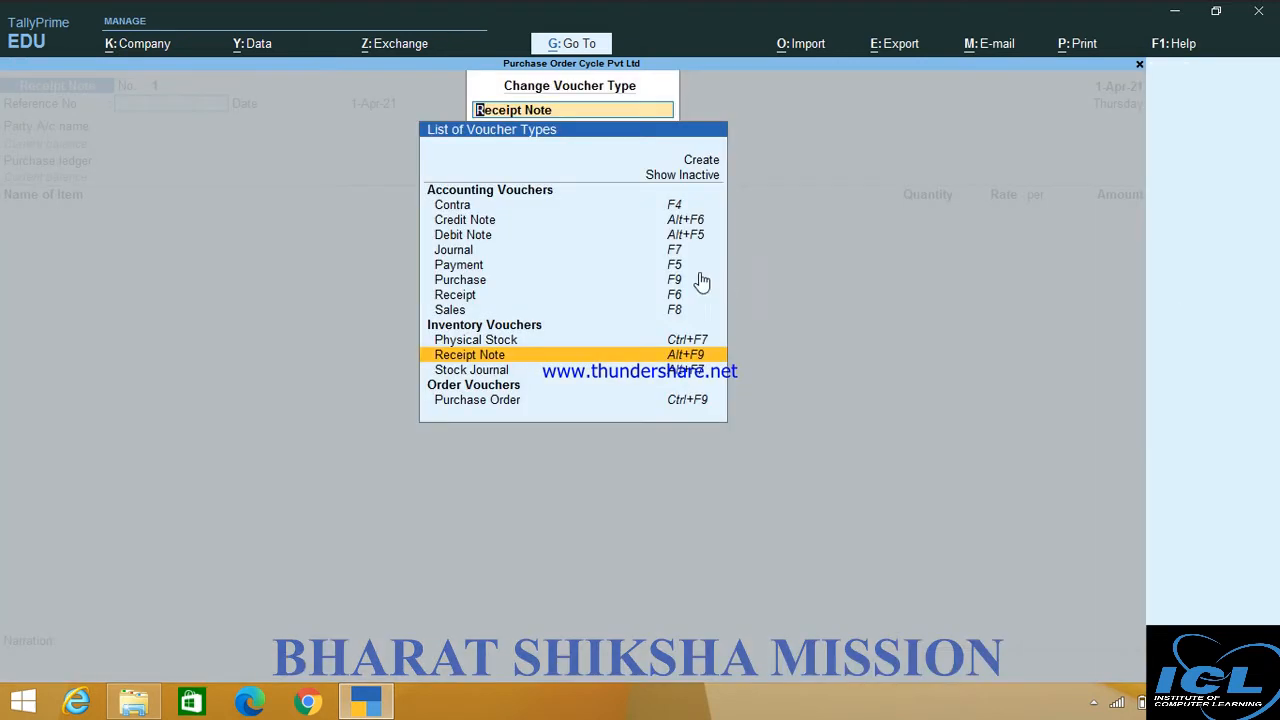
{"action": "left_click", "coordinate": [680, 180]}
{"action": "key", "text": "Down"}
{"action": "key", "text": "Down"}
{"action": "key", "text": "Down"}
{"action": "key", "text": "Down"}
{"action": "key", "text": "Down"}
{"action": "key", "text": "Down"}
{"action": "key", "text": "Down"}
{"action": "key", "text": "Down"}
{"action": "key", "text": "Down"}
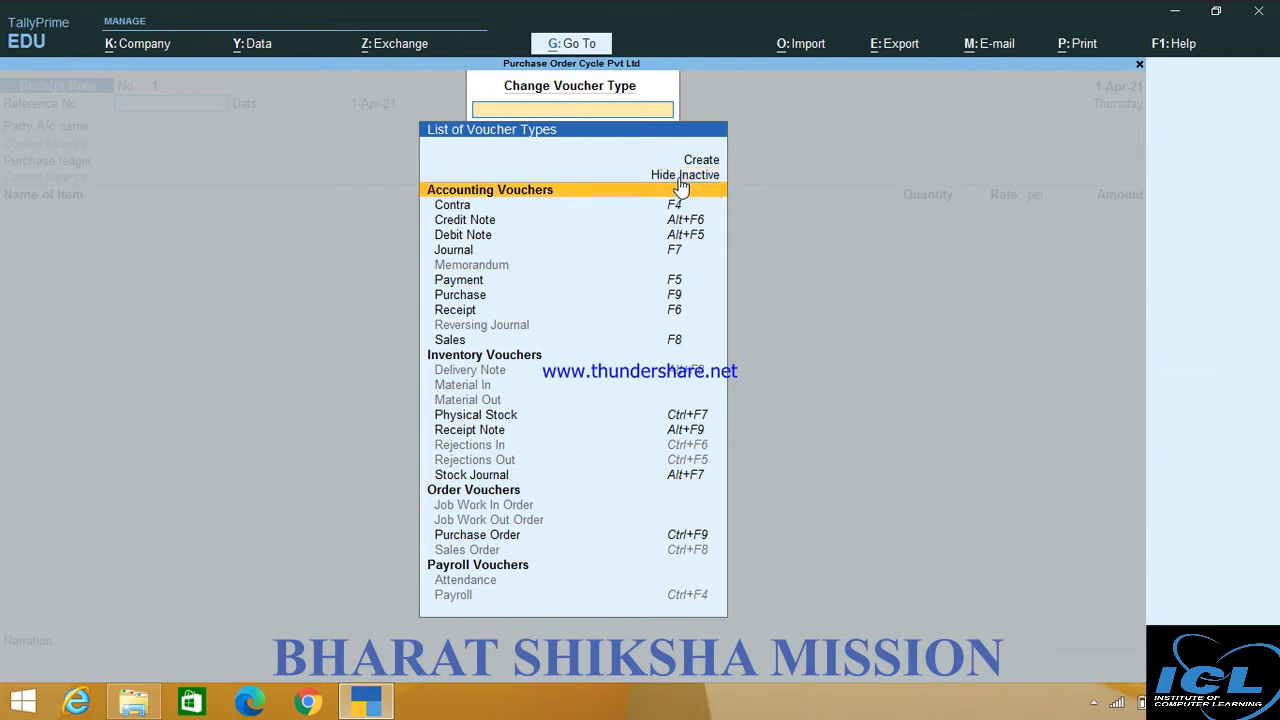
{"action": "key", "text": "Down"}
{"action": "key", "text": "Down"}
{"action": "key", "text": "Down"}
{"action": "key", "text": "Down"}
{"action": "key", "text": "Down"}
{"action": "key", "text": "Down"}
{"action": "key", "text": "Down"}
{"action": "key", "text": "Down"}
{"action": "key", "text": "Down"}
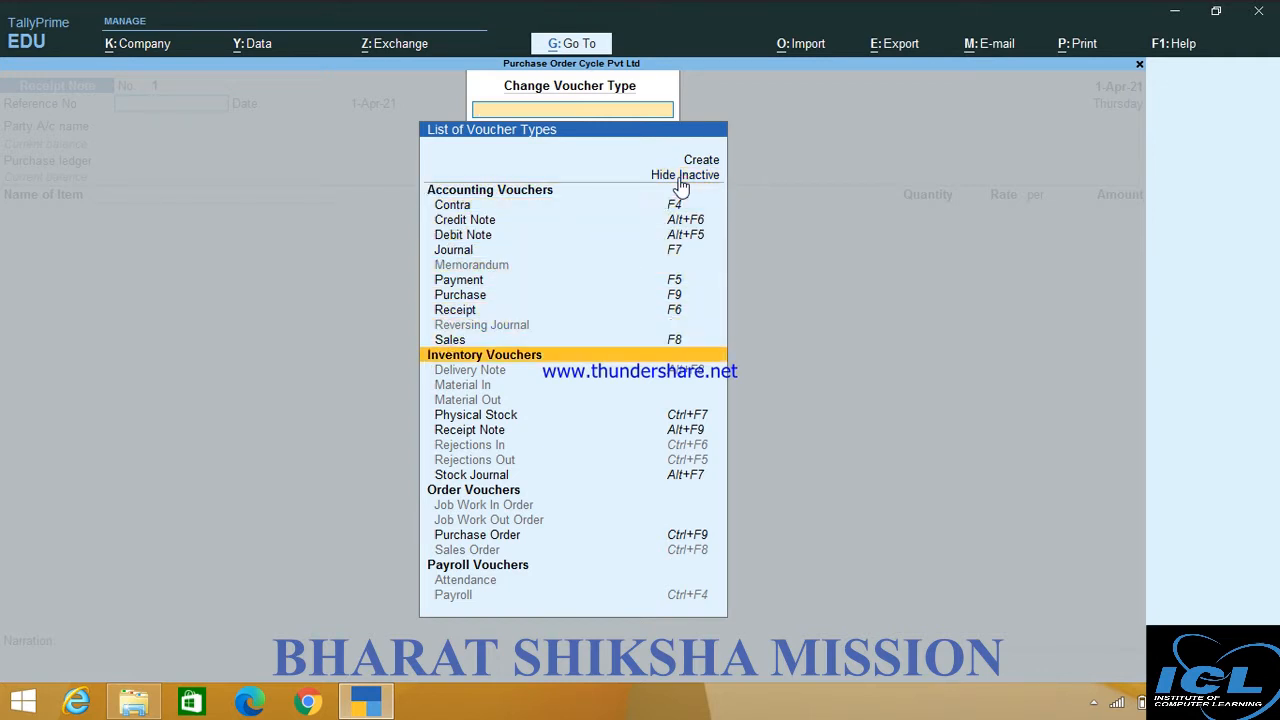
{"action": "key", "text": "Down"}
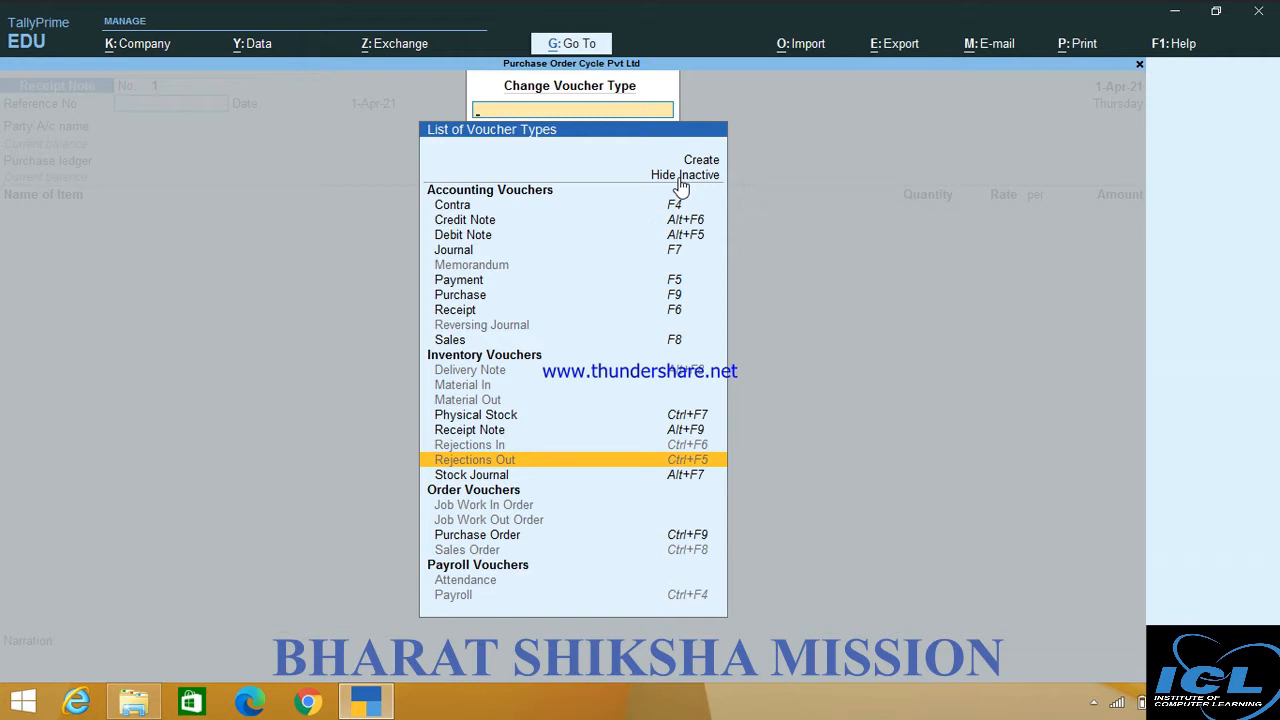
{"action": "key", "text": "Return"}
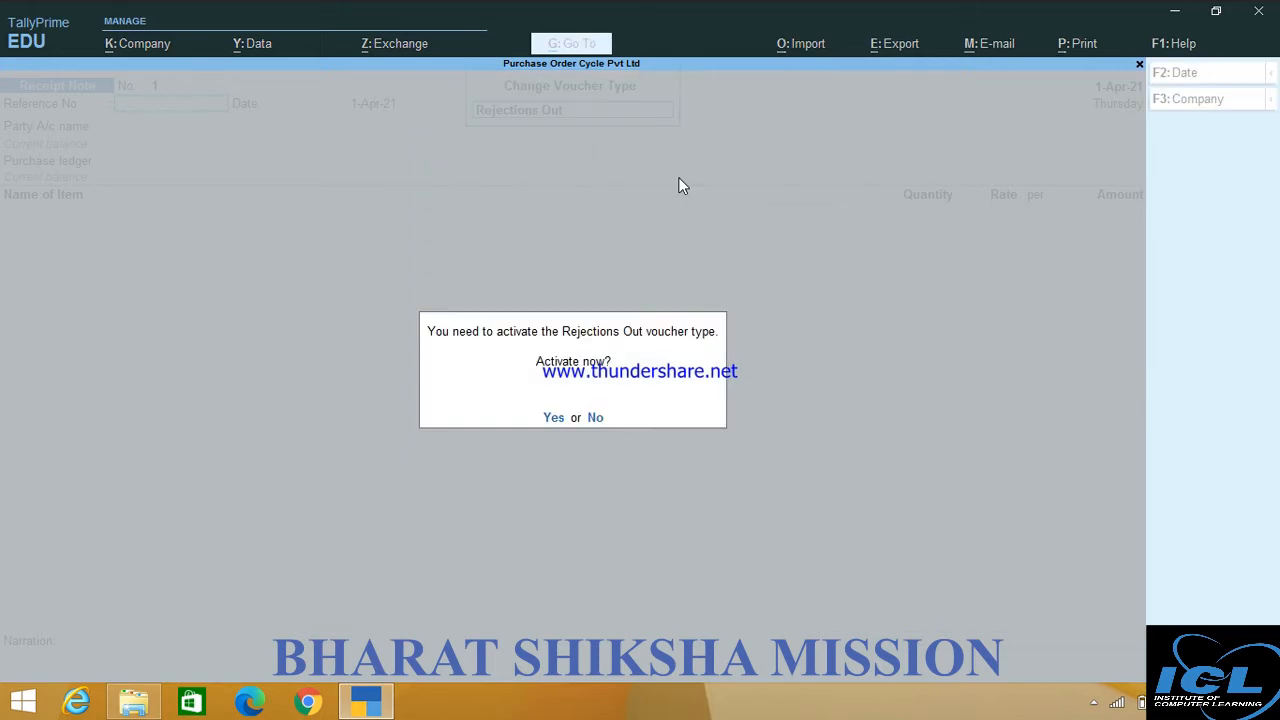
{"action": "key", "text": "Return"}
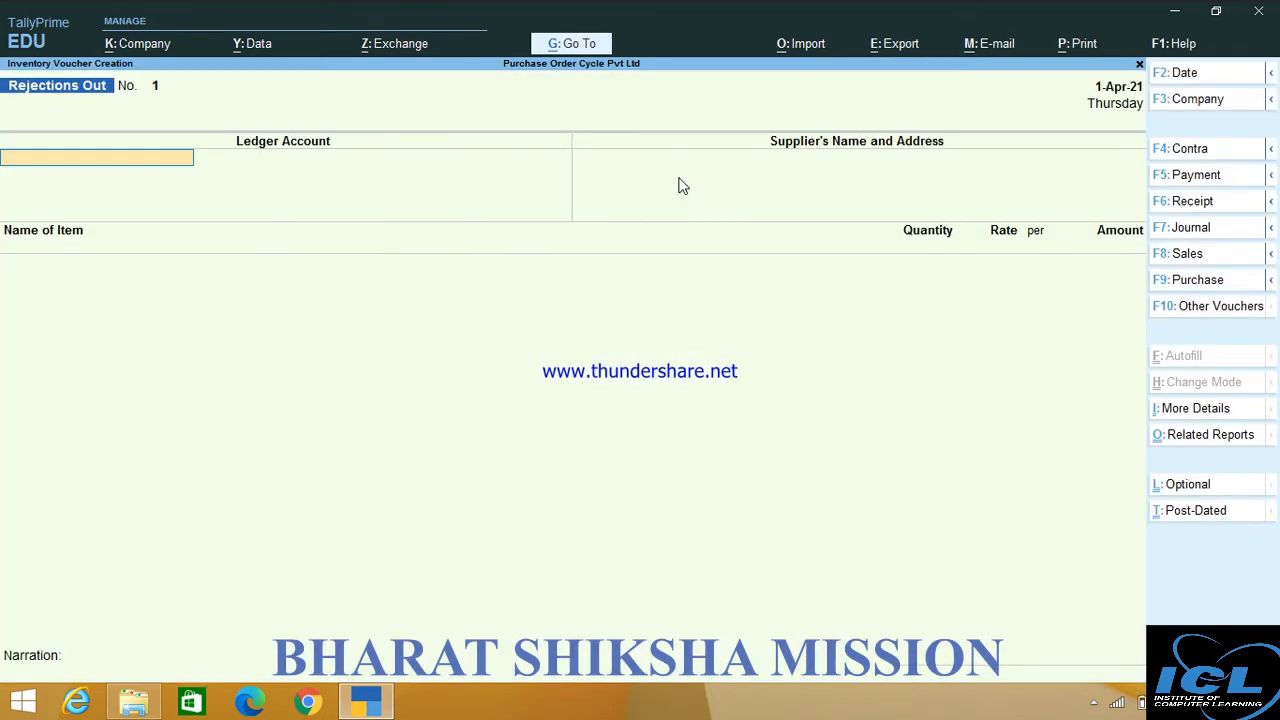
Show the inactive voucher types and review the accounting, inventory and order vouchers down to Purchase Order.
{"action": "left_click", "coordinate": [1177, 304]}
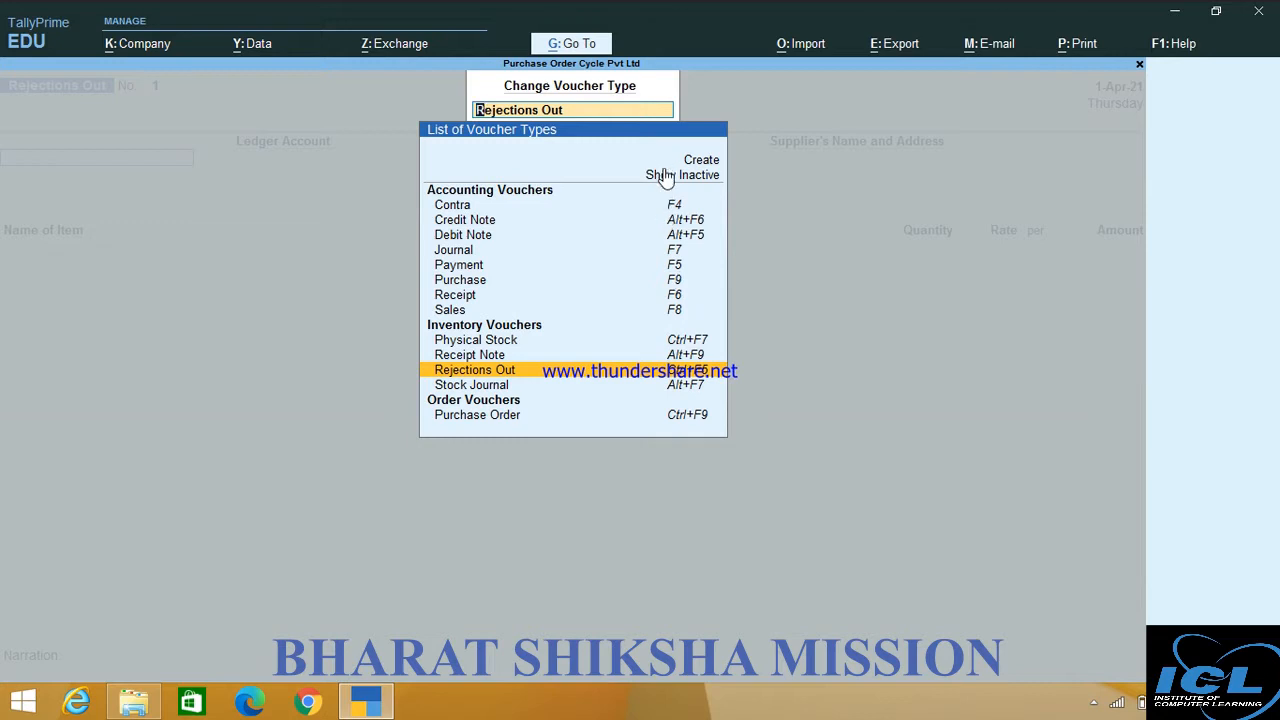
{"action": "left_click", "coordinate": [665, 176]}
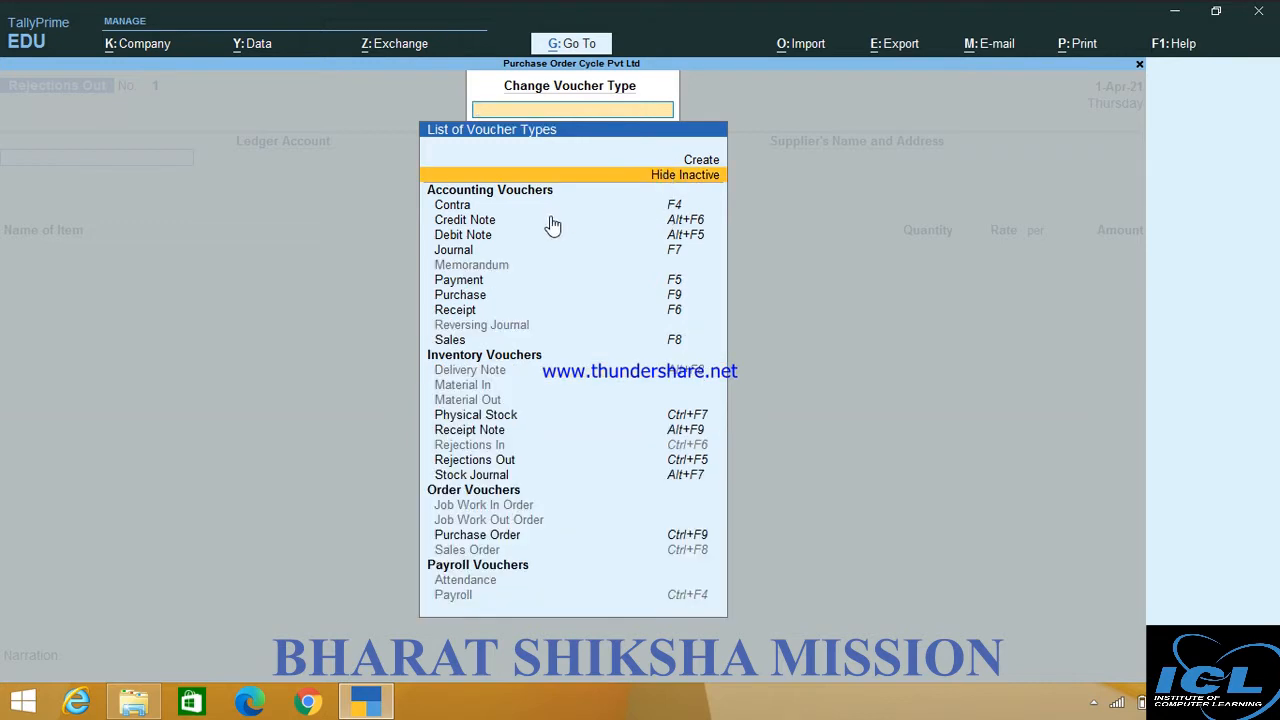
{"action": "key", "text": "Down"}
{"action": "key", "text": "Down"}
{"action": "key", "text": "Down"}
{"action": "key", "text": "Down"}
{"action": "key", "text": "Down"}
{"action": "key", "text": "Down"}
{"action": "key", "text": "Down"}
{"action": "key", "text": "Down"}
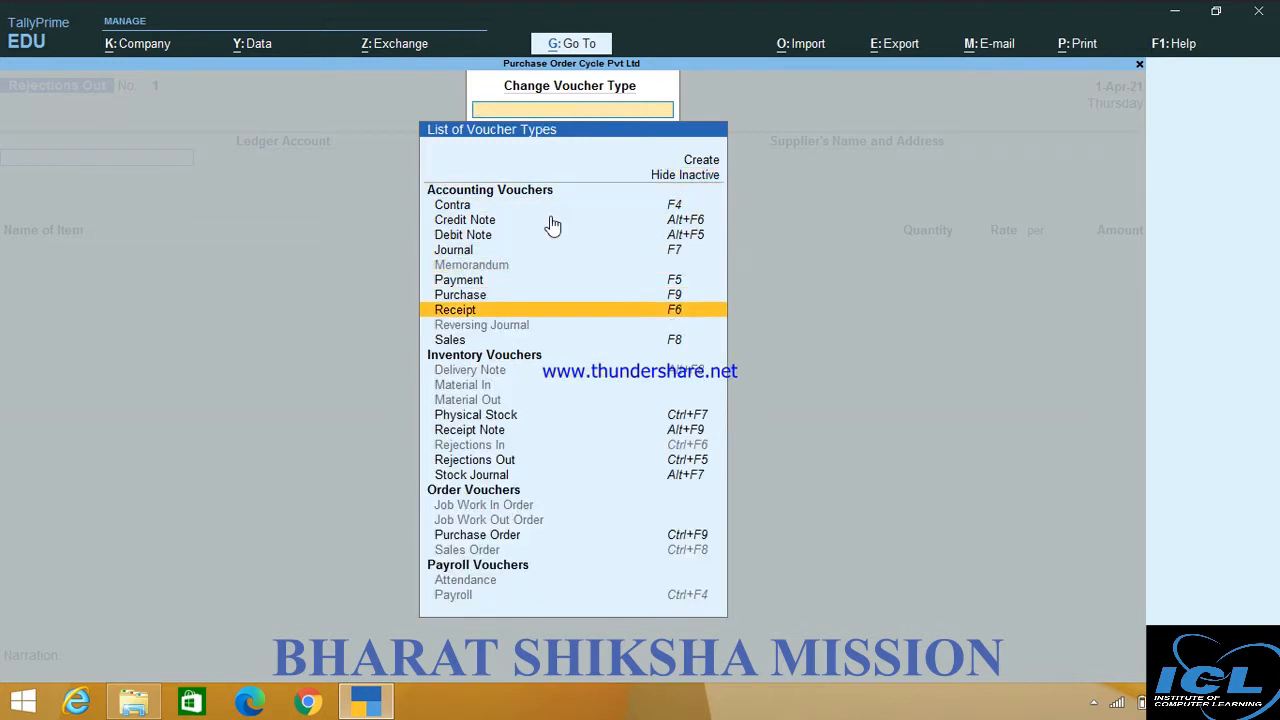
{"action": "key", "text": "Down"}
{"action": "key", "text": "Down"}
{"action": "key", "text": "Down"}
{"action": "key", "text": "Down"}
{"action": "key", "text": "Down"}
{"action": "key", "text": "Down"}
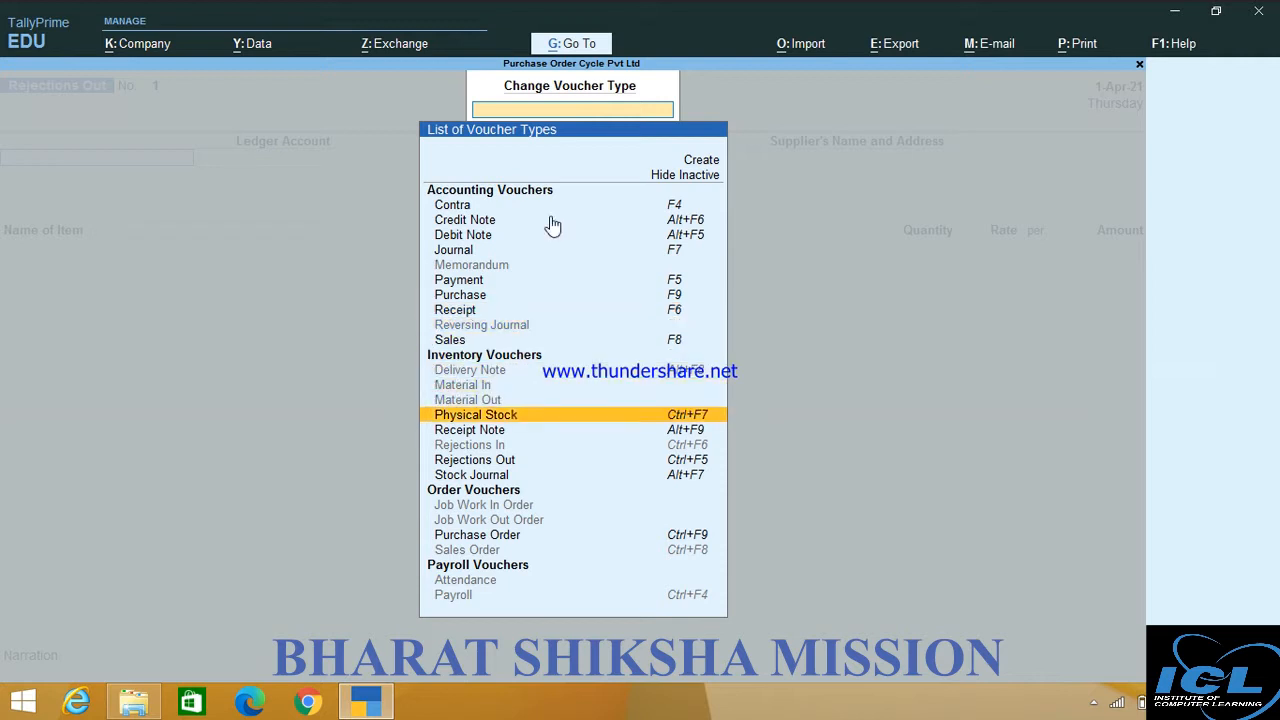
{"action": "key", "text": "Down"}
{"action": "key", "text": "Down"}
{"action": "key", "text": "Down"}
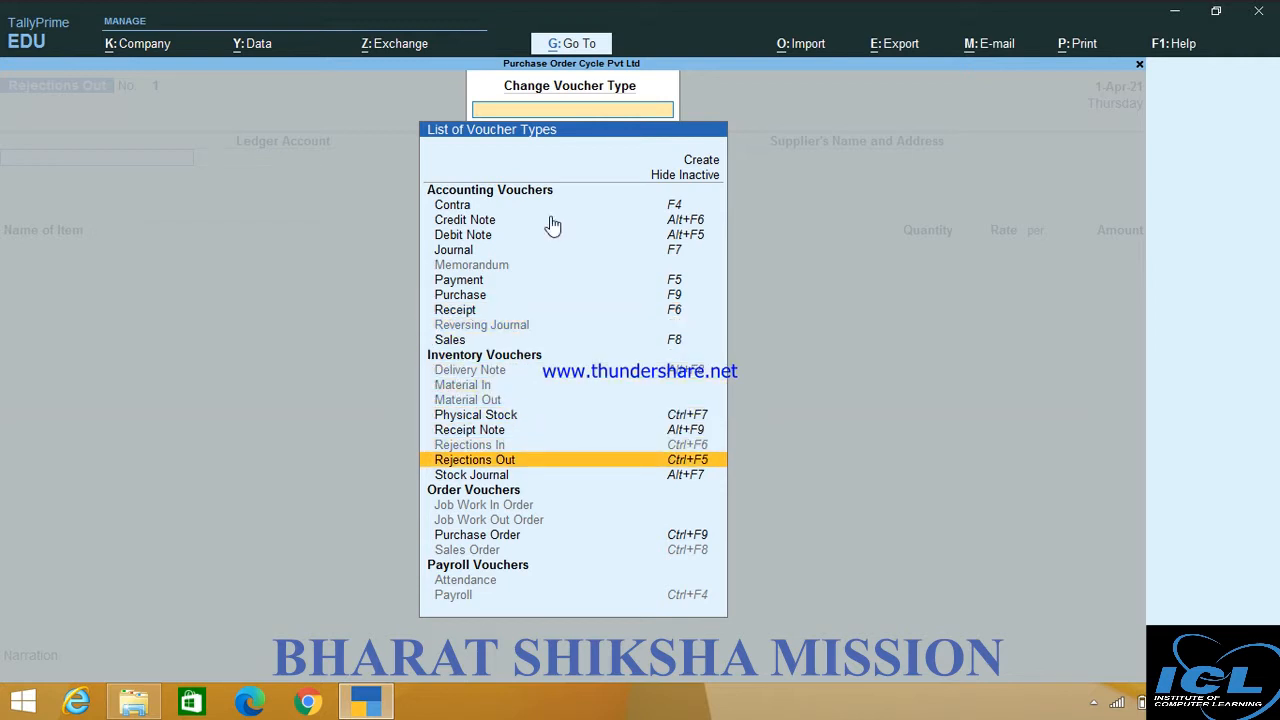
{"action": "key", "text": "Down"}
{"action": "key", "text": "Down"}
{"action": "key", "text": "Down"}
{"action": "key", "text": "Down"}
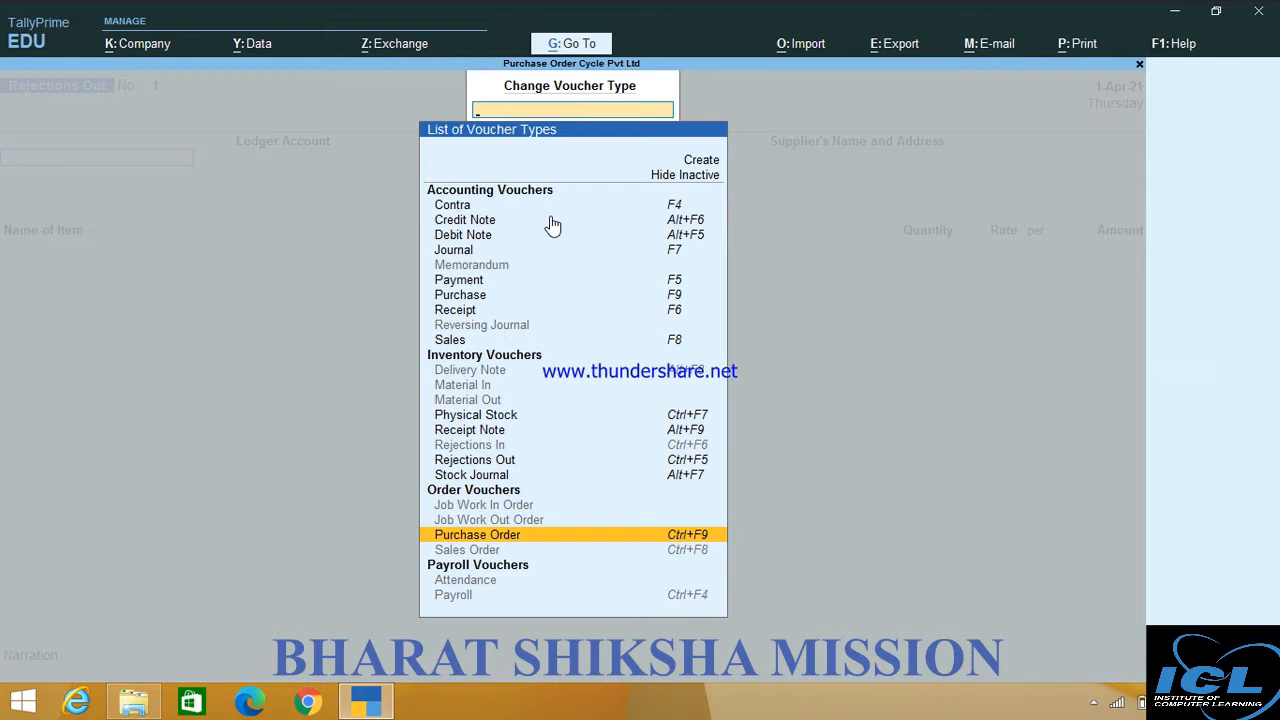
Activate the Delivery Note voucher type from the inactive inventory vouchers.
{"action": "key", "text": "Up"}
{"action": "key", "text": "Up"}
{"action": "key", "text": "Up"}
{"action": "key", "text": "Up"}
{"action": "key", "text": "Up"}
{"action": "key", "text": "Up"}
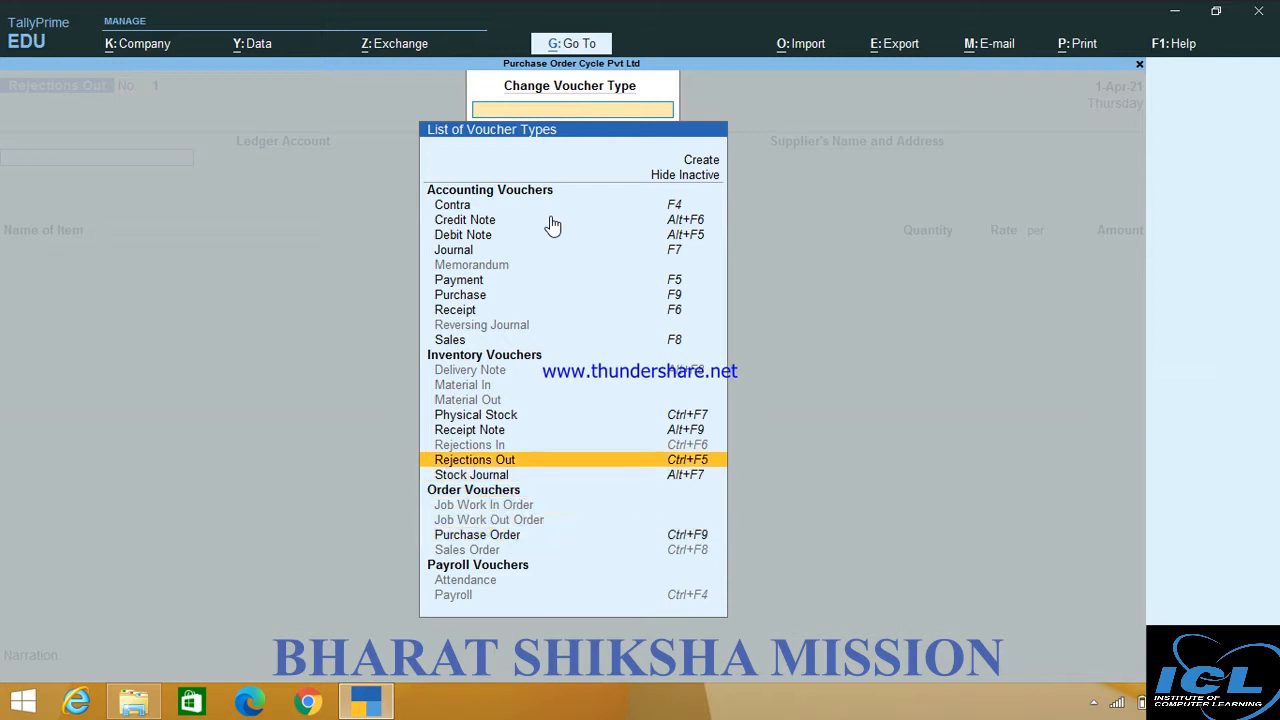
{"action": "key", "text": "Up"}
{"action": "key", "text": "Up"}
{"action": "key", "text": "Up"}
{"action": "key", "text": "Up"}
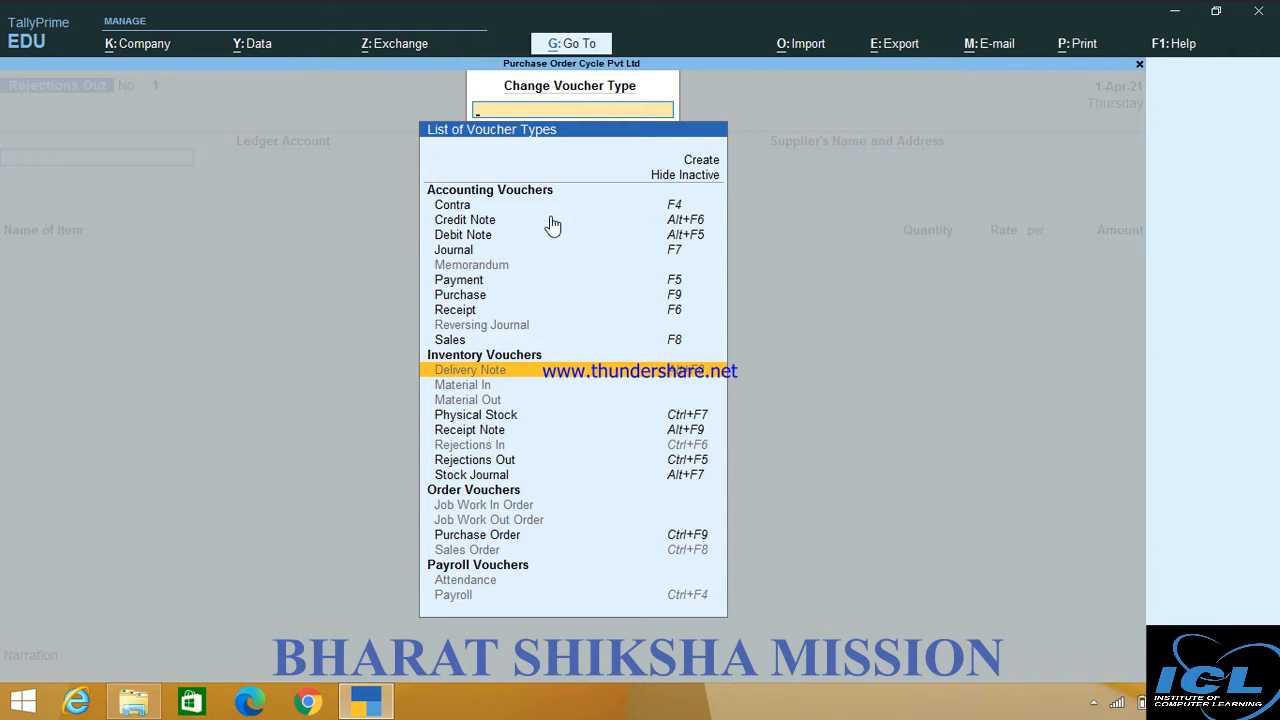
{"action": "key", "text": "Return"}
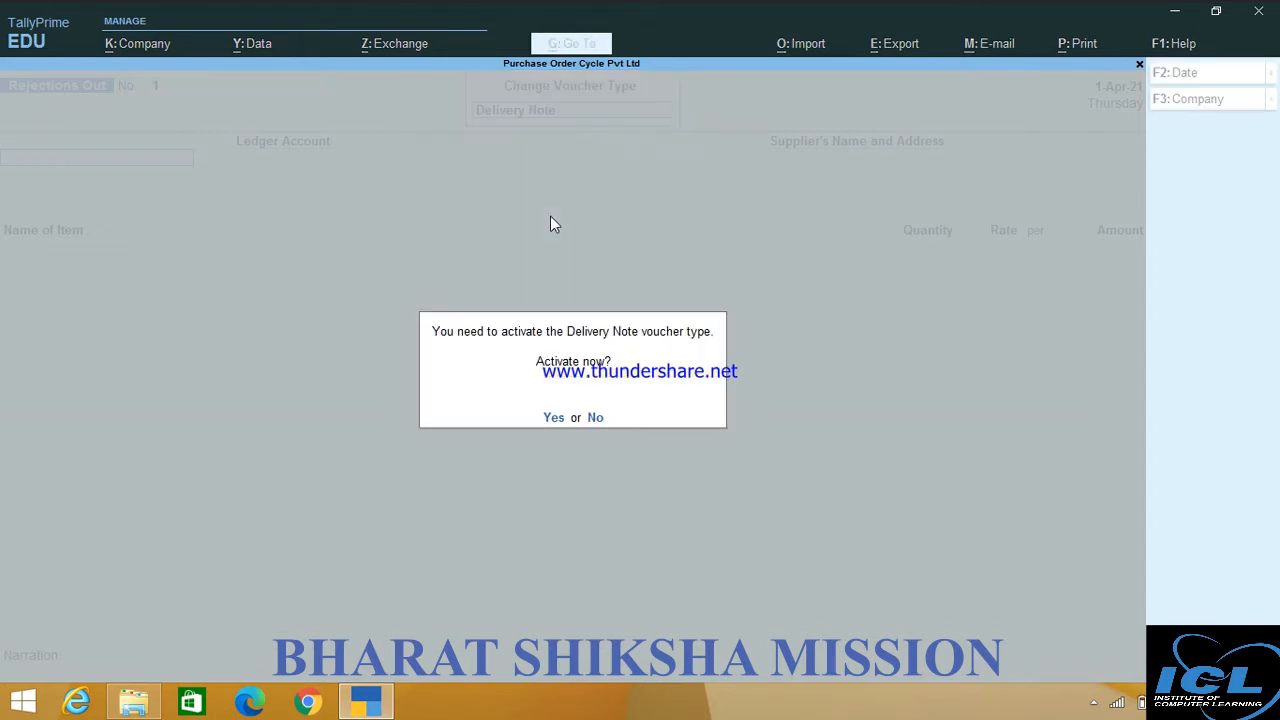
{"action": "key", "text": "y"}
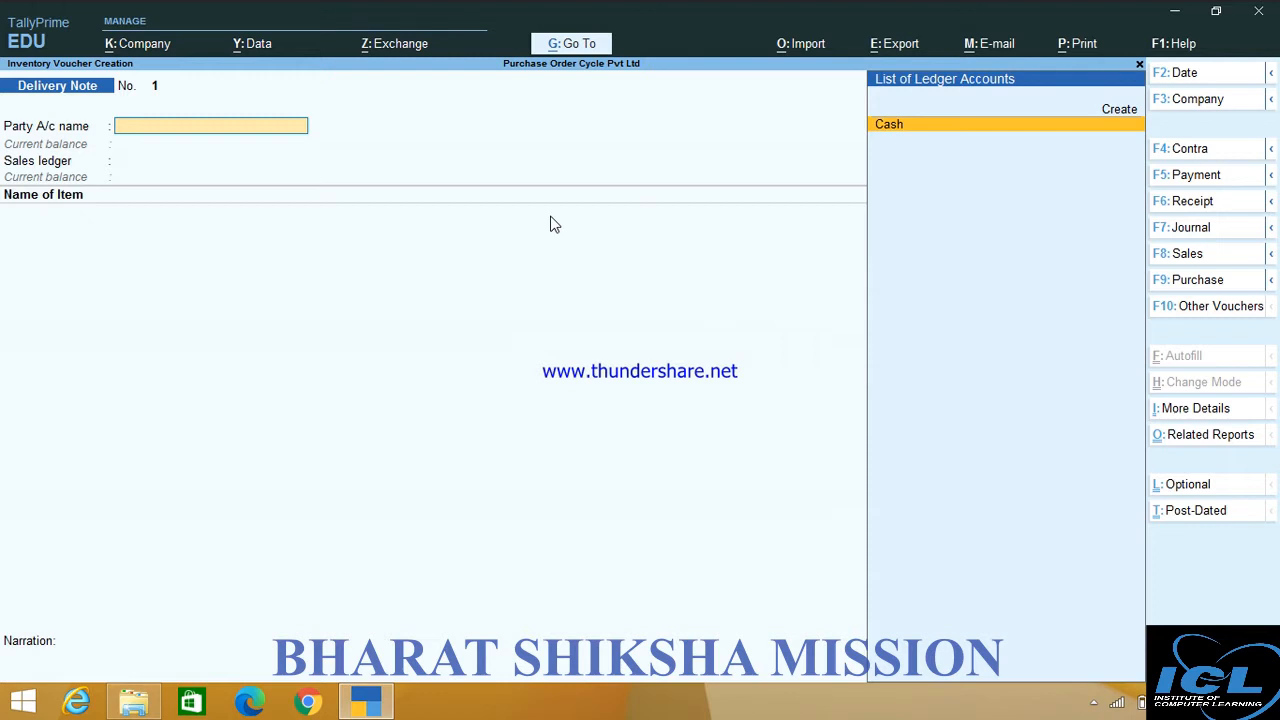
Quit the Delivery Note voucher, reopen voucher creation from the Gateway of Tally and switch to the Purchase Order voucher.
{"action": "key", "text": "Escape"}
{"action": "key", "text": "y"}
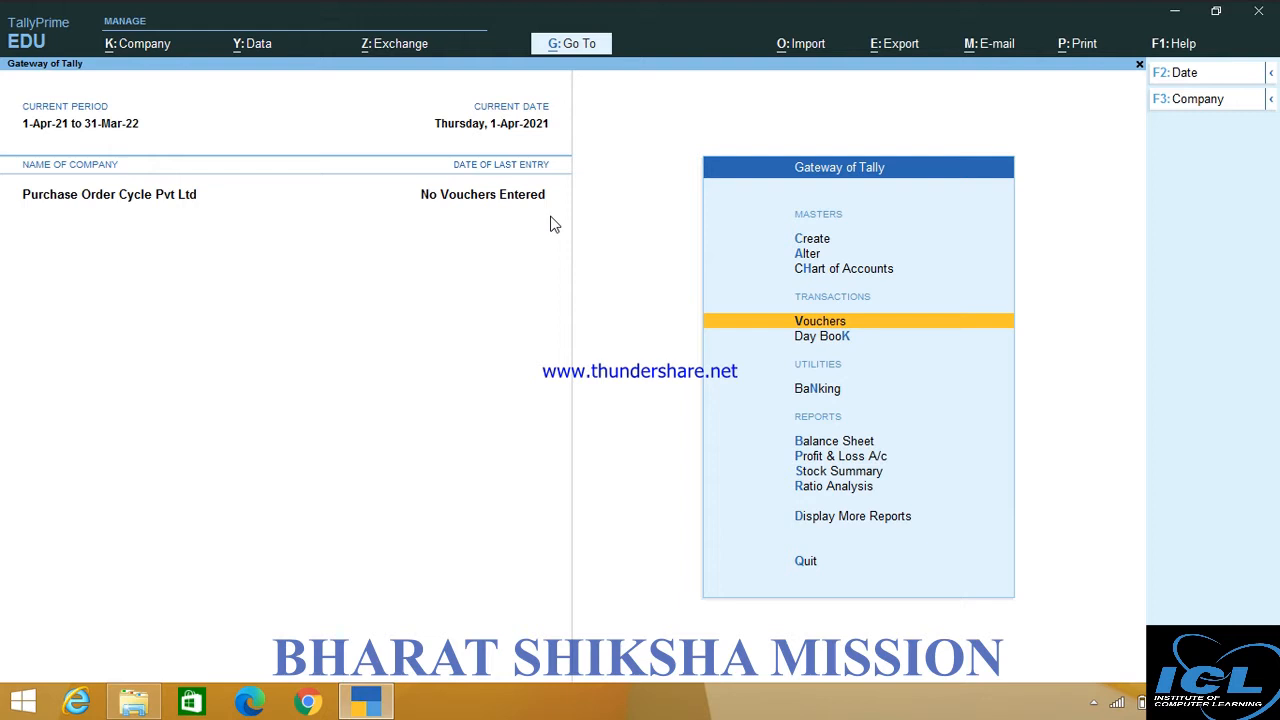
{"action": "key", "text": "Return"}
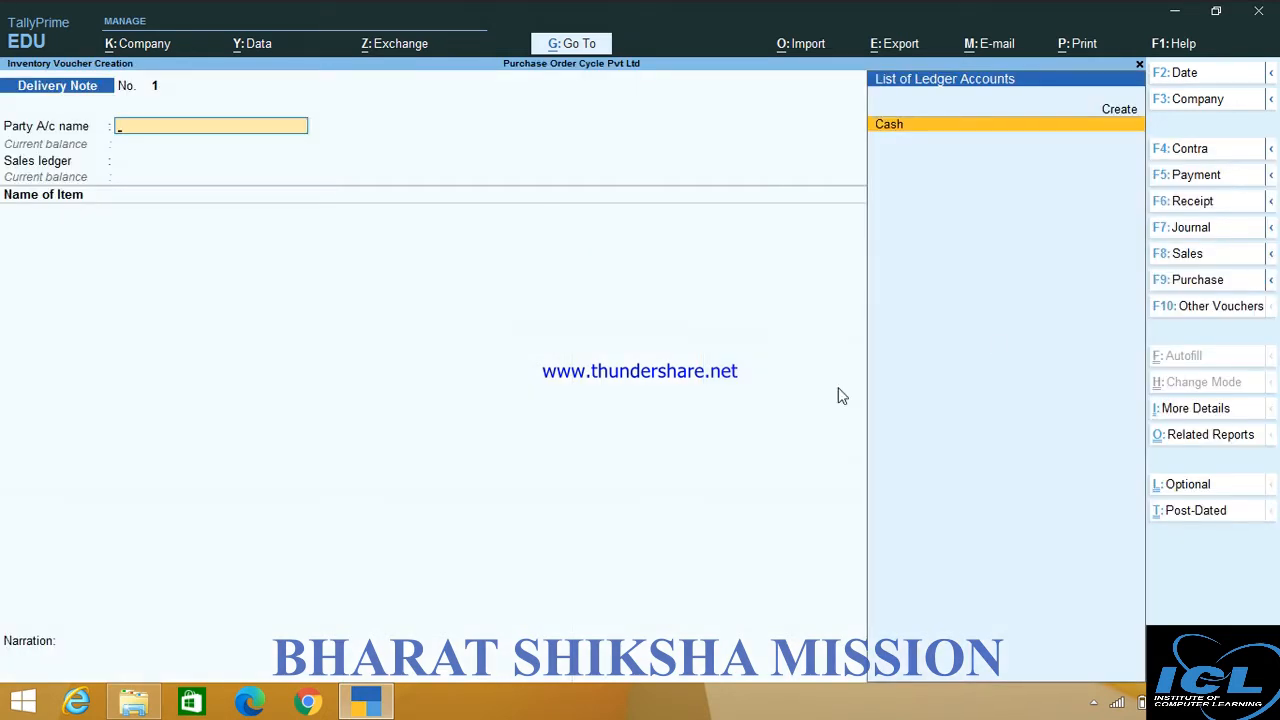
{"action": "left_click", "coordinate": [1198, 306]}
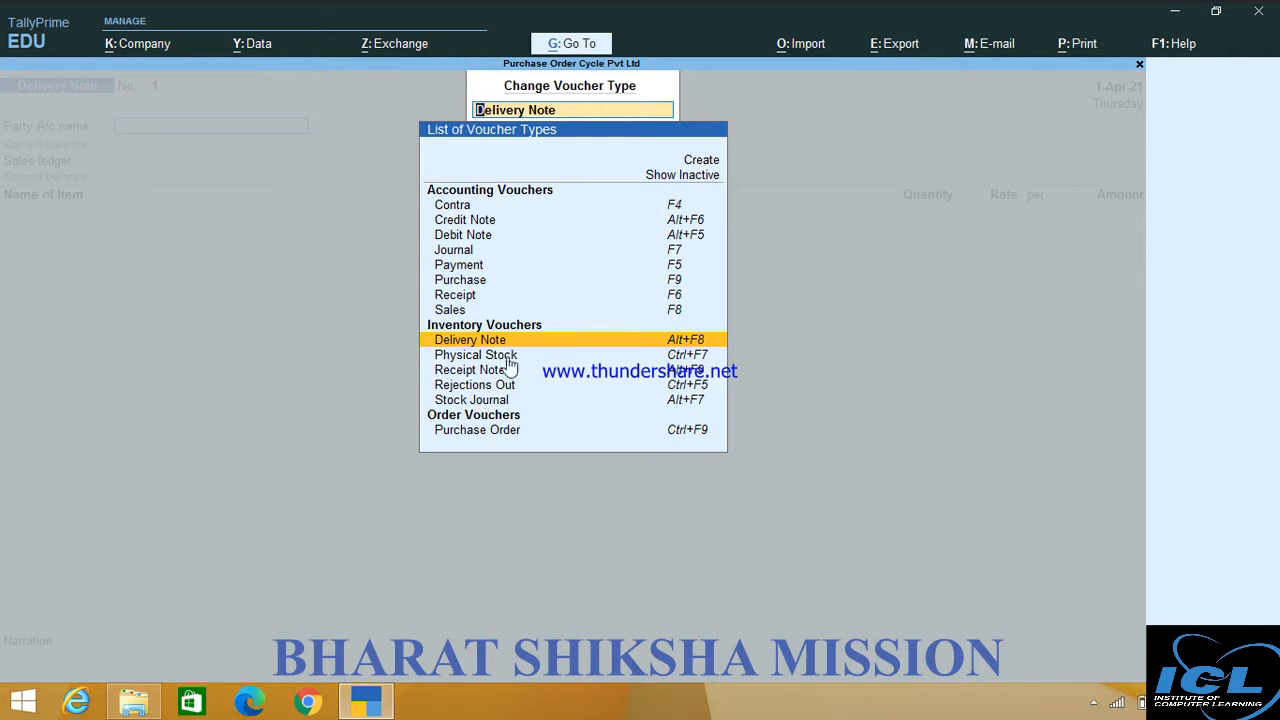
{"action": "left_click", "coordinate": [498, 432]}
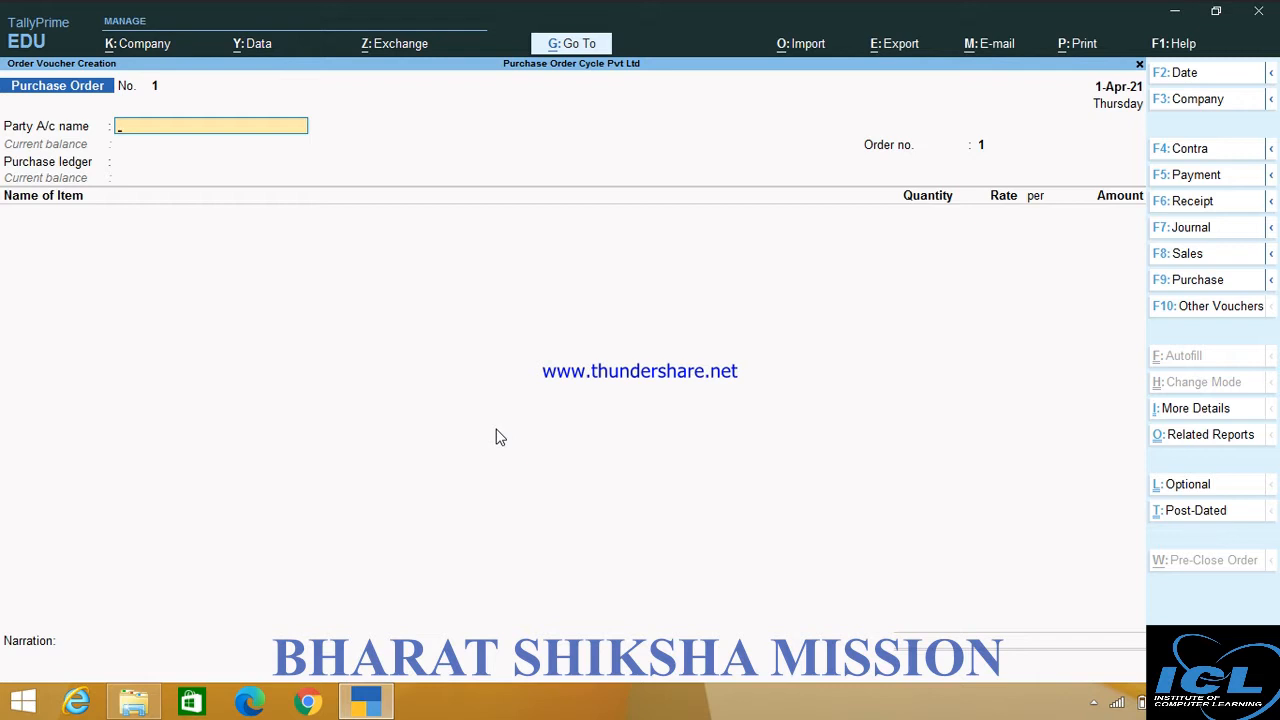
Create a party ledger named Ak General Store under Sundry Creditors from within the purchase order.
{"action": "key", "text": "alt+c"}
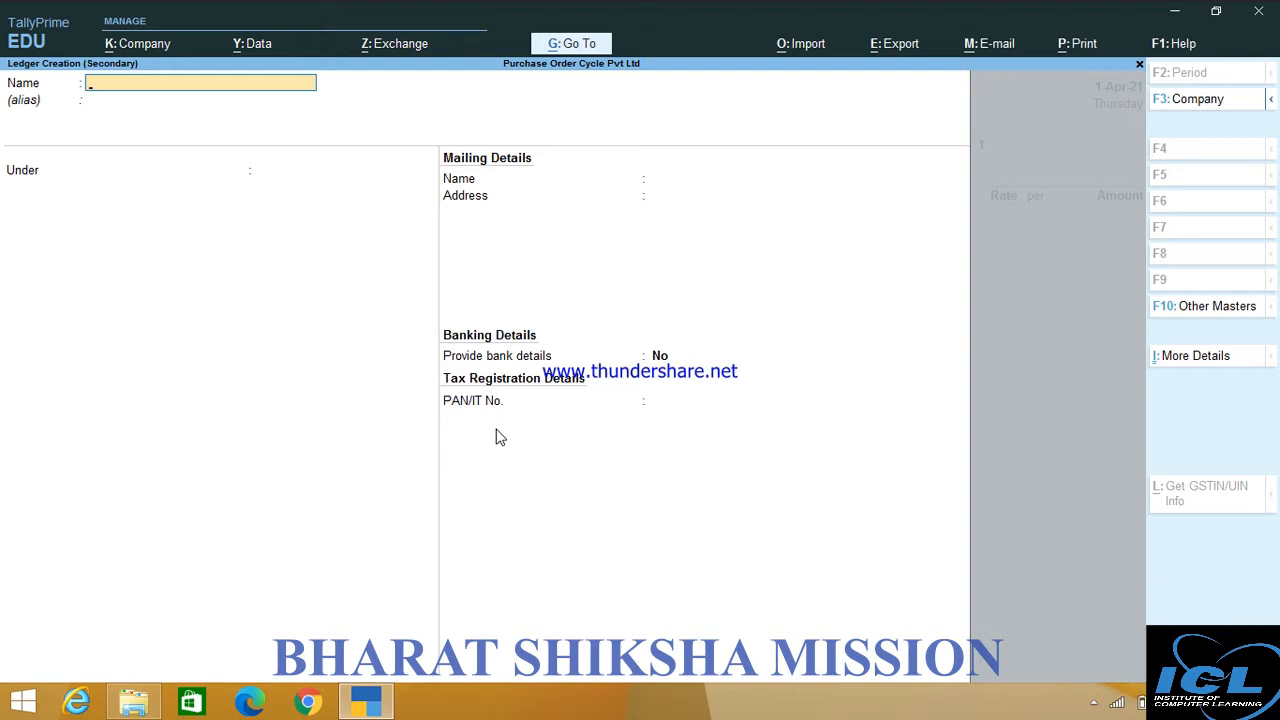
{"action": "type", "text": "Ak General Store"}
{"action": "key", "text": "Return"}
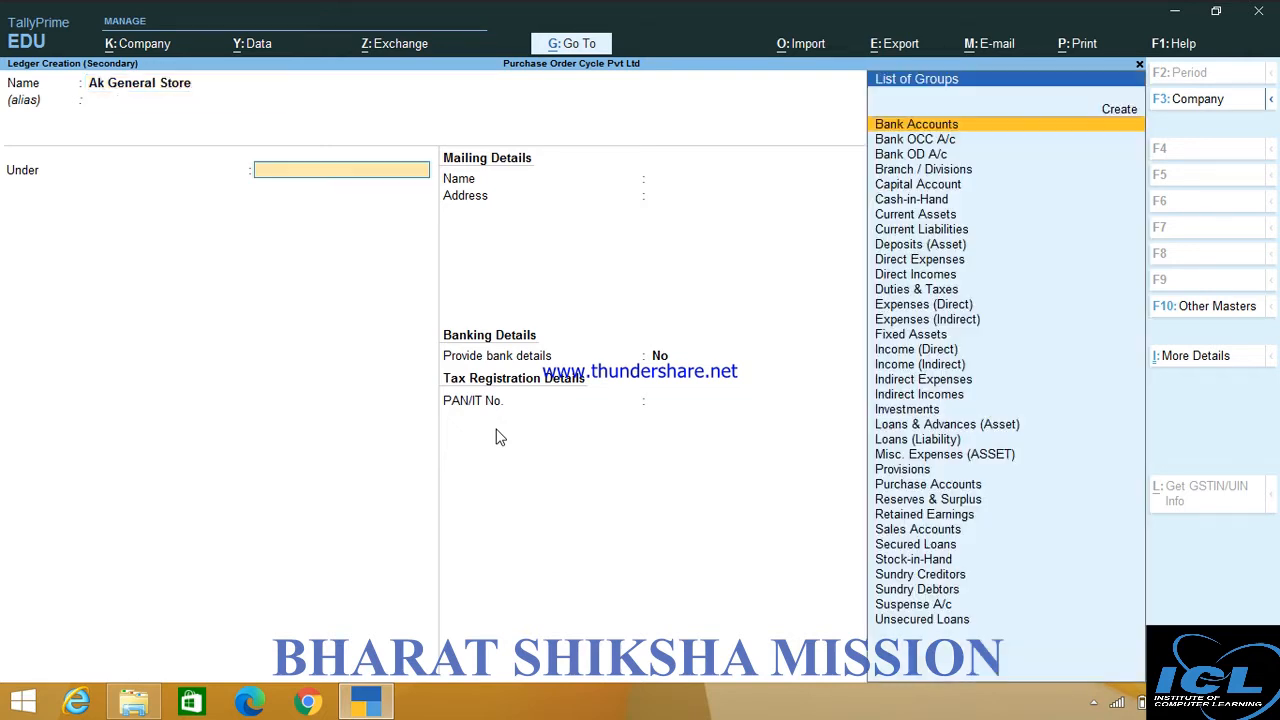
{"action": "type", "text": "S"}
{"action": "key", "text": "Down"}
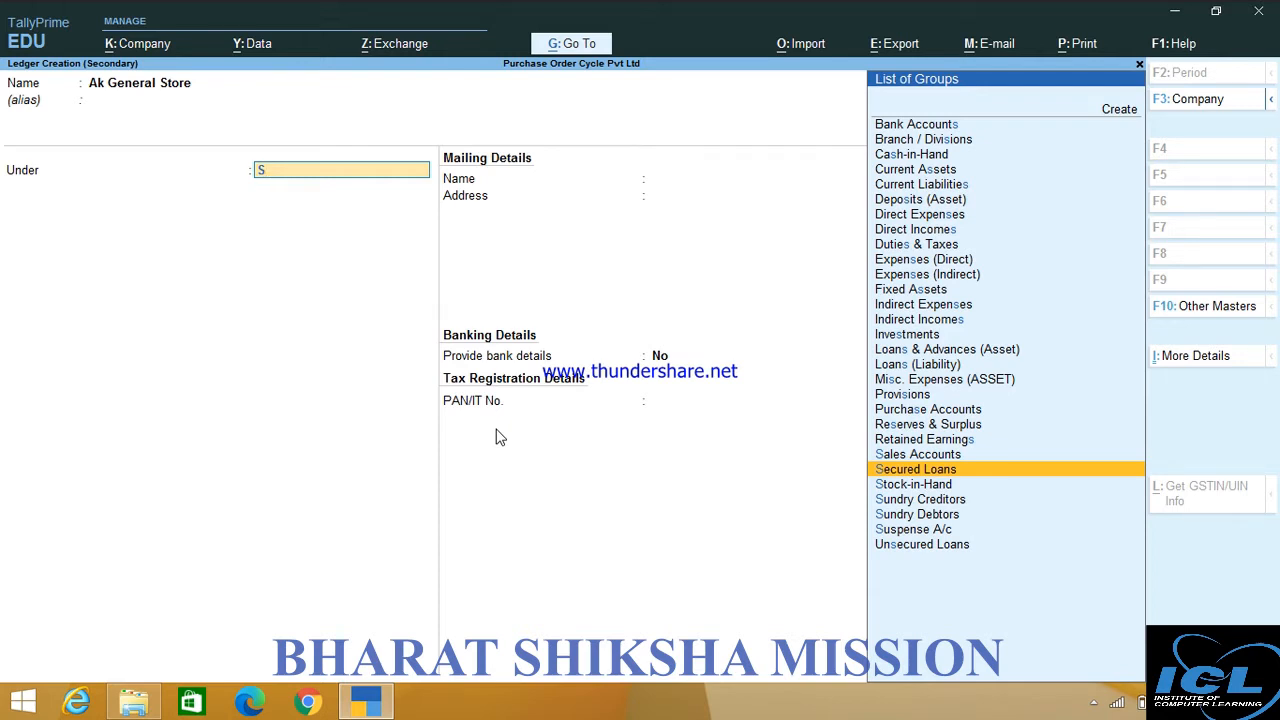
{"action": "key", "text": "Down"}
{"action": "key", "text": "Down"}
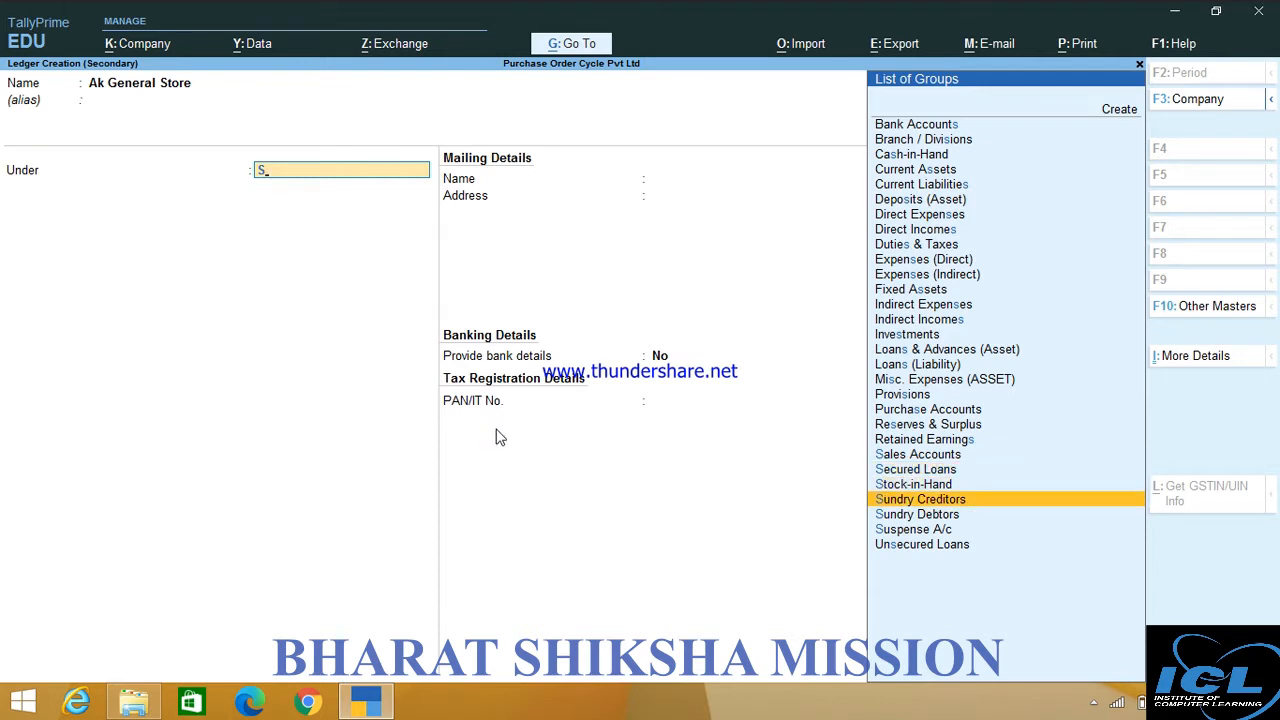
{"action": "key", "text": "Return"}
Enter the supplier's mailing address, keep the default state, banking and tax details, and save the ledger.
{"action": "key", "text": "Return"}
{"action": "type", "text": "Y"}
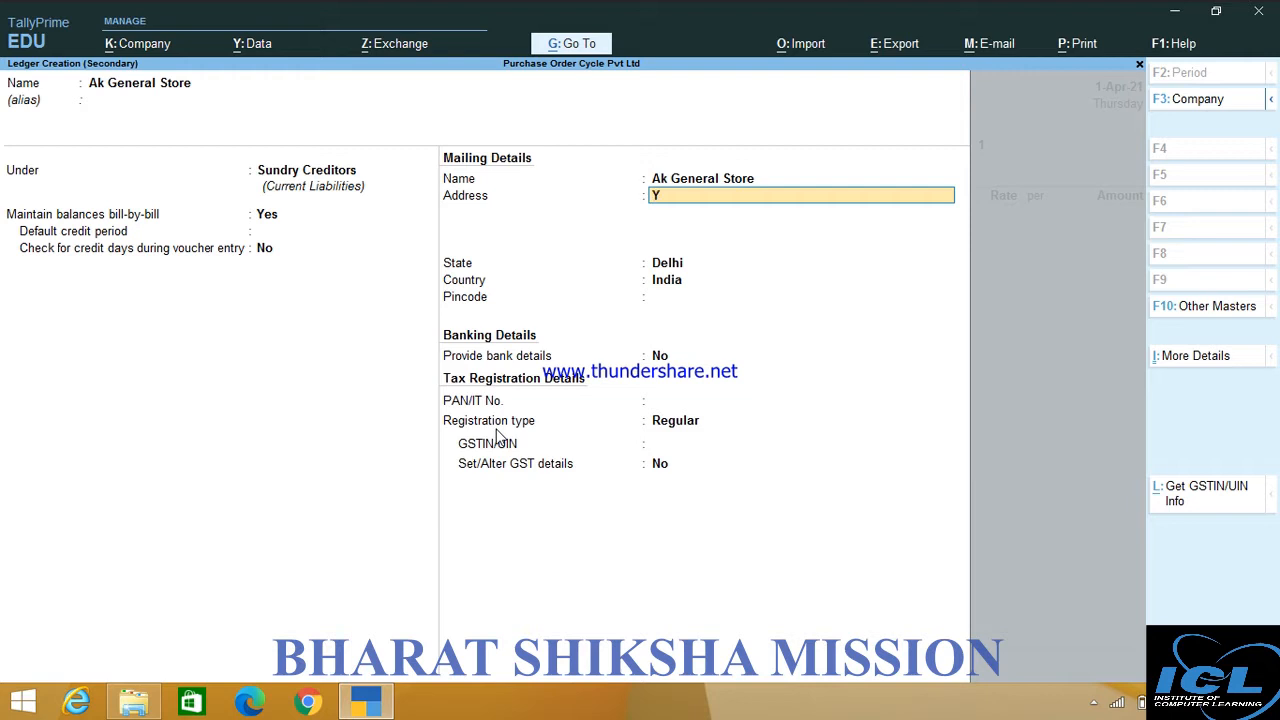
{"action": "type", "text": "amuna Vihar"}
{"action": "key", "text": "Return"}
{"action": "type", "text": "1/a"}
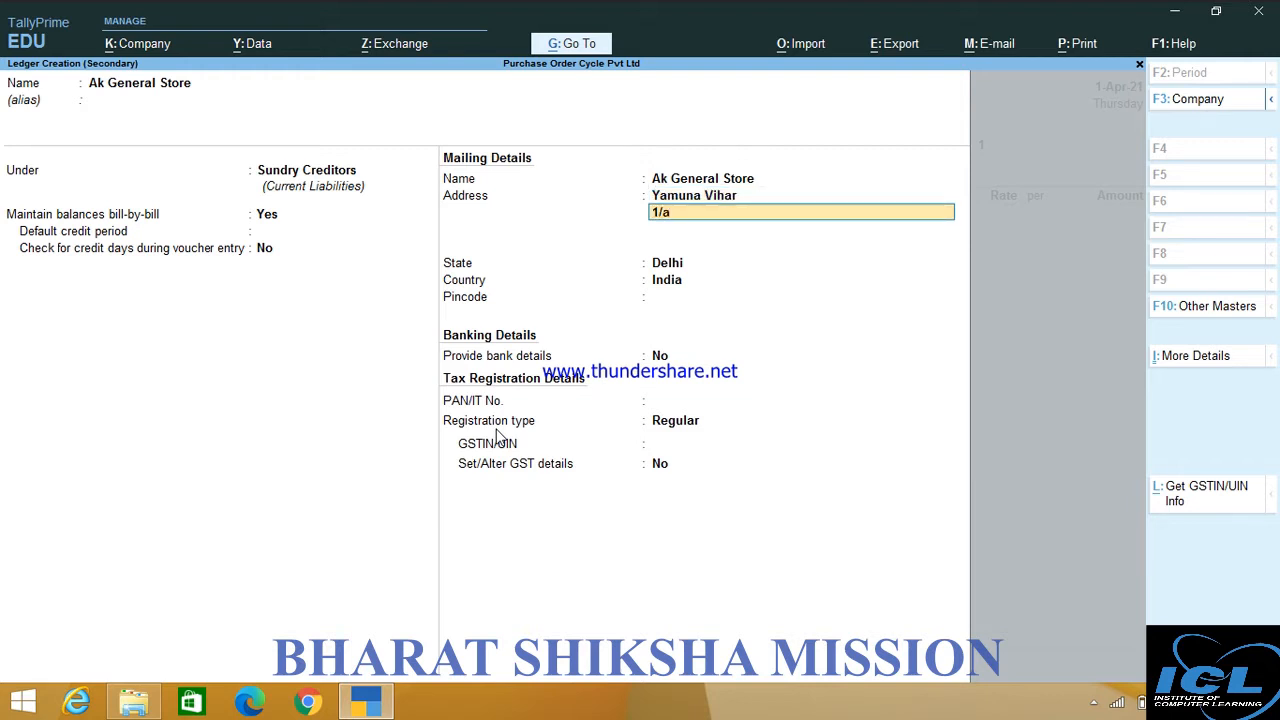
{"action": "key", "text": "Return"}
{"action": "key", "text": "Return"}
{"action": "key", "text": "Return"}
{"action": "key", "text": "Return"}
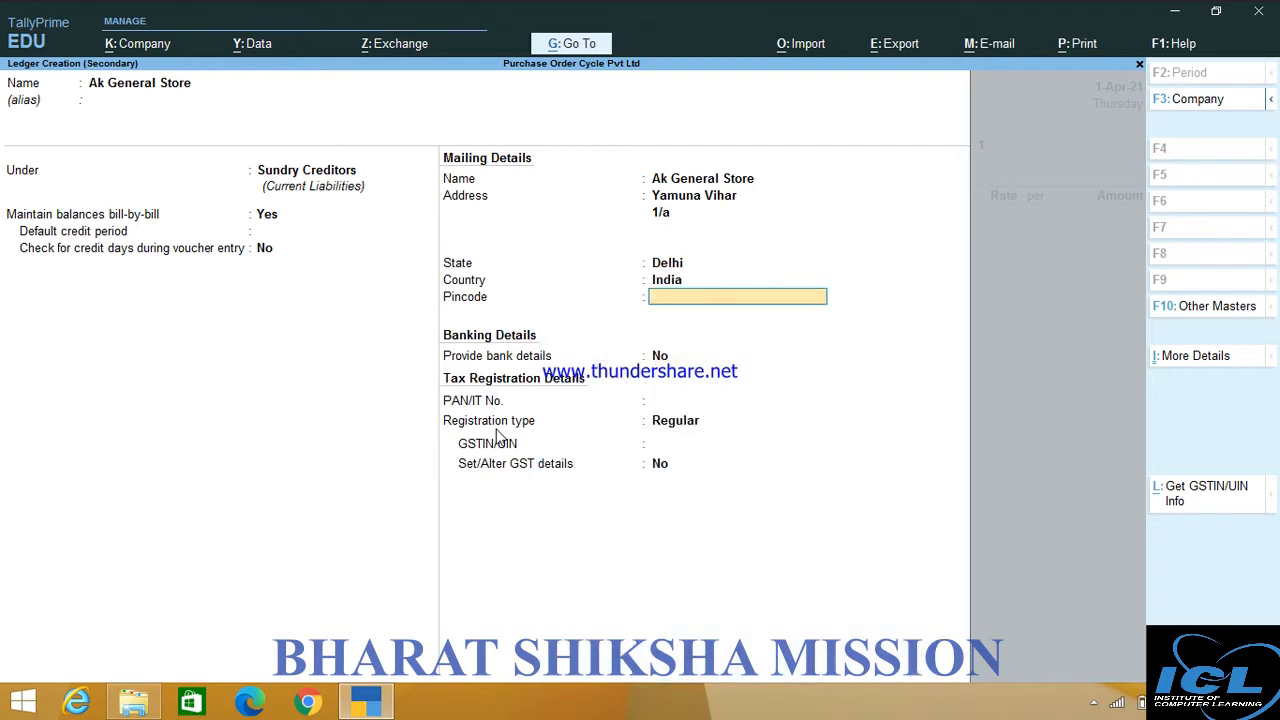
{"action": "key", "text": "Return"}
{"action": "key", "text": "Return"}
{"action": "key", "text": "Return"}
{"action": "key", "text": "Return"}
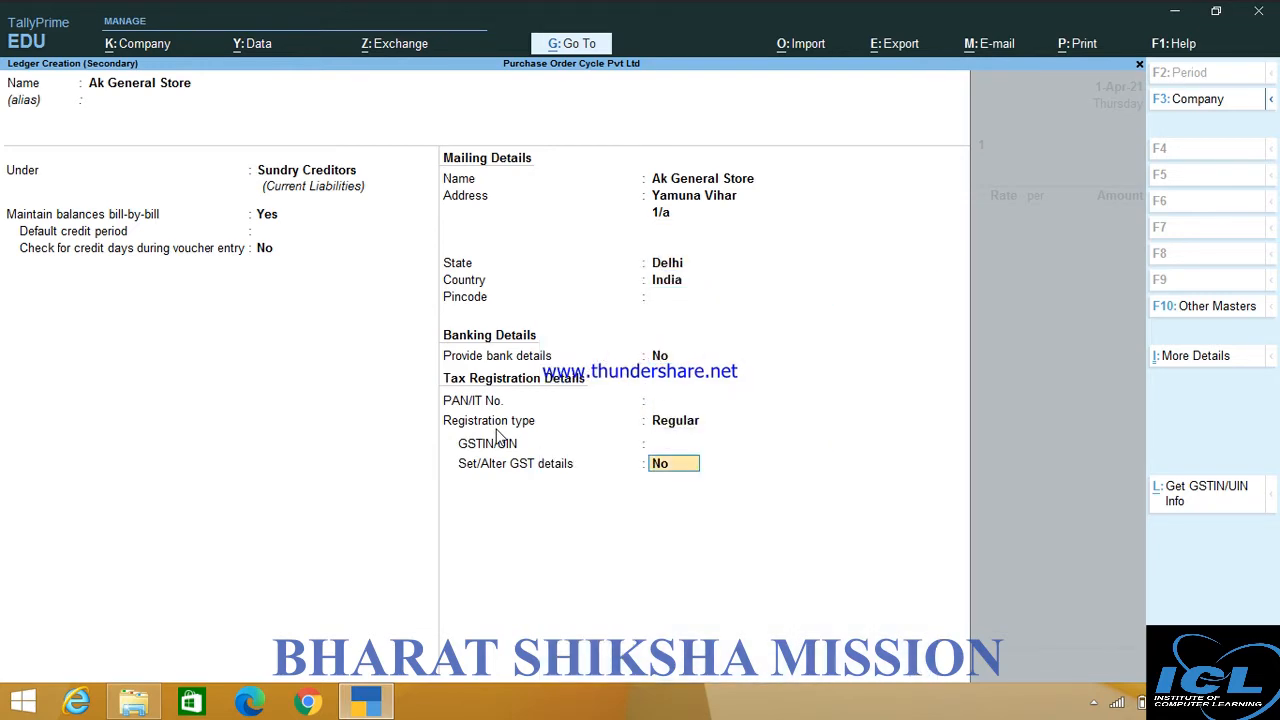
{"action": "key", "text": "Return"}
{"action": "key", "text": "Return"}
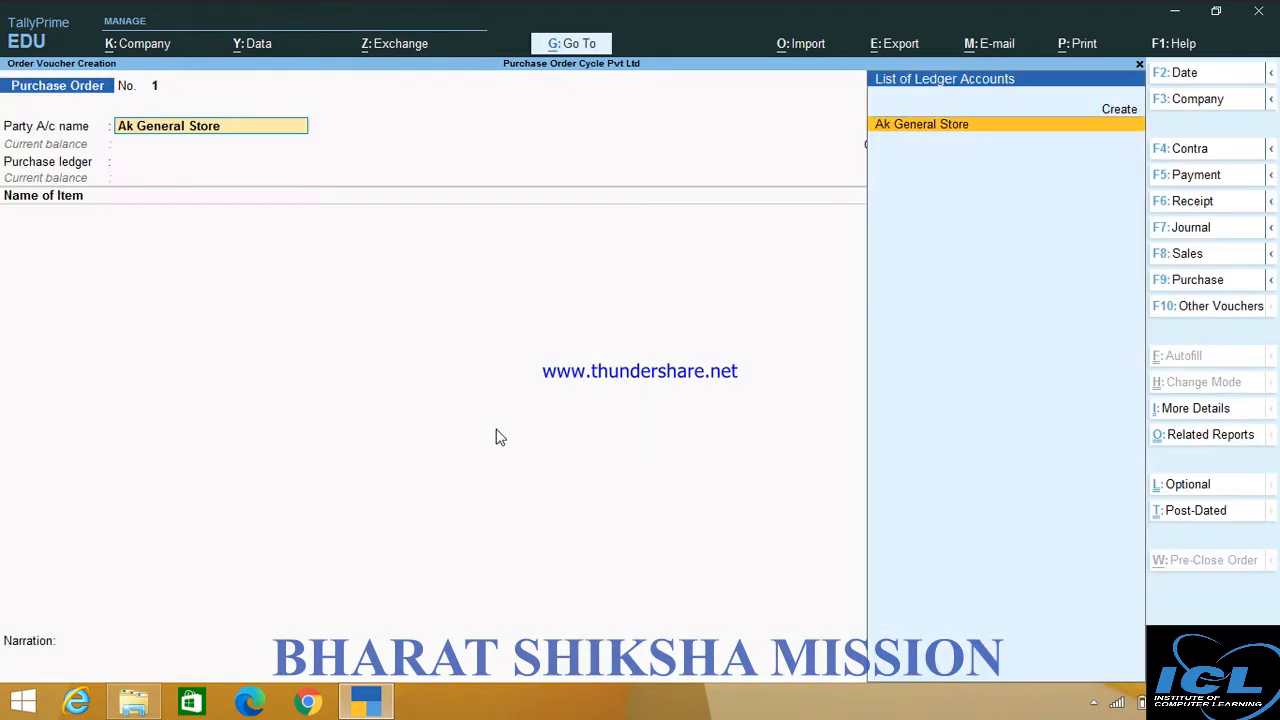
Use Ak General Store as the party, leave its order, receipt and party details as they are, and enter the order number.
{"action": "key", "text": "Return"}
{"action": "key", "text": "Return"}
{"action": "key", "text": "Return"}
{"action": "key", "text": "Return"}
{"action": "key", "text": "Return"}
{"action": "key", "text": "Return"}
{"action": "key", "text": "Return"}
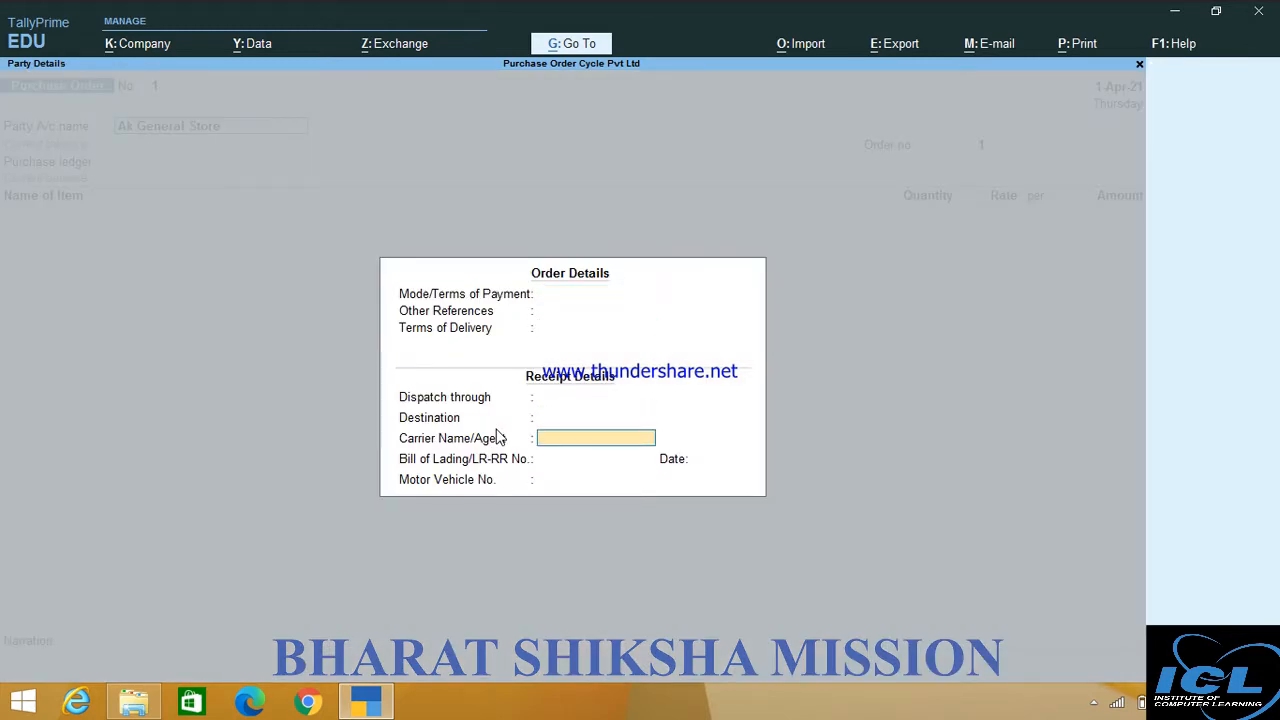
{"action": "key", "text": "Return"}
{"action": "key", "text": "Return"}
{"action": "key", "text": "Return"}
{"action": "key", "text": "Return"}
{"action": "key", "text": "Return"}
{"action": "key", "text": "Return"}
{"action": "key", "text": "Return"}
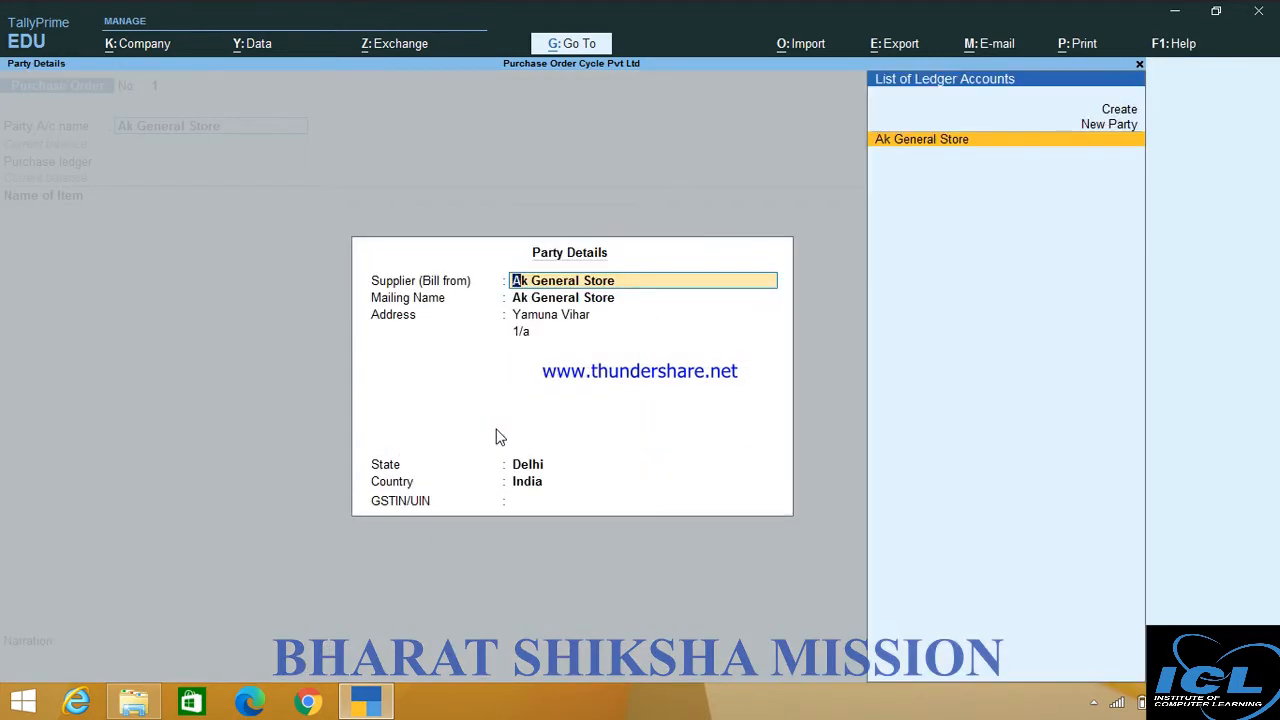
{"action": "key", "text": "Return"}
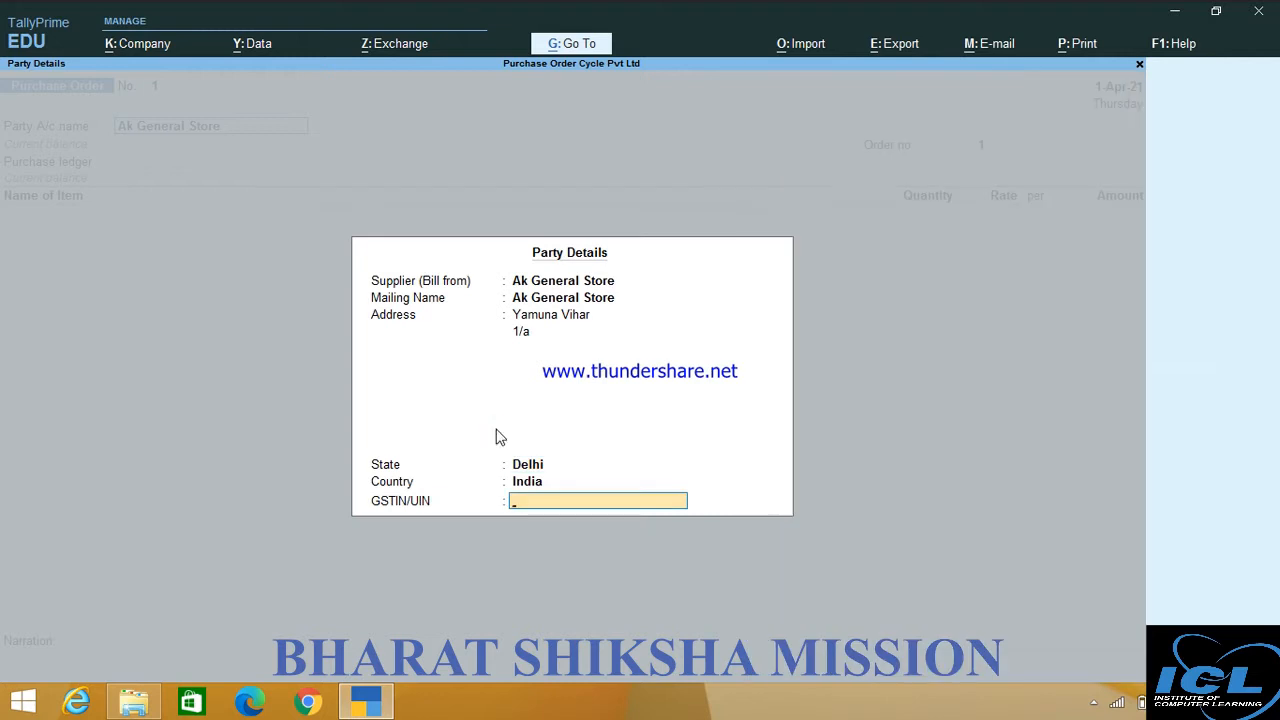
{"action": "key", "text": "Return"}
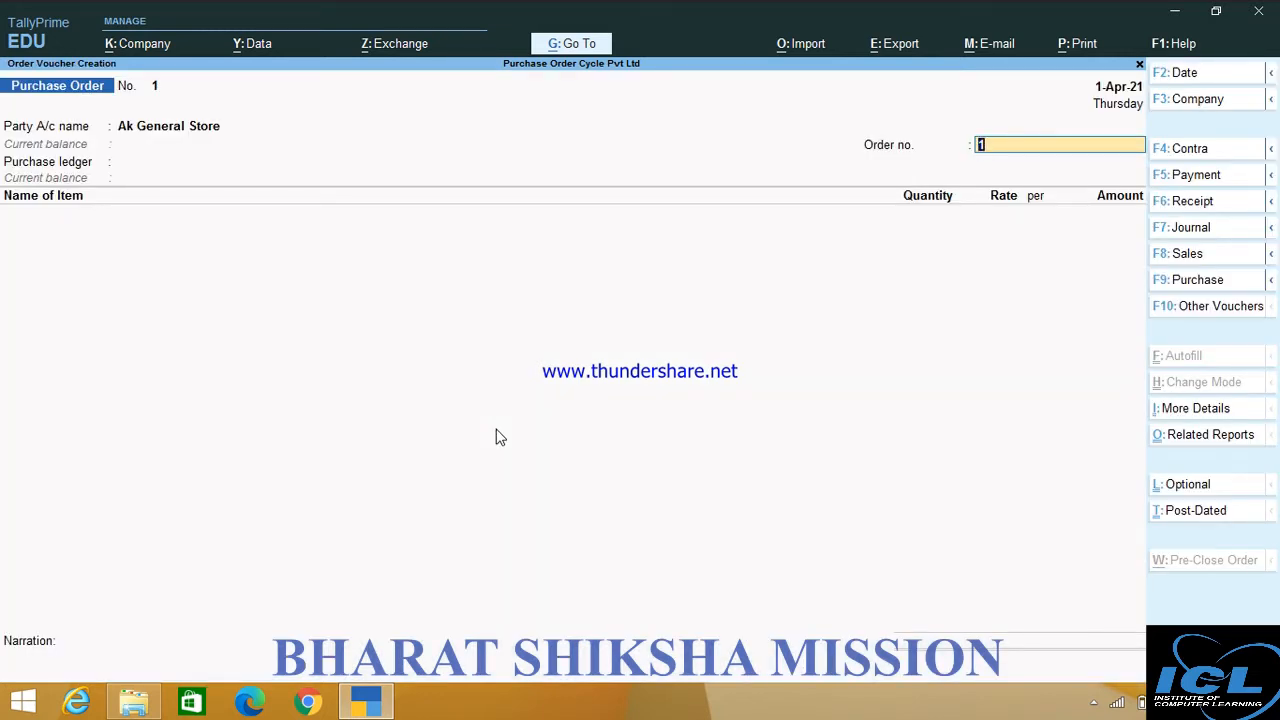
{"action": "type", "text": "pur.001-ord"}
{"action": "key", "text": "Return"}
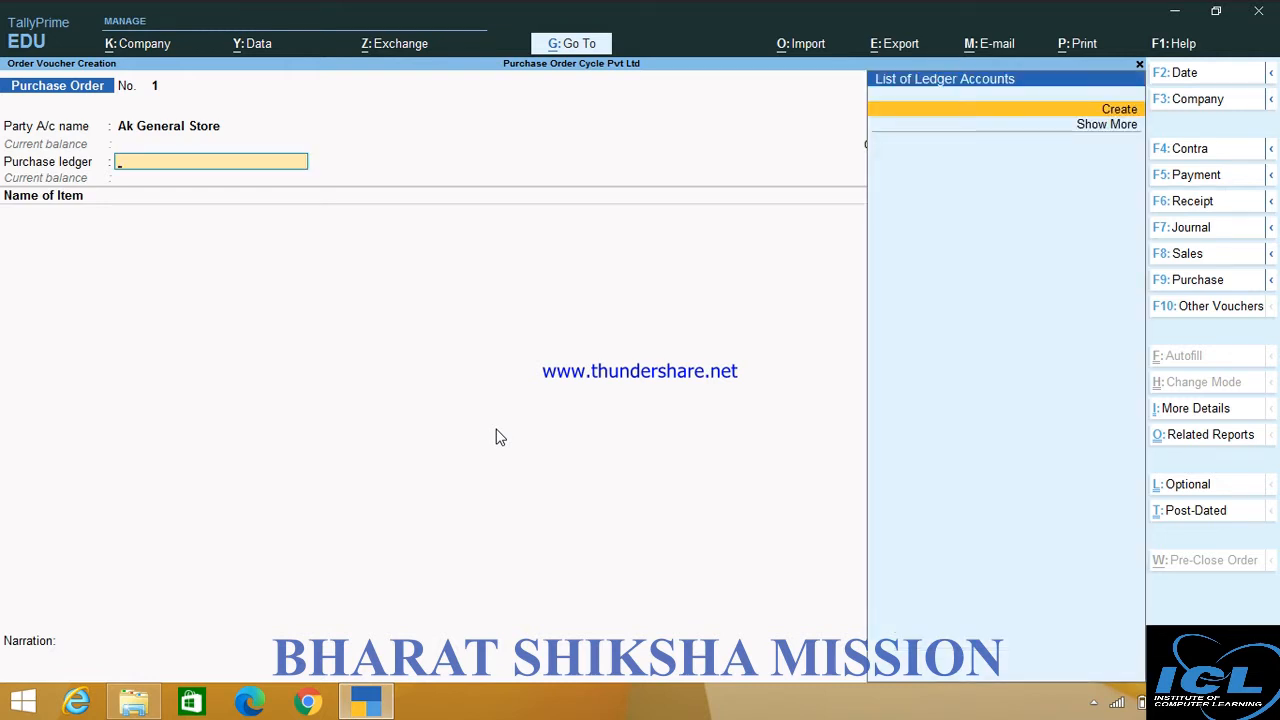
Create a ledger named Purchase under Purchase Accounts and use it as the order's purchase ledger.
{"action": "key", "text": "alt+c"}
{"action": "type", "text": "P"}
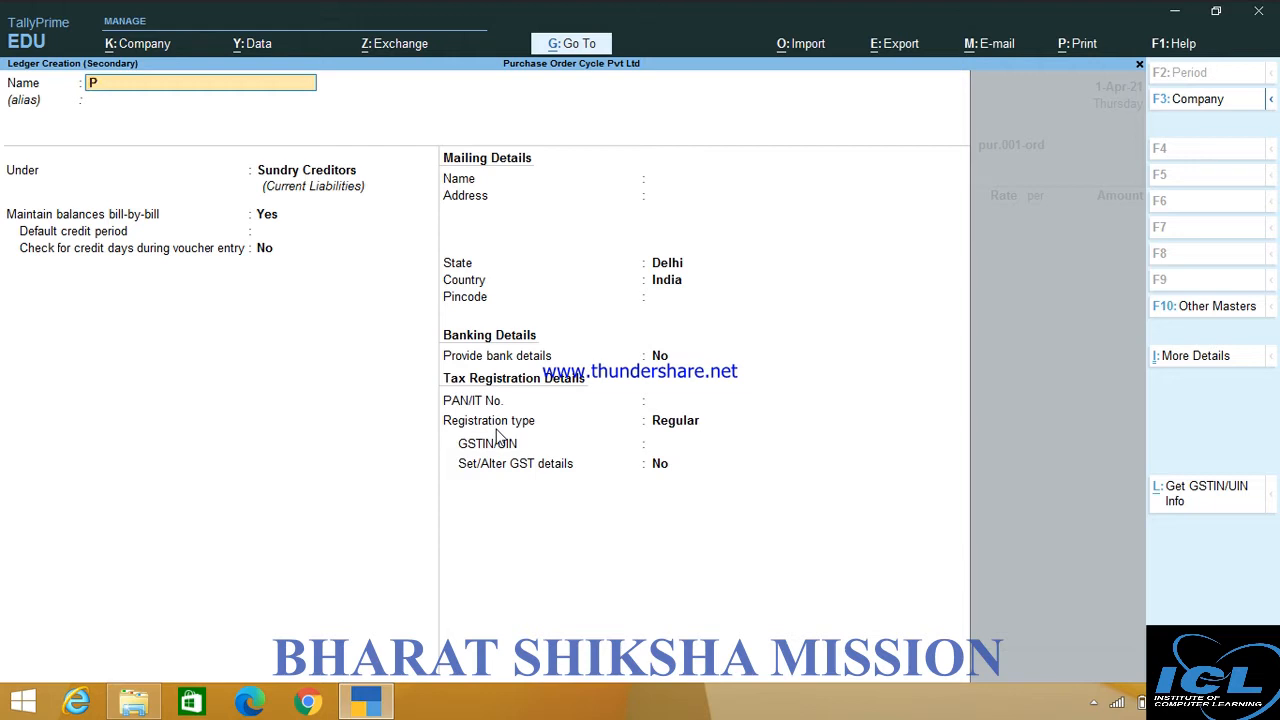
{"action": "type", "text": "urchase"}
{"action": "key", "text": "Return"}
{"action": "key", "text": "Return"}
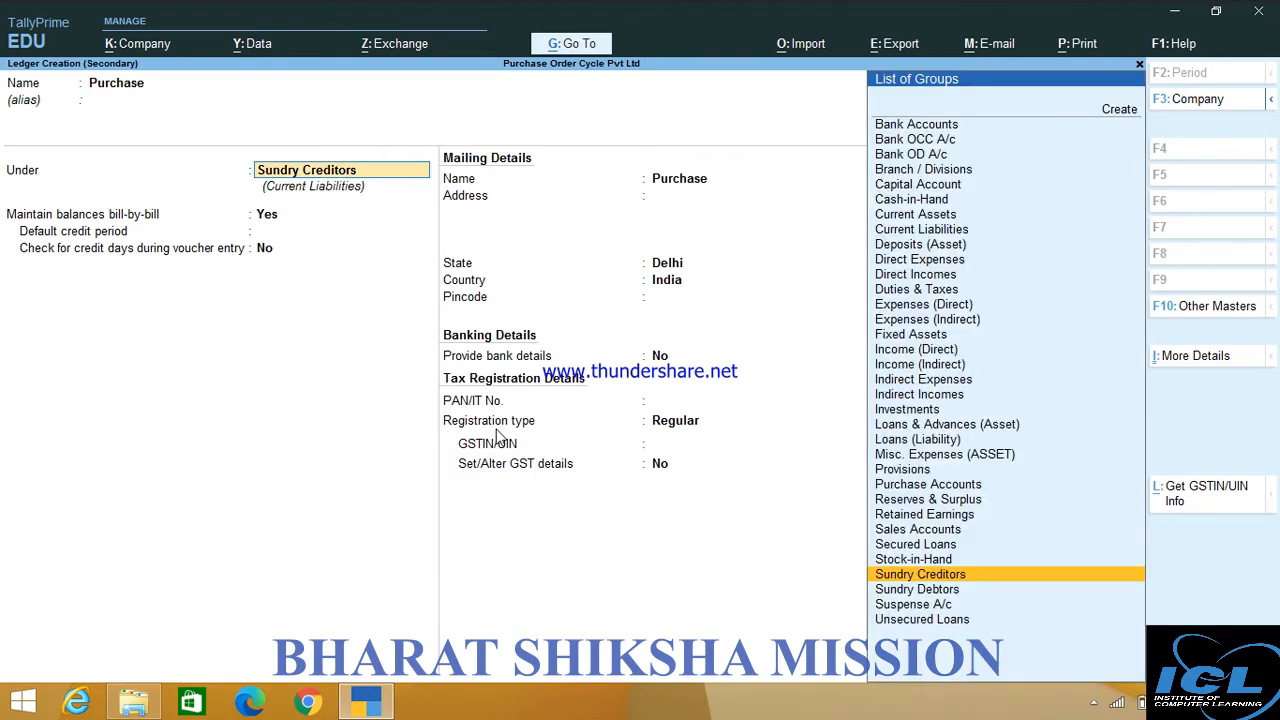
{"action": "type", "text": "P"}
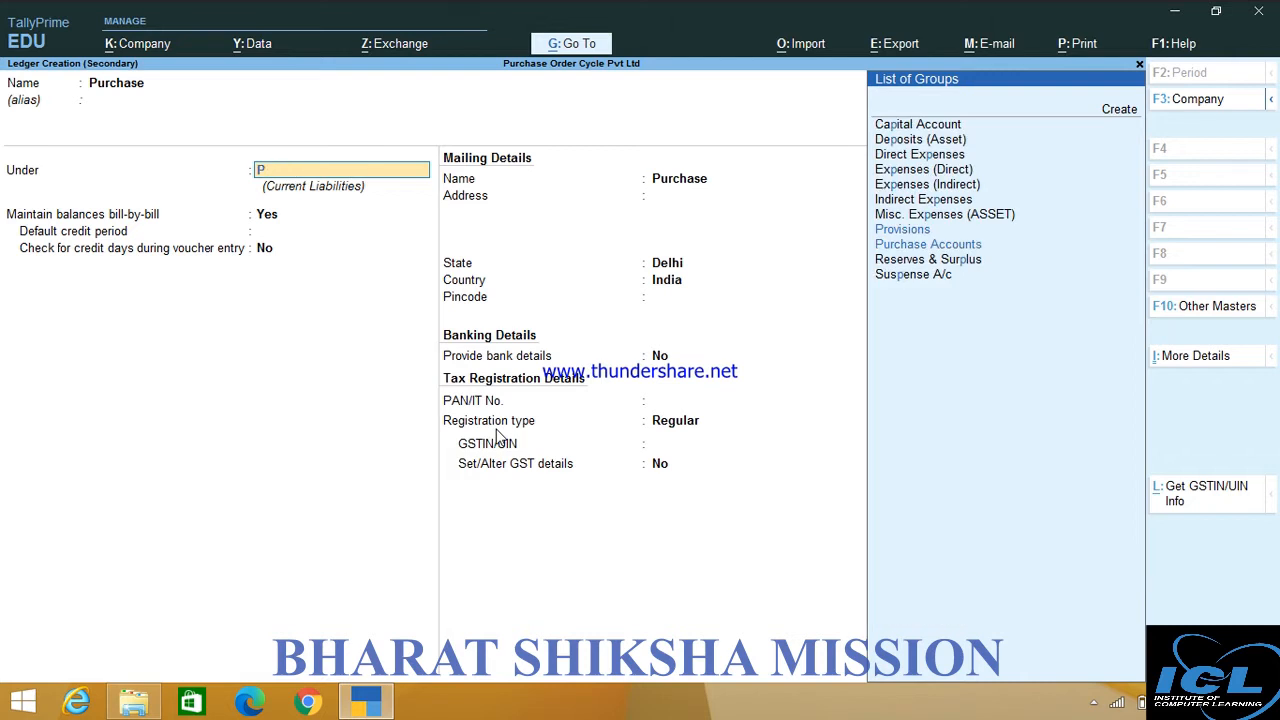
{"action": "key", "text": "Down"}
{"action": "key", "text": "Down"}
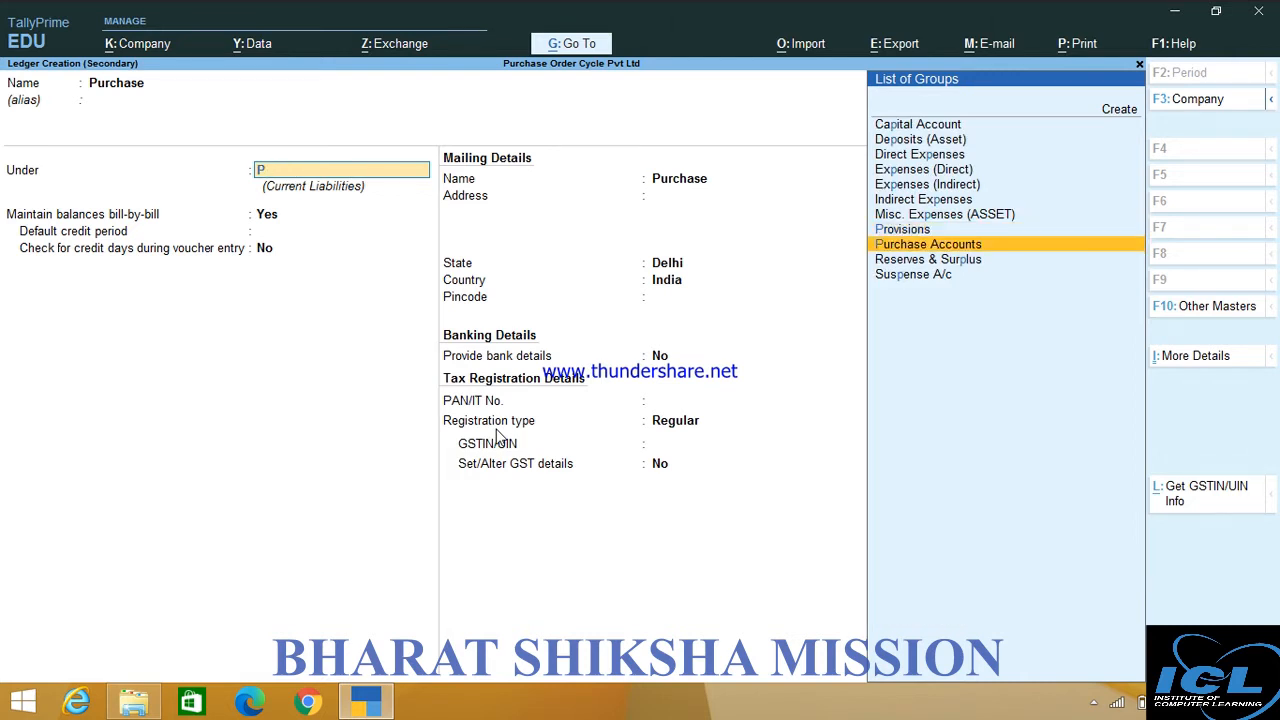
{"action": "key", "text": "Return"}
{"action": "key", "text": "Return"}
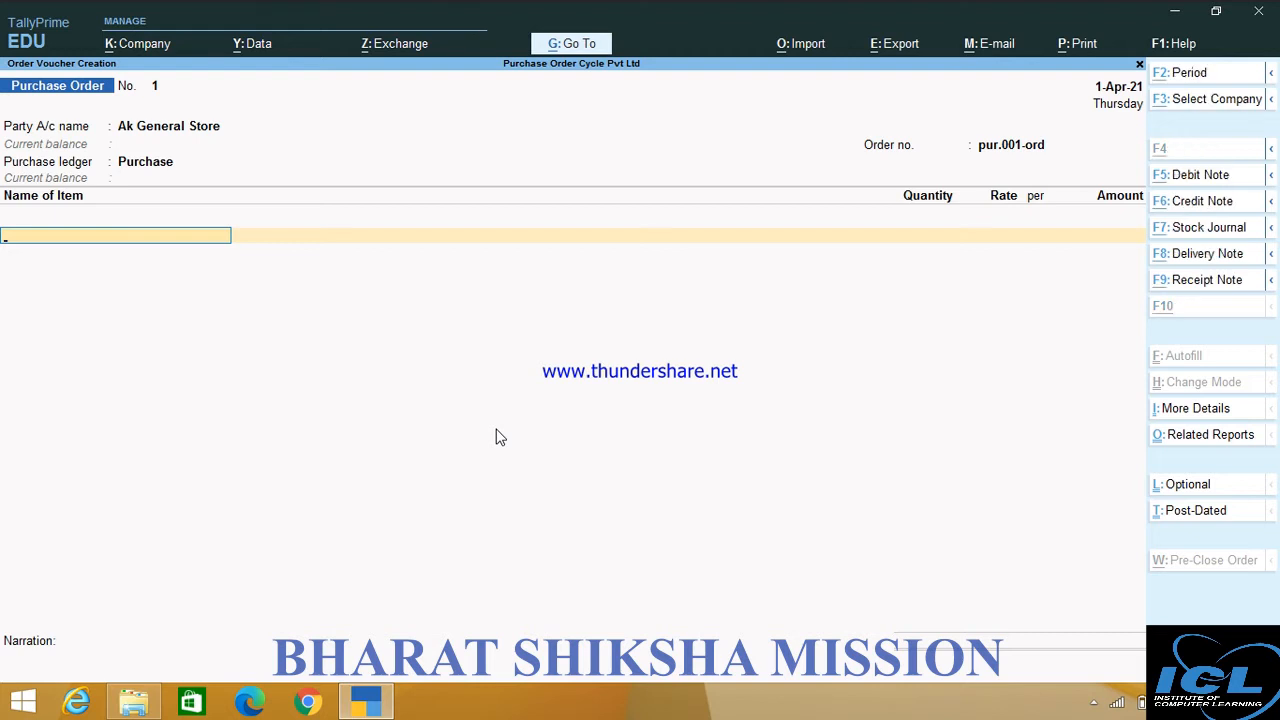
Start a new stock item named Meggi from within the purchase order, without an alias and grouped under Primary.
{"action": "key", "text": "alt+c"}
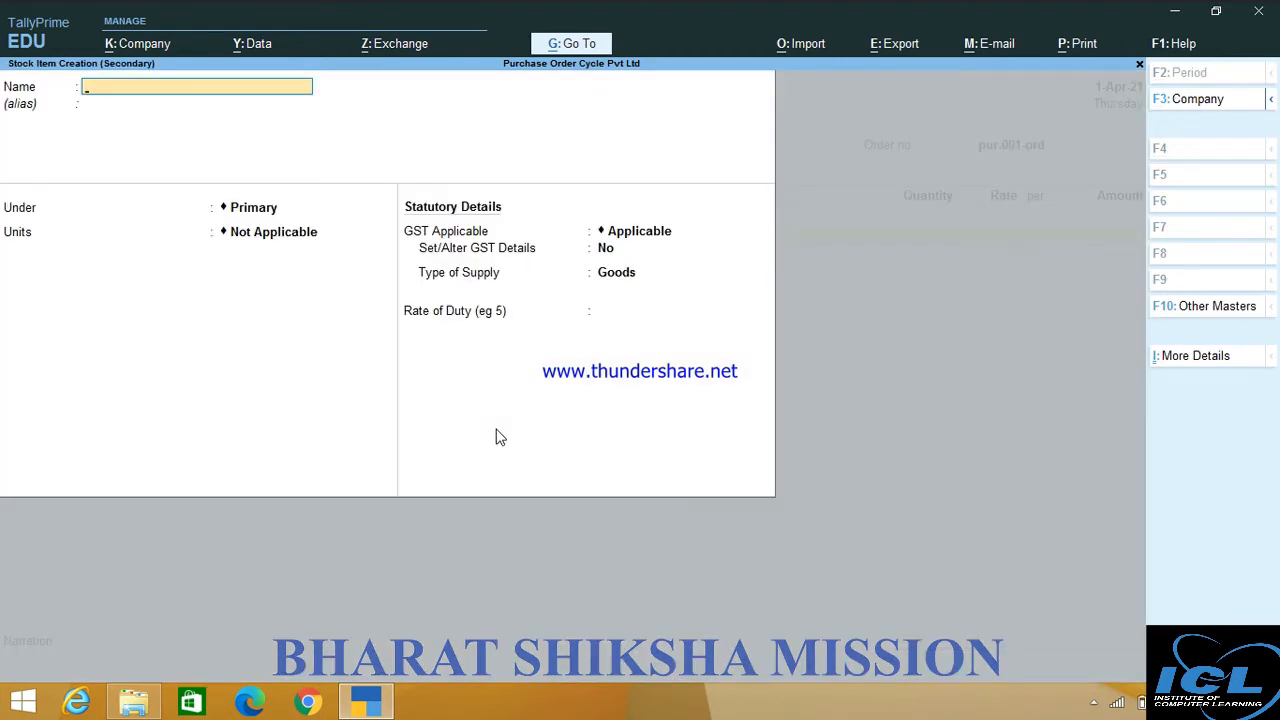
{"action": "type", "text": "Meggi"}
{"action": "key", "text": "Return"}
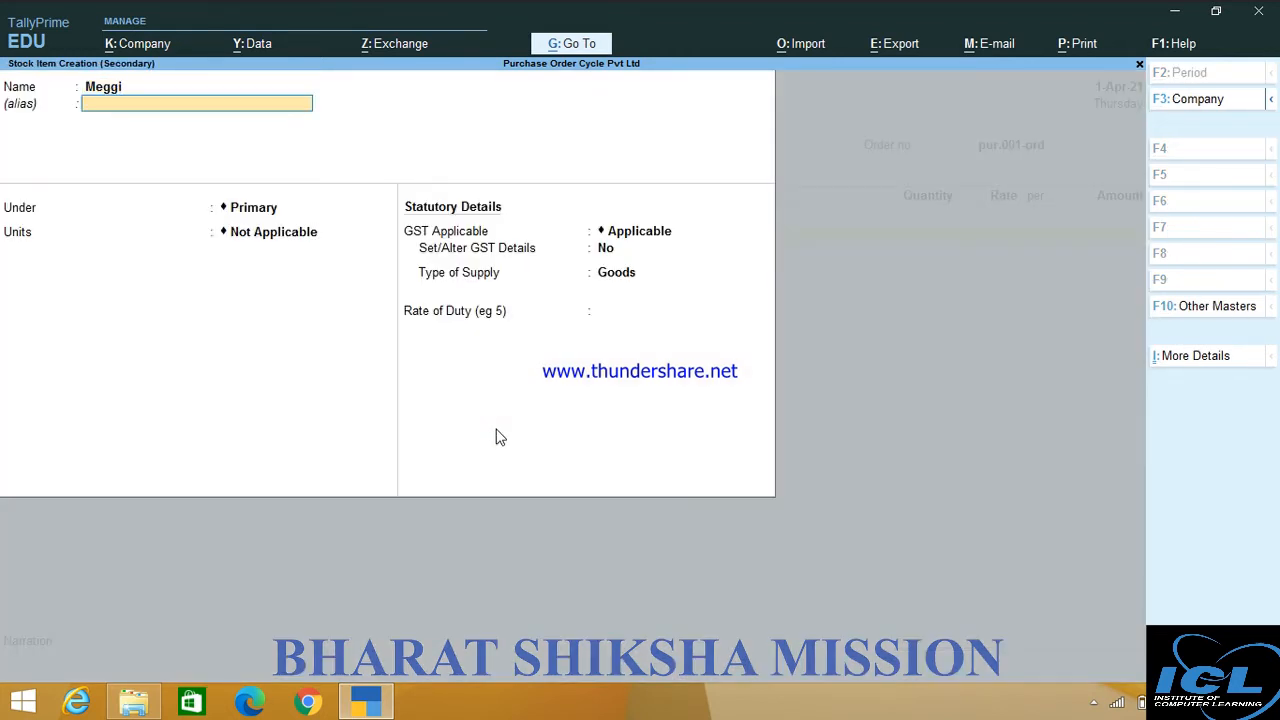
{"action": "key", "text": "Return"}
{"action": "key", "text": "Return"}
Create a simple unit pkt with UQC PAC-PACKS and 0 decimal places for Meggi, and save the stock item with its default statutory details.
{"action": "key", "text": "Up"}
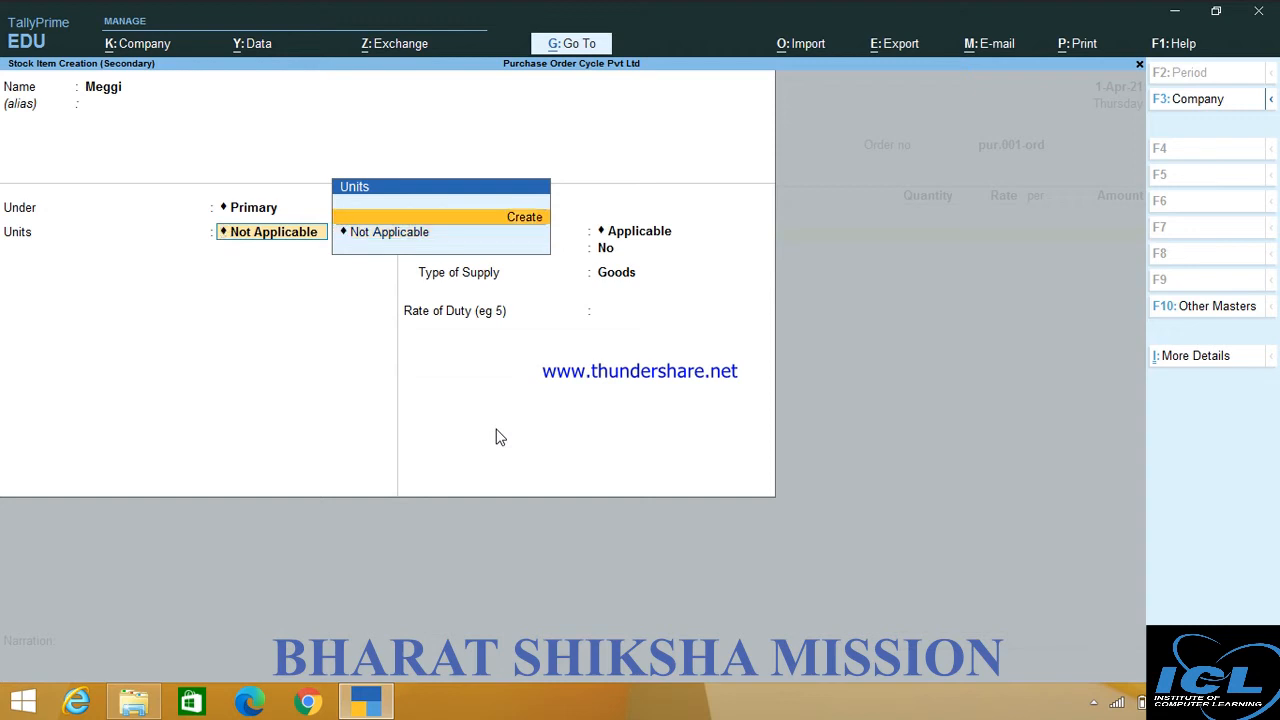
{"action": "key", "text": "Return"}
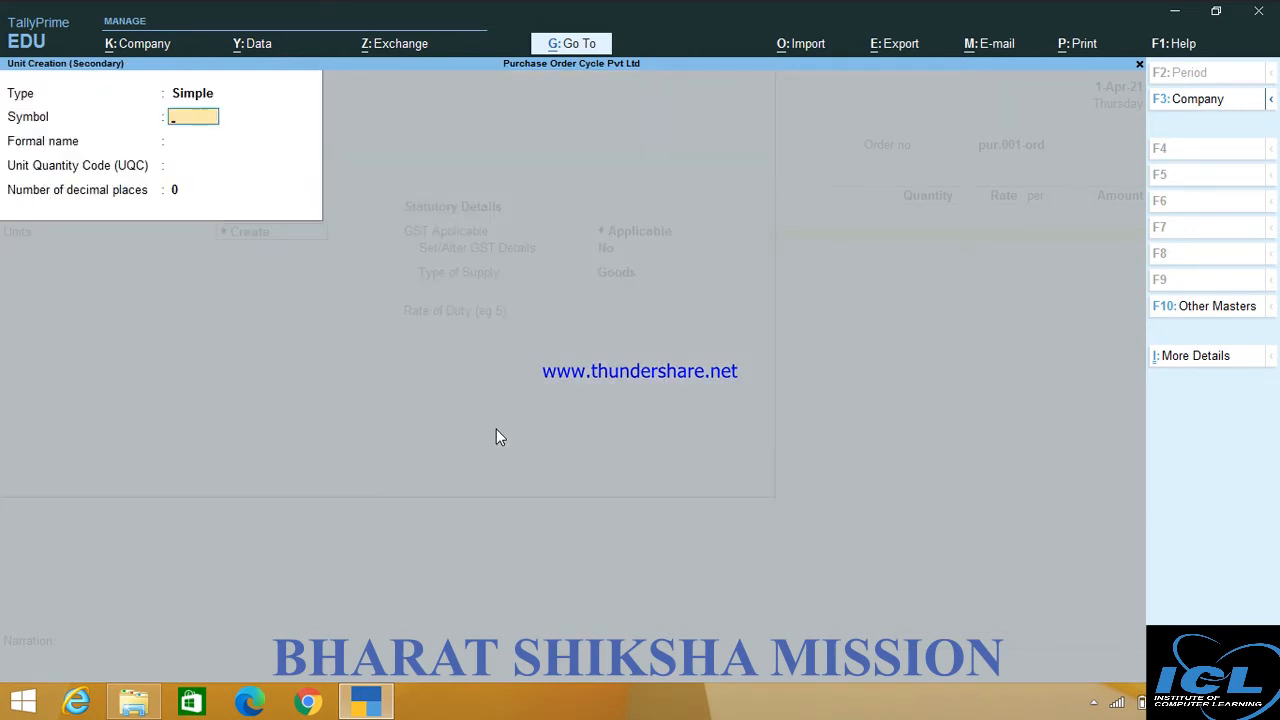
{"action": "type", "text": "pk"}
{"action": "key", "text": "Return"}
{"action": "key", "text": "Return"}
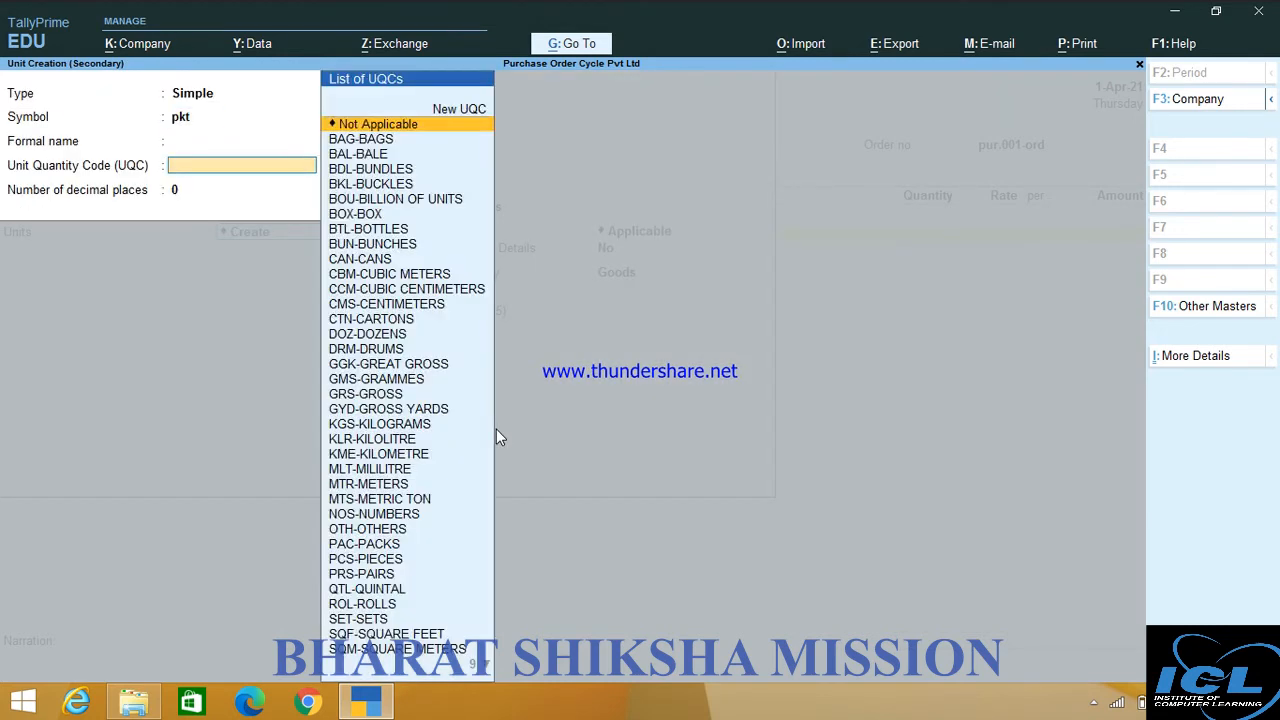
{"action": "type", "text": "p"}
{"action": "key", "text": "Down"}
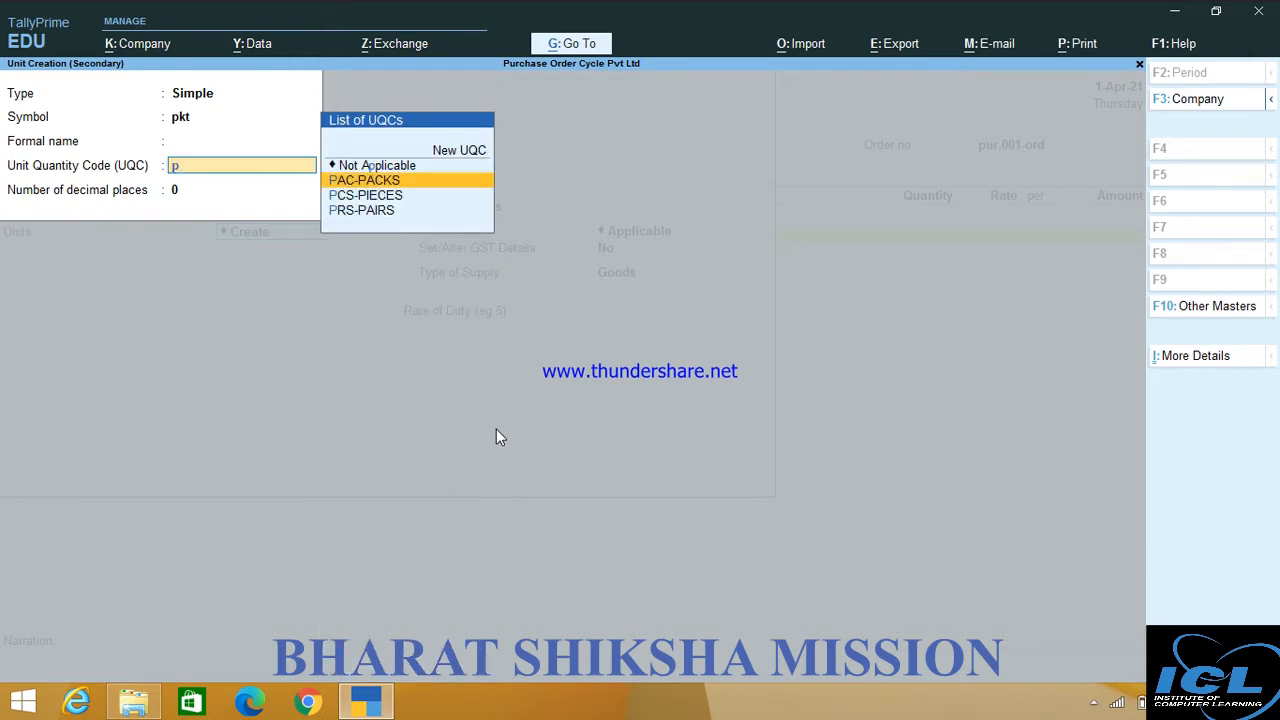
{"action": "key", "text": "Return"}
{"action": "key", "text": "Return"}
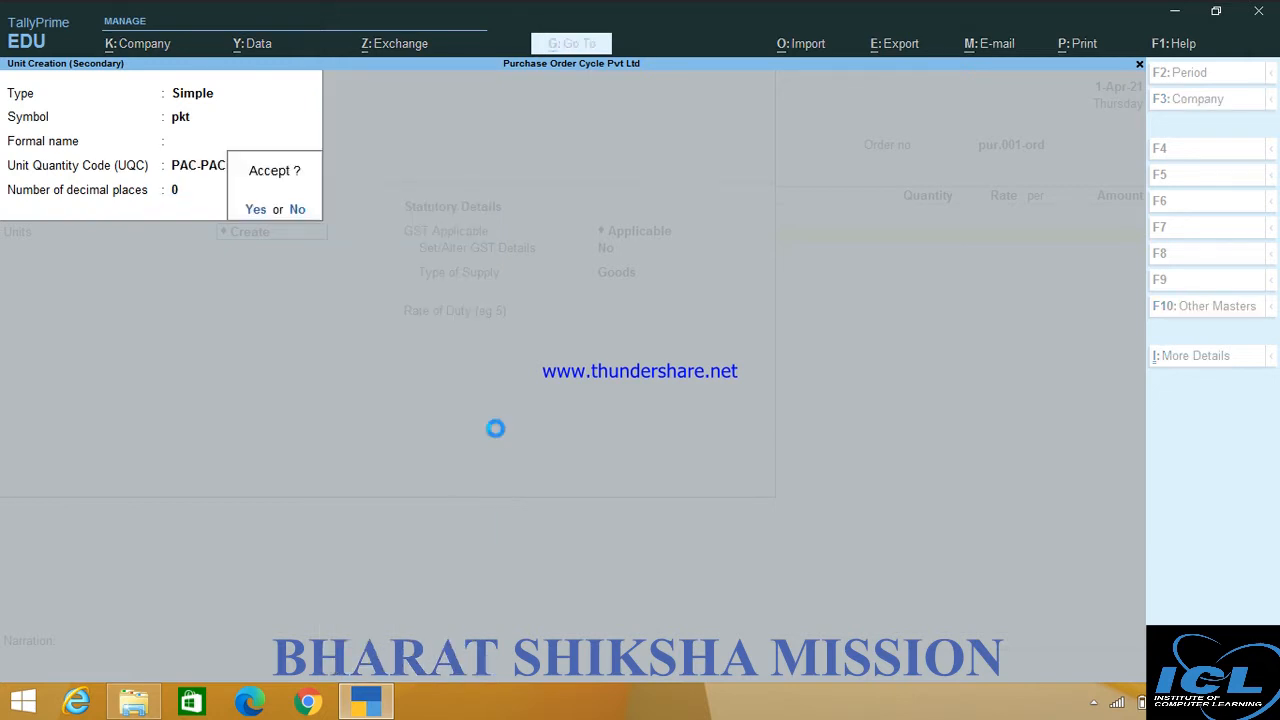
{"action": "key", "text": "Return"}
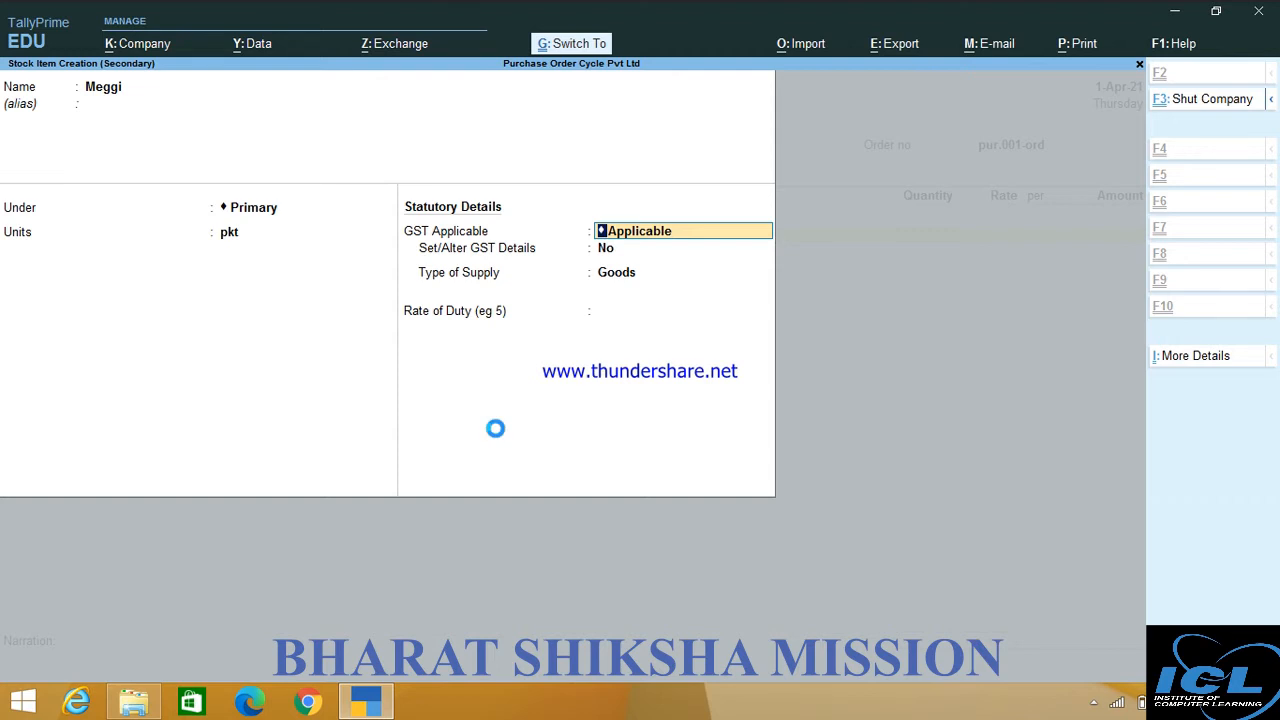
{"action": "key", "text": "ctrl+a"}
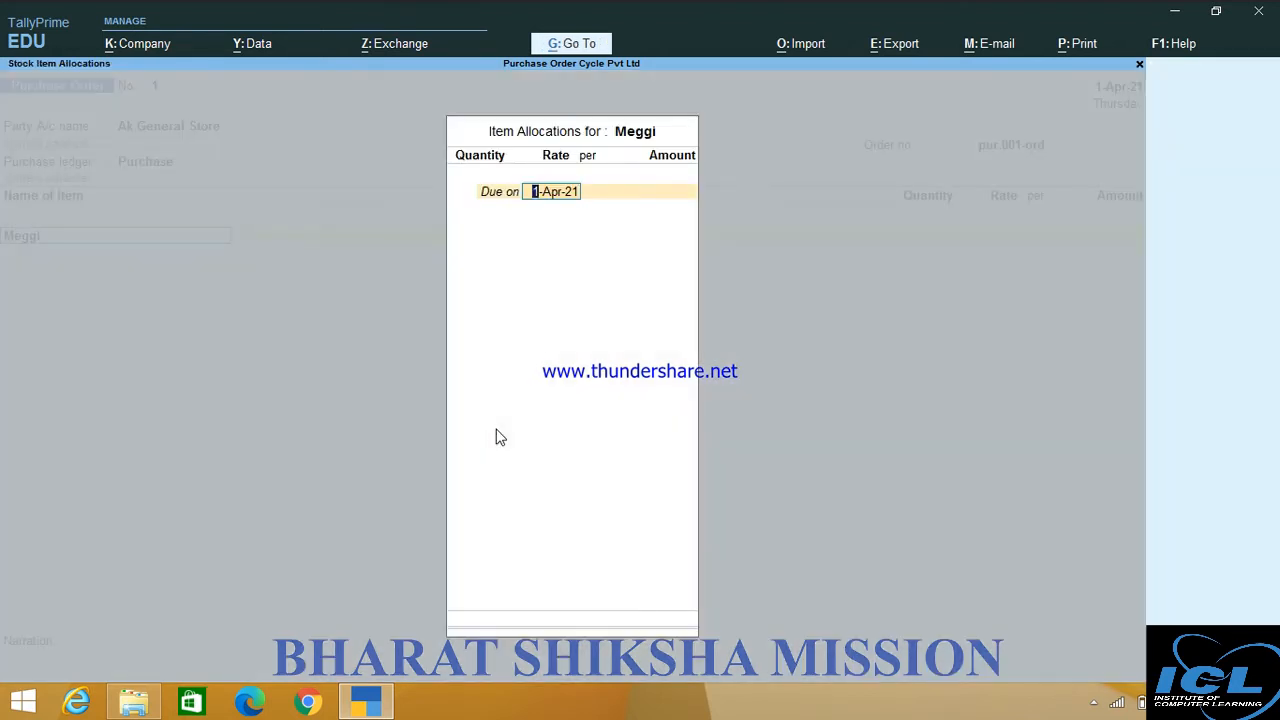
Order 10,000 pkt of Meggi at a rate of 9.80 per pkt, keeping the due date 1-Apr-21.
{"action": "key", "text": "Return"}
{"action": "type", "text": "10"}
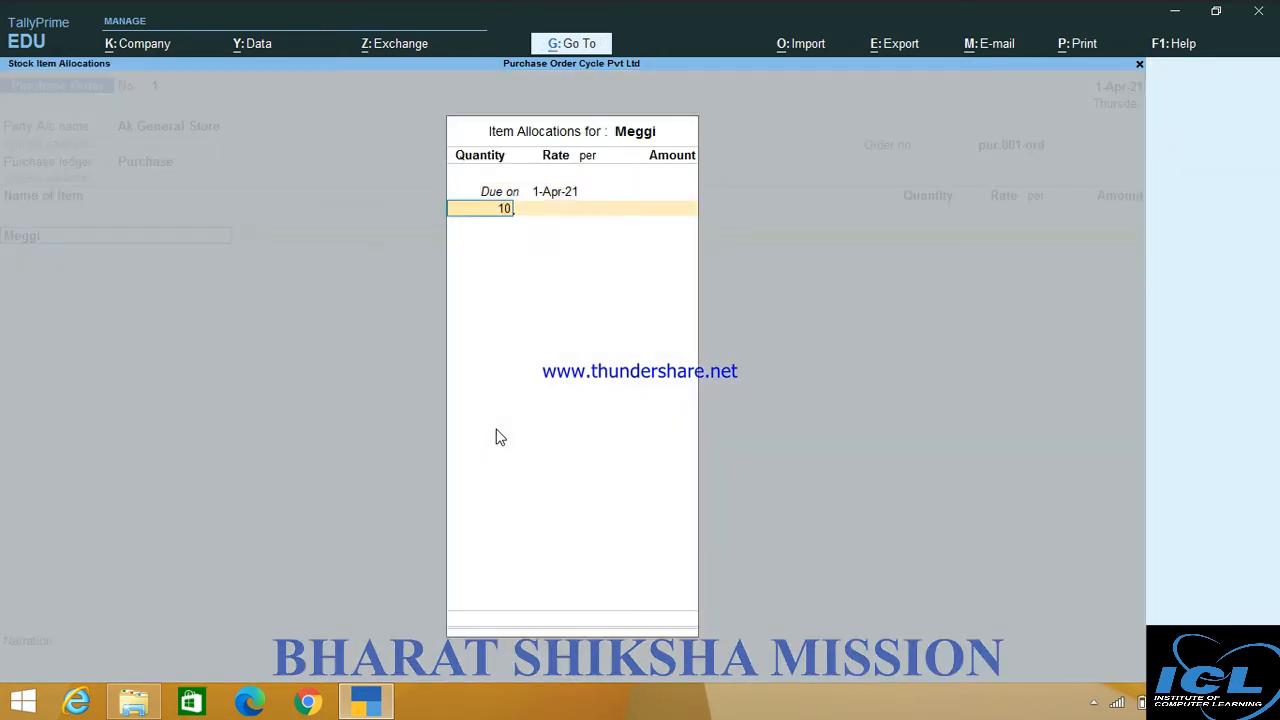
{"action": "type", "text": "000"}
{"action": "key", "text": "Return"}
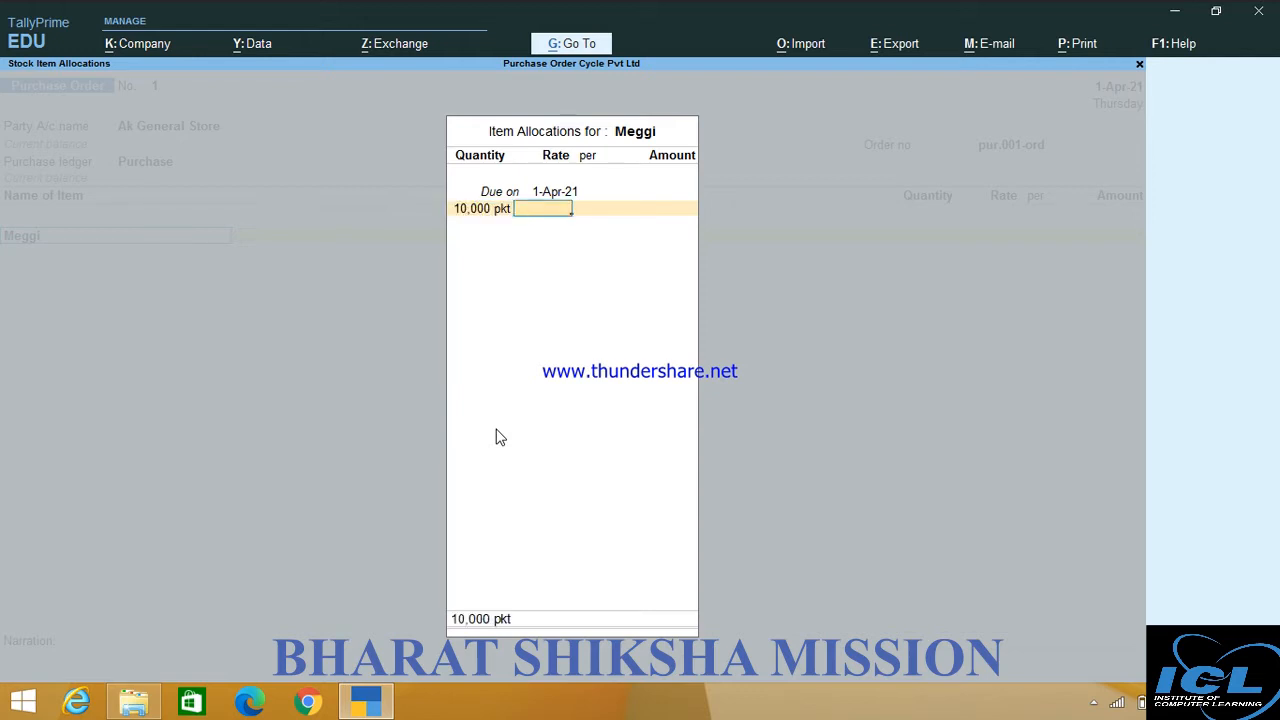
{"action": "type", "text": "5"}
{"action": "key", "text": "BackSpace"}
{"action": "type", "text": "9.80"}
{"action": "key", "text": "Return"}
{"action": "key", "text": "Return"}
{"action": "key", "text": "Return"}
{"action": "key", "text": "Return"}
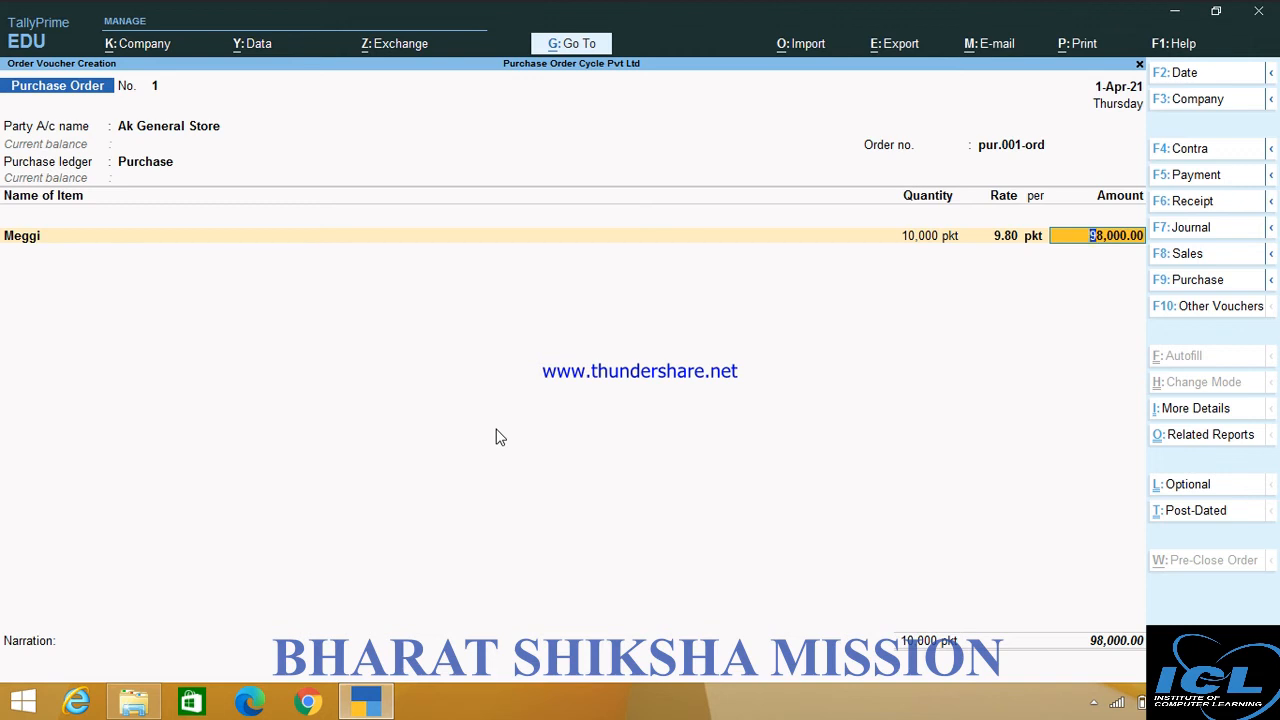
{"action": "key", "text": "Return"}
Start a second stock item named Del Monte from the order's next item line, grouped under Primary.
{"action": "key", "text": "alt+c"}
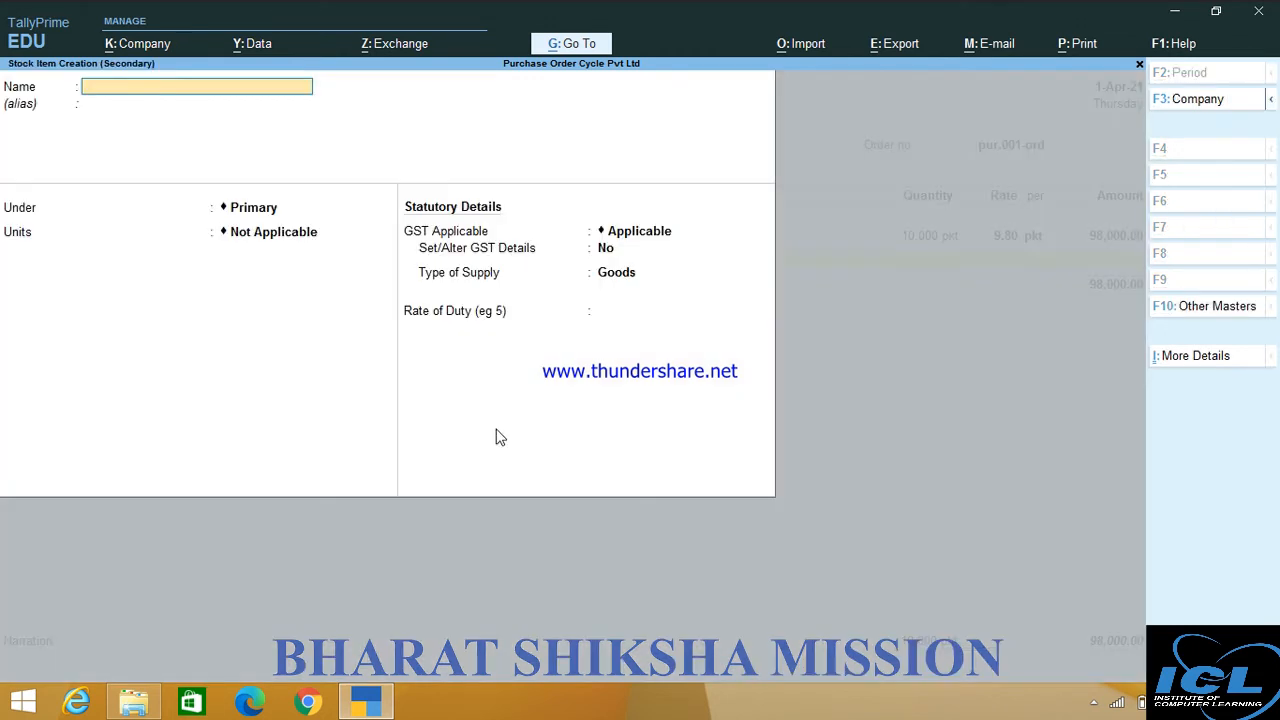
{"action": "type", "text": "Del Monte"}
{"action": "key", "text": "Return"}
{"action": "key", "text": "Return"}
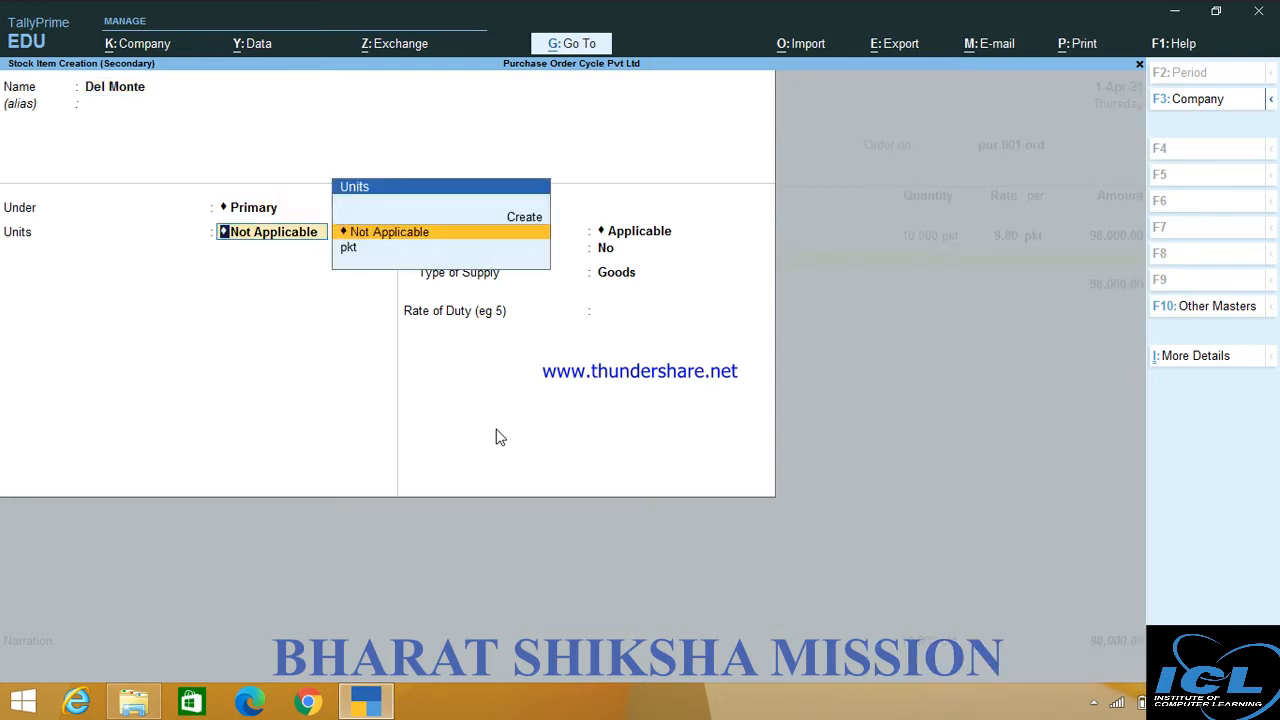
Create a simple unit btl with UQC BTL-BOTTLES and 0 decimal places as the unit for Del Monte.
{"action": "key", "text": "Up"}
{"action": "key", "text": "Return"}
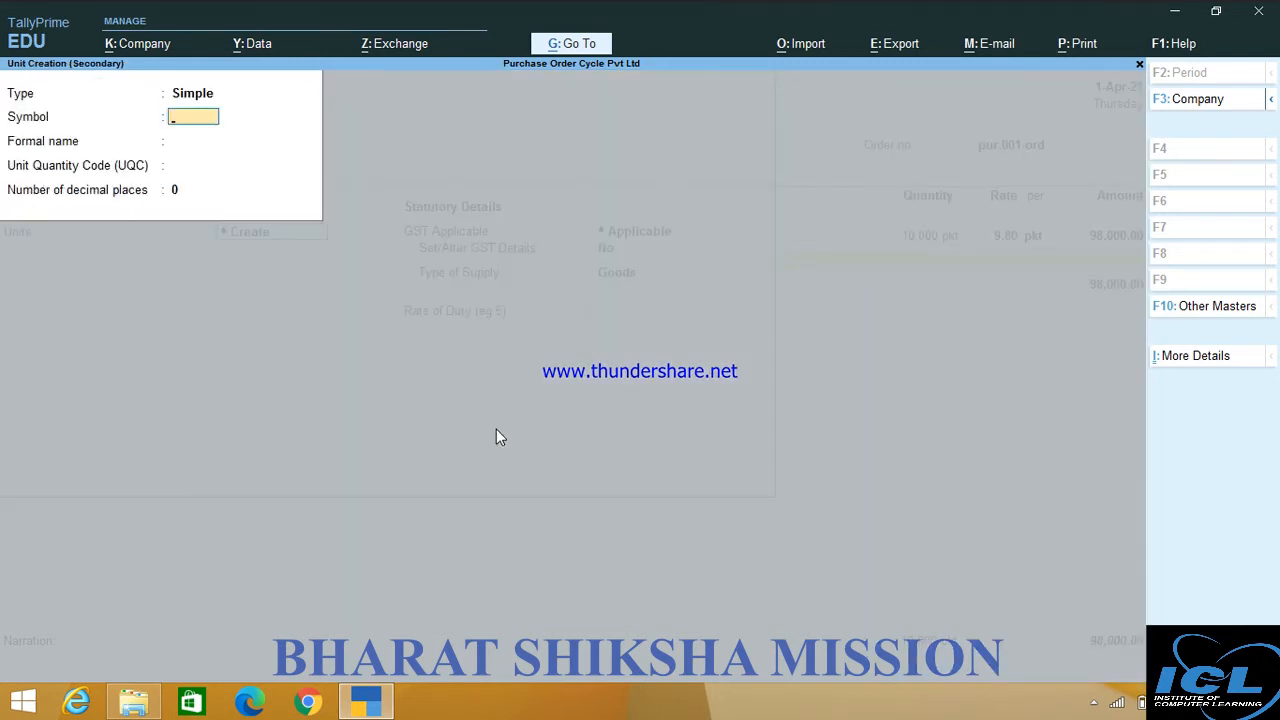
{"action": "type", "text": "btl"}
{"action": "key", "text": "Return"}
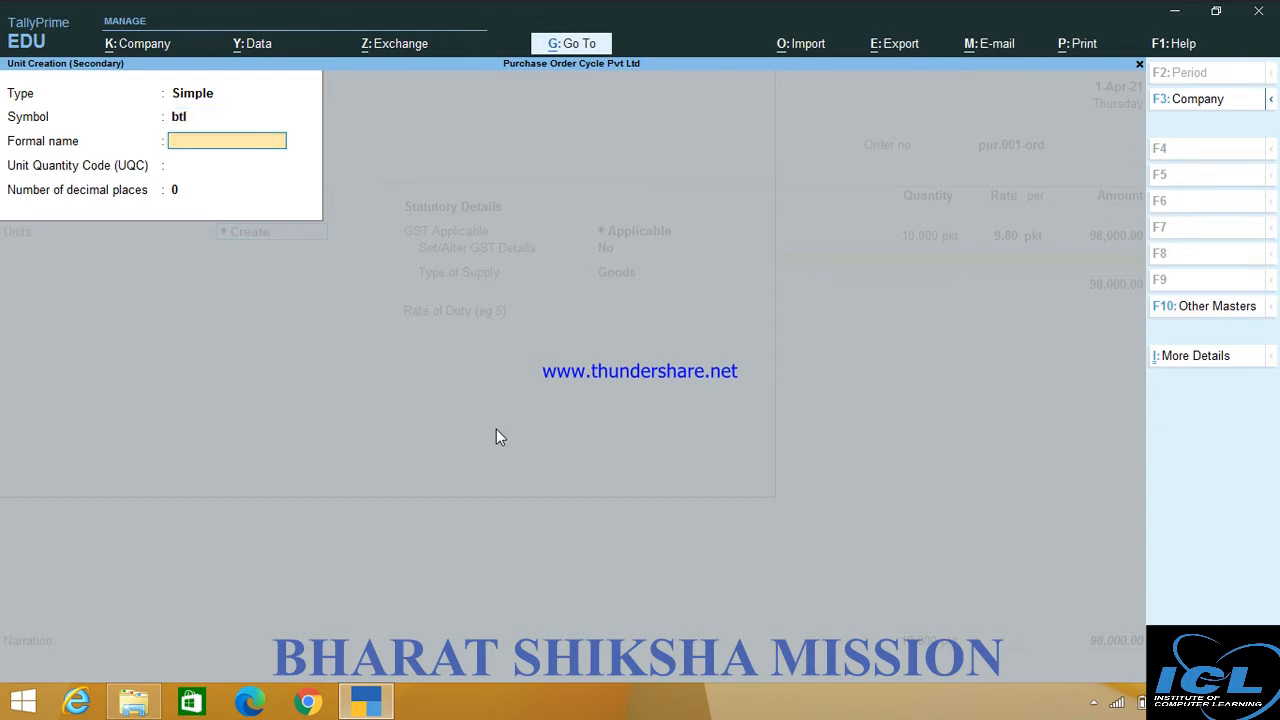
{"action": "key", "text": "Return"}
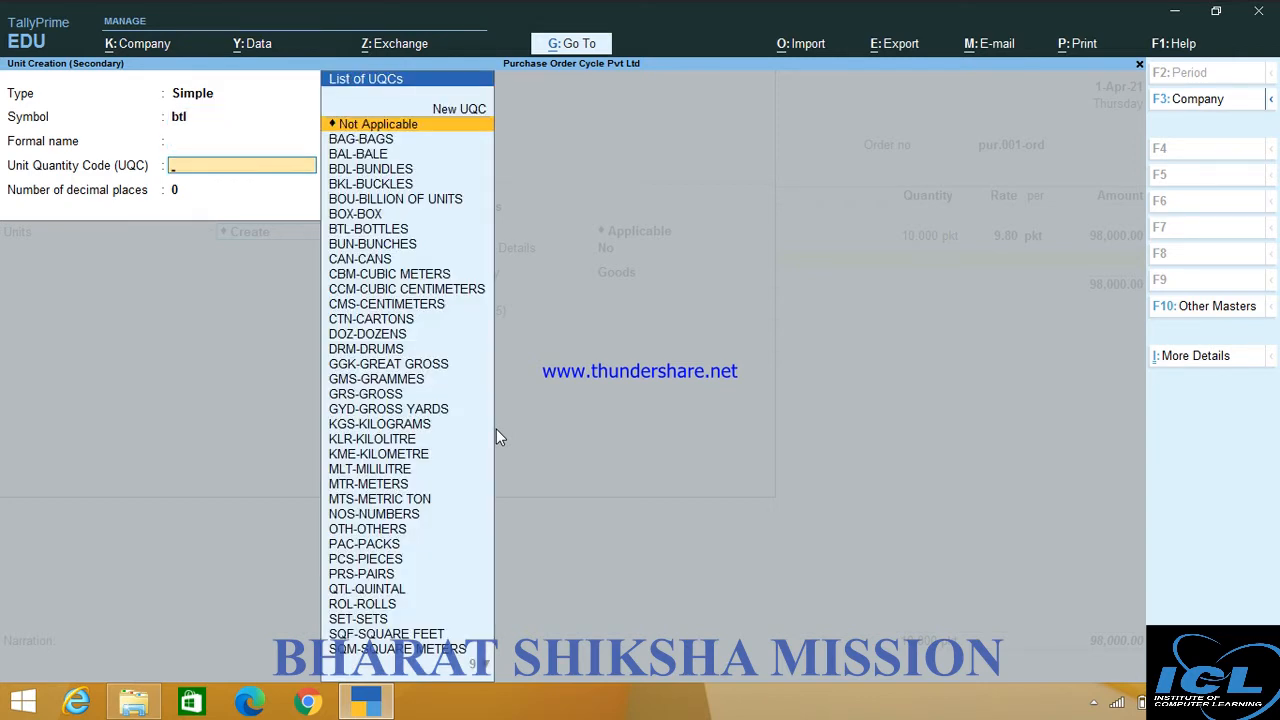
{"action": "type", "text": "b"}
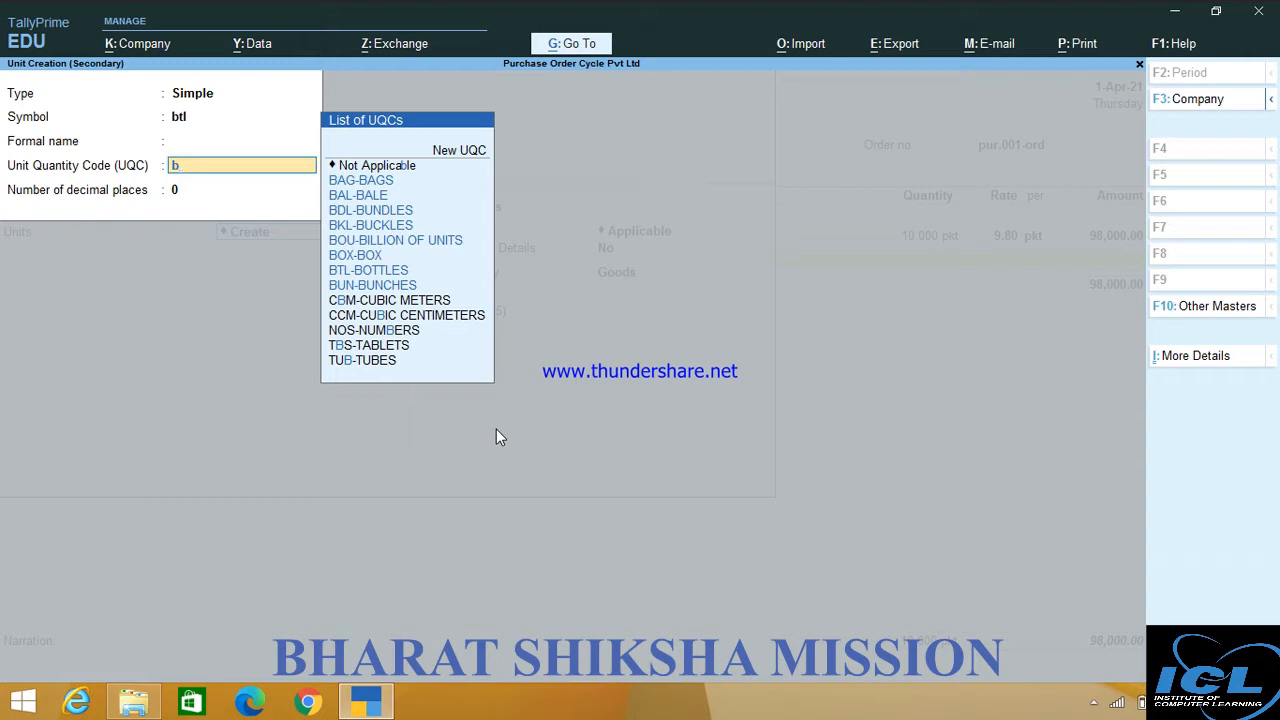
{"action": "key", "text": "Down"}
{"action": "key", "text": "Down"}
{"action": "key", "text": "Down"}
{"action": "key", "text": "Down"}
{"action": "key", "text": "Down"}
{"action": "key", "text": "Down"}
{"action": "key", "text": "Down"}
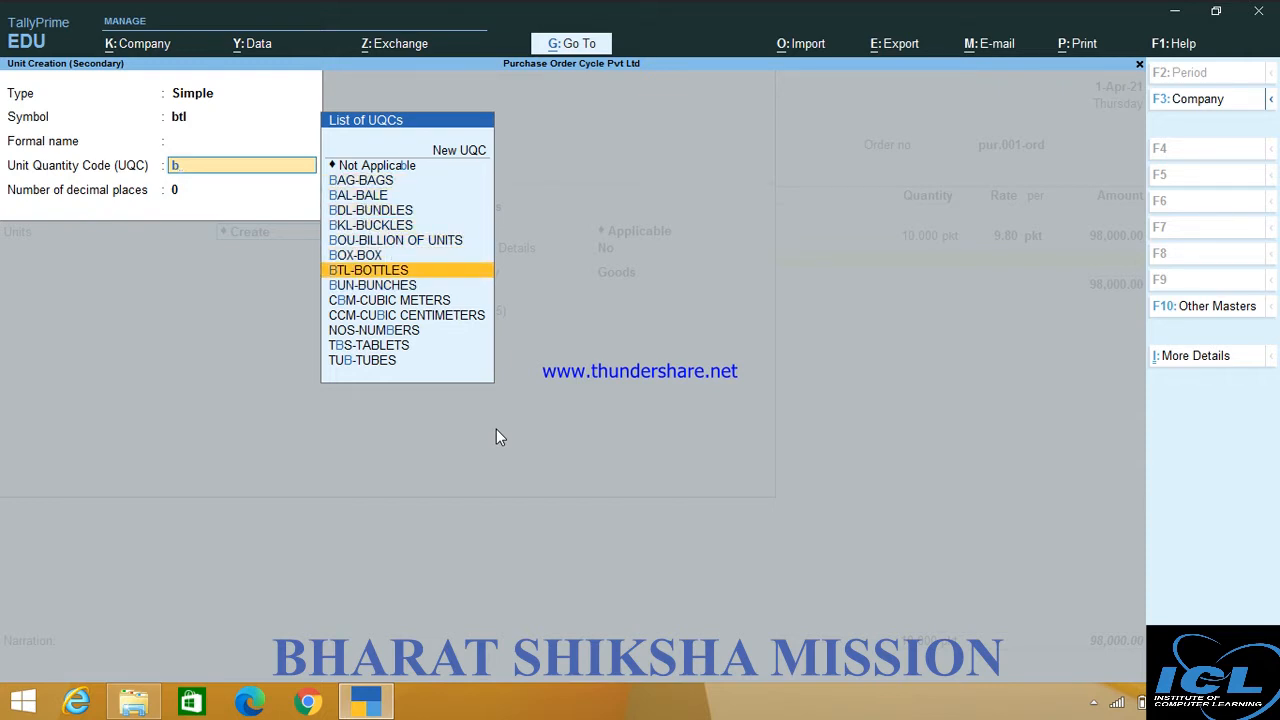
{"action": "key", "text": "Return"}
{"action": "key", "text": "Return"}
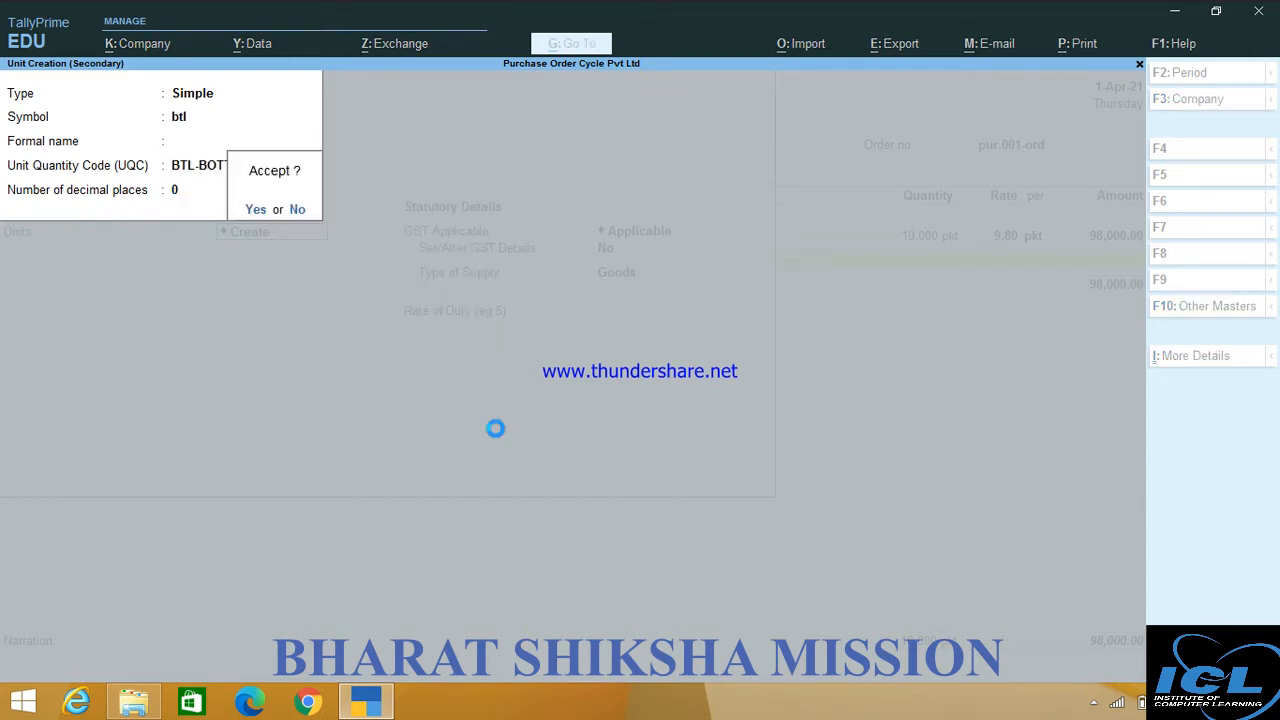
{"action": "key", "text": "Return"}
Keep Del Monte's default GST, supply type and duty settings, and save the stock item into the order.
{"action": "key", "text": "Return"}
{"action": "key", "text": "Return"}
{"action": "key", "text": "Return"}
{"action": "key", "text": "Return"}
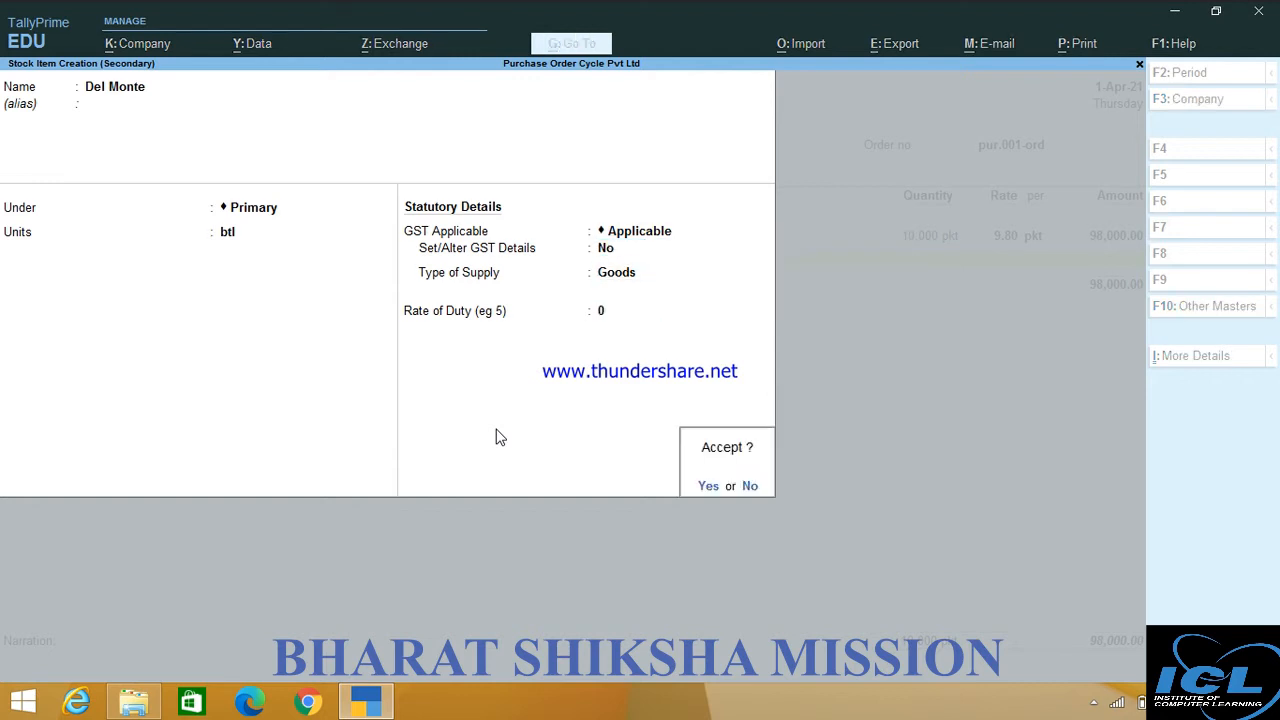
{"action": "key", "text": "Return"}
{"action": "key", "text": "Return"}
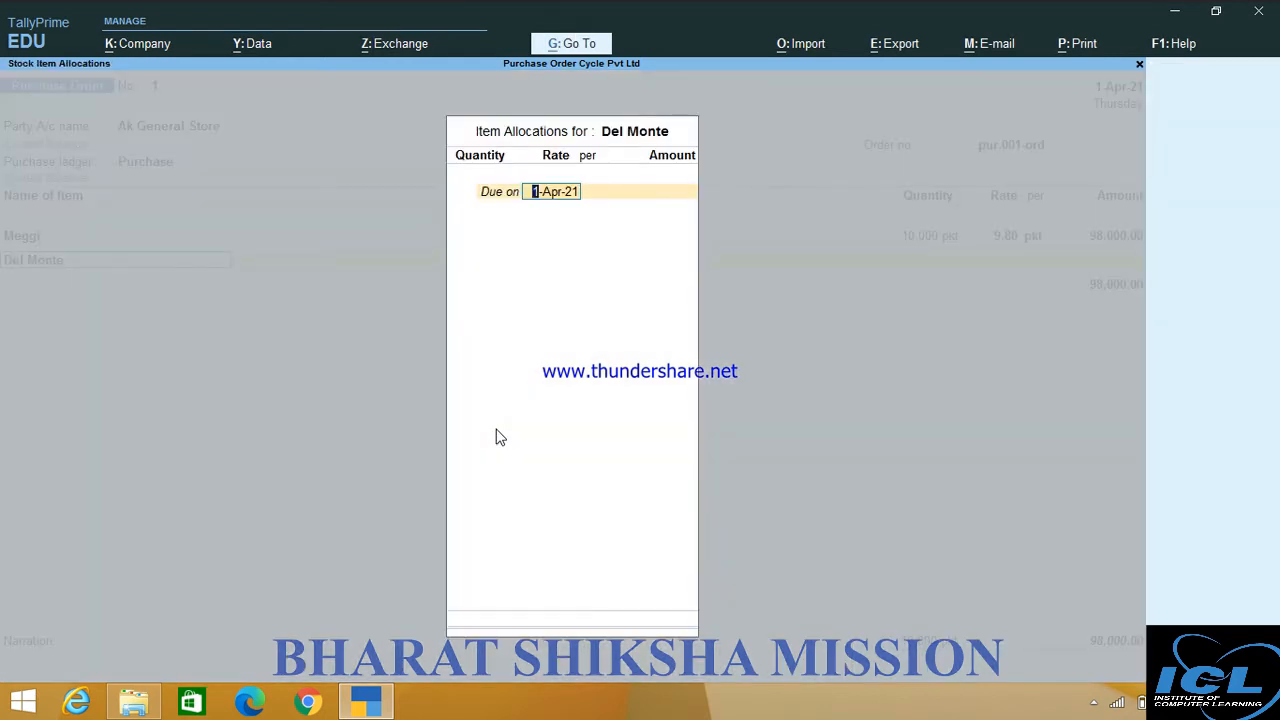
Order 5,000 btl of Del Monte at a rate of 70 per btl, keeping the due date 1-Apr-21.
{"action": "key", "text": "Return"}
{"action": "type", "text": "5000"}
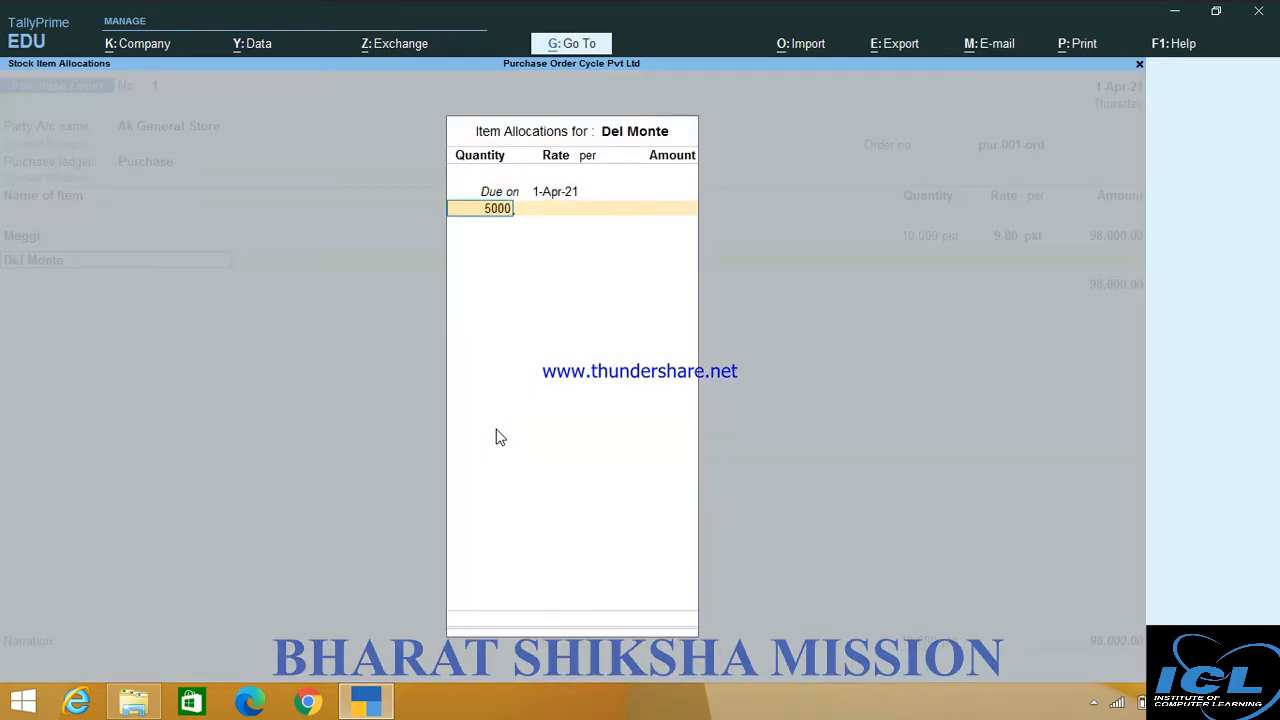
{"action": "key", "text": "Return"}
{"action": "type", "text": "8"}
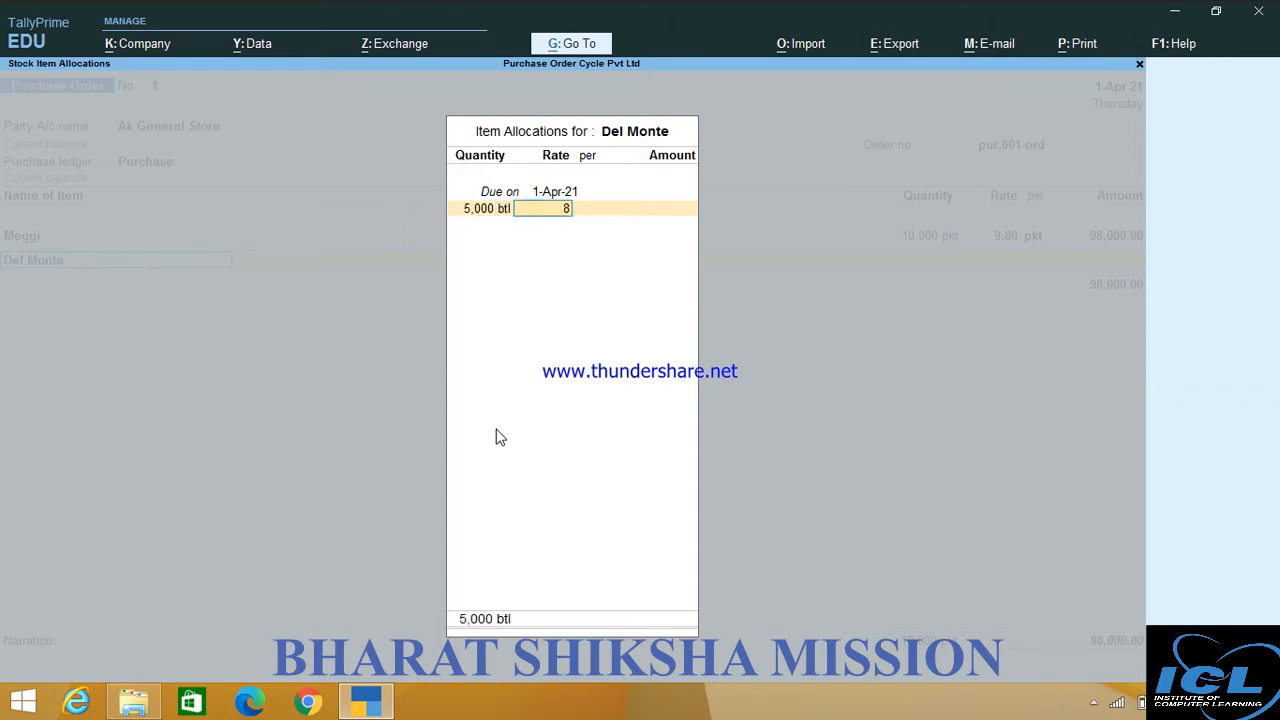
{"action": "key", "text": "BackSpace"}
{"action": "type", "text": "70"}
{"action": "key", "text": "Return"}
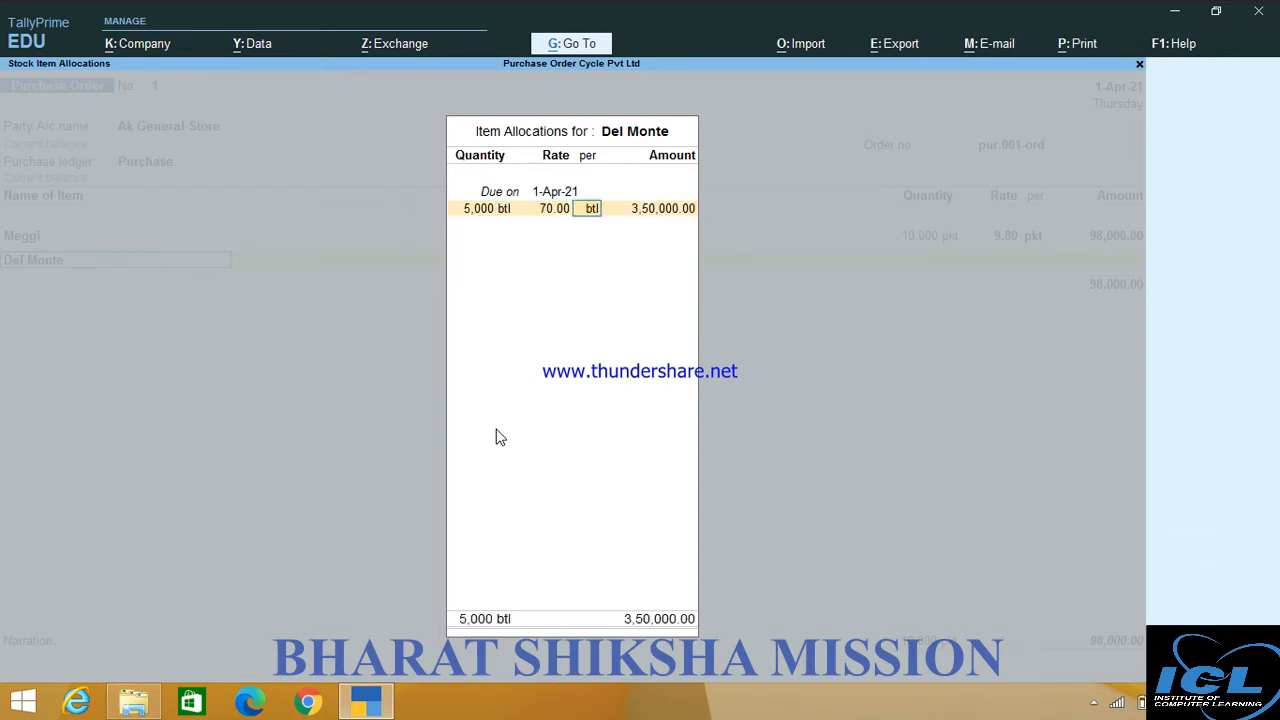
{"action": "key", "text": "Return"}
{"action": "key", "text": "Return"}
{"action": "key", "text": "Return"}
{"action": "key", "text": "Return"}
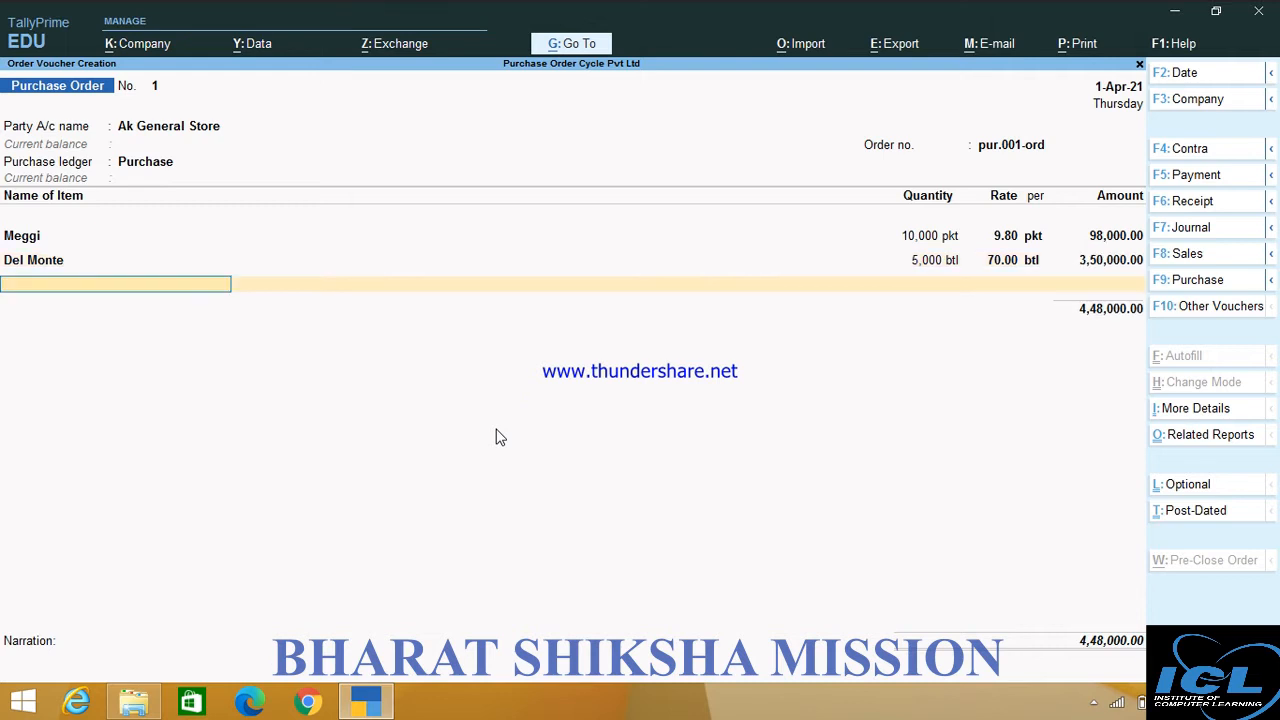
Create a stock item named Oil under Primary with unit btl and default statutory details, and add it to the order due on 1-Apr-21.
{"action": "key", "text": "alt+c"}
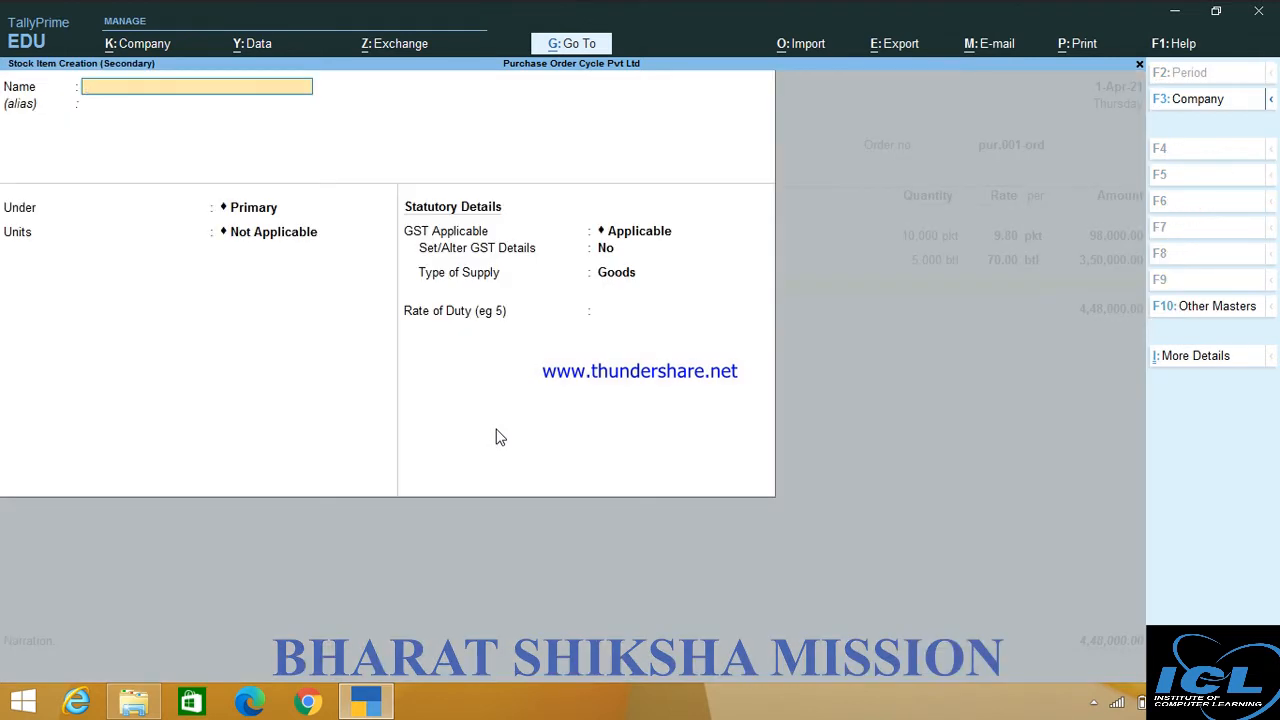
{"action": "type", "text": "O"}
{"action": "key", "text": "Return"}
{"action": "key", "text": "Return"}
{"action": "key", "text": "Return"}
{"action": "key", "text": "Down"}
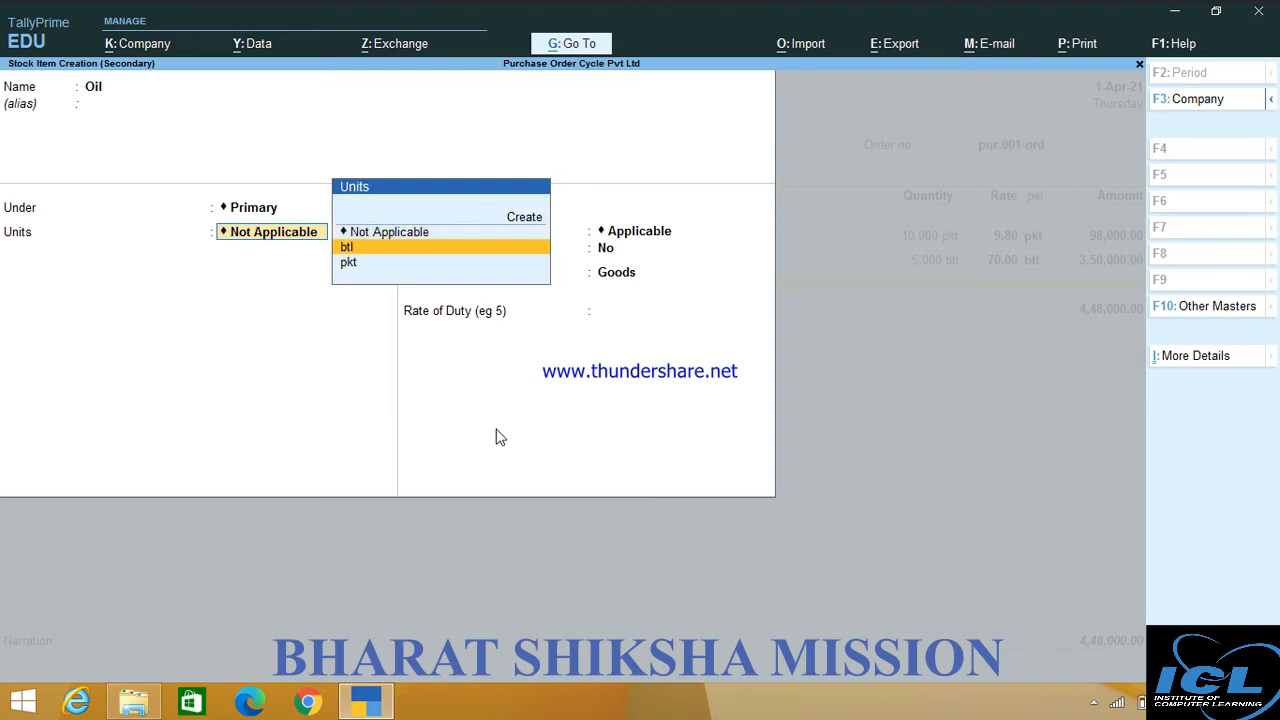
{"action": "key", "text": "Return"}
{"action": "key", "text": "Return"}
{"action": "key", "text": "Return"}
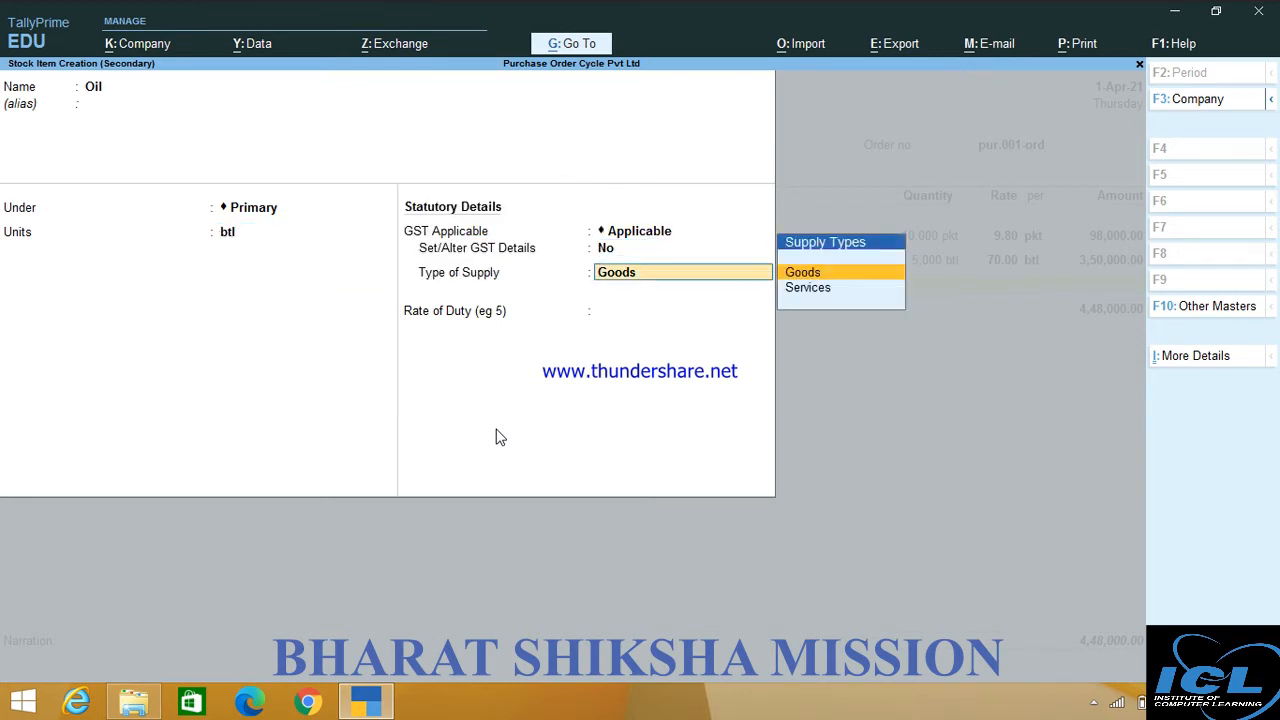
{"action": "key", "text": "Return"}
{"action": "key", "text": "Return"}
{"action": "key", "text": "Return"}
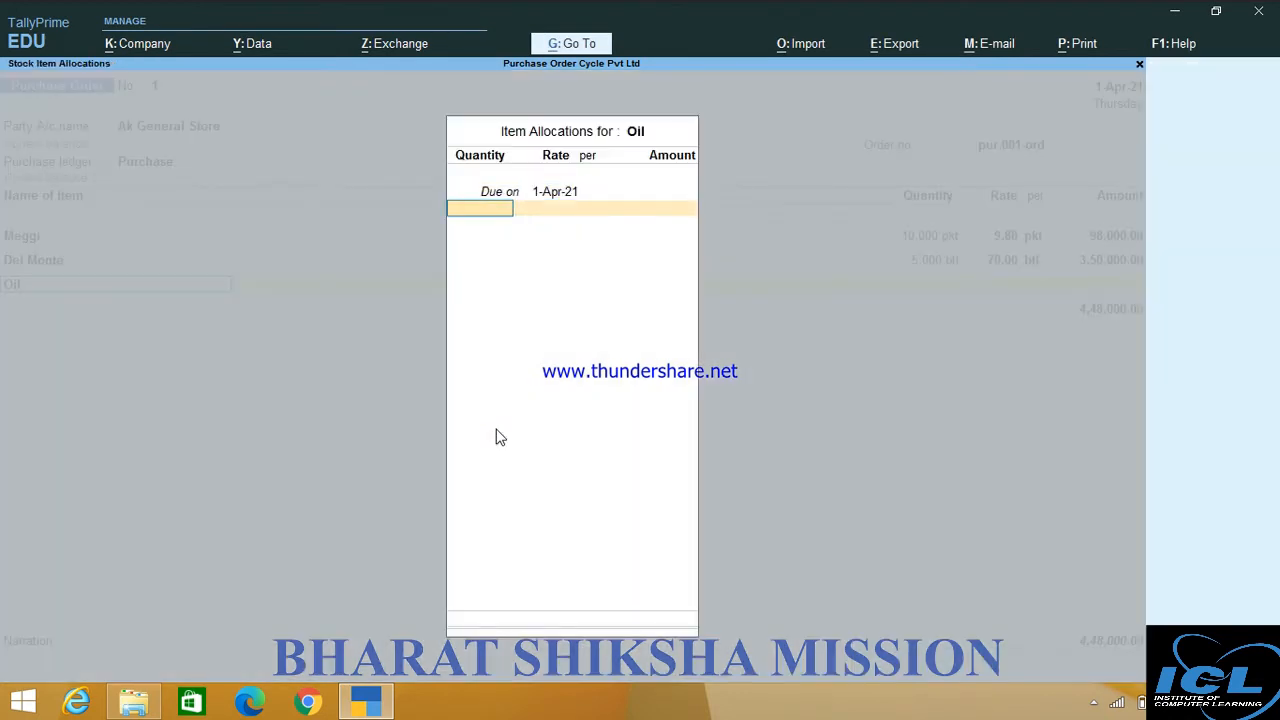
Order 500 btl of Oil at a rate of 180 per btl.
{"action": "type", "text": "500"}
{"action": "key", "text": "Return"}
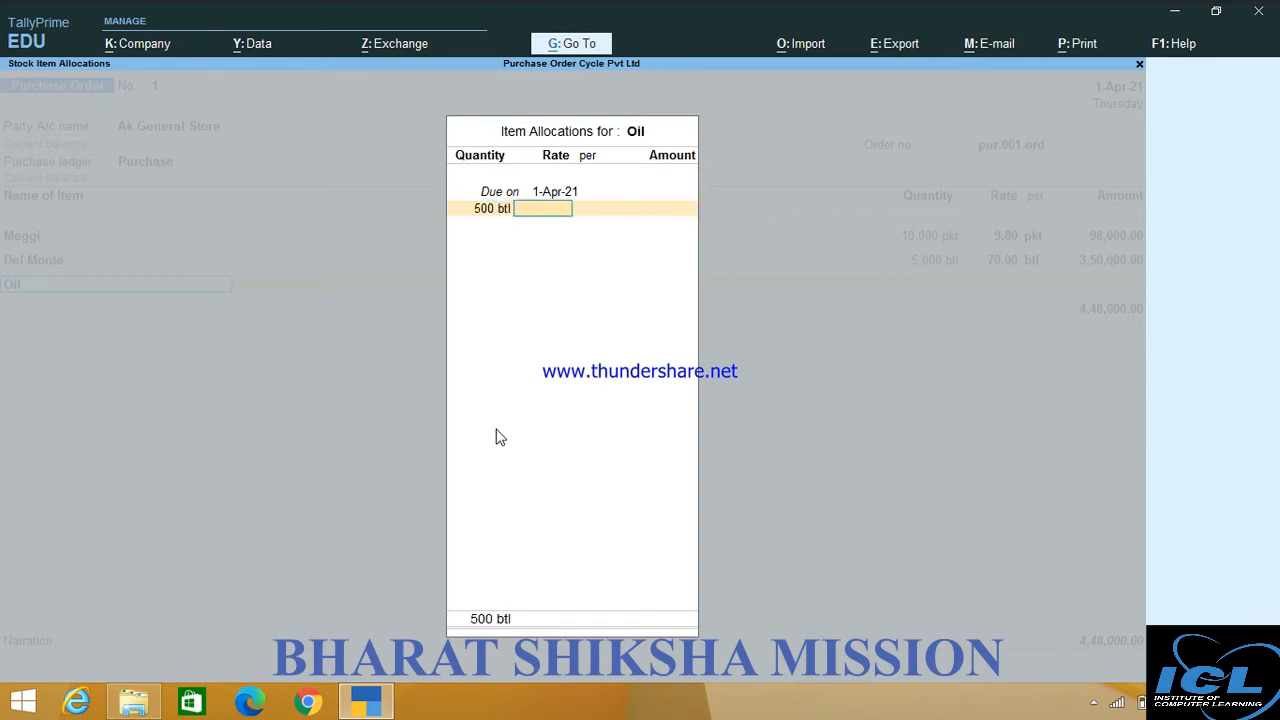
{"action": "type", "text": "180"}
{"action": "key", "text": "Return"}
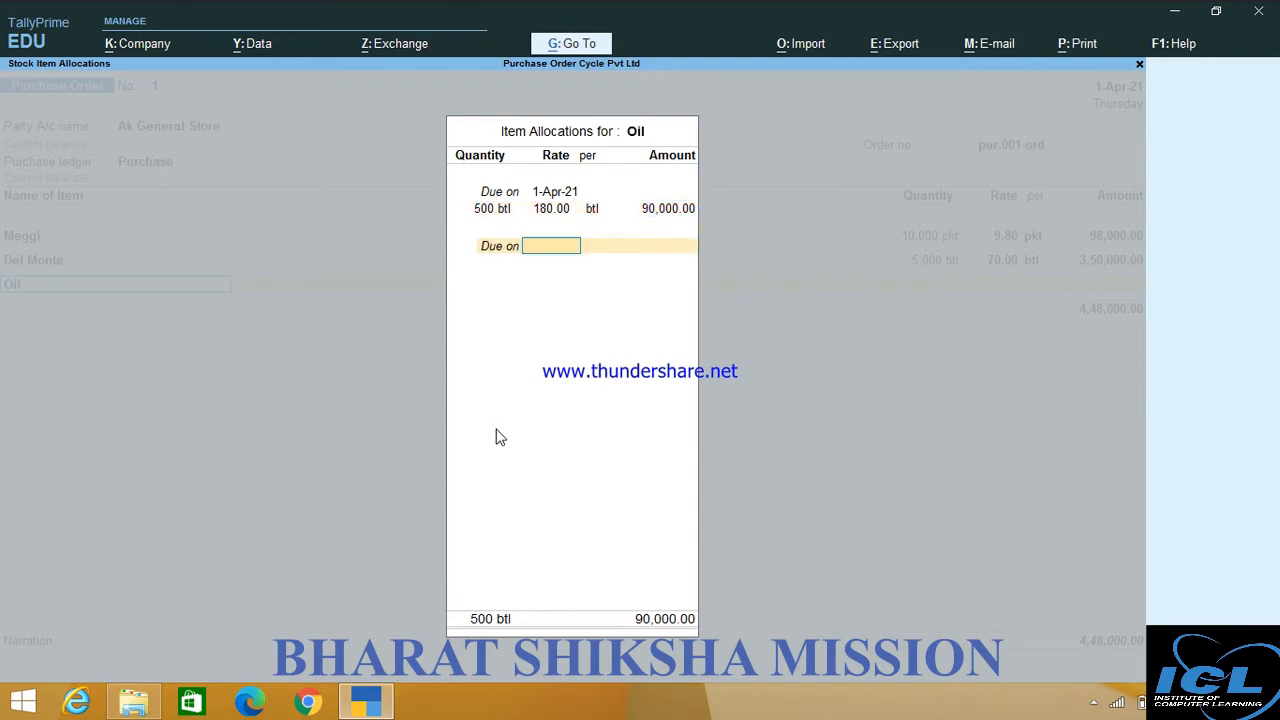
{"action": "key", "text": "Return"}
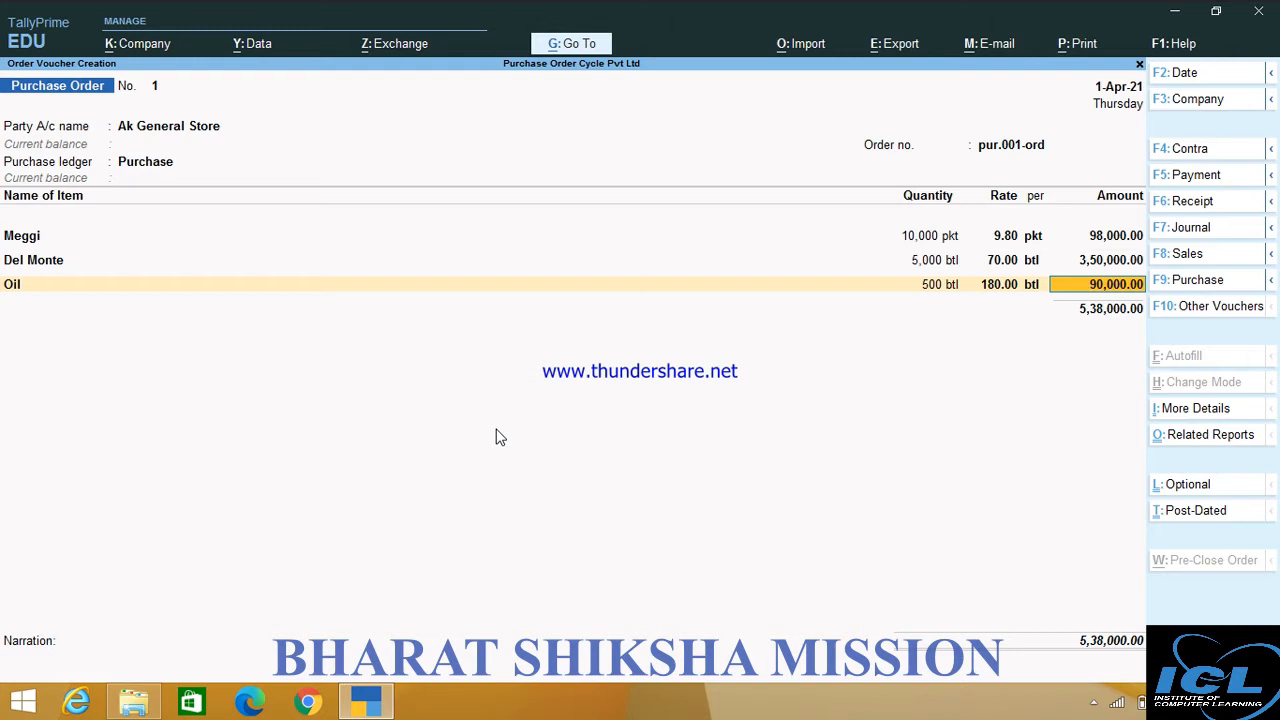
{"action": "key", "text": "Return"}
Save the purchase order without a narration and leave voucher entry.
{"action": "key", "text": "Return"}
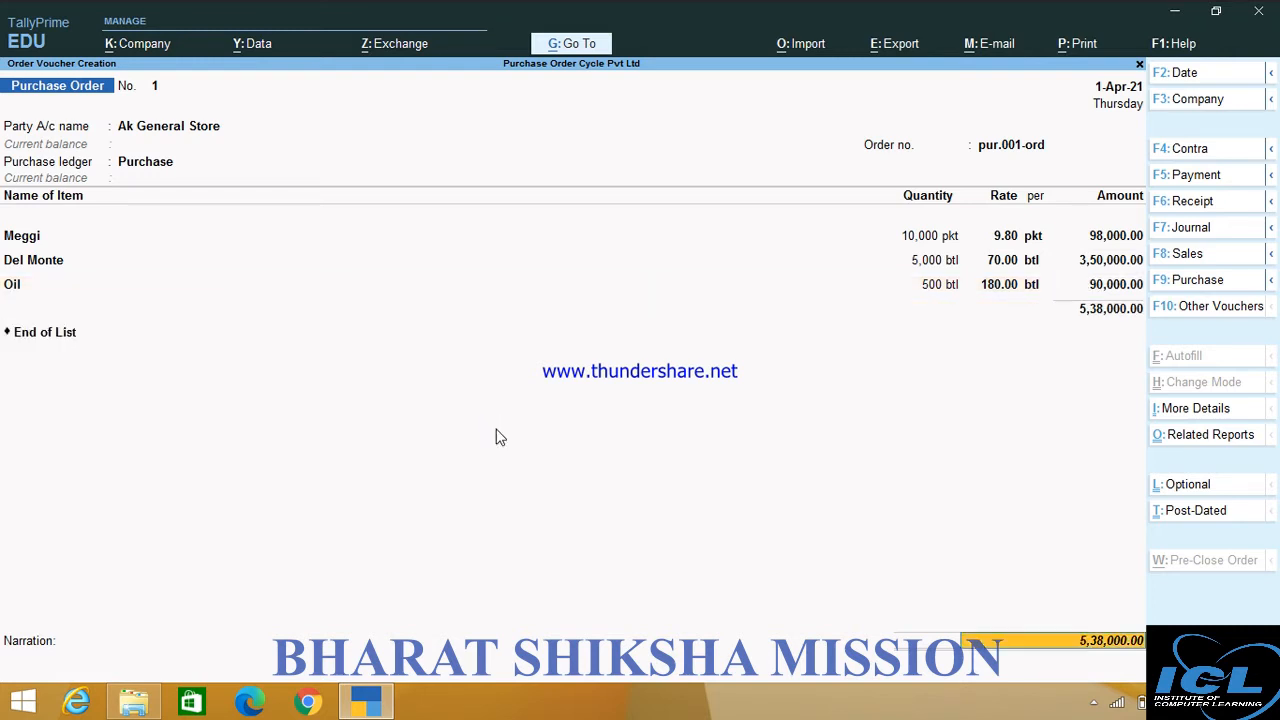
{"action": "key", "text": "Return"}
{"action": "key", "text": "Return"}
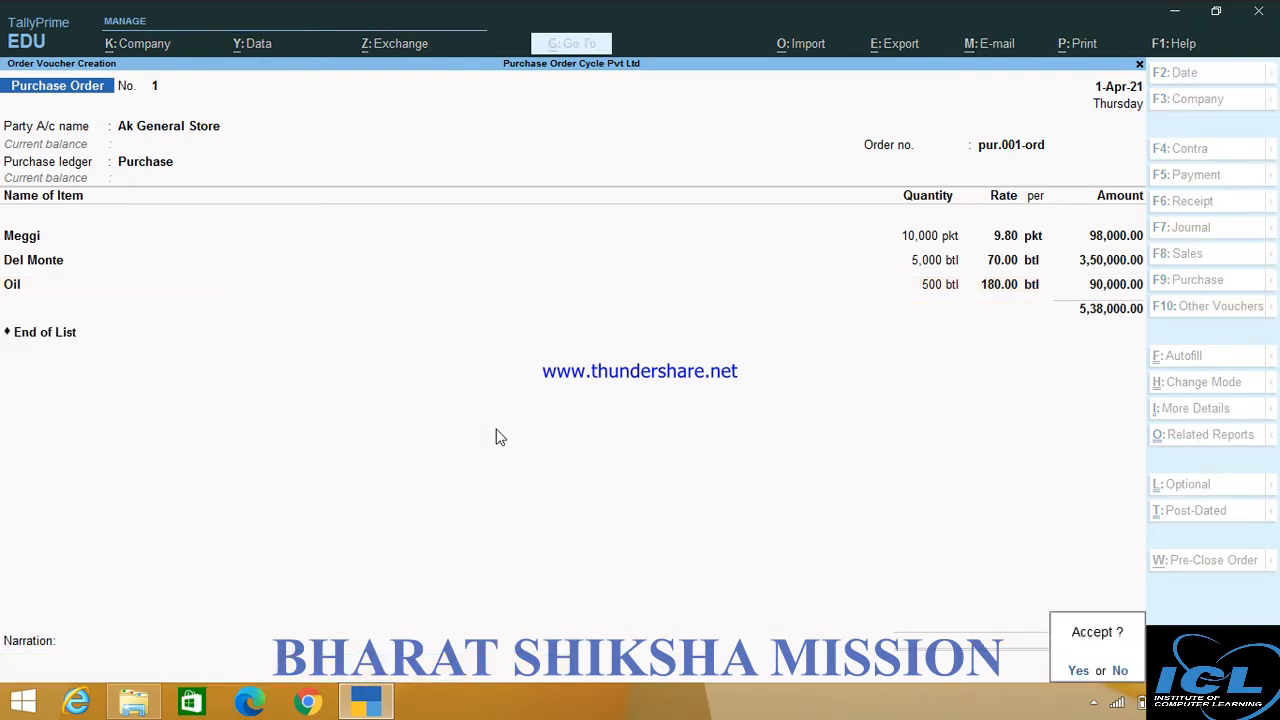
{"action": "key", "text": "Return"}
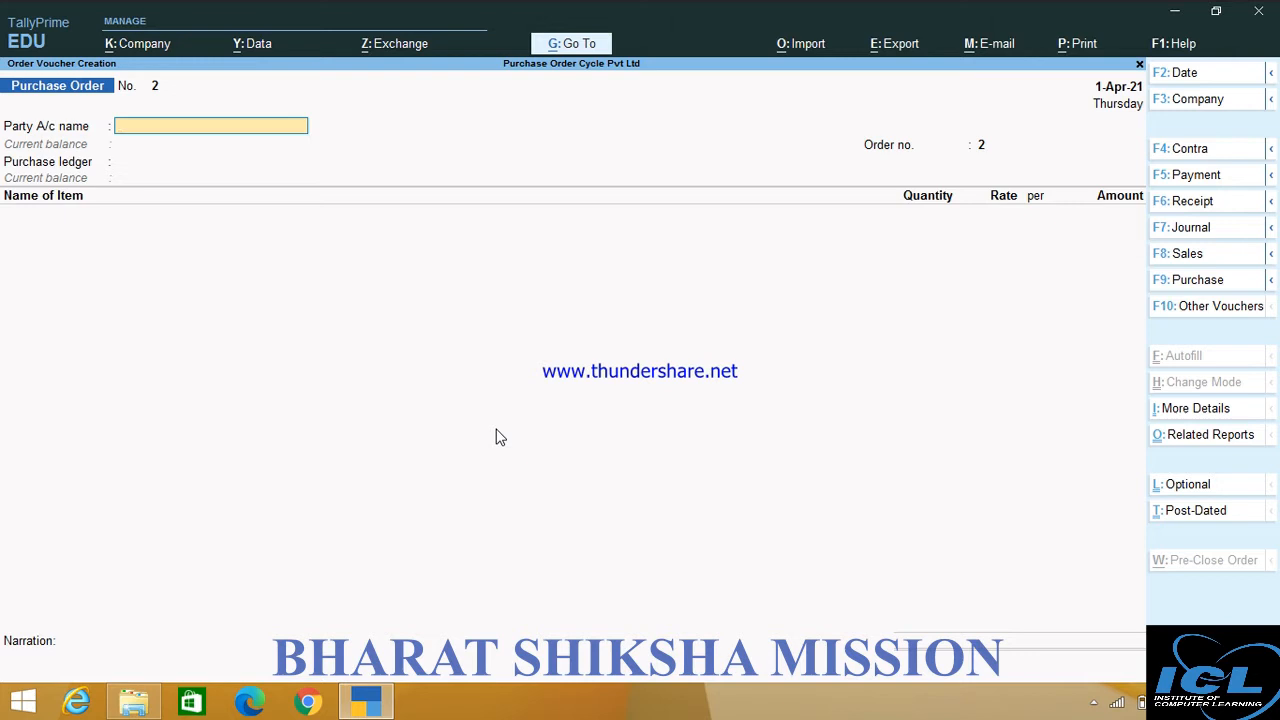
{"action": "key", "text": "Escape"}
{"action": "key", "text": "Return"}
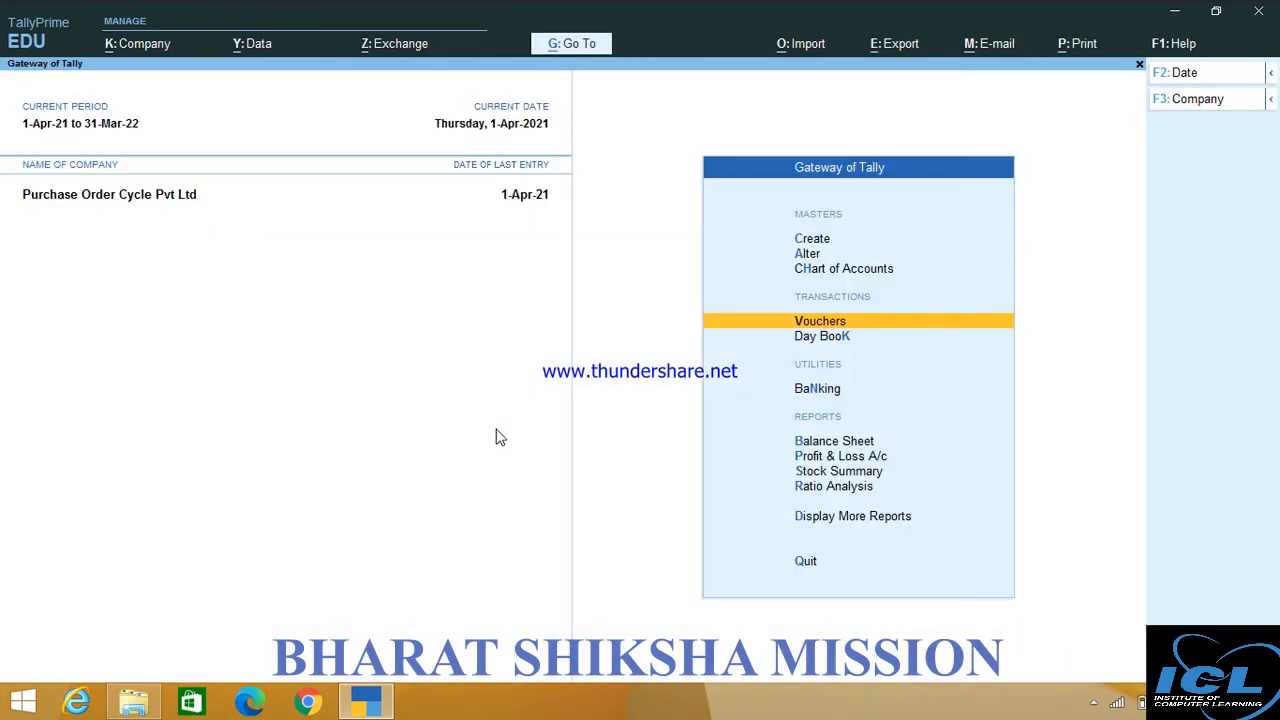
View the Purchase Orders (Due Only) report and return to the Gateway of Tally.
{"action": "left_click", "coordinate": [580, 44]}
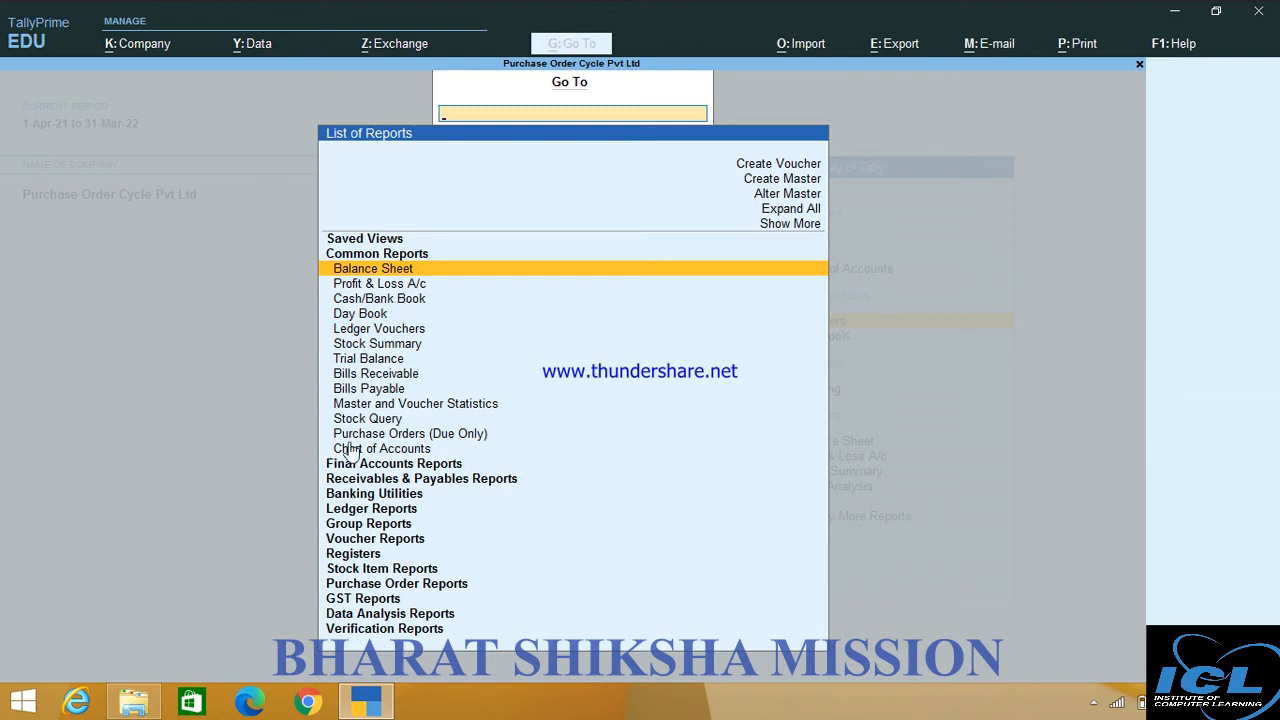
{"action": "left_click", "coordinate": [428, 436]}
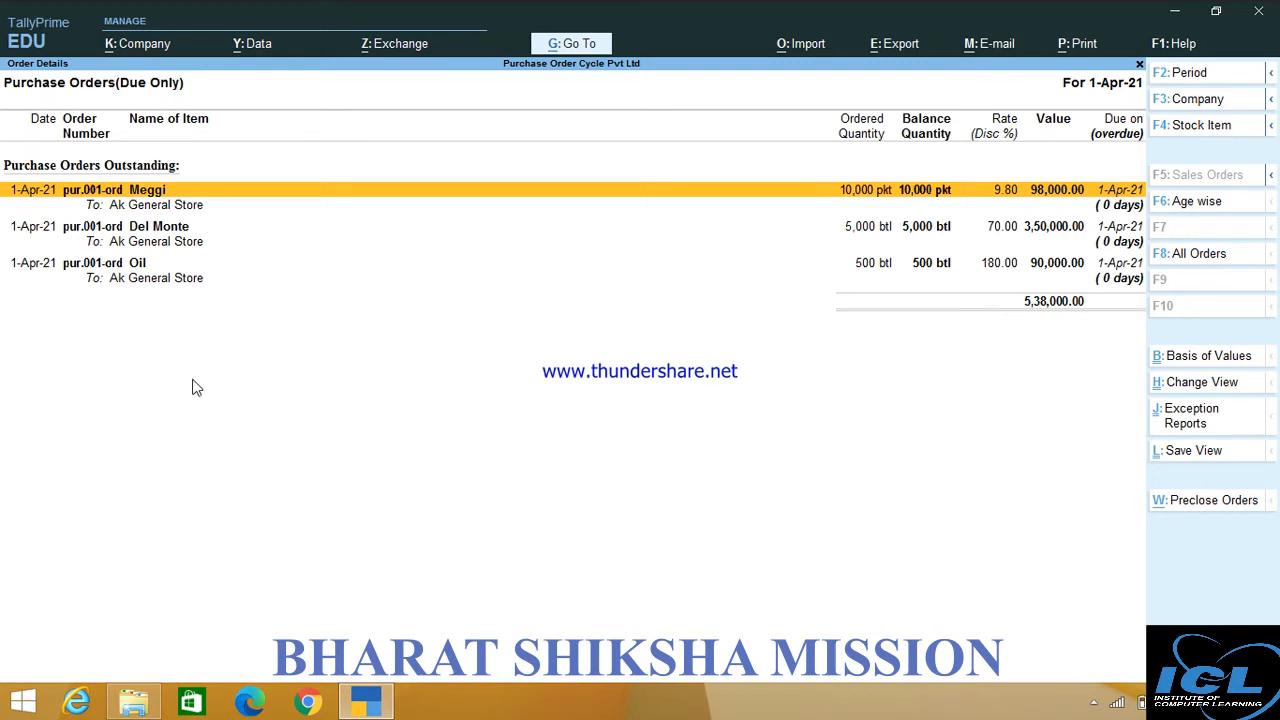
{"action": "key", "text": "Escape"}
Open the Statements of Inventory from the additional reports.
{"action": "key", "text": "Down"}
{"action": "key", "text": "Down"}
{"action": "key", "text": "Down"}
{"action": "key", "text": "Down"}
{"action": "key", "text": "Down"}
{"action": "key", "text": "Down"}
{"action": "key", "text": "Down"}
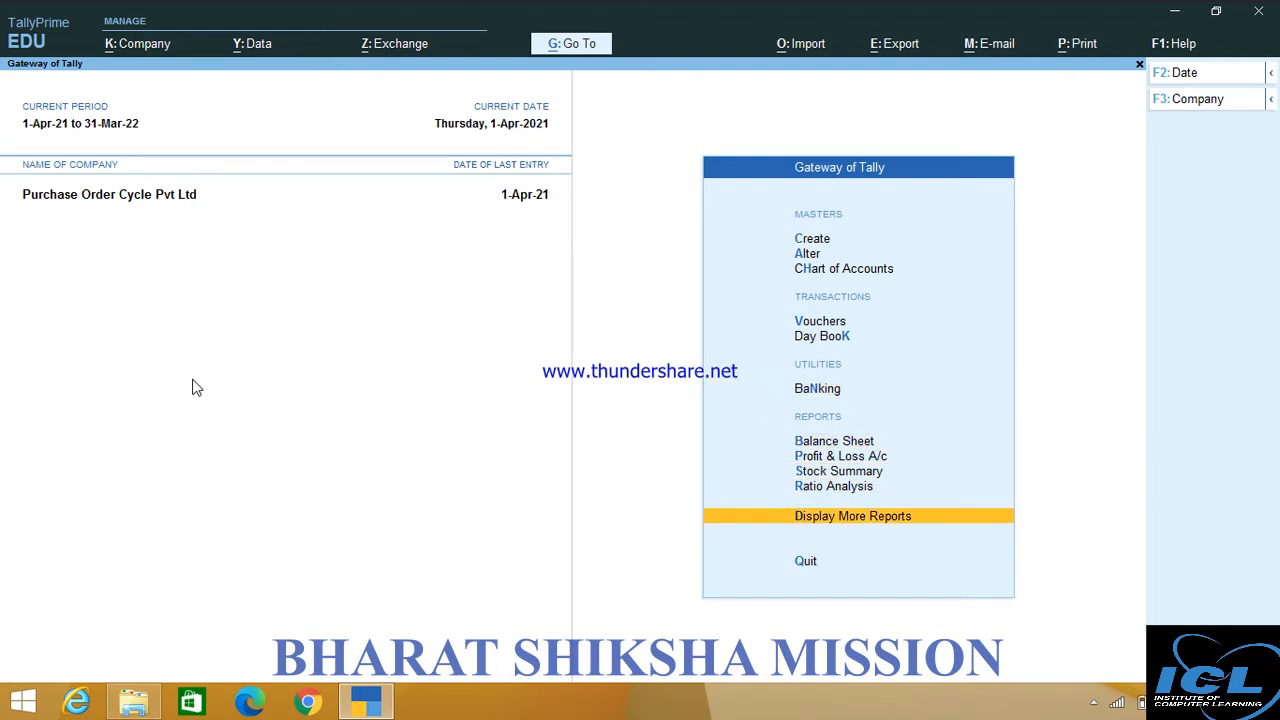
{"action": "key", "text": "Return"}
{"action": "key", "text": "Down"}
{"action": "key", "text": "Down"}
{"action": "key", "text": "Down"}
{"action": "key", "text": "Down"}
{"action": "key", "text": "Down"}
{"action": "key", "text": "Down"}
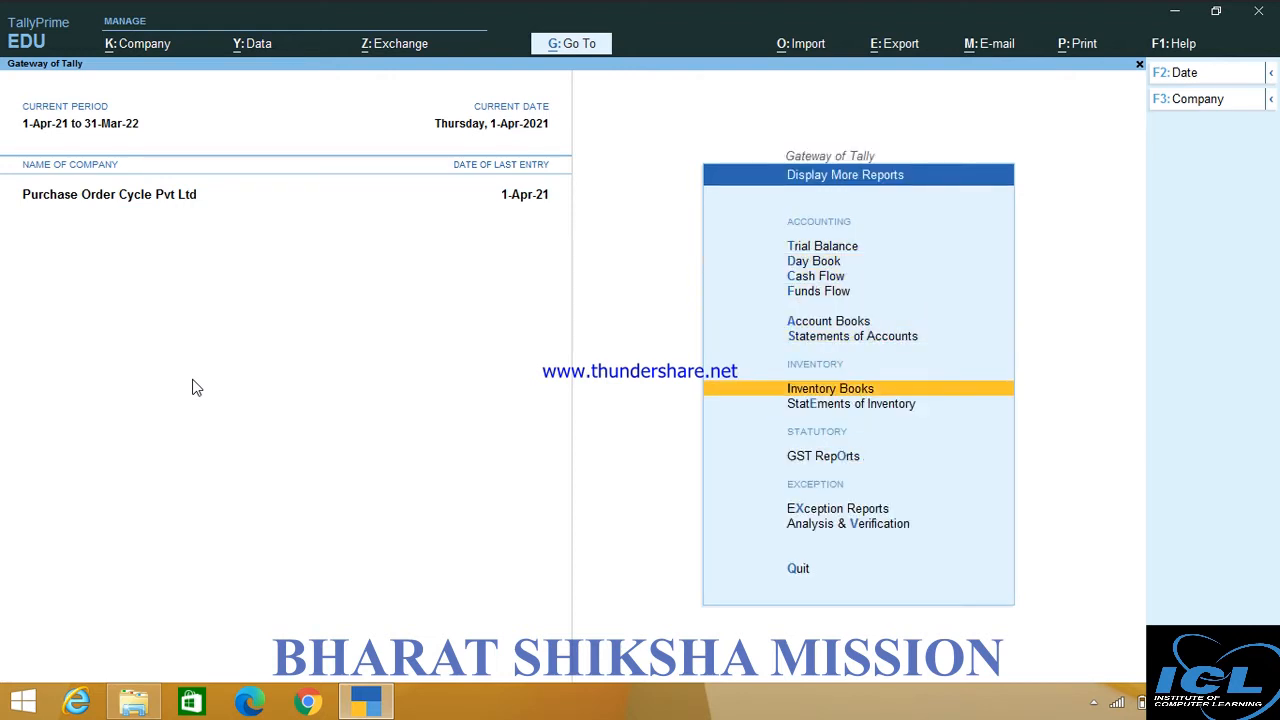
{"action": "key", "text": "Down"}
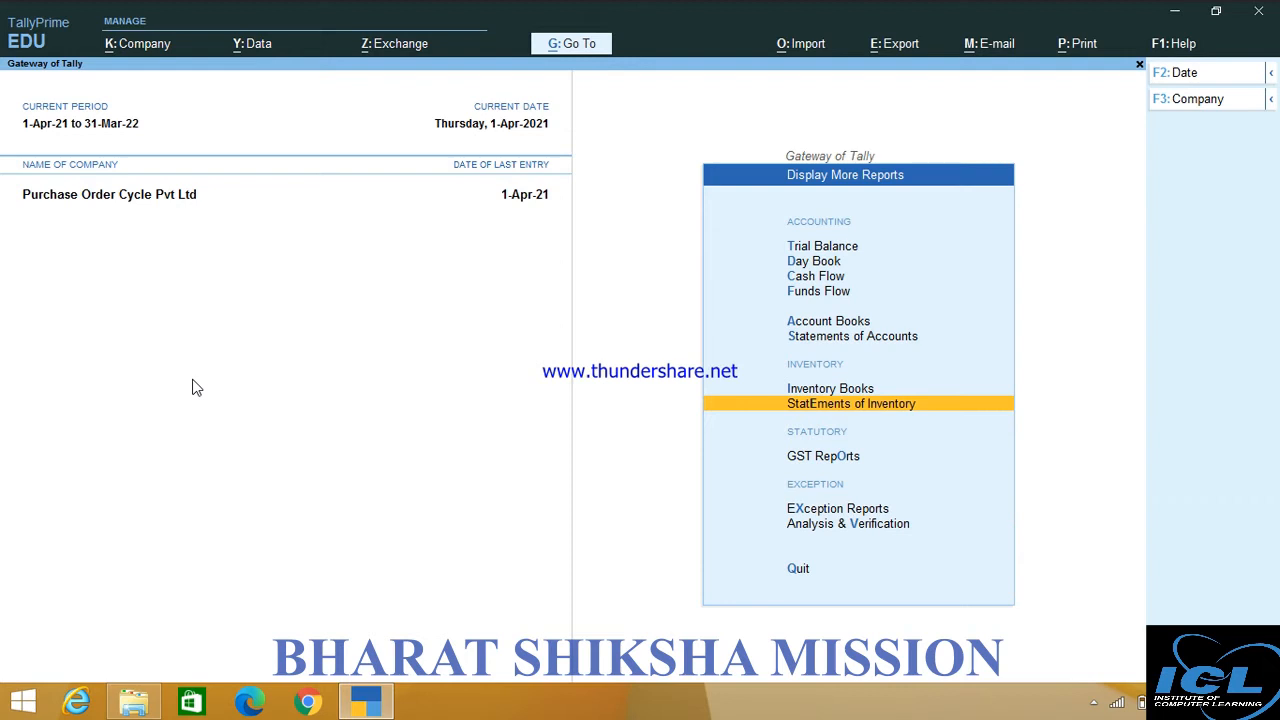
{"action": "key", "text": "Return"}
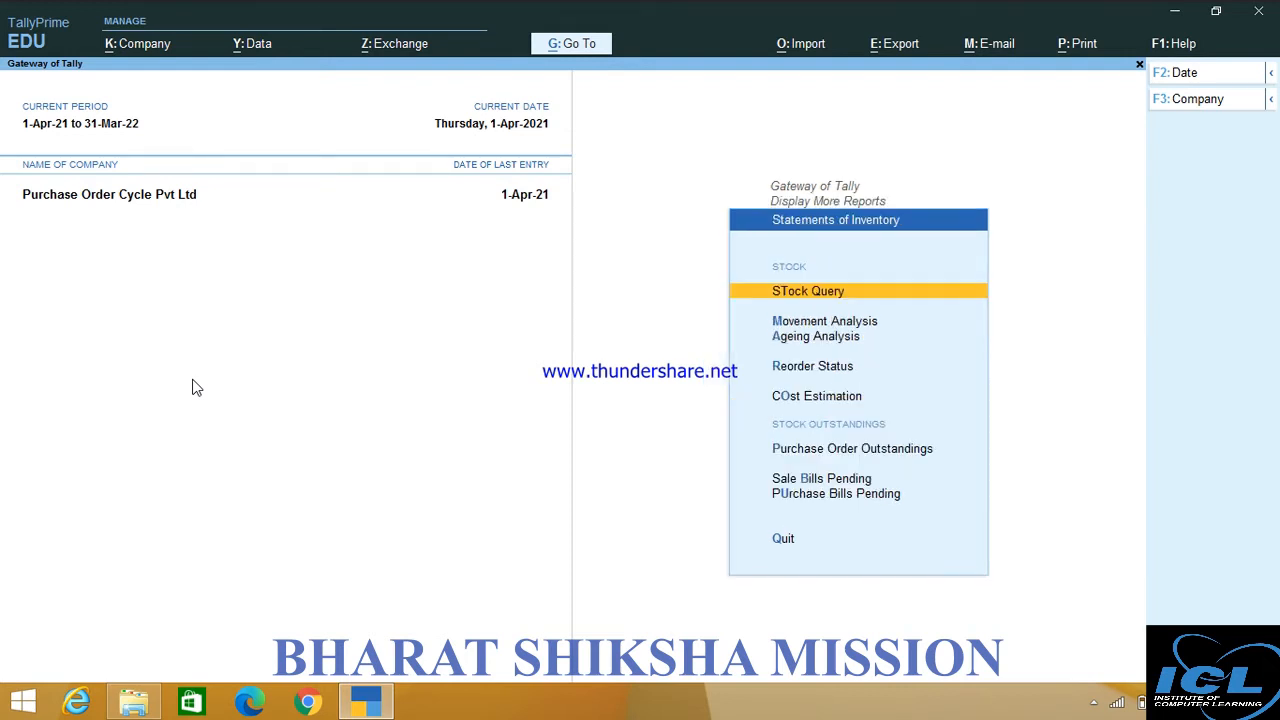
View the Purchase Order Outstandings for all orders and return to the Gateway of Tally.
{"action": "key", "text": "Down"}
{"action": "key", "text": "Down"}
{"action": "key", "text": "Down"}
{"action": "key", "text": "Down"}
{"action": "key", "text": "Down"}
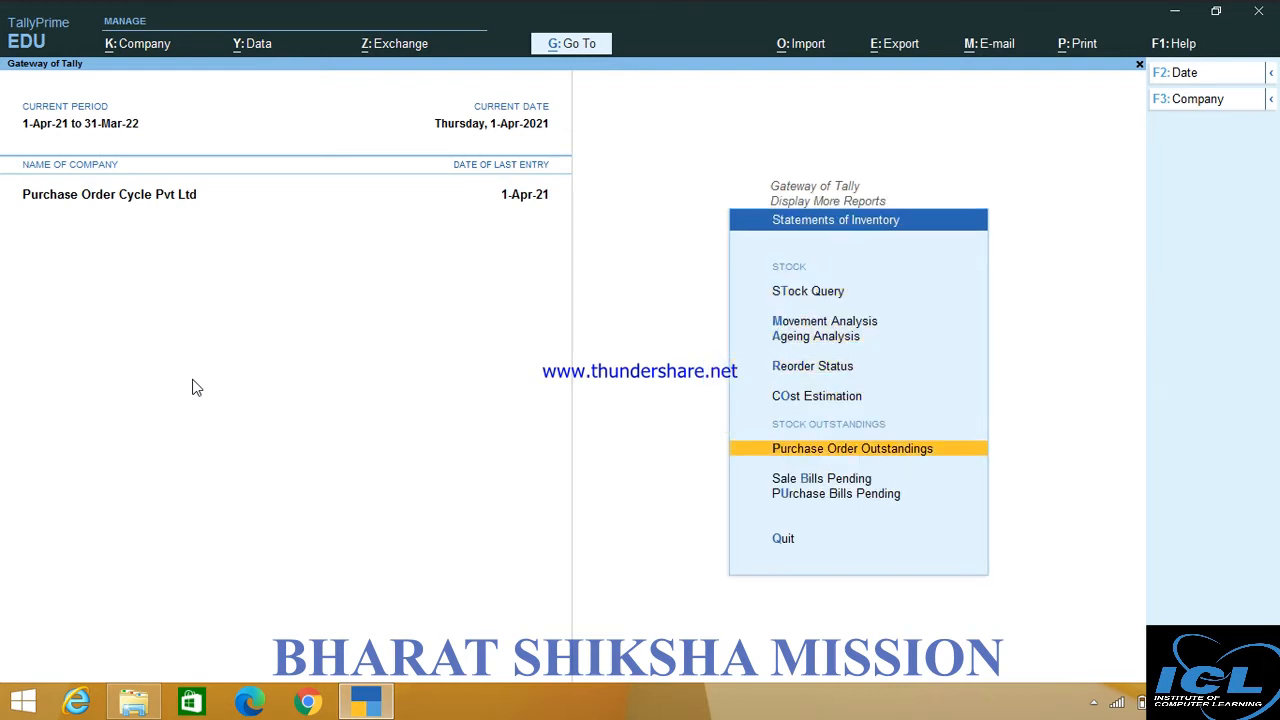
{"action": "key", "text": "Return"}
{"action": "key", "text": "Down"}
{"action": "key", "text": "Down"}
{"action": "key", "text": "Down"}
{"action": "key", "text": "Down"}
{"action": "key", "text": "Down"}
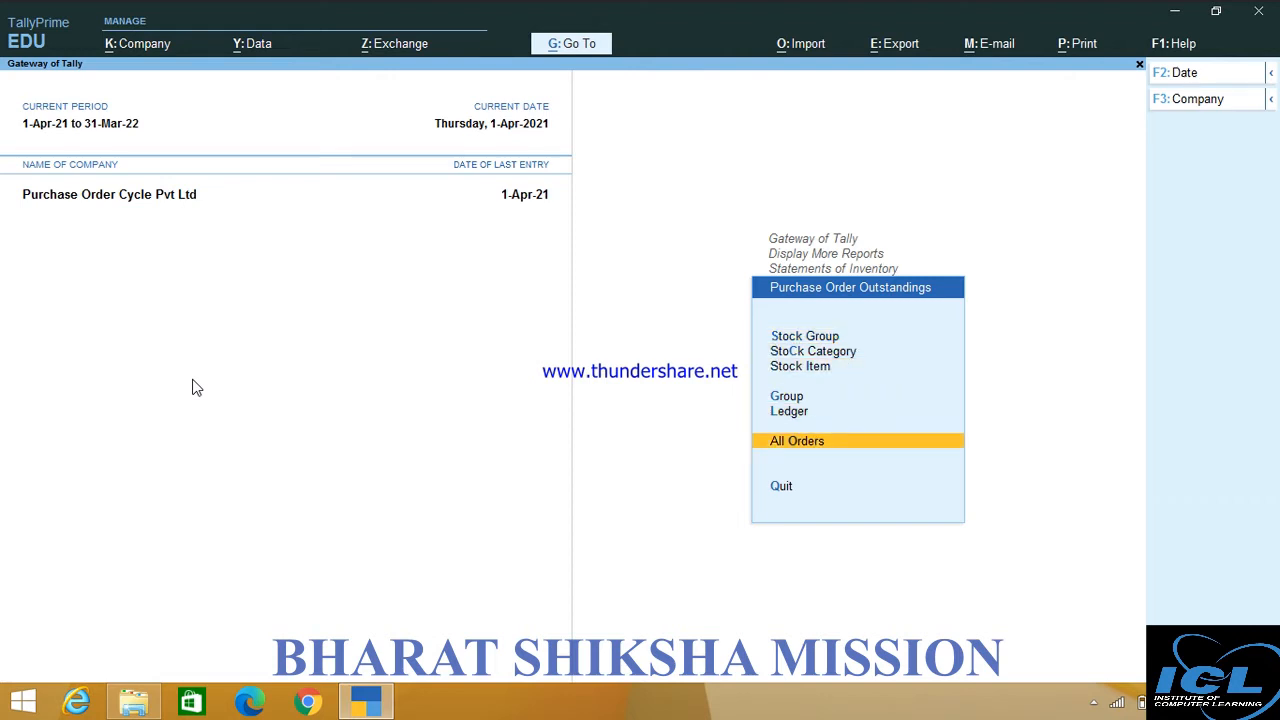
{"action": "key", "text": "Return"}
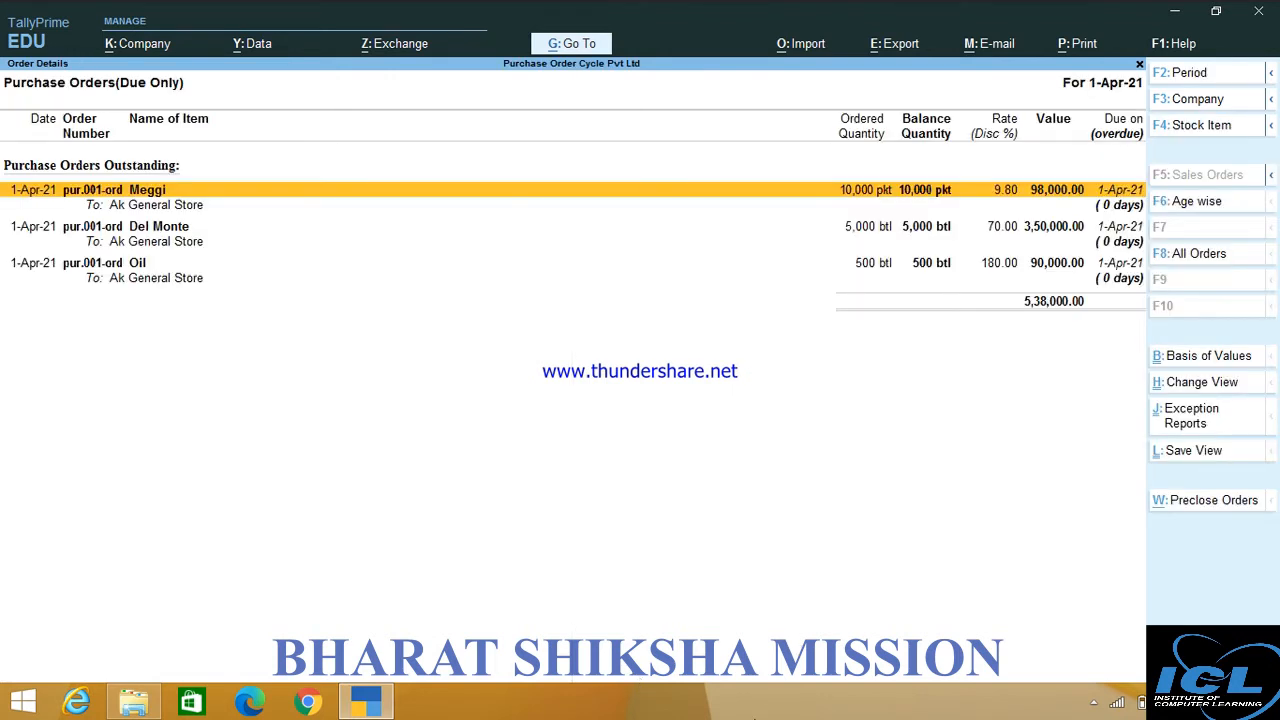
{"action": "left_click", "coordinate": [1093, 704]}
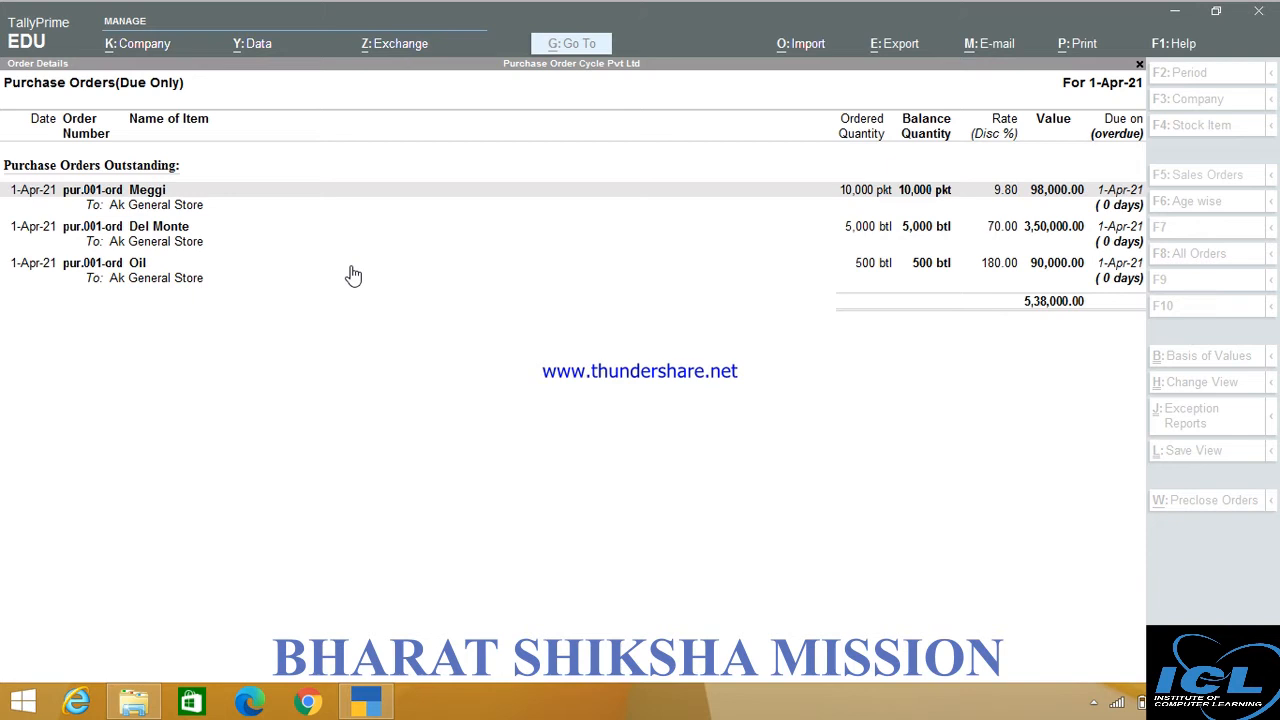
{"action": "left_click", "coordinate": [405, 303]}
{"action": "key", "text": "Escape"}
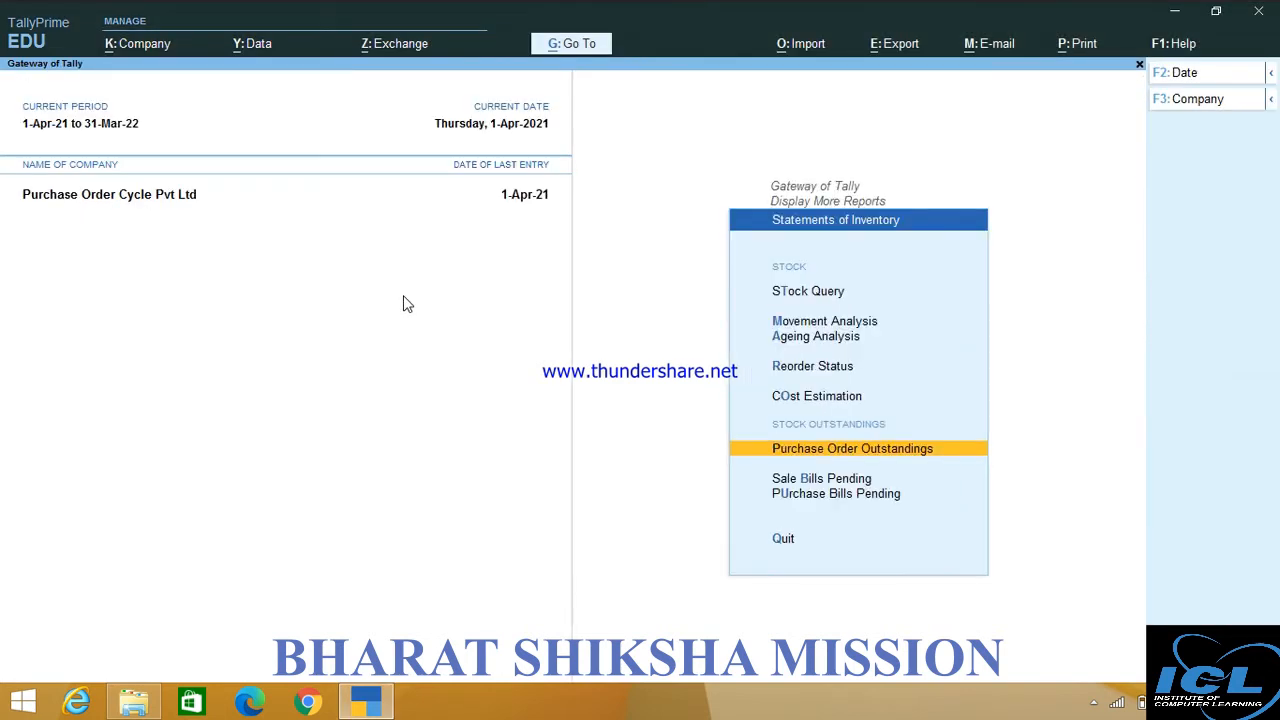
{"action": "key", "text": "Escape"}
{"action": "key", "text": "Escape"}
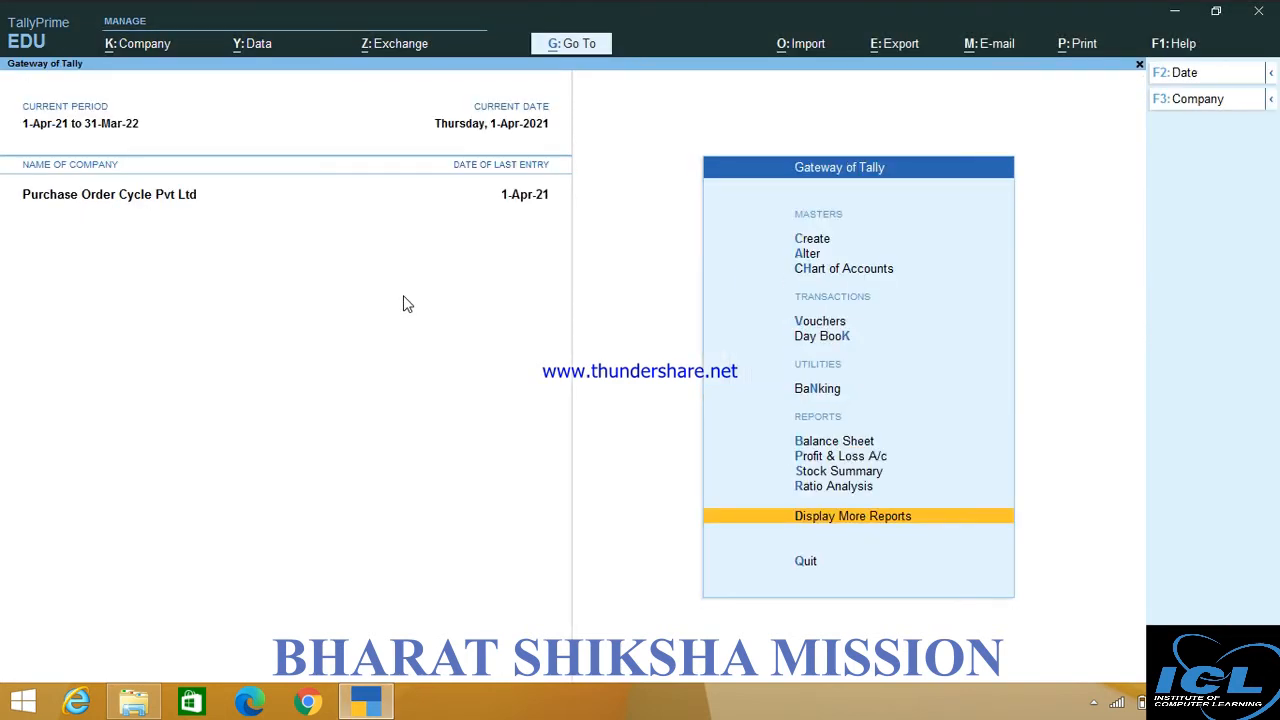
Start a new Receipt Note voucher.
{"action": "key", "text": "Up"}
{"action": "key", "text": "Up"}
{"action": "key", "text": "Up"}
{"action": "key", "text": "Up"}
{"action": "key", "text": "Up"}
{"action": "key", "text": "Up"}
{"action": "key", "text": "Up"}
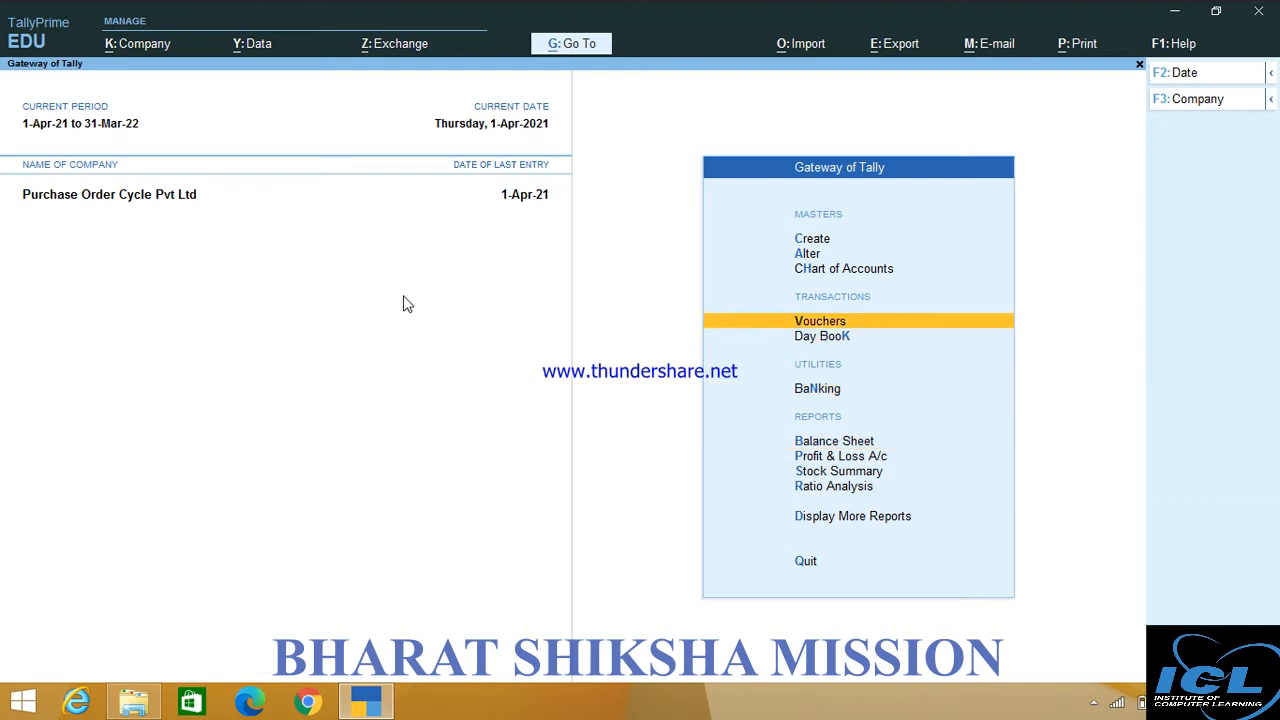
{"action": "key", "text": "Return"}
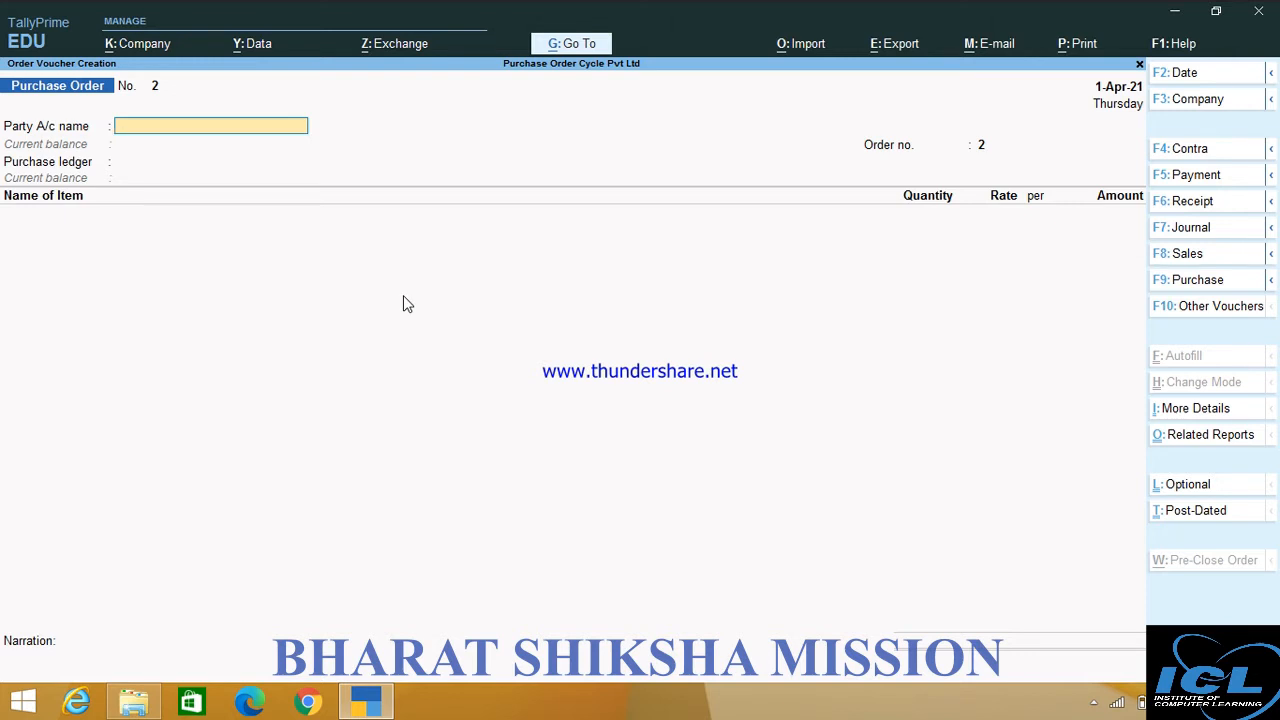
{"action": "left_click", "coordinate": [1175, 308]}
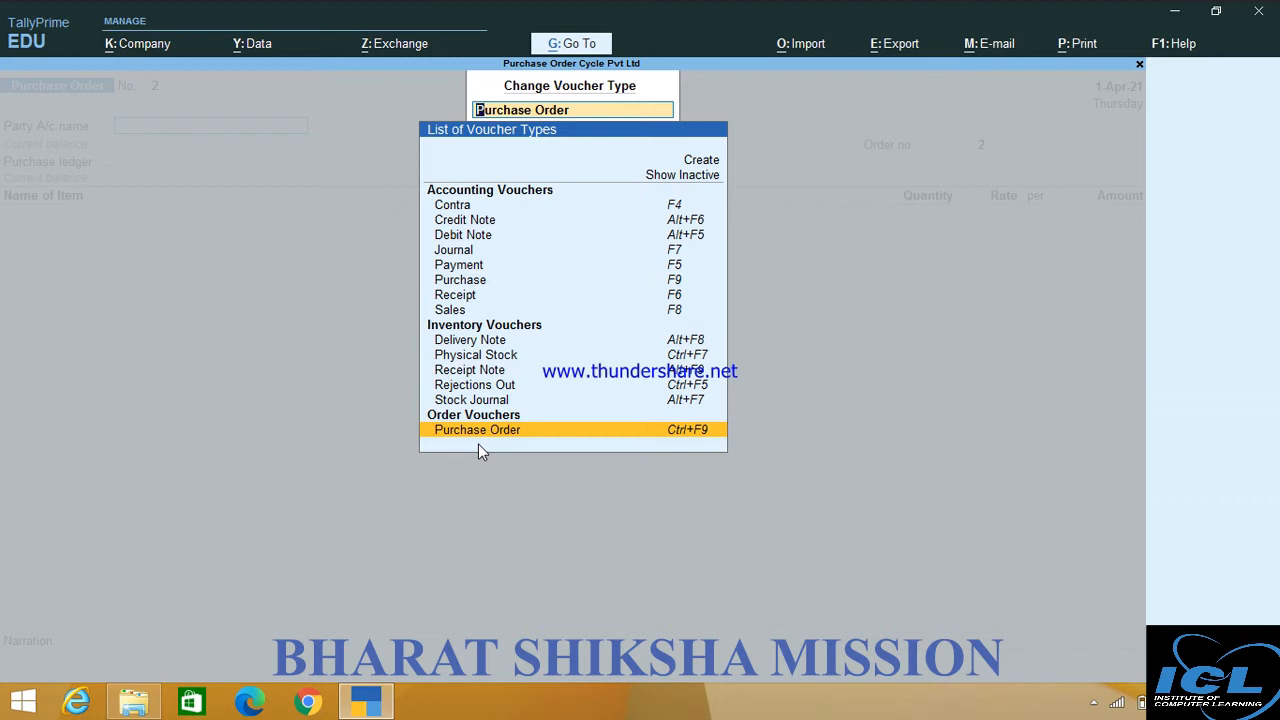
{"action": "left_click", "coordinate": [487, 369]}
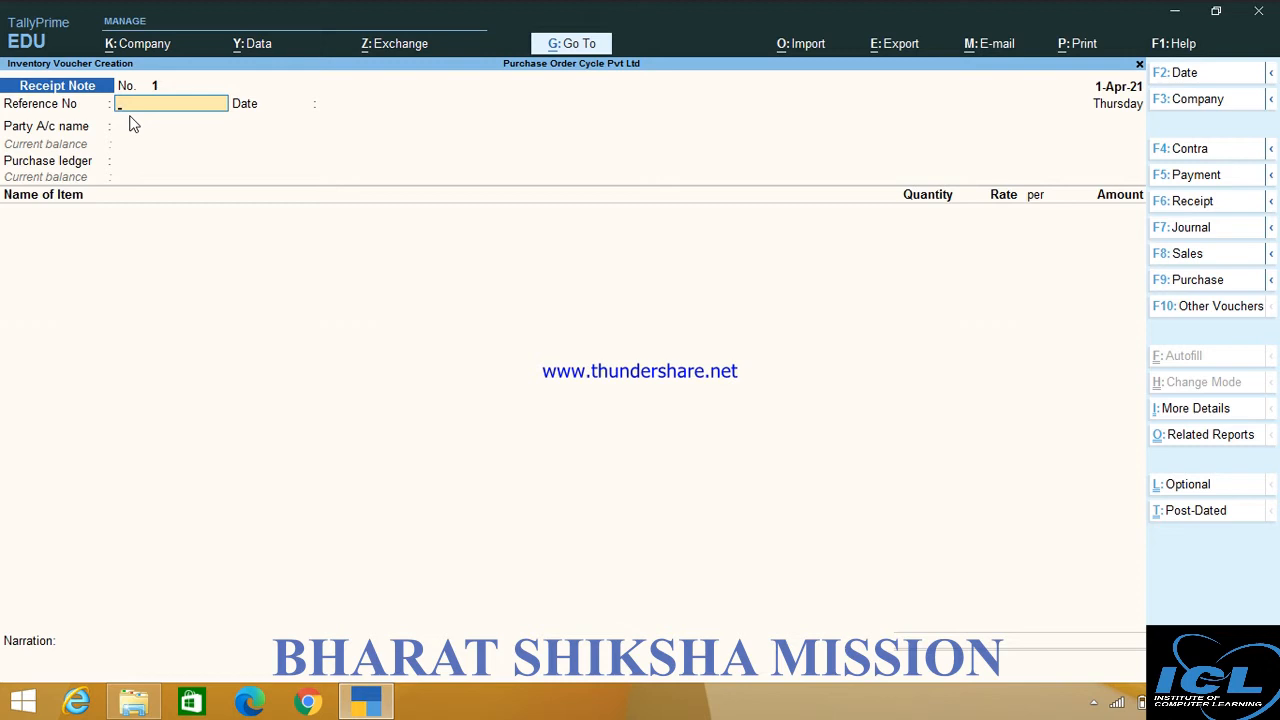
Give the receipt note reference number chl/001 dated 1-Apr-21 and choose Ak General Store as the party.
{"action": "type", "text": "chl/001"}
{"action": "key", "text": "Return"}
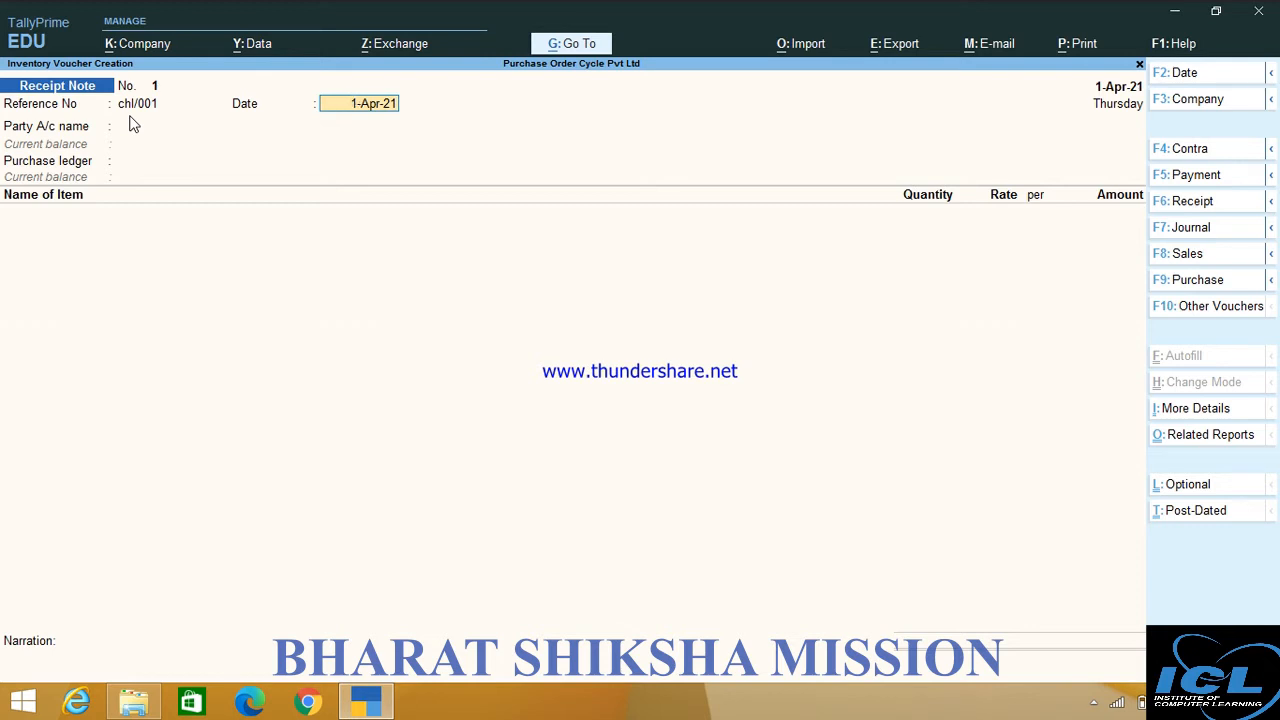
{"action": "key", "text": "Return"}
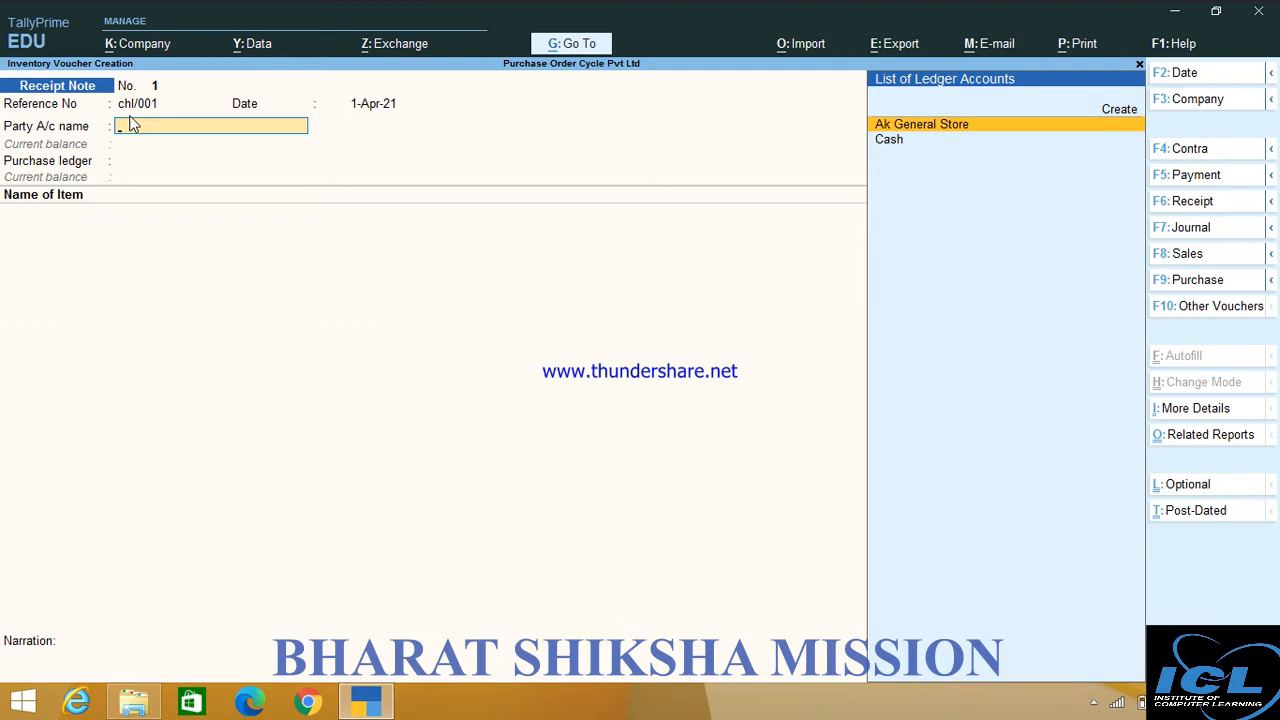
{"action": "key", "text": "Return"}
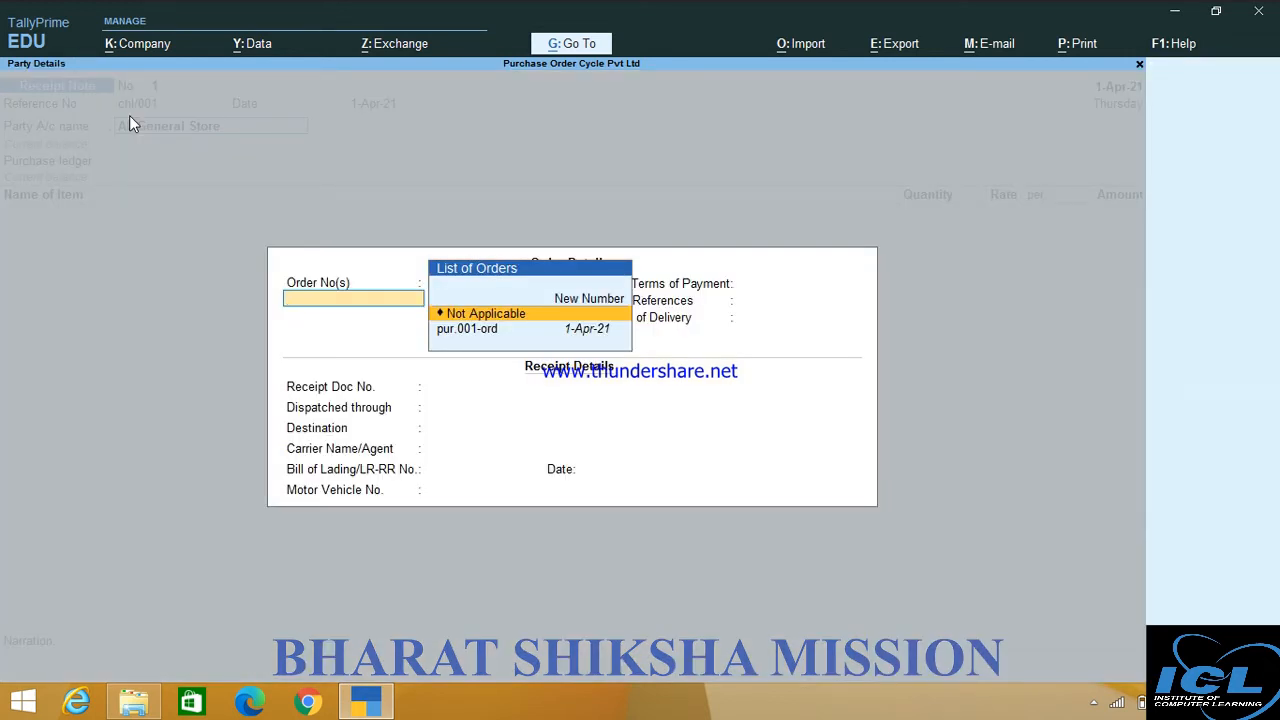
Link the receipt note to order pur.001-ord, leaving the payment, delivery and receipt details blank.
{"action": "key", "text": "Down"}
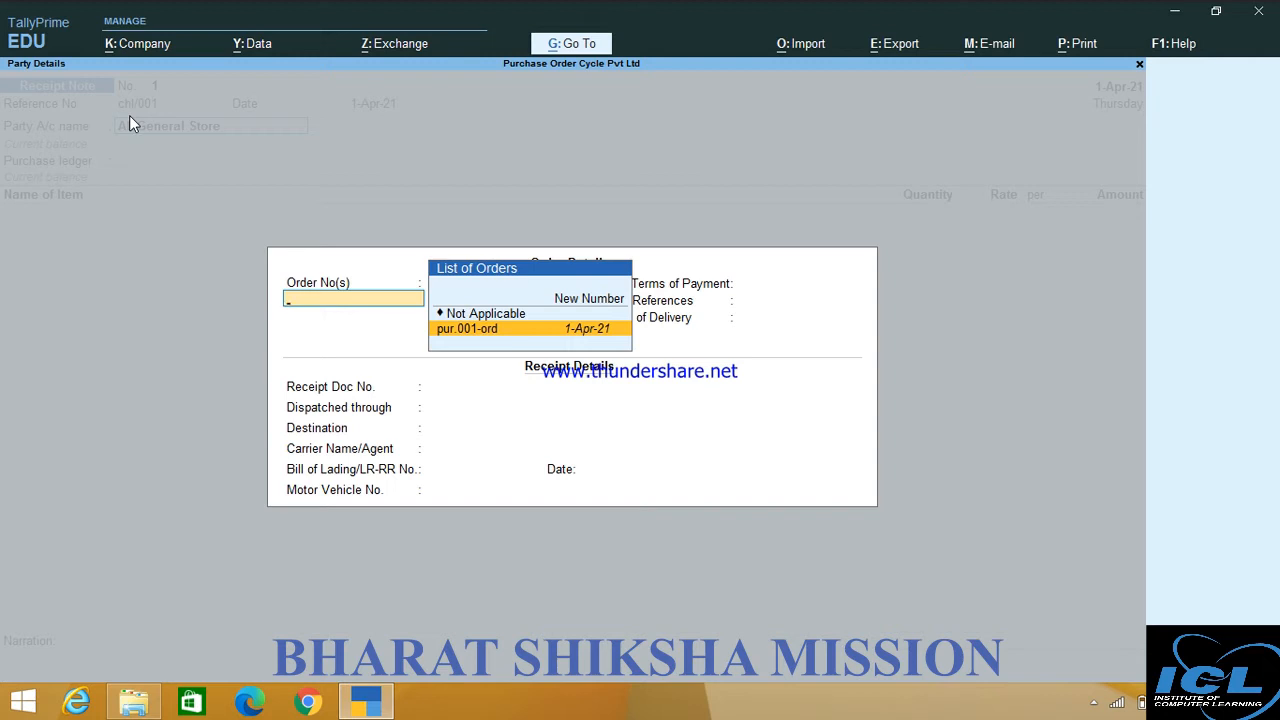
{"action": "key", "text": "Return"}
{"action": "key", "text": "Return"}
{"action": "key", "text": "Return"}
{"action": "key", "text": "Return"}
{"action": "key", "text": "Return"}
{"action": "key", "text": "Return"}
{"action": "key", "text": "Return"}
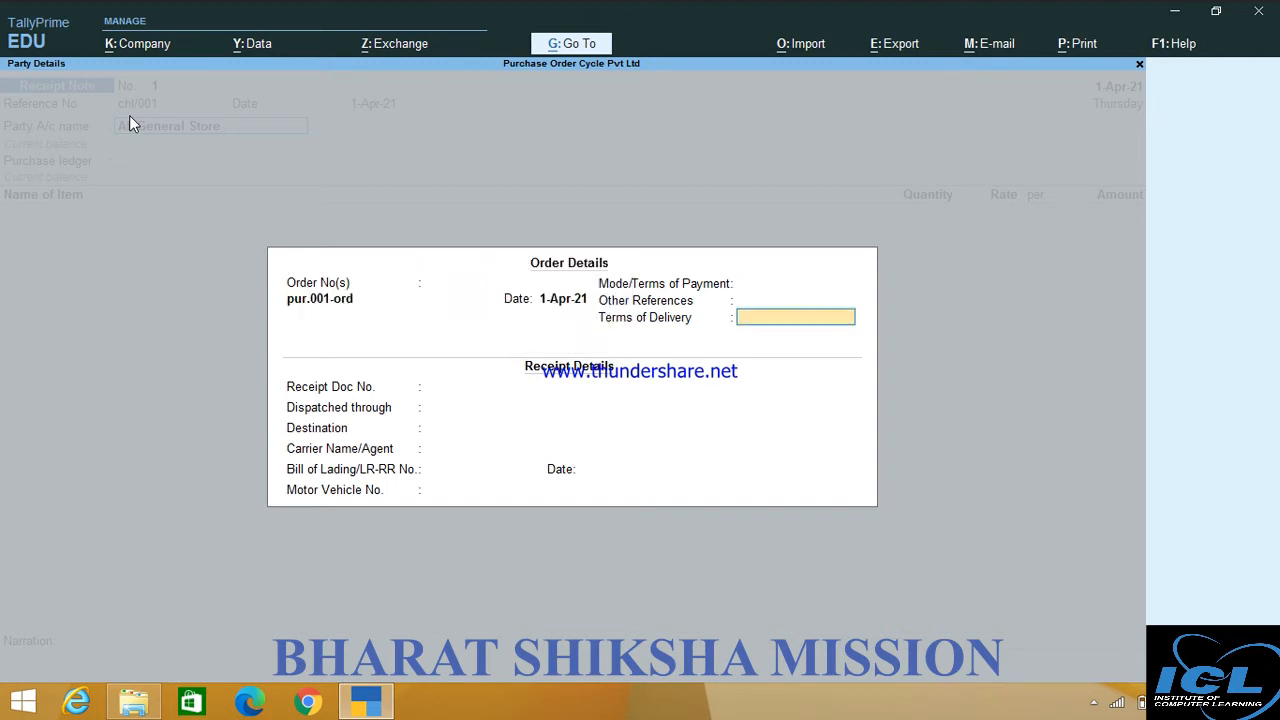
{"action": "key", "text": "Return"}
{"action": "key", "text": "Return"}
{"action": "key", "text": "Return"}
{"action": "key", "text": "Return"}
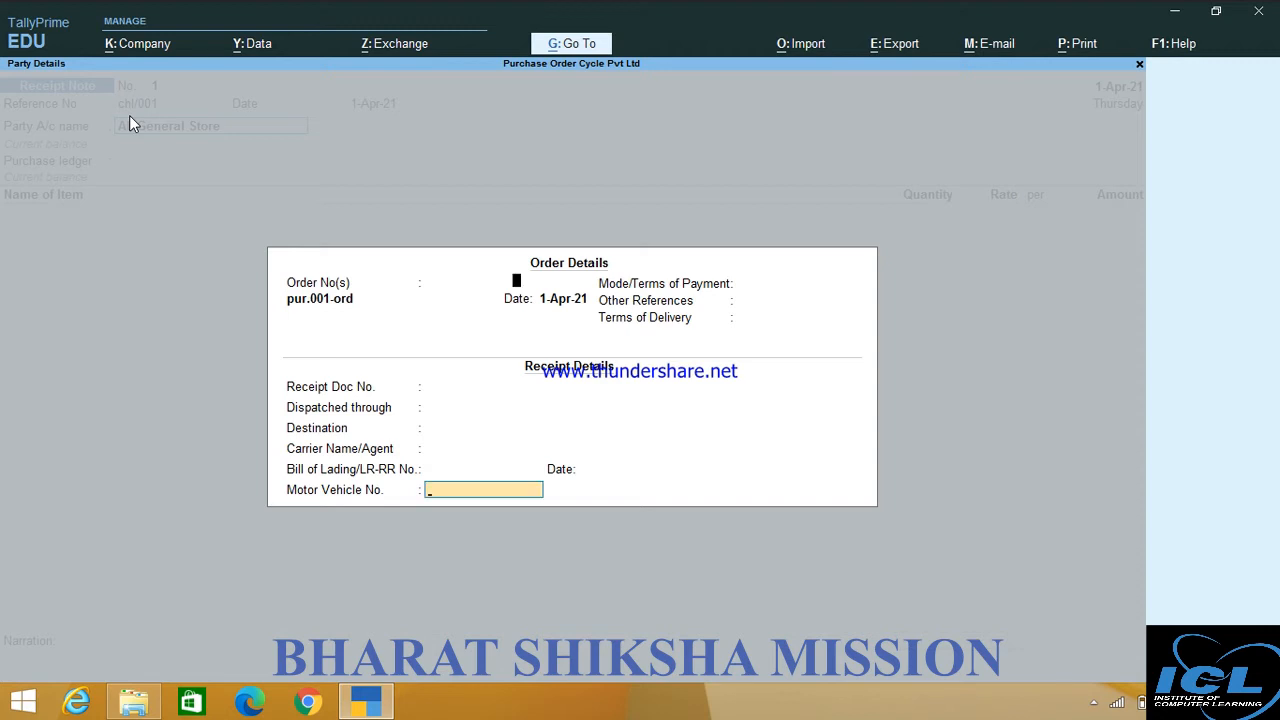
Accept the default party details and keep Purchase as the receipt note's purchase ledger.
{"action": "key", "text": "Return"}
{"action": "key", "text": "Return"}
{"action": "key", "text": "Return"}
{"action": "key", "text": "Return"}
{"action": "key", "text": "Return"}
{"action": "key", "text": "Return"}
{"action": "key", "text": "Return"}
{"action": "key", "text": "Return"}
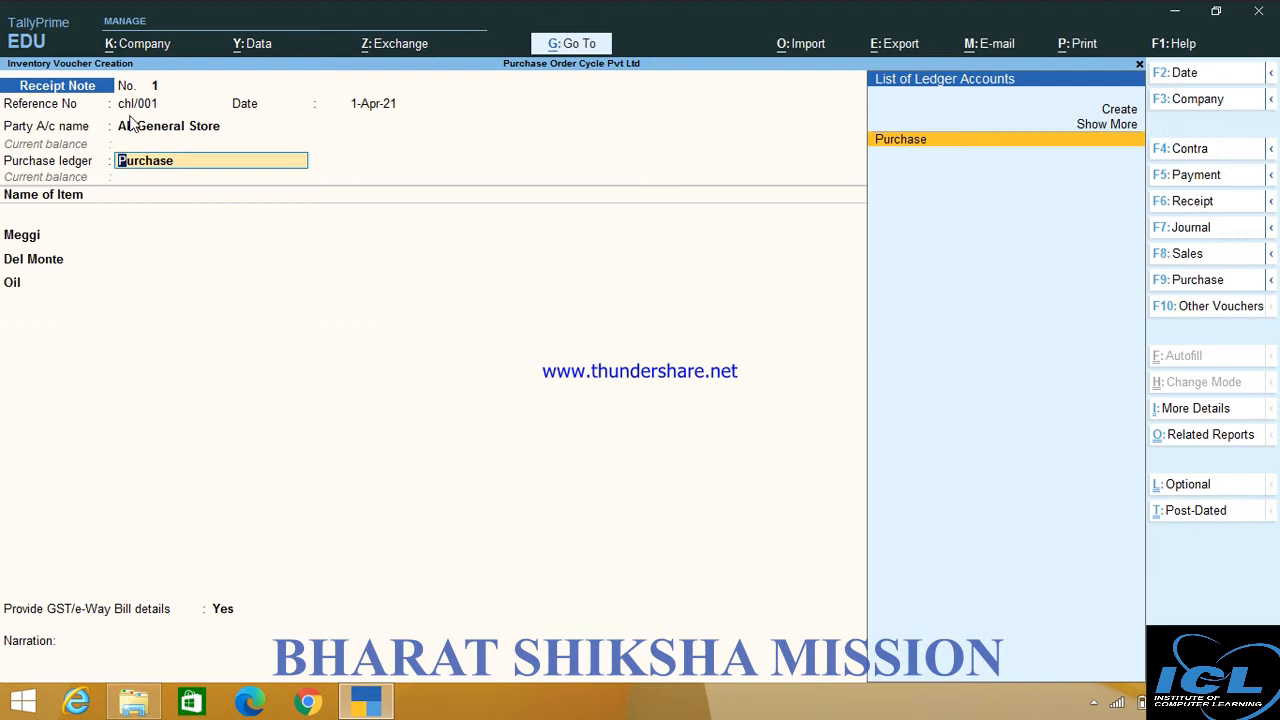
{"action": "key", "text": "Return"}
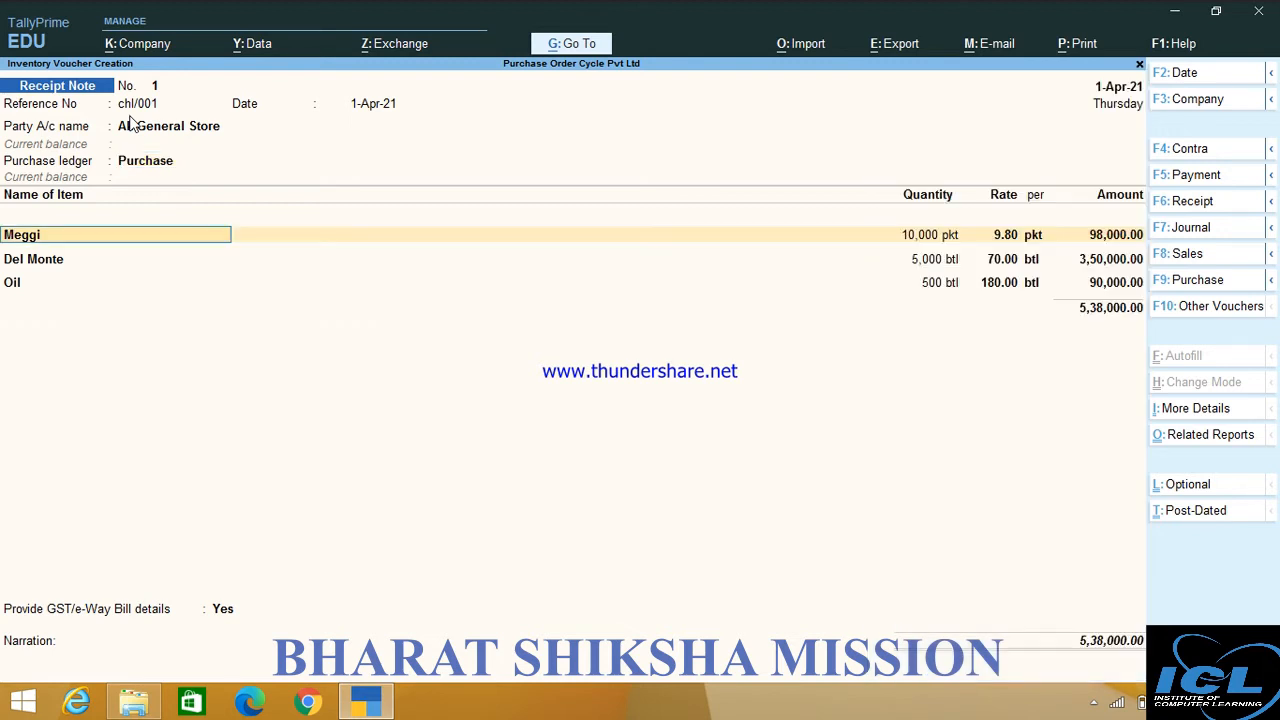
Allocate 10,000 pkt of Meggi at 9.80 to tracking number chl/001 and order pur.001-ord.
{"action": "key", "text": "Return"}
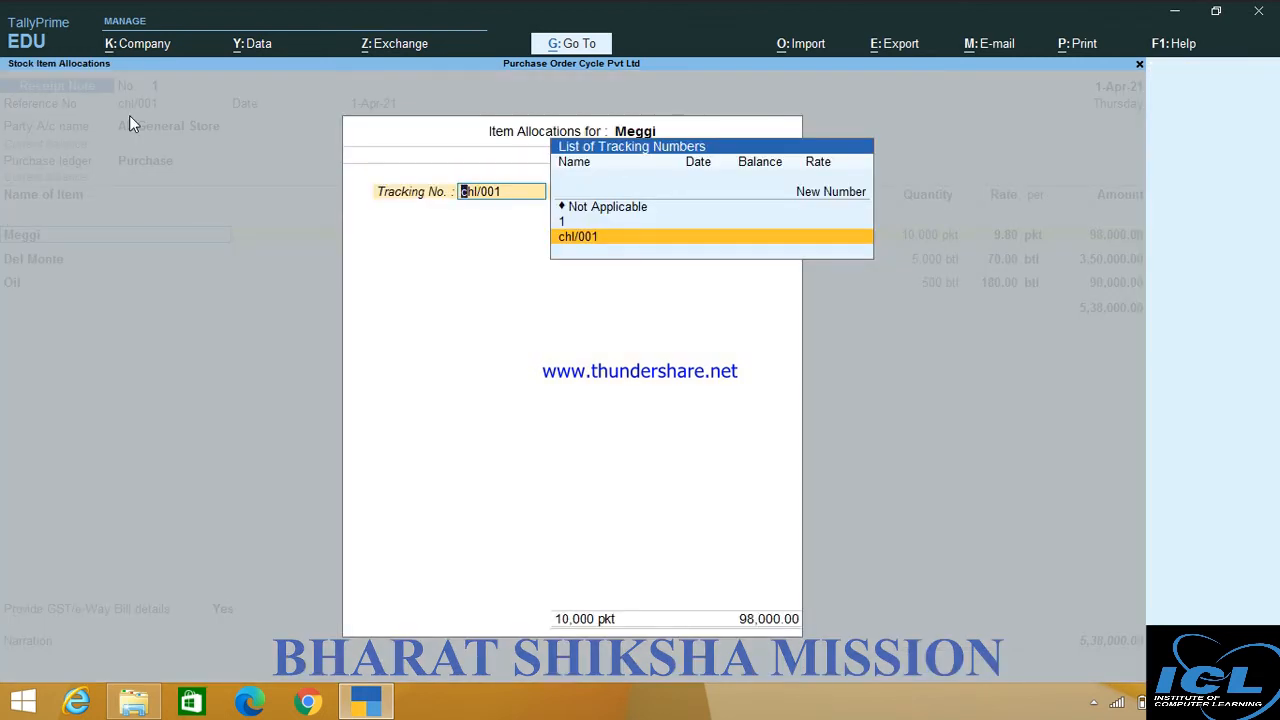
{"action": "key", "text": "Up"}
{"action": "key", "text": "Up"}
{"action": "key", "text": "Down"}
{"action": "key", "text": "Down"}
{"action": "key", "text": "Return"}
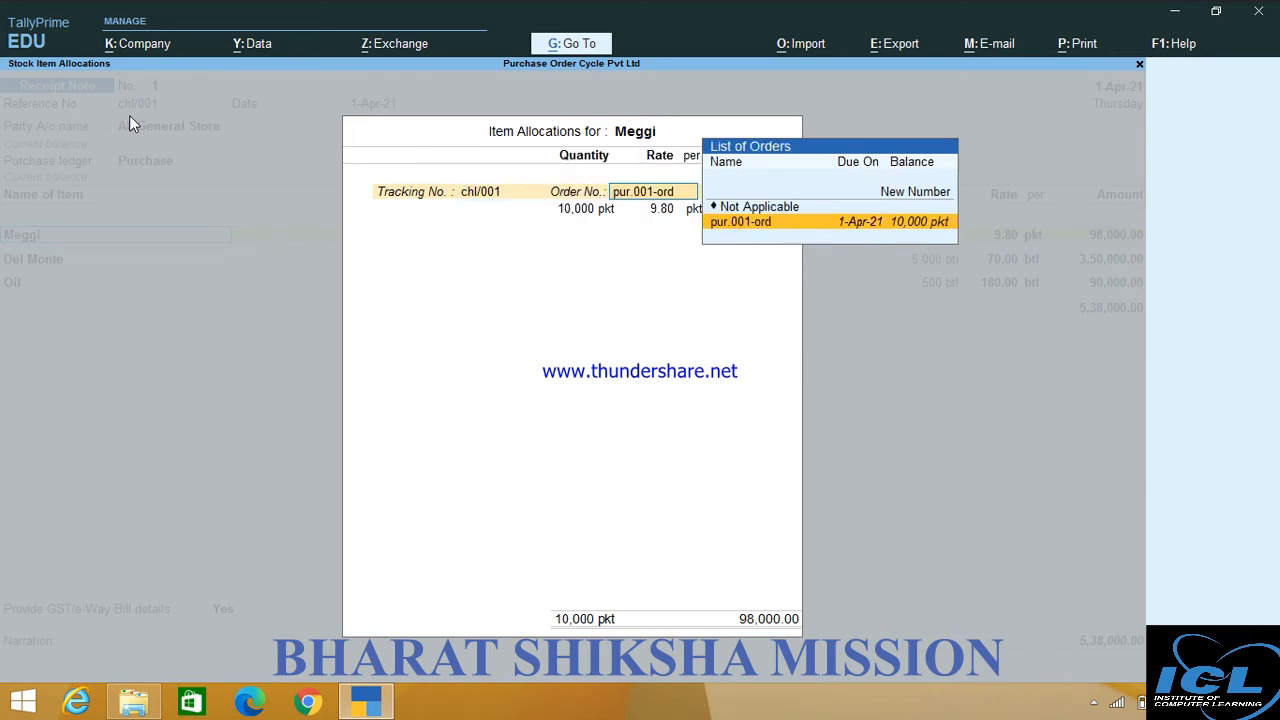
{"action": "key", "text": "Return"}
{"action": "key", "text": "Return"}
{"action": "key", "text": "Return"}
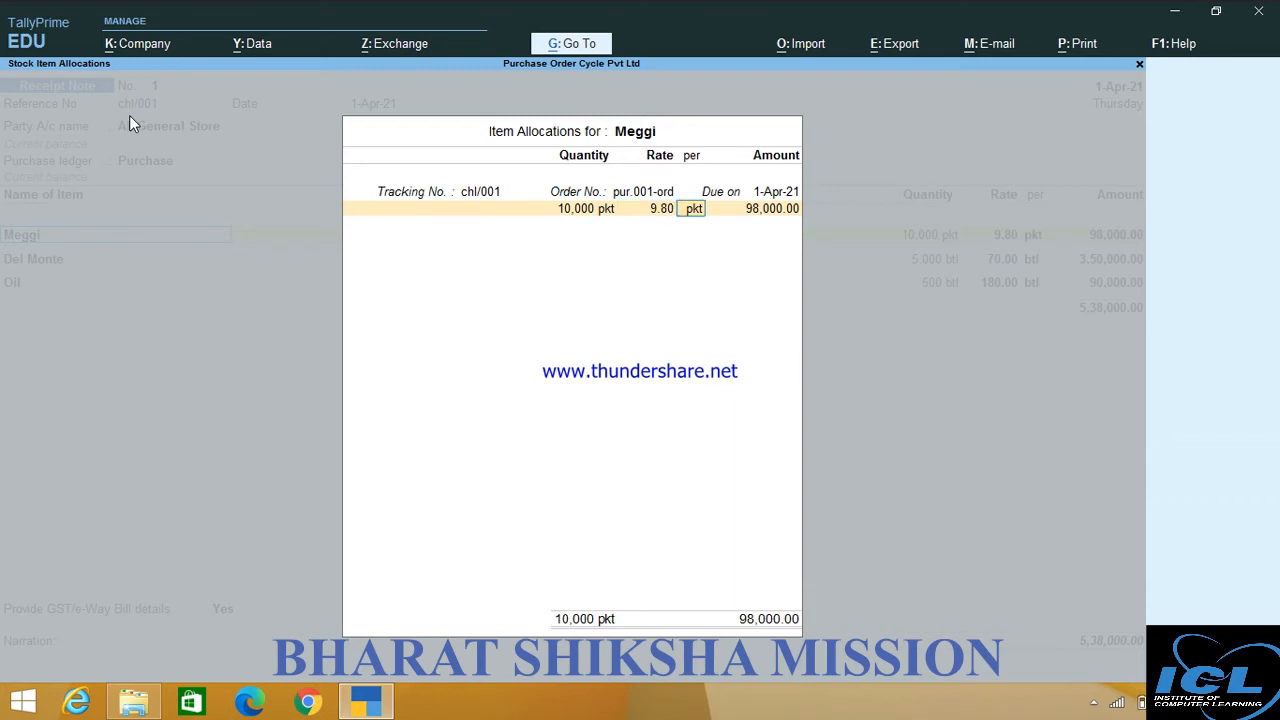
{"action": "key", "text": "Return"}
{"action": "key", "text": "Return"}
{"action": "key", "text": "Return"}
{"action": "key", "text": "Return"}
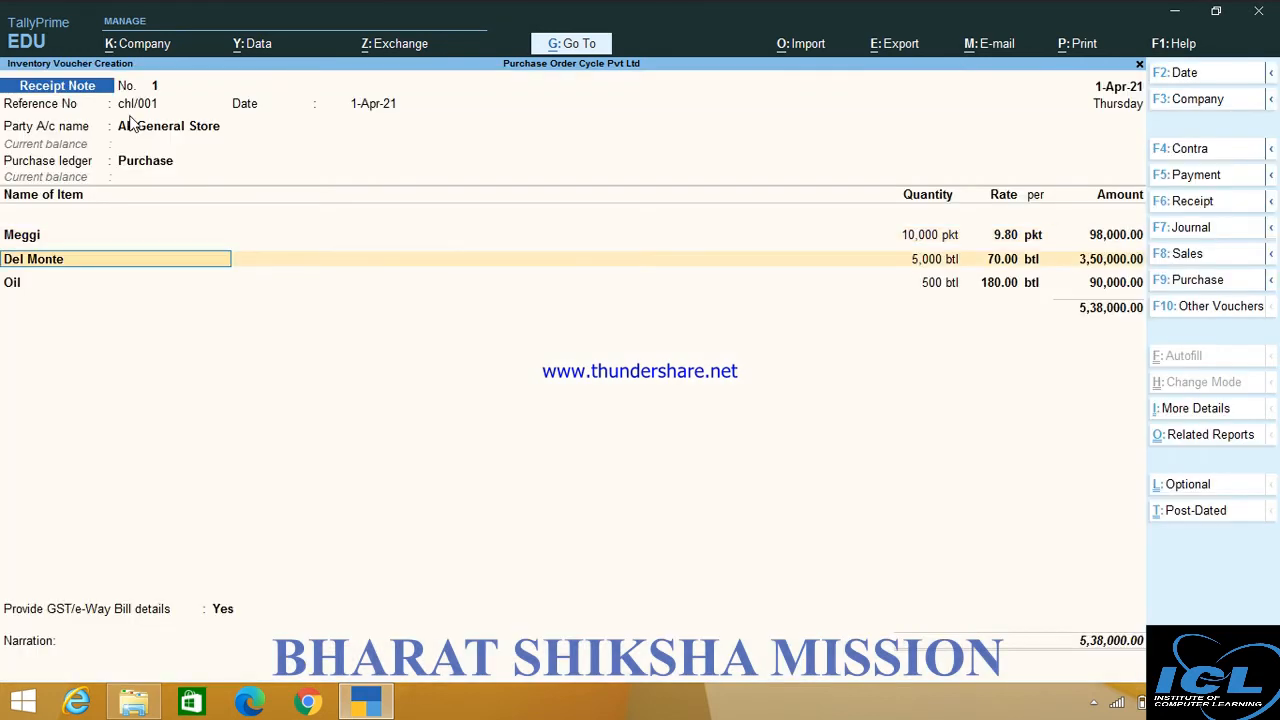
Allocate 5,000 btl of Del Monte at 70 to tracking number chl/001 and order pur.001-ord.
{"action": "key", "text": "Return"}
{"action": "key", "text": "Return"}
{"action": "key", "text": "Return"}
{"action": "key", "text": "Return"}
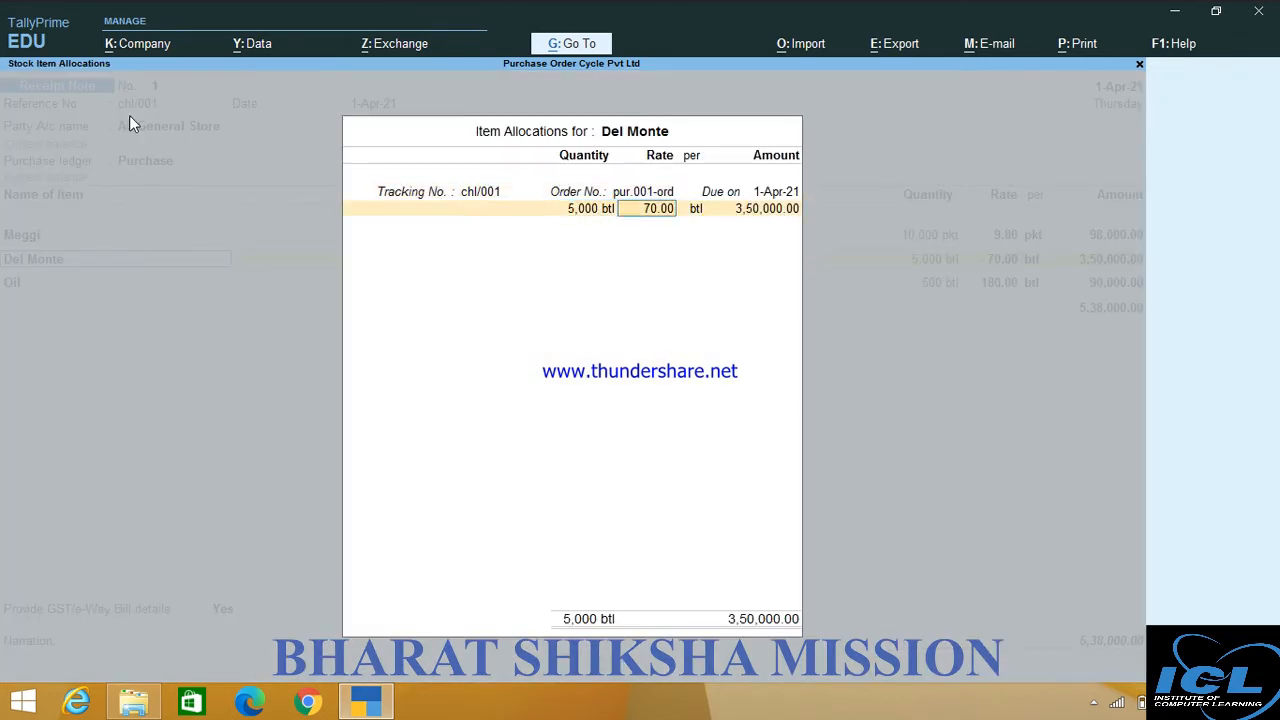
{"action": "key", "text": "Return"}
{"action": "key", "text": "Return"}
{"action": "key", "text": "Return"}
{"action": "key", "text": "Return"}
{"action": "key", "text": "Return"}
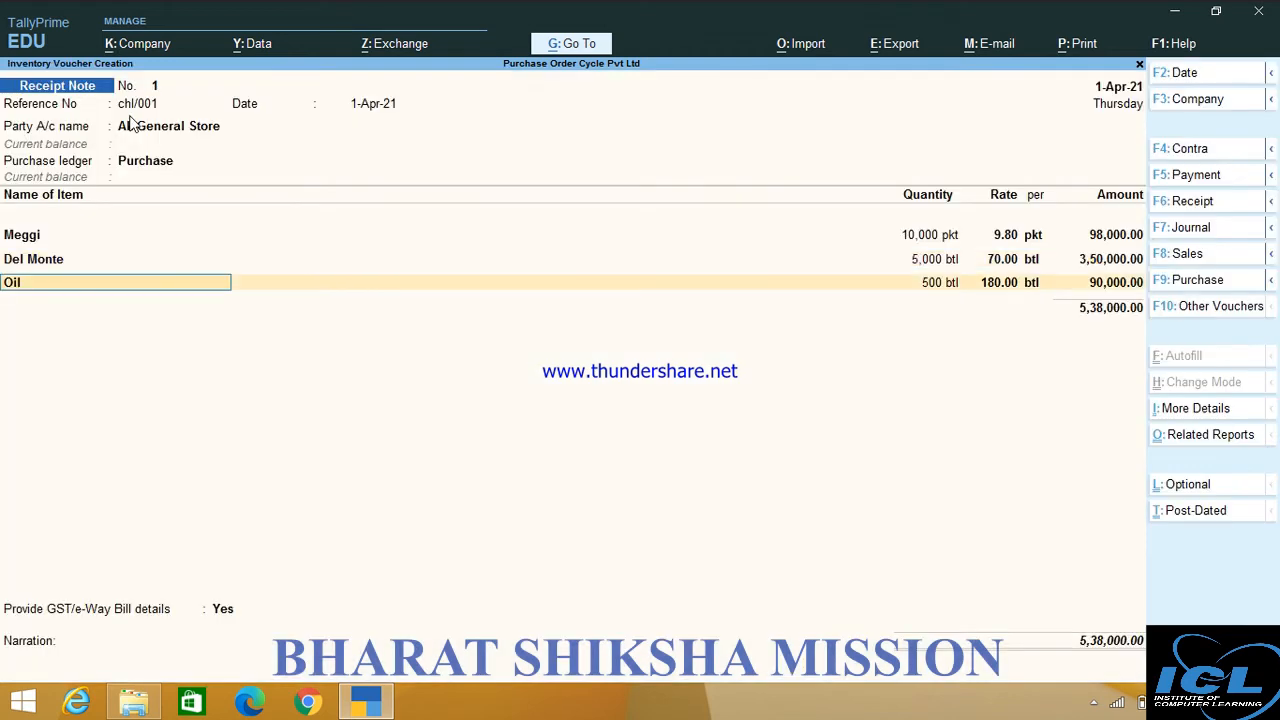
Allocate 500 btl of Oil at 180 to tracking number chl/001 and order pur.001-ord.
{"action": "key", "text": "Return"}
{"action": "key", "text": "Return"}
{"action": "key", "text": "Return"}
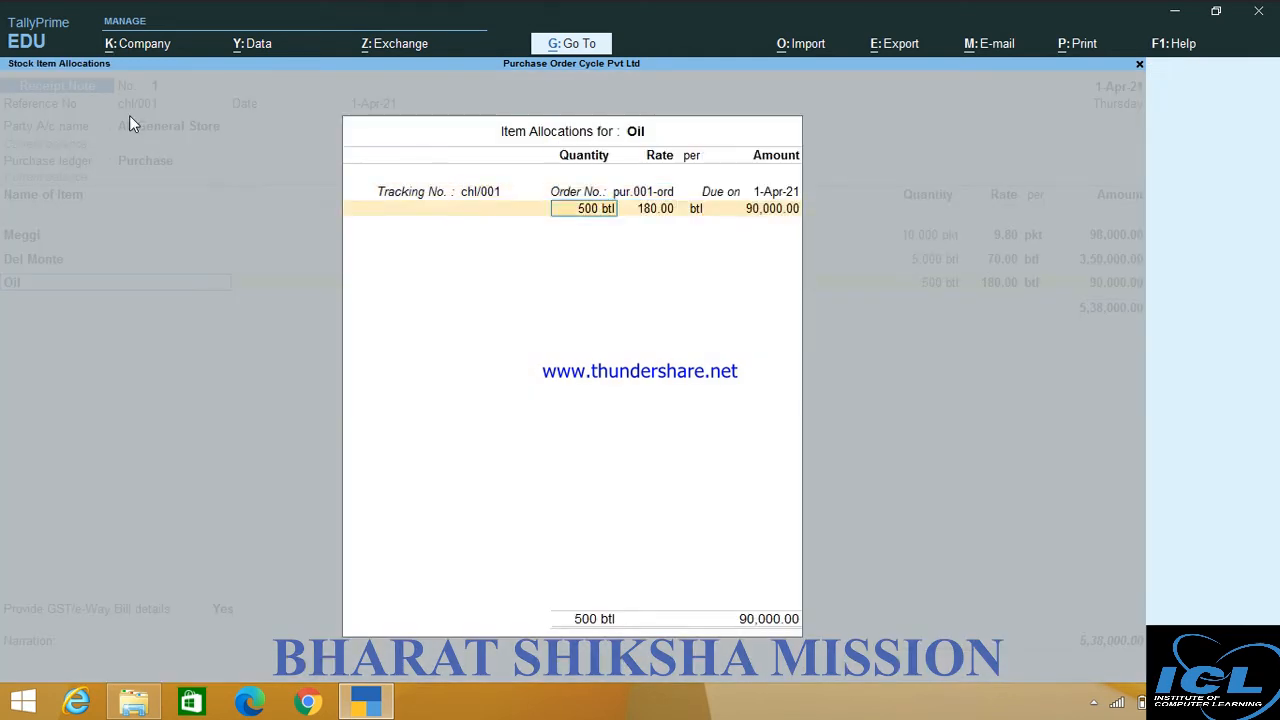
{"action": "key", "text": "Return"}
{"action": "key", "text": "Return"}
{"action": "key", "text": "Return"}
{"action": "key", "text": "Return"}
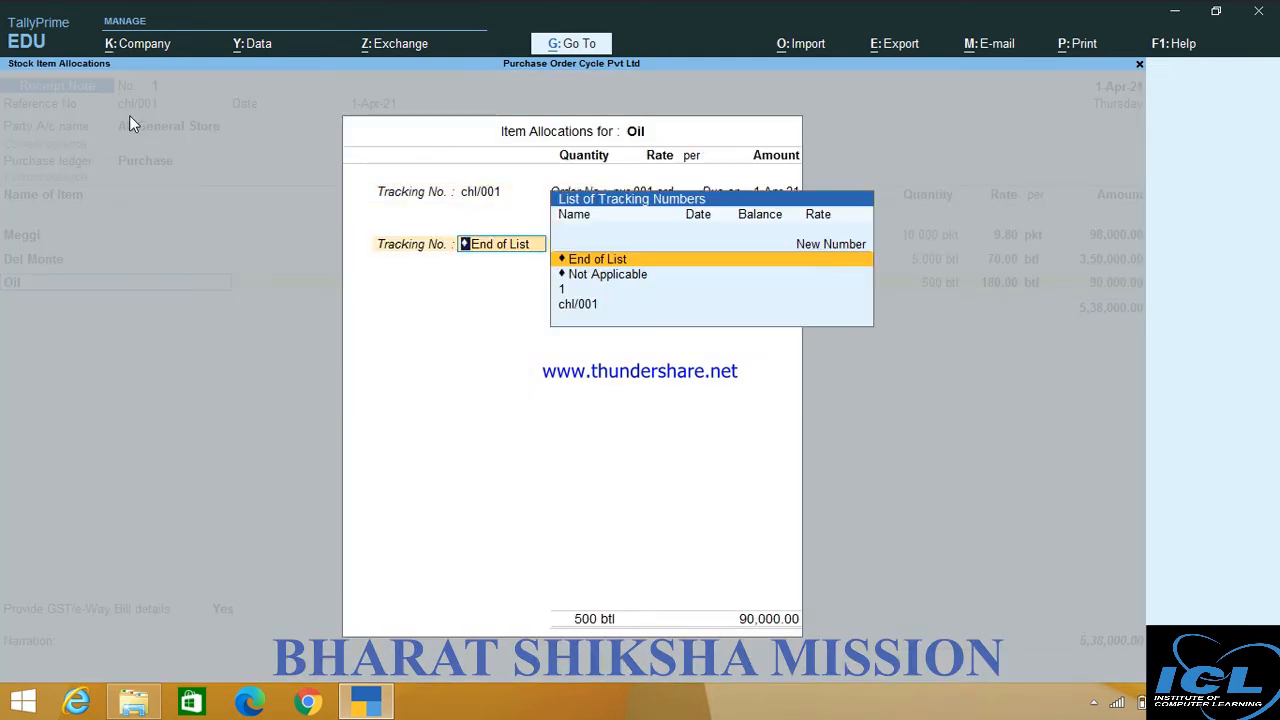
{"action": "key", "text": "Return"}
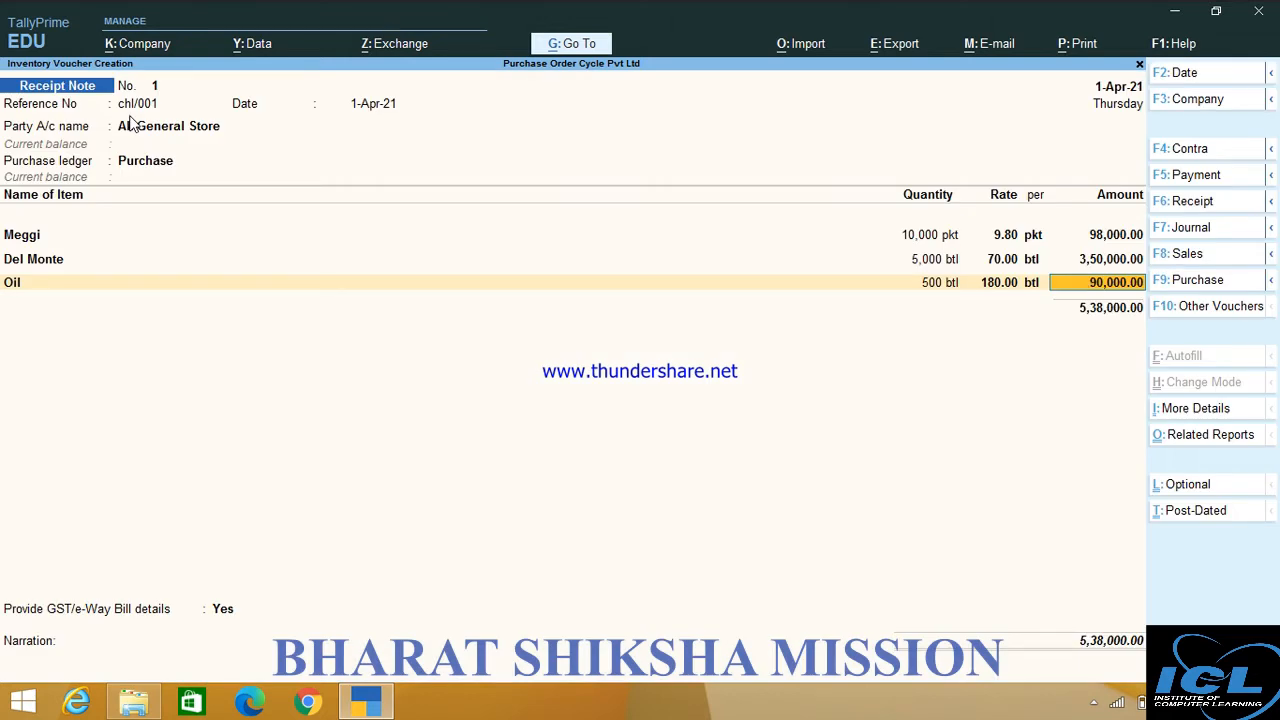
{"action": "key", "text": "Return"}
{"action": "key", "text": "Return"}
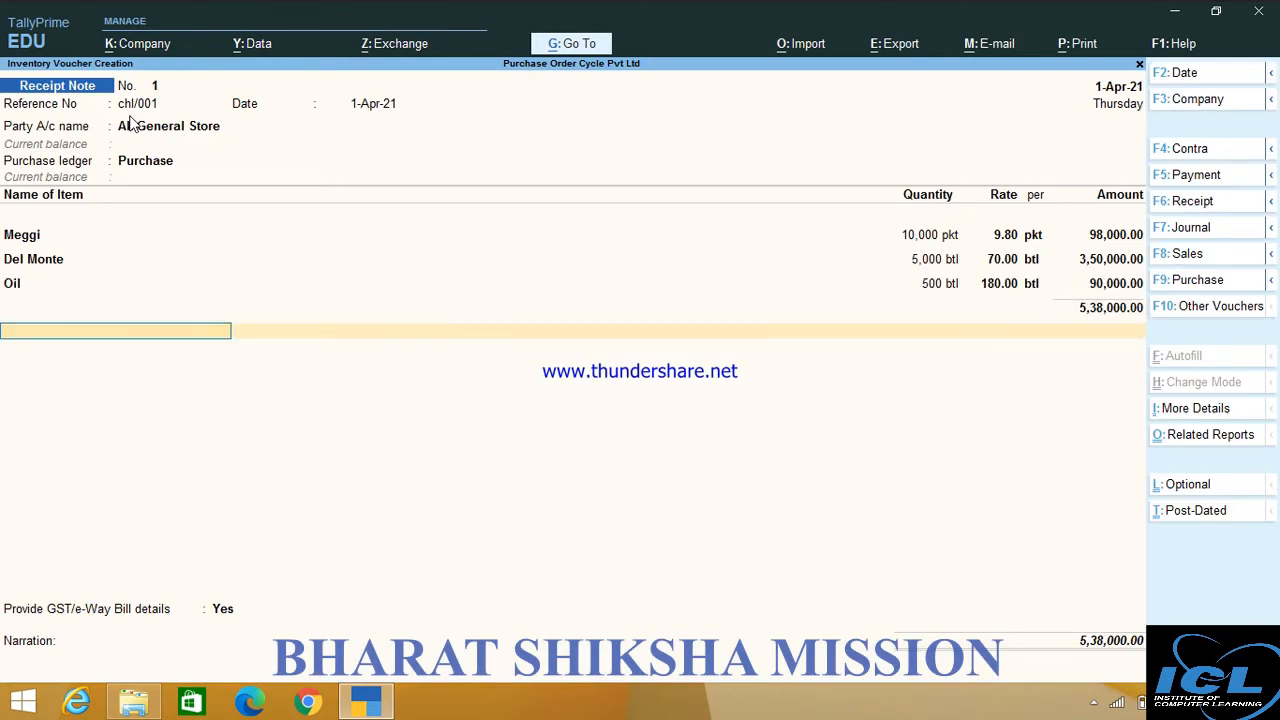
End the receipt note's item list, set GST/e-Way Bill details to No, leave the narration blank and save the voucher.
{"action": "key", "text": "Return"}
{"action": "key", "text": "Down"}
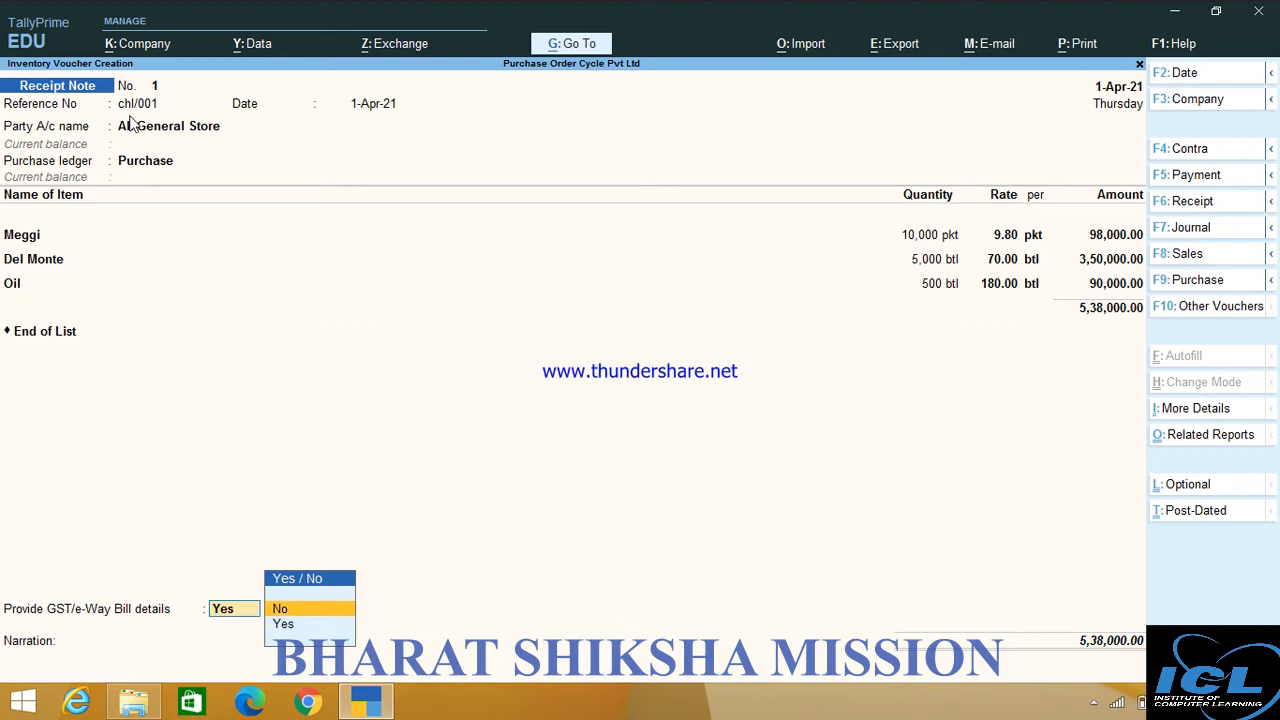
{"action": "key", "text": "Return"}
{"action": "key", "text": "Return"}
{"action": "key", "text": "Return"}
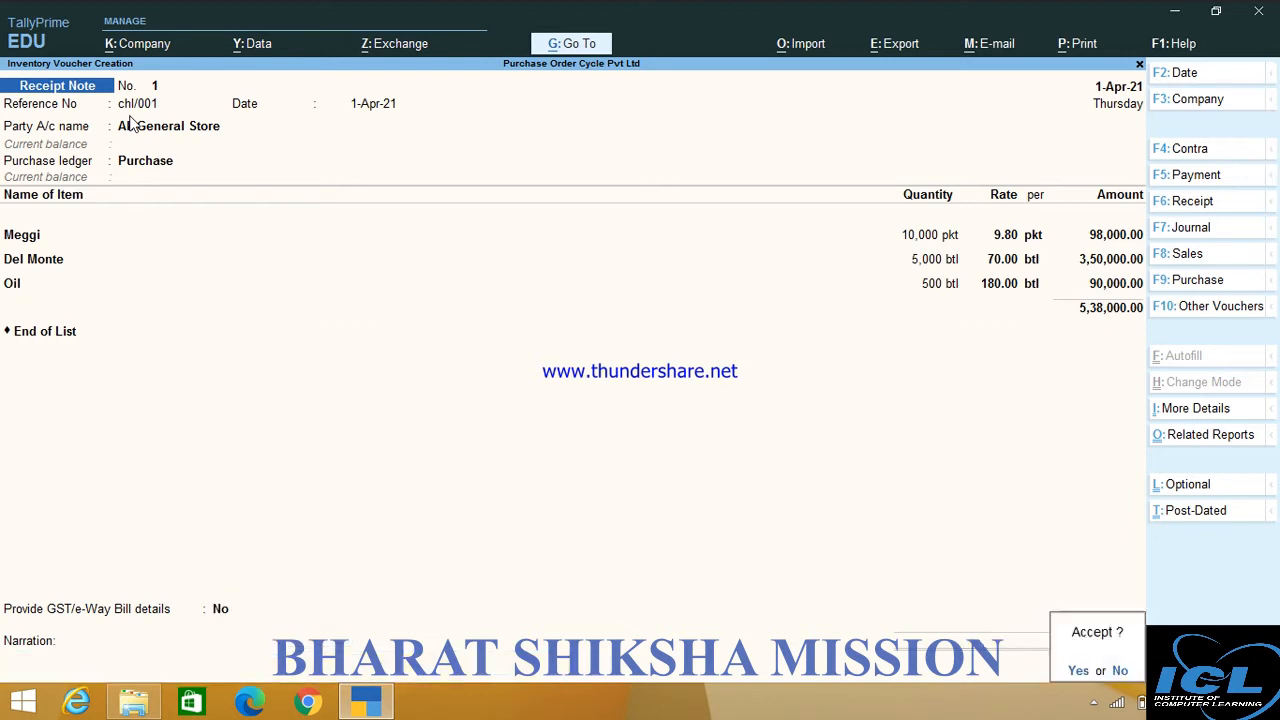
{"action": "key", "text": "Return"}
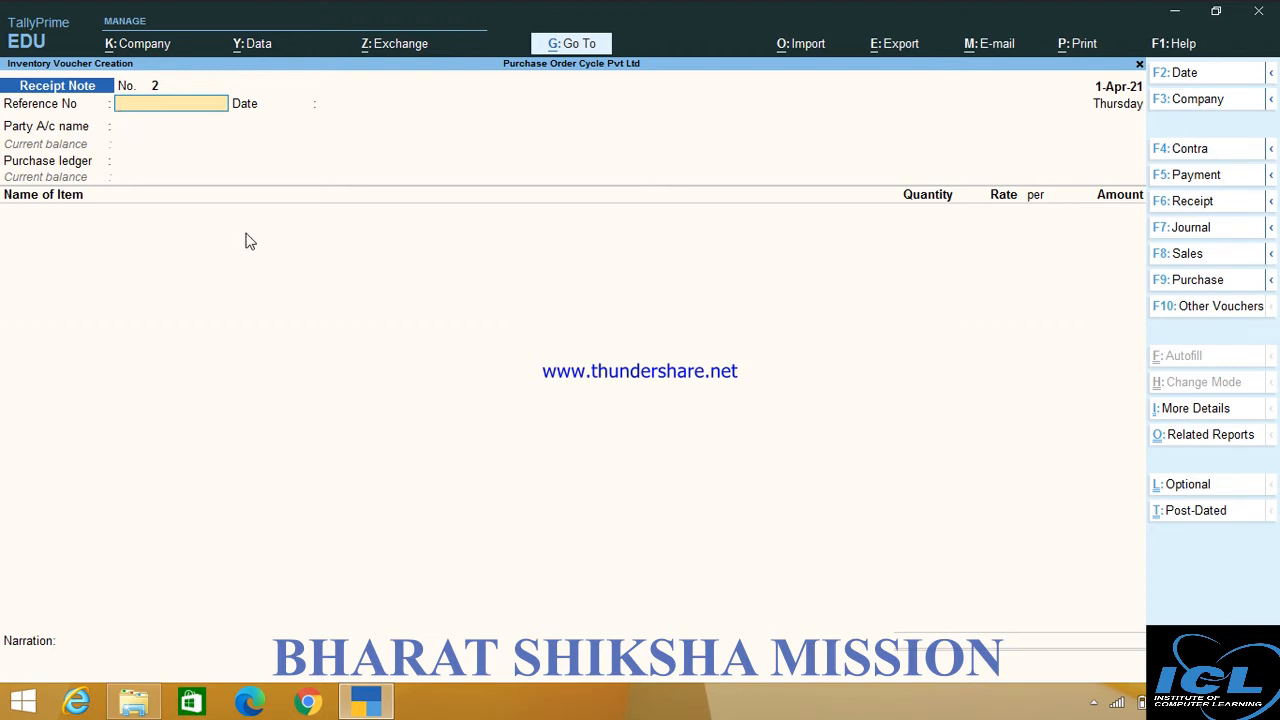
Check the Purchase Orders (Due Only) report for outstanding orders and return to voucher entry.
{"action": "left_click", "coordinate": [570, 43]}
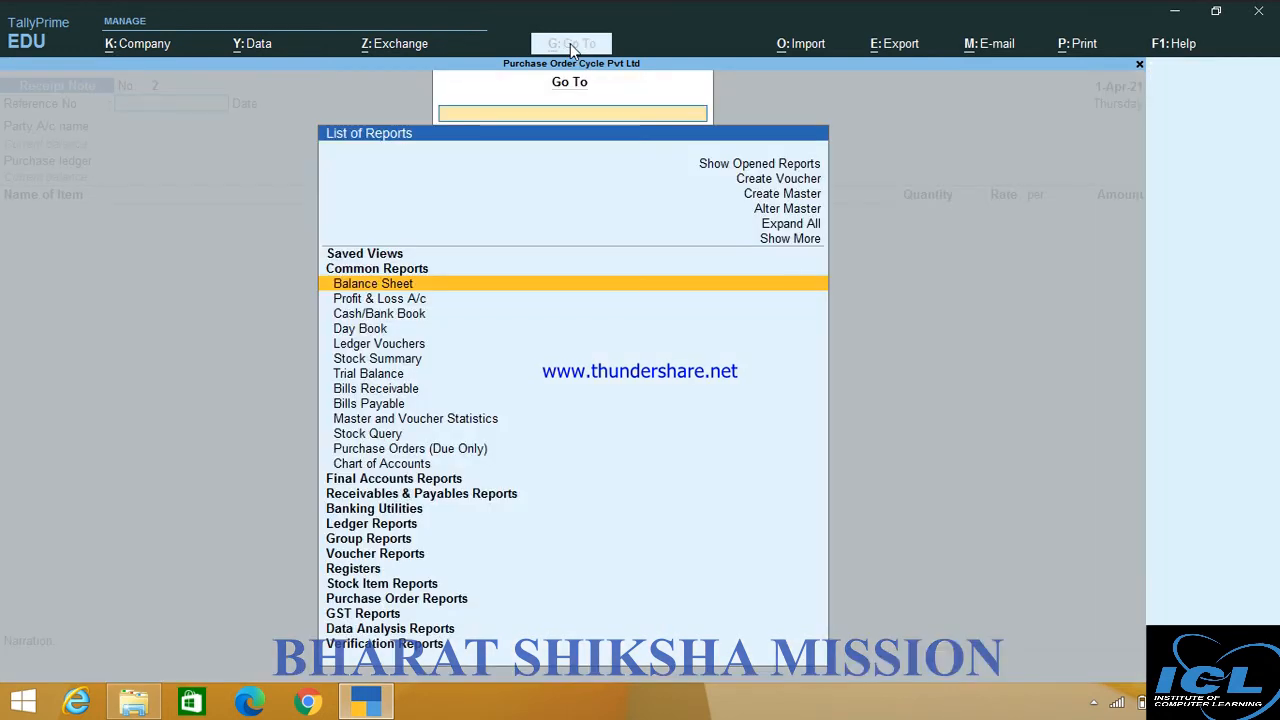
{"action": "left_click", "coordinate": [444, 452]}
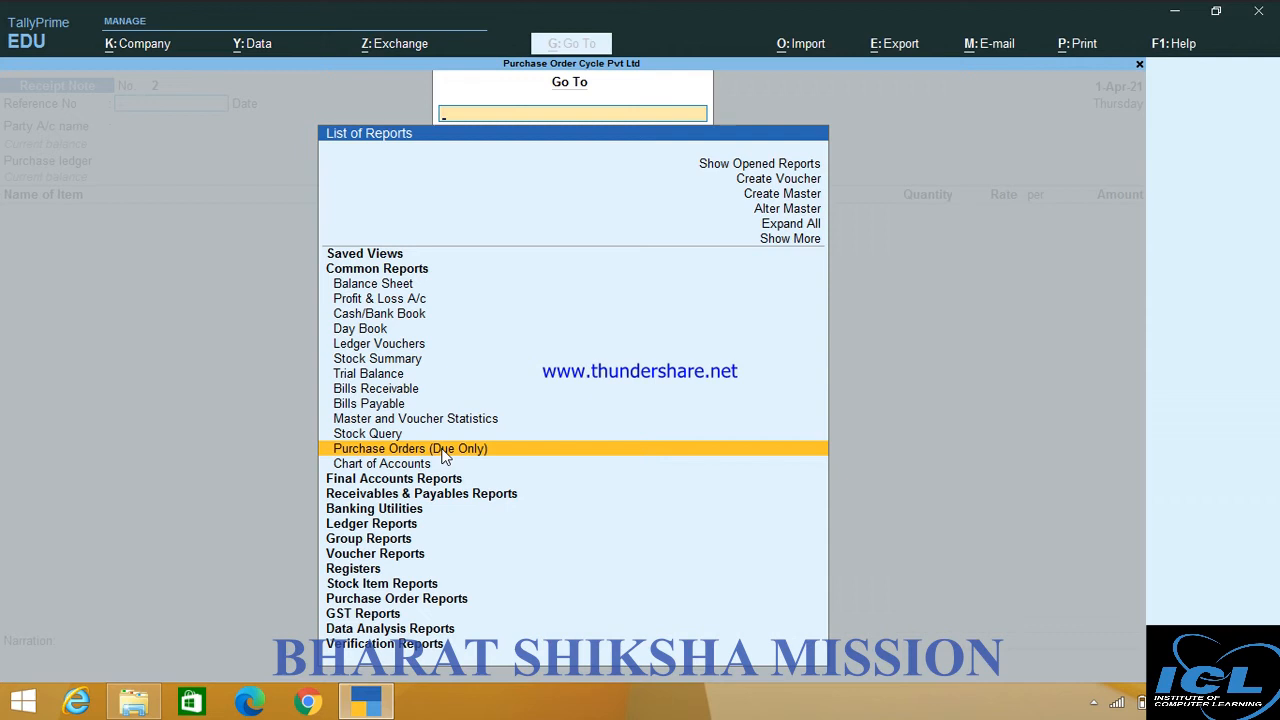
{"action": "left_click", "coordinate": [443, 452]}
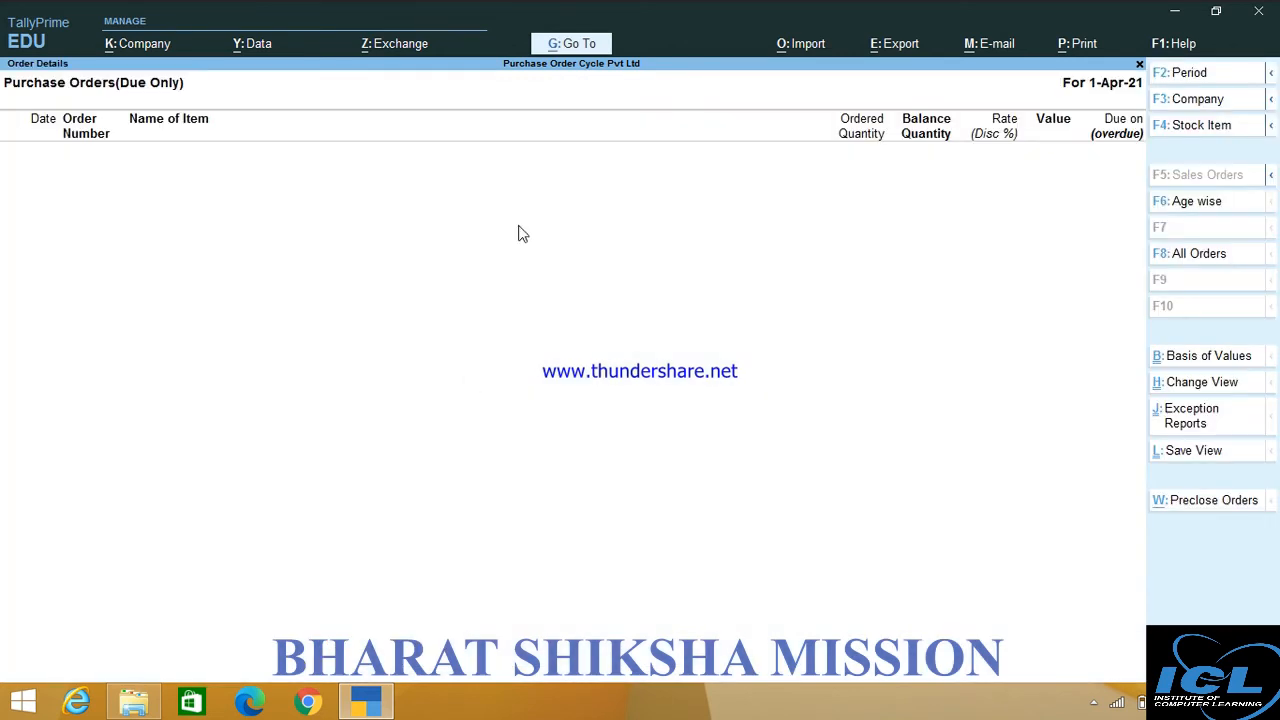
{"action": "key", "text": "Escape"}
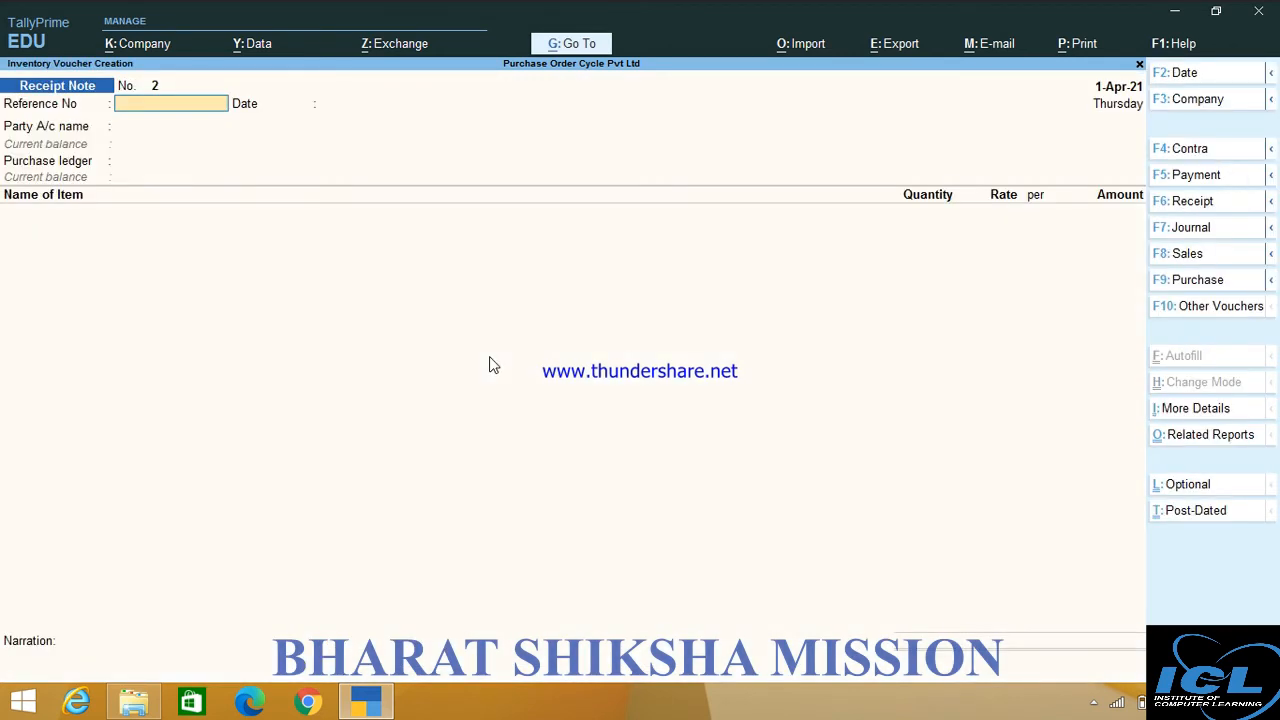
Quit the blank receipt note and review the received items' closing balances in the Stock Summary.
{"action": "key", "text": "Escape"}
{"action": "key", "text": "y"}
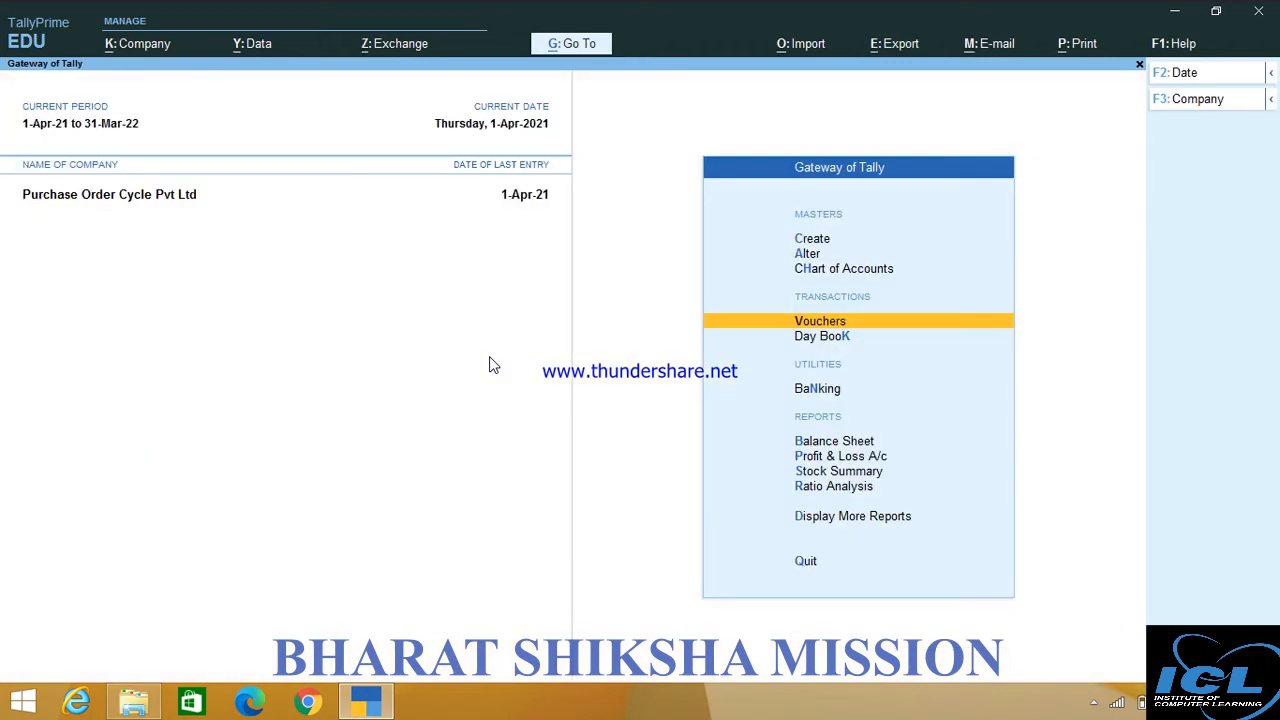
{"action": "key", "text": "Down"}
{"action": "key", "text": "Down"}
{"action": "key", "text": "Down"}
{"action": "key", "text": "Down"}
{"action": "key", "text": "Down"}
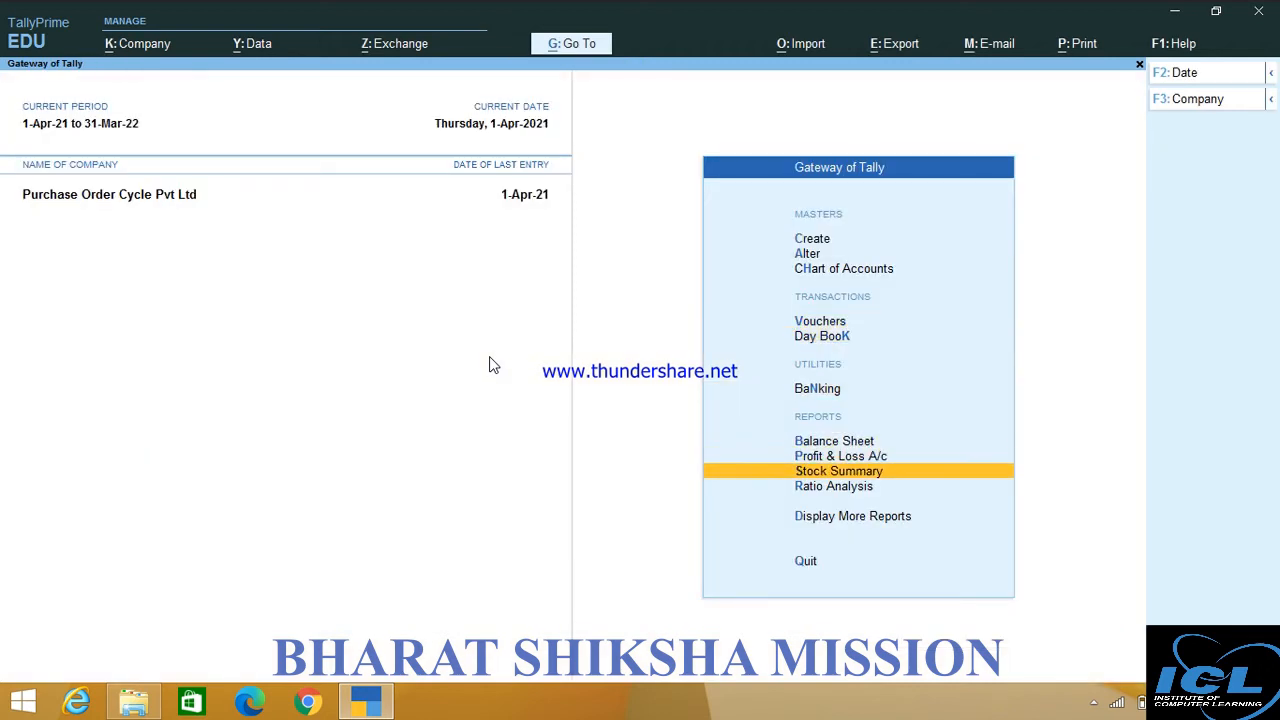
{"action": "key", "text": "Return"}
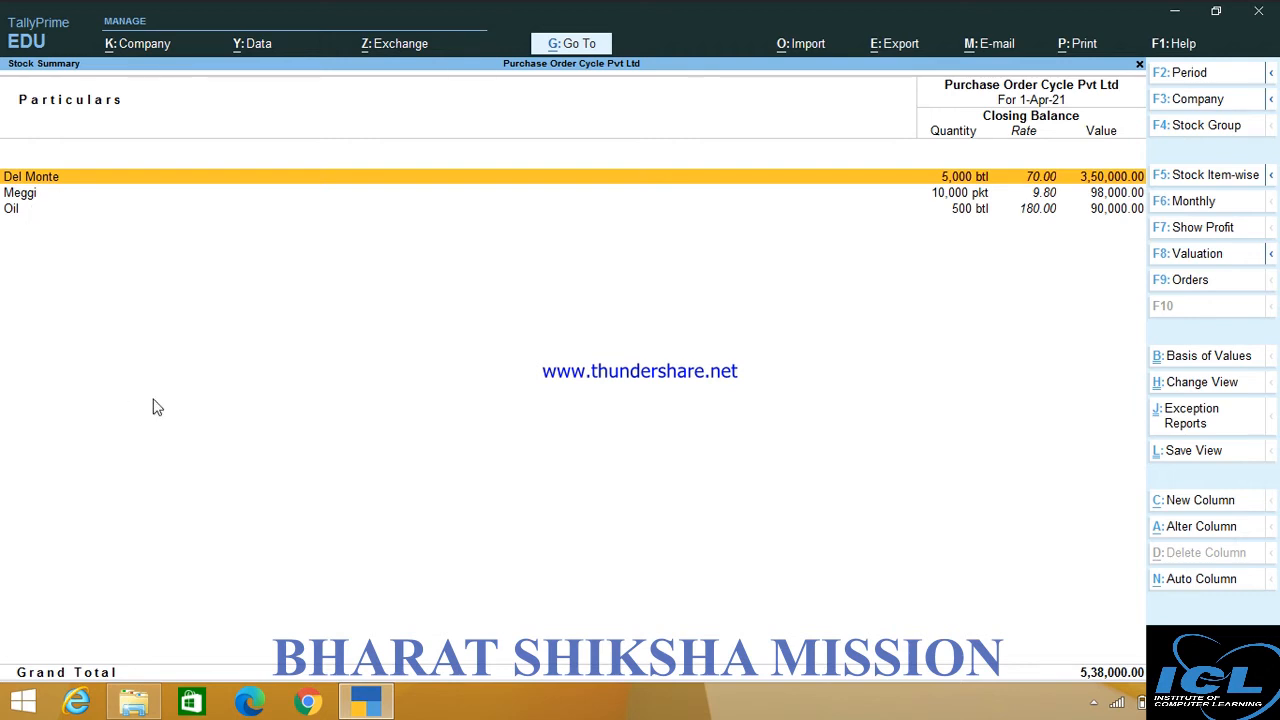
{"action": "key", "text": "Escape"}
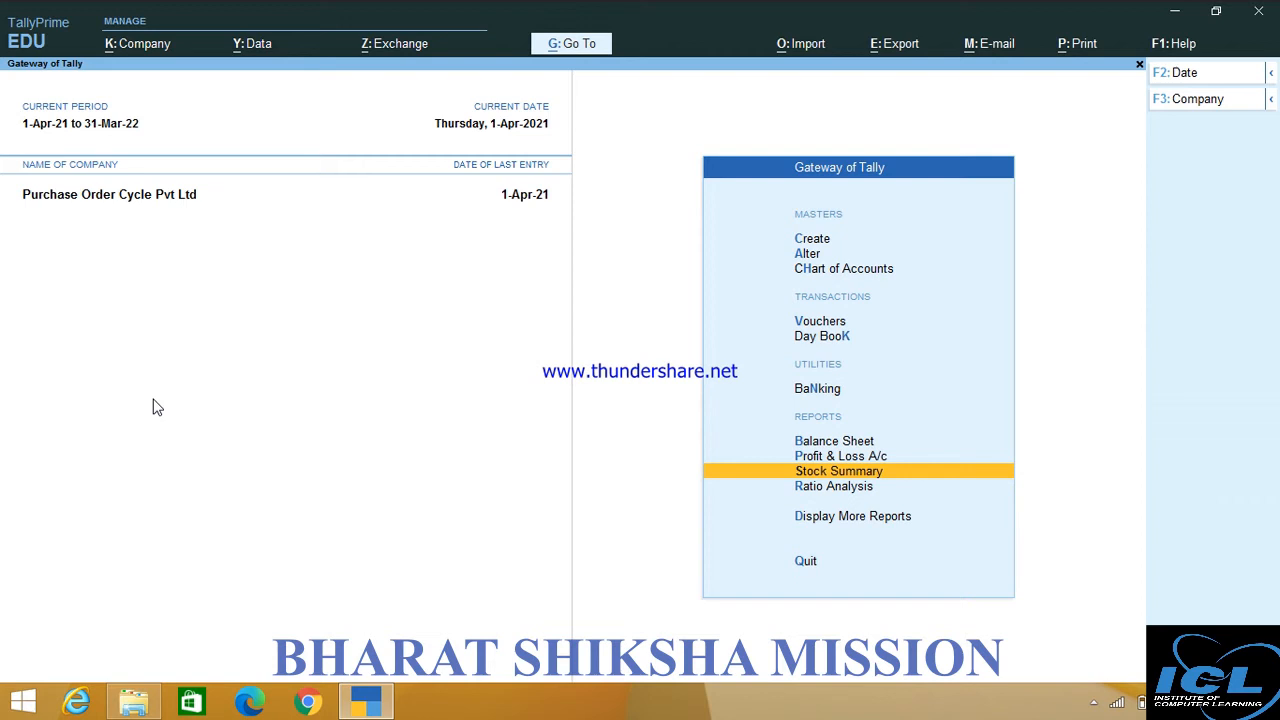
{"action": "key", "text": "Return"}
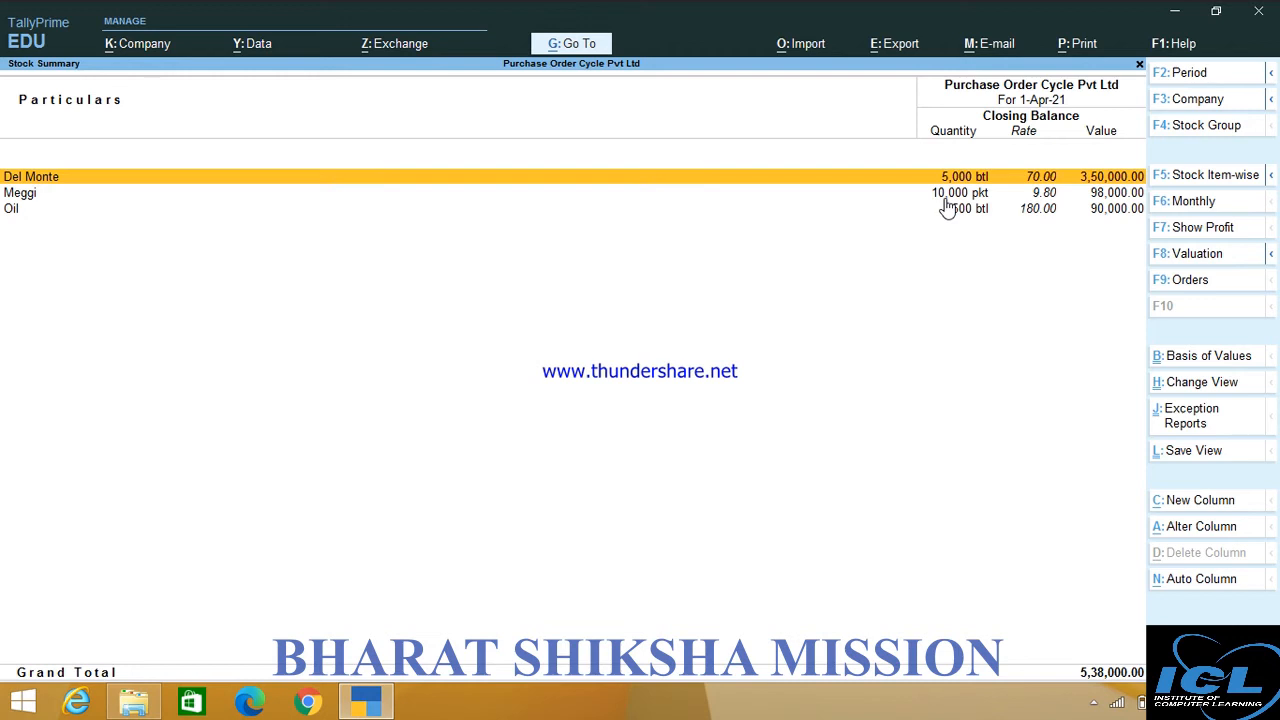
{"action": "key", "text": "Escape"}
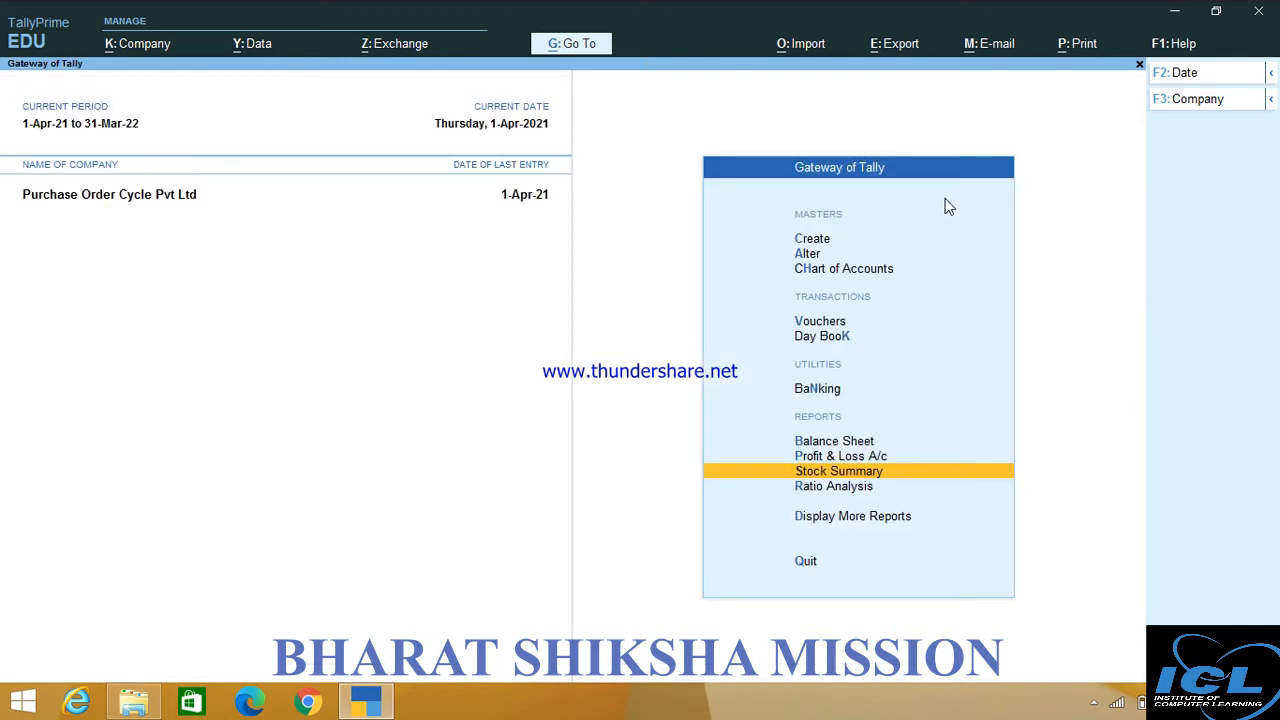
Start a Rejections Out inventory voucher for returning goods to the supplier.
{"action": "key", "text": "Up"}
{"action": "key", "text": "Up"}
{"action": "key", "text": "Up"}
{"action": "key", "text": "Up"}
{"action": "key", "text": "Up"}
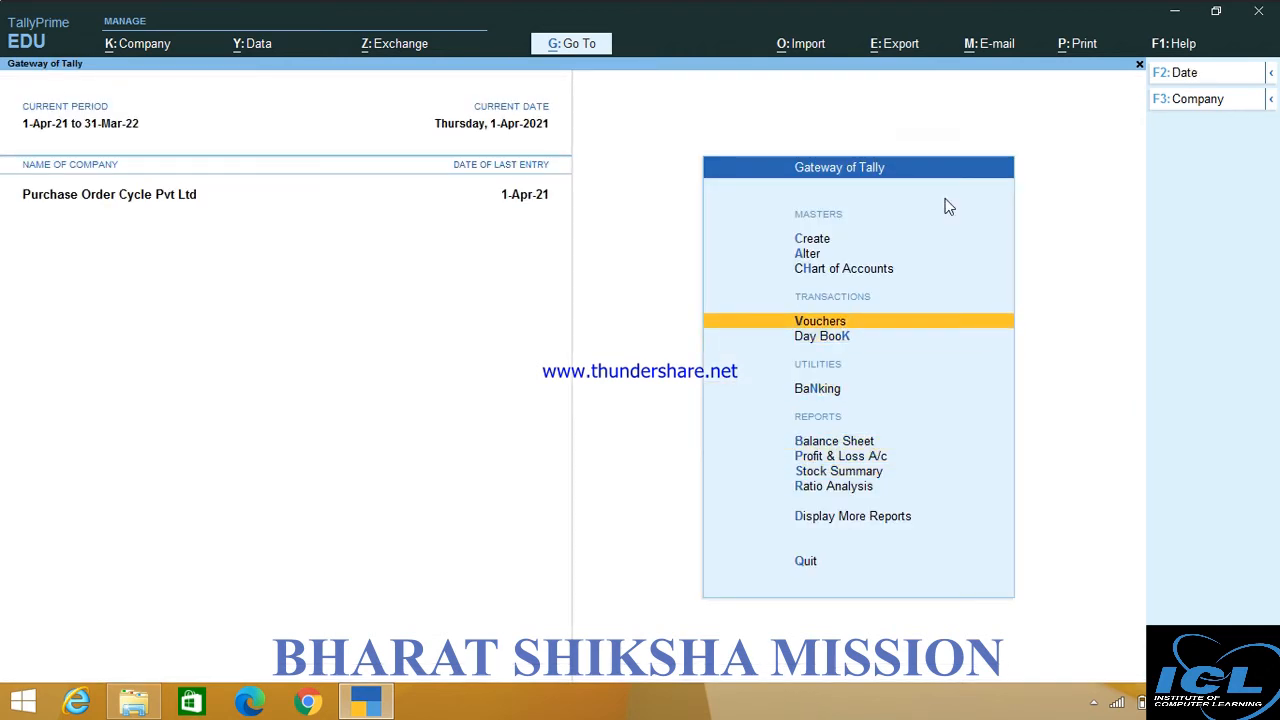
{"action": "key", "text": "Return"}
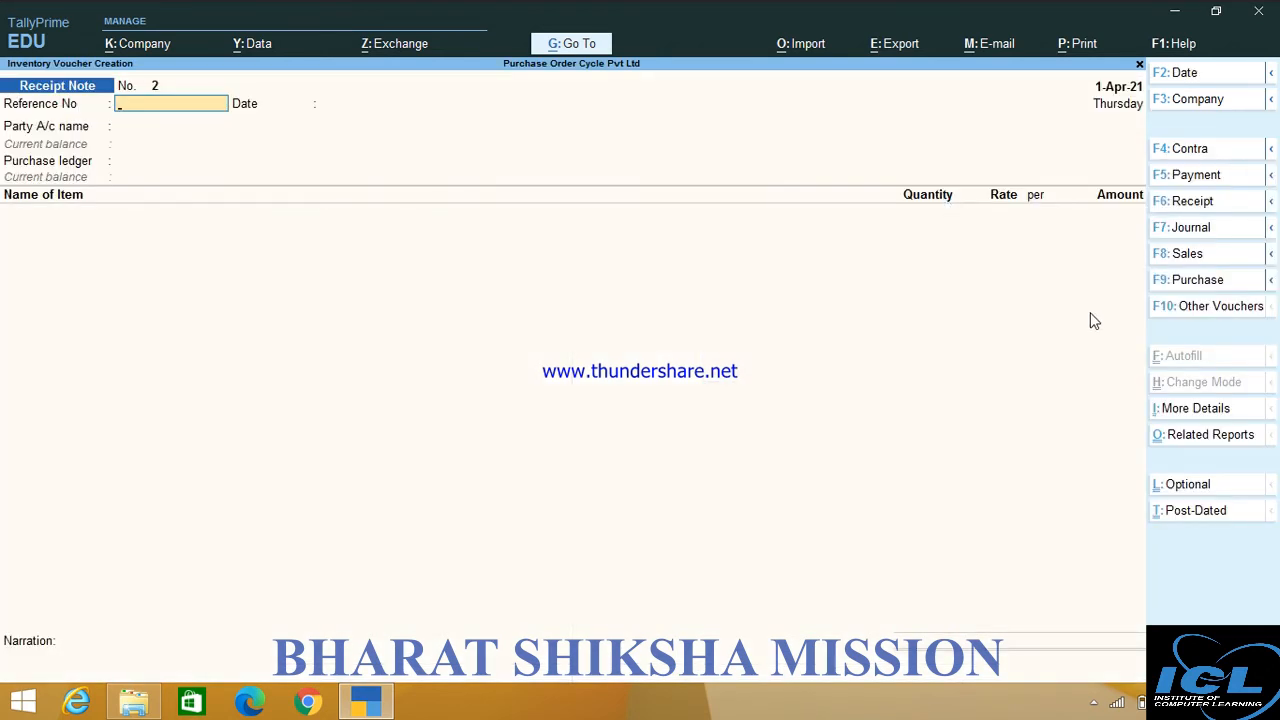
{"action": "left_click", "coordinate": [1186, 309]}
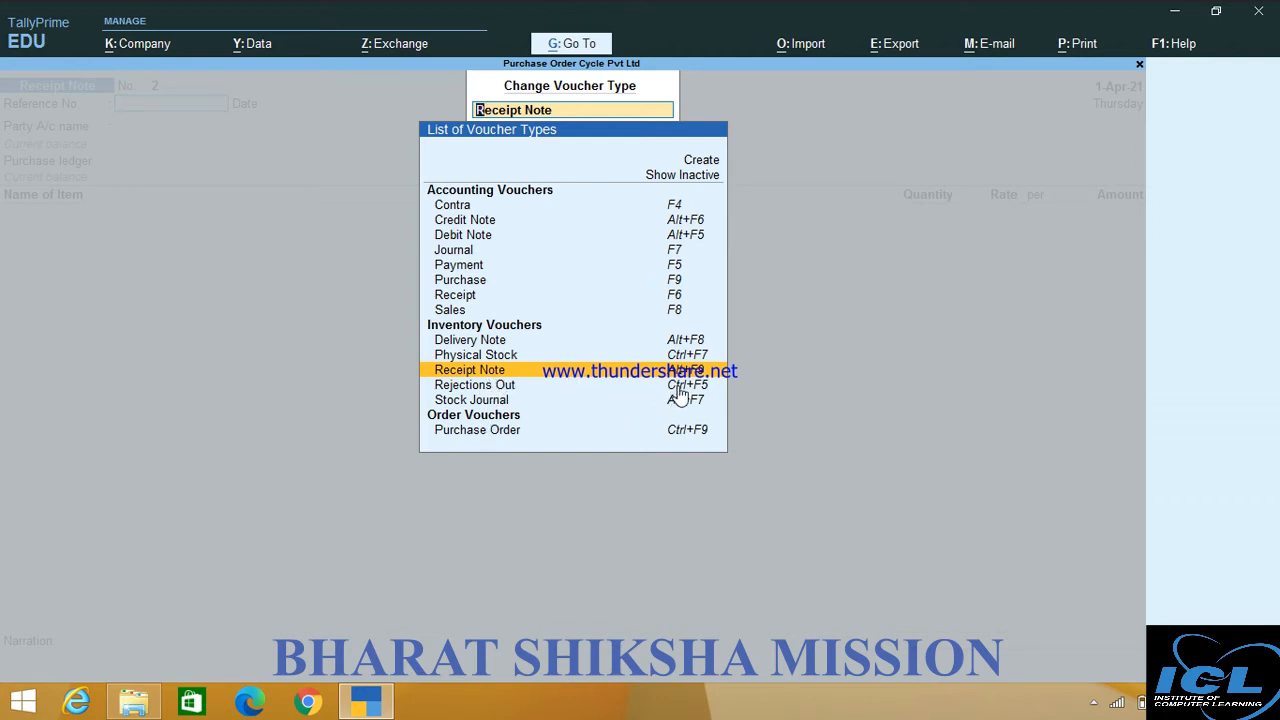
{"action": "left_click", "coordinate": [485, 388]}
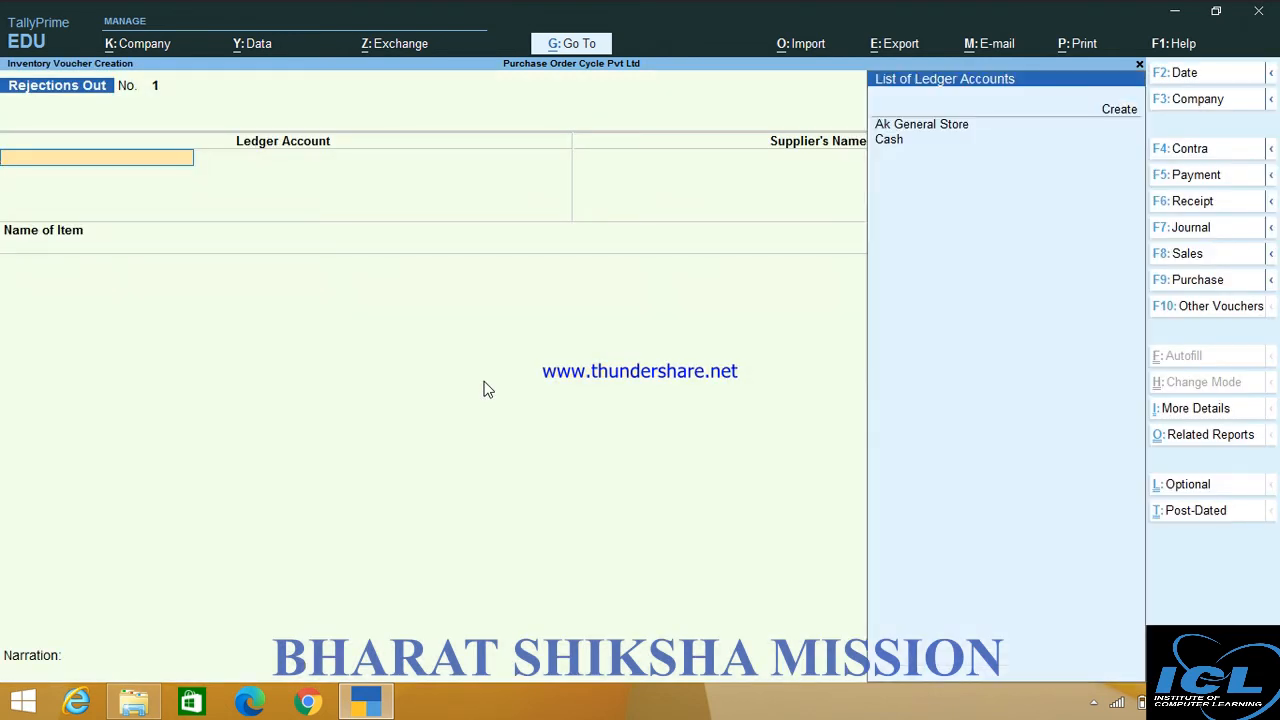
Choose Ak General Store as the rejection's ledger account and accept the default supplier name and address.
{"action": "key", "text": "Return"}
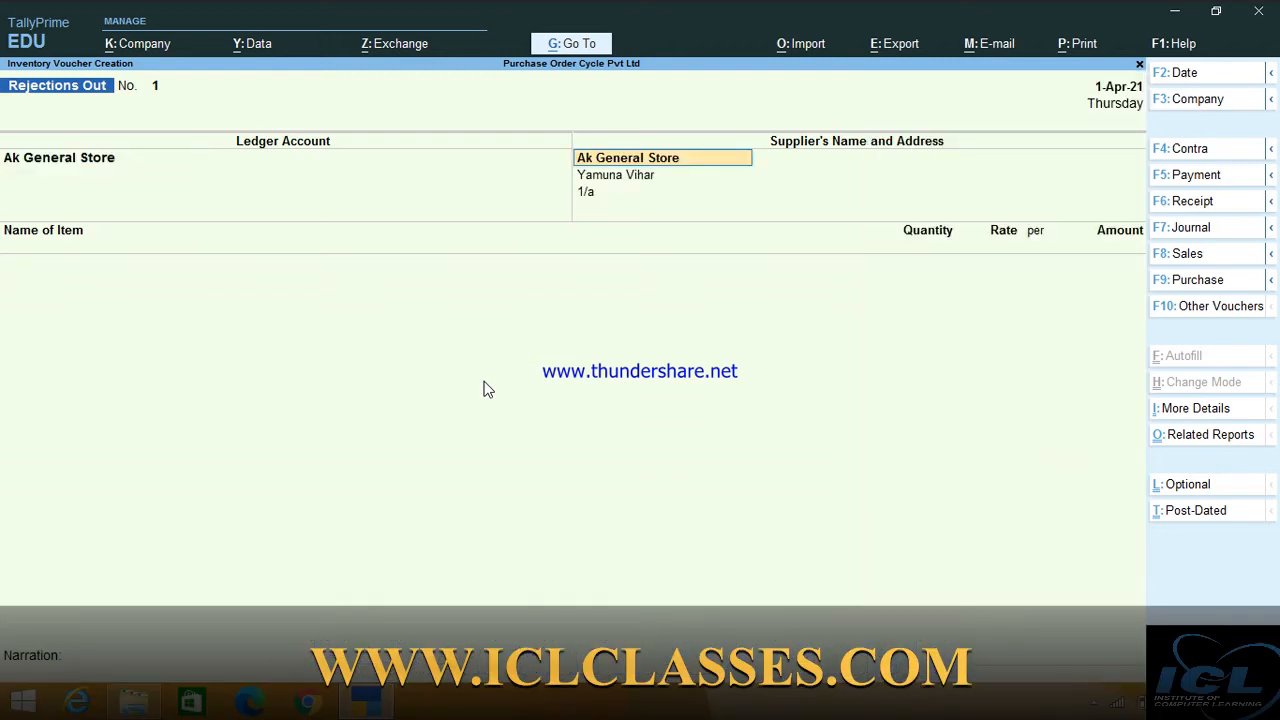
{"action": "key", "text": "Return"}
{"action": "key", "text": "Return"}
{"action": "key", "text": "Return"}
{"action": "key", "text": "Return"}
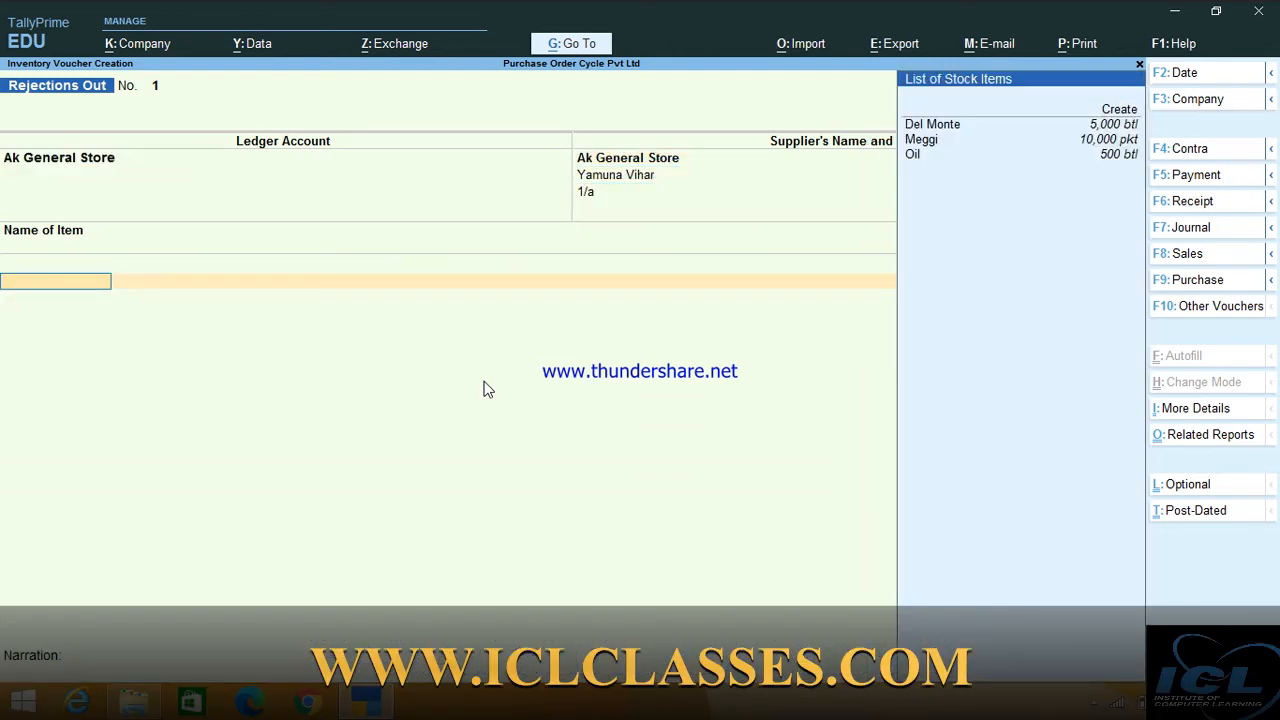
Add Meggi as the rejected item and link it to tracking number chl/001.
{"action": "key", "text": "Down"}
{"action": "key", "text": "Down"}
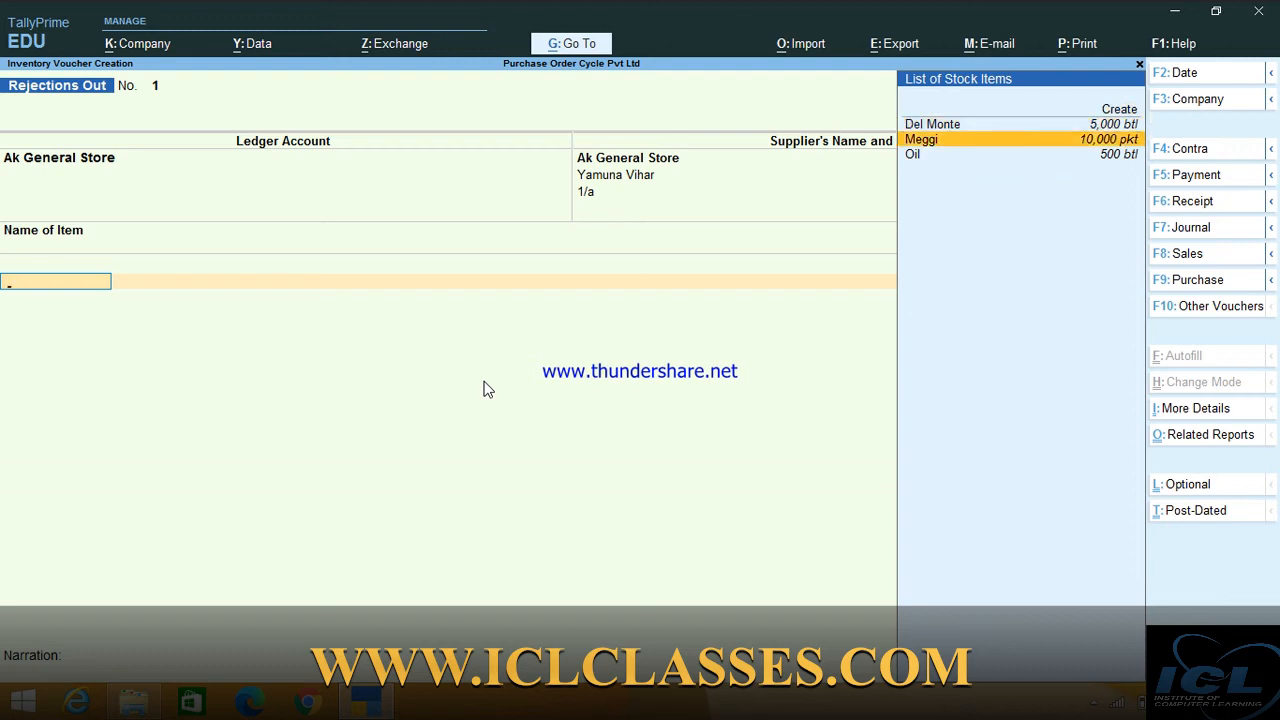
{"action": "key", "text": "Return"}
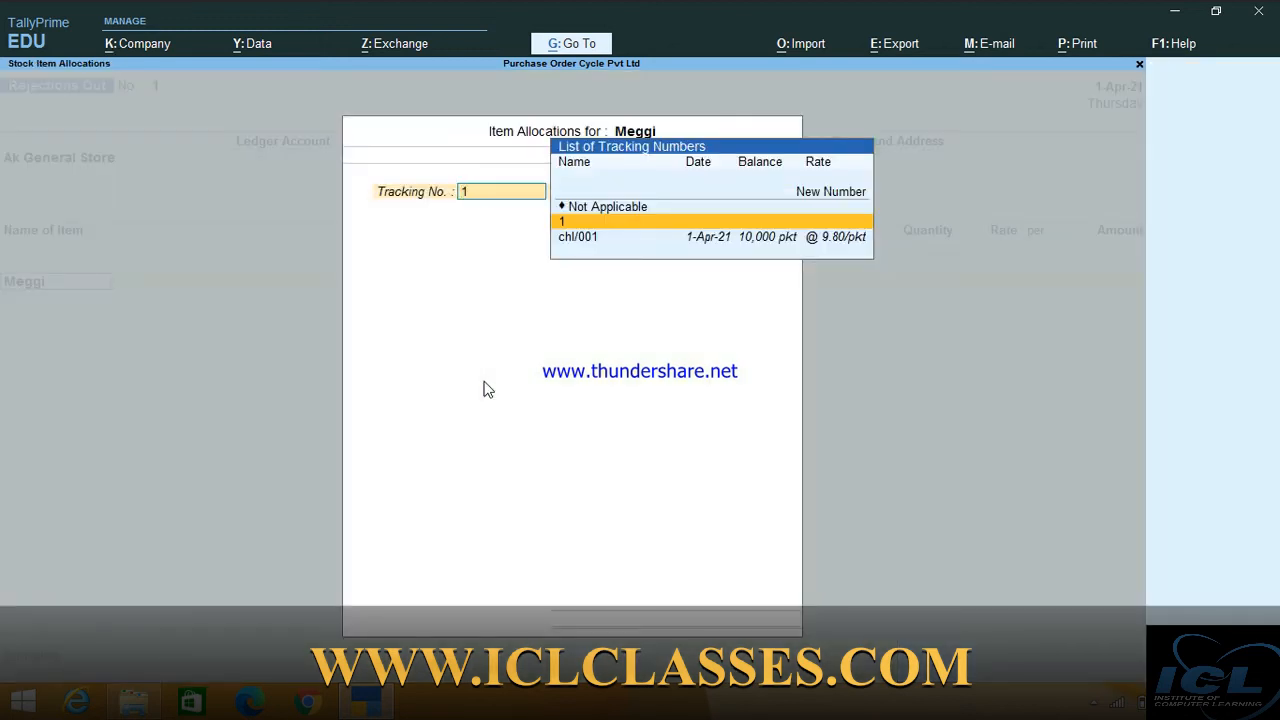
{"action": "key", "text": "Down"}
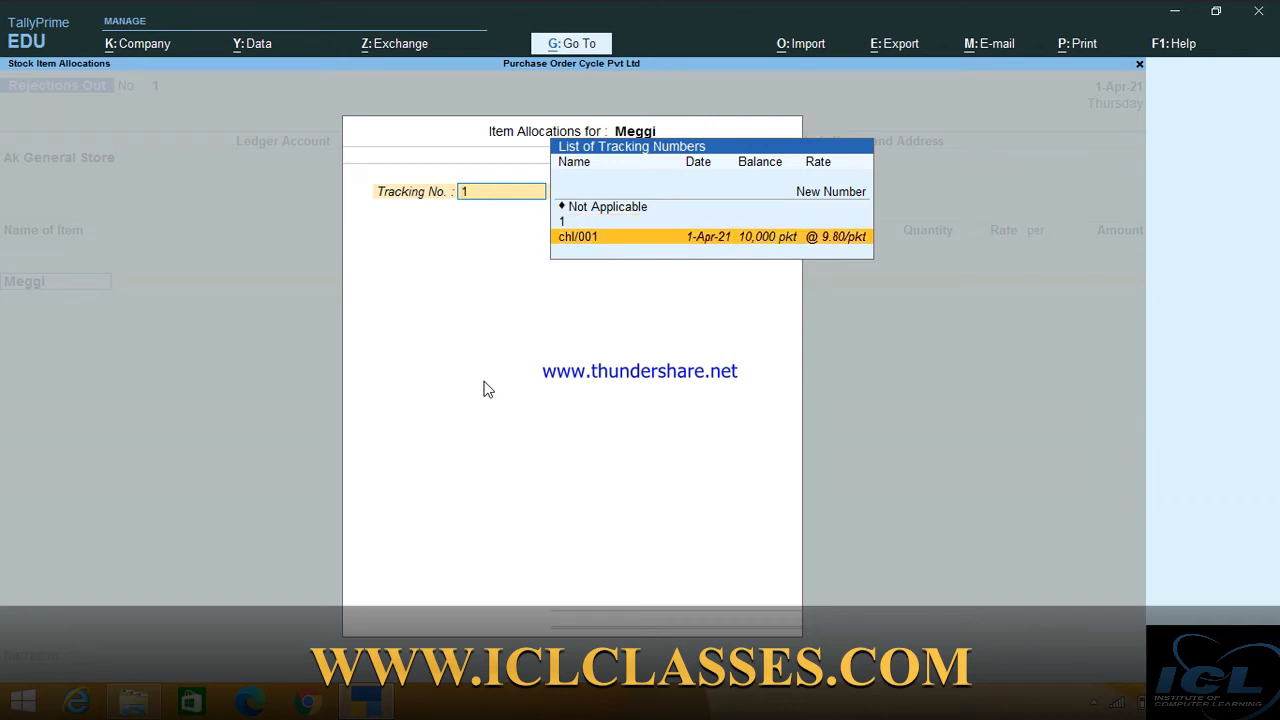
{"action": "key", "text": "Return"}
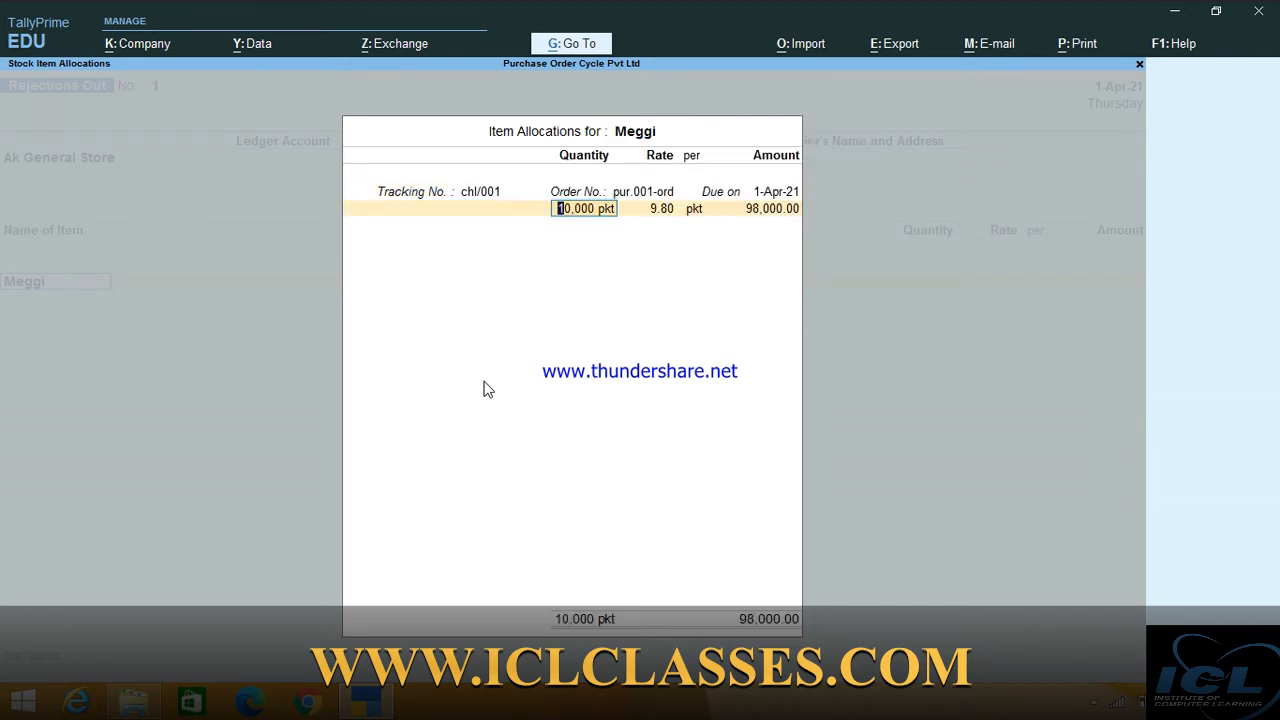
Set the rejected Meggi quantity to 50 pkt, keep the rate of 9.80, end the allocations and save the voucher.
{"action": "type", "text": "50"}
{"action": "key", "text": "Return"}
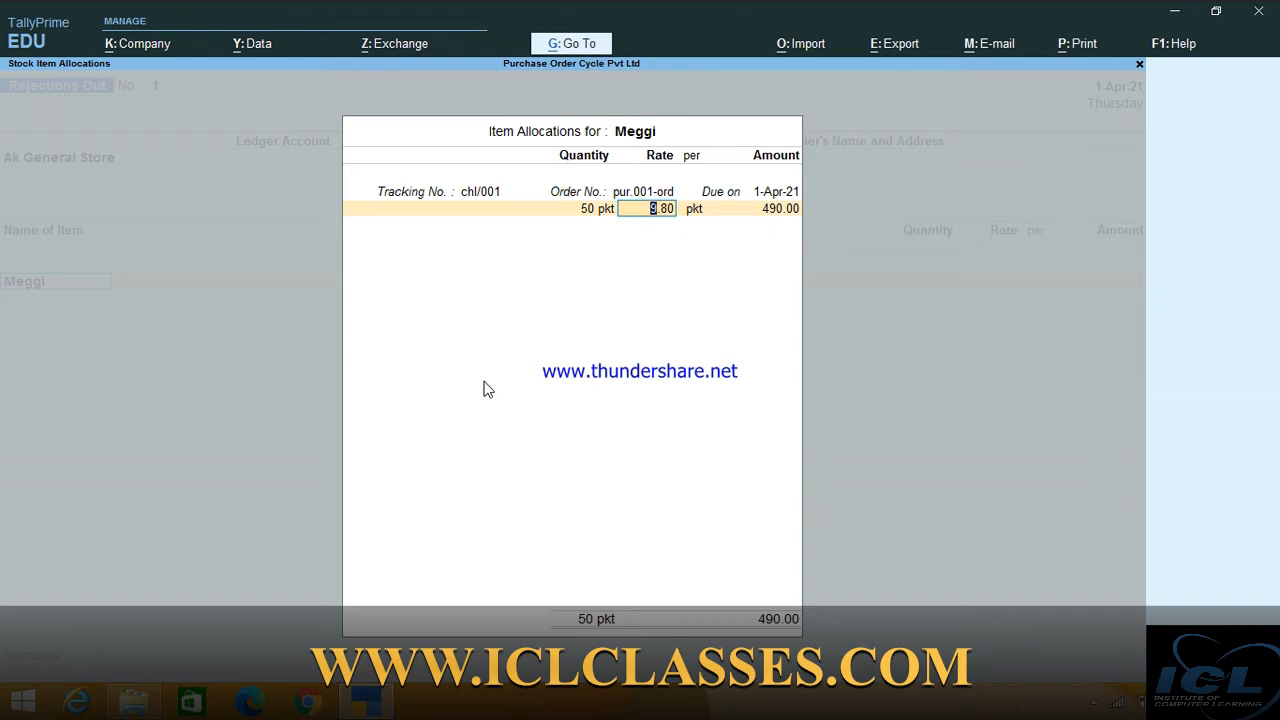
{"action": "key", "text": "Return"}
{"action": "key", "text": "Return"}
{"action": "key", "text": "Return"}
{"action": "key", "text": "Return"}
{"action": "key", "text": "Return"}
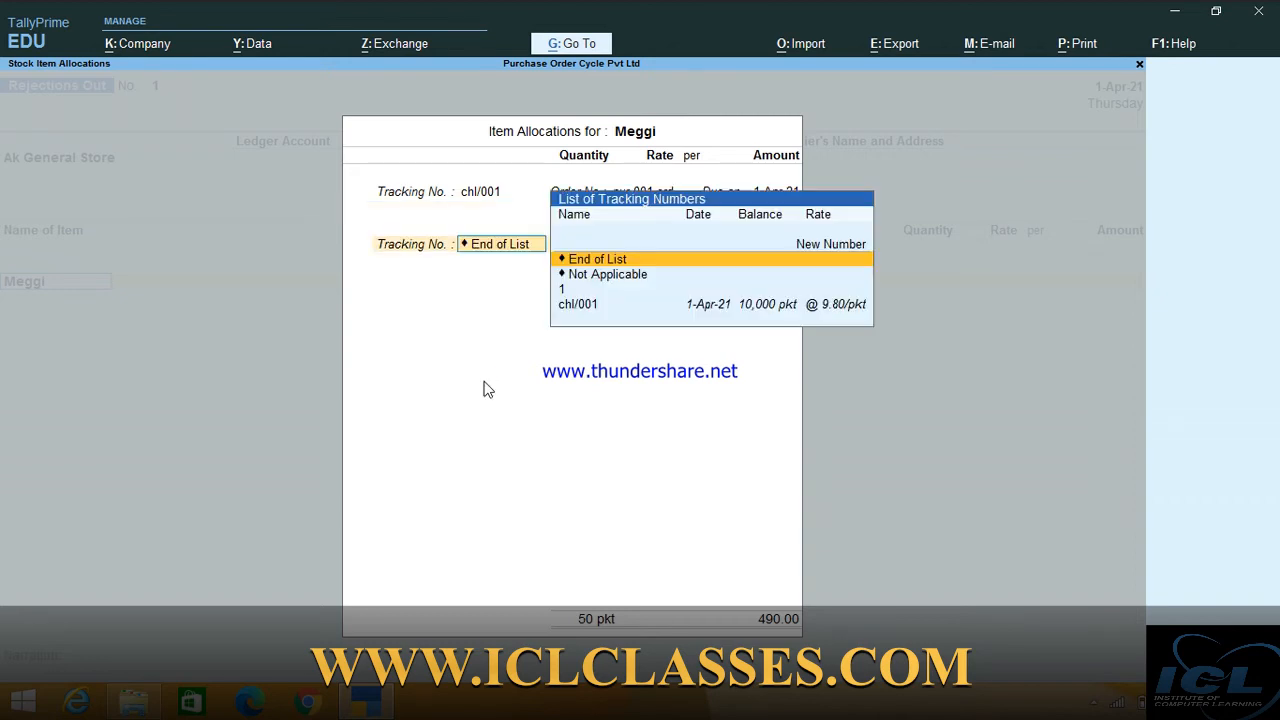
{"action": "key", "text": "Return"}
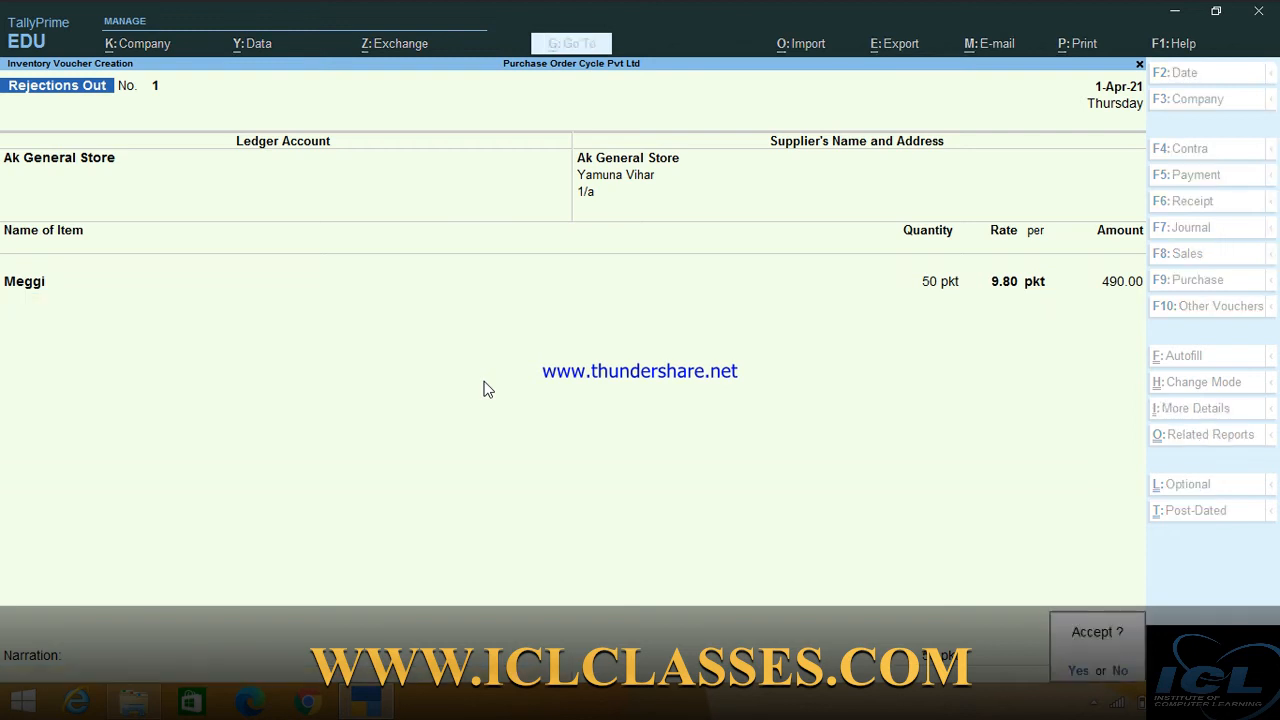
{"action": "key", "text": "Return"}
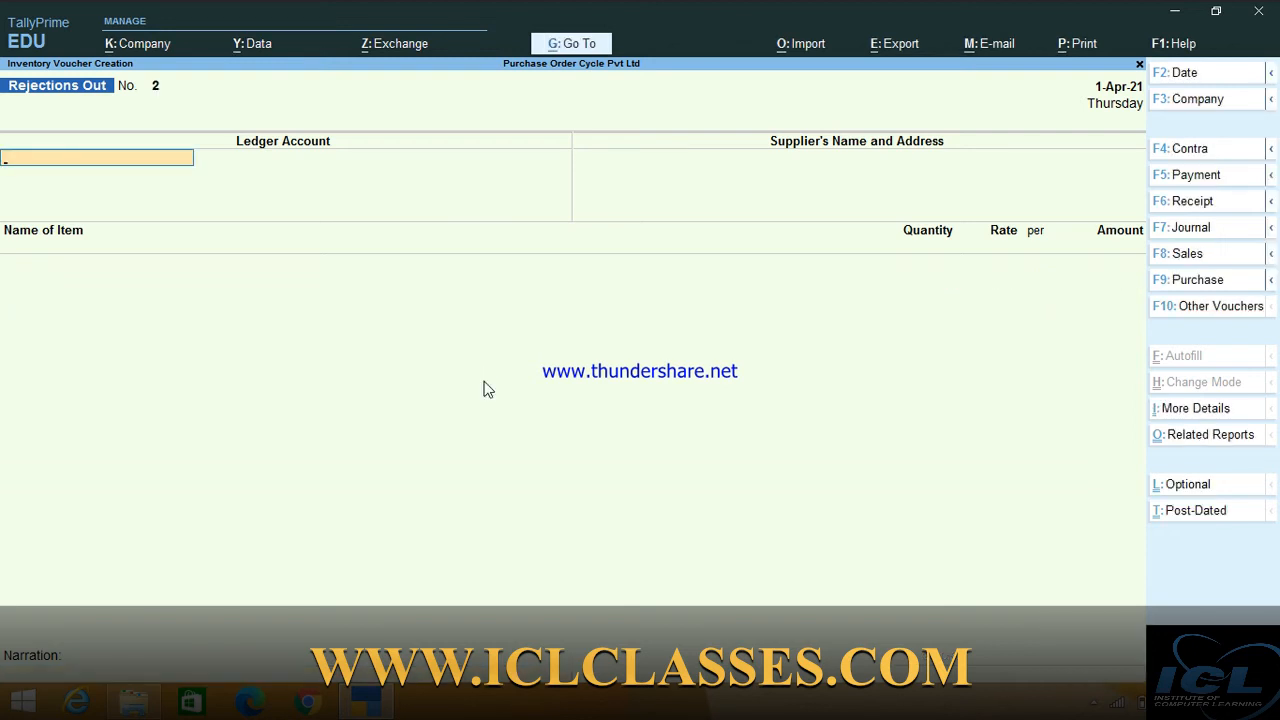
Leave voucher entry and check the stock balances after the Meggi rejection in the Stock Summary.
{"action": "key", "text": "Escape"}
{"action": "key", "text": "Return"}
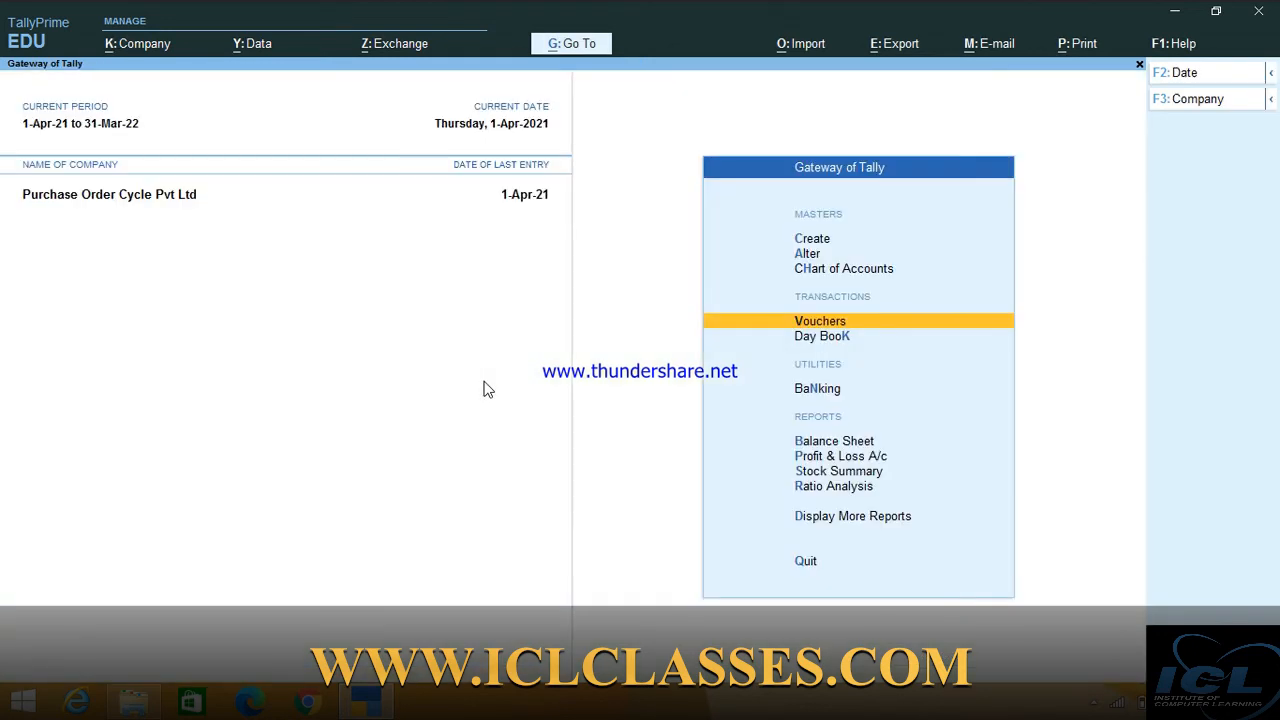
{"action": "key", "text": "Down"}
{"action": "key", "text": "Down"}
{"action": "key", "text": "Down"}
{"action": "key", "text": "Down"}
{"action": "key", "text": "Down"}
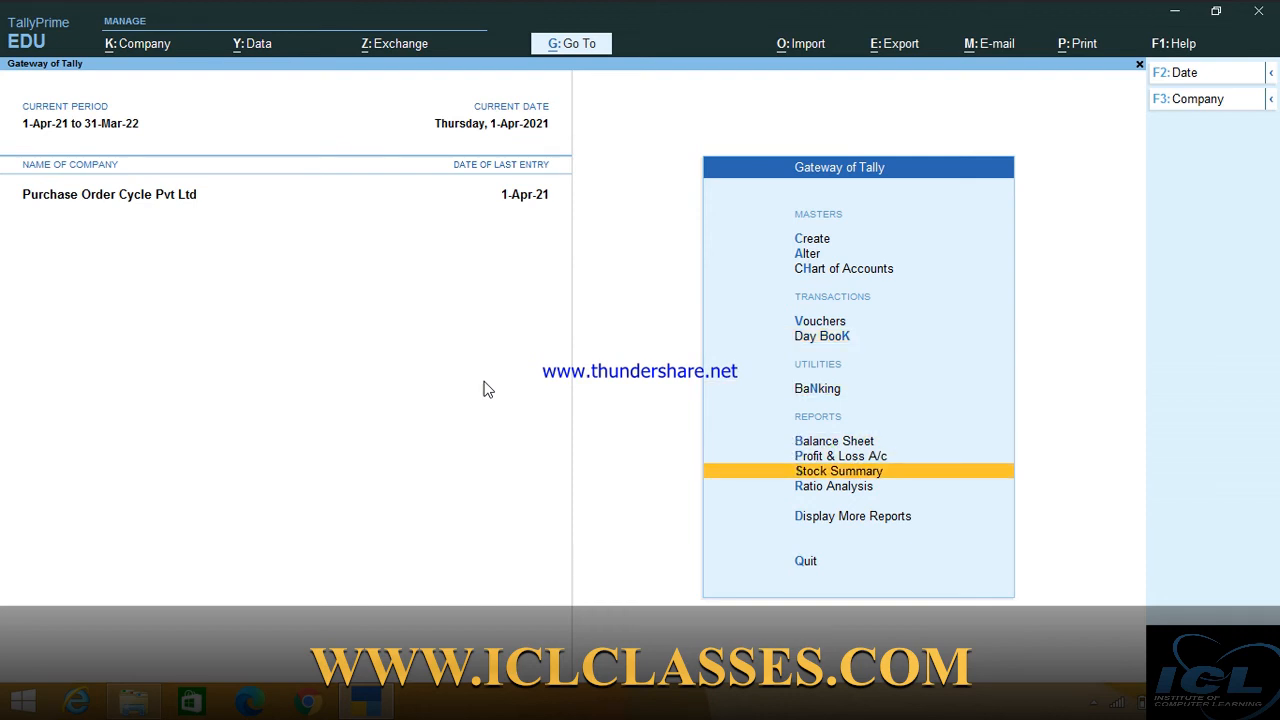
{"action": "key", "text": "Return"}
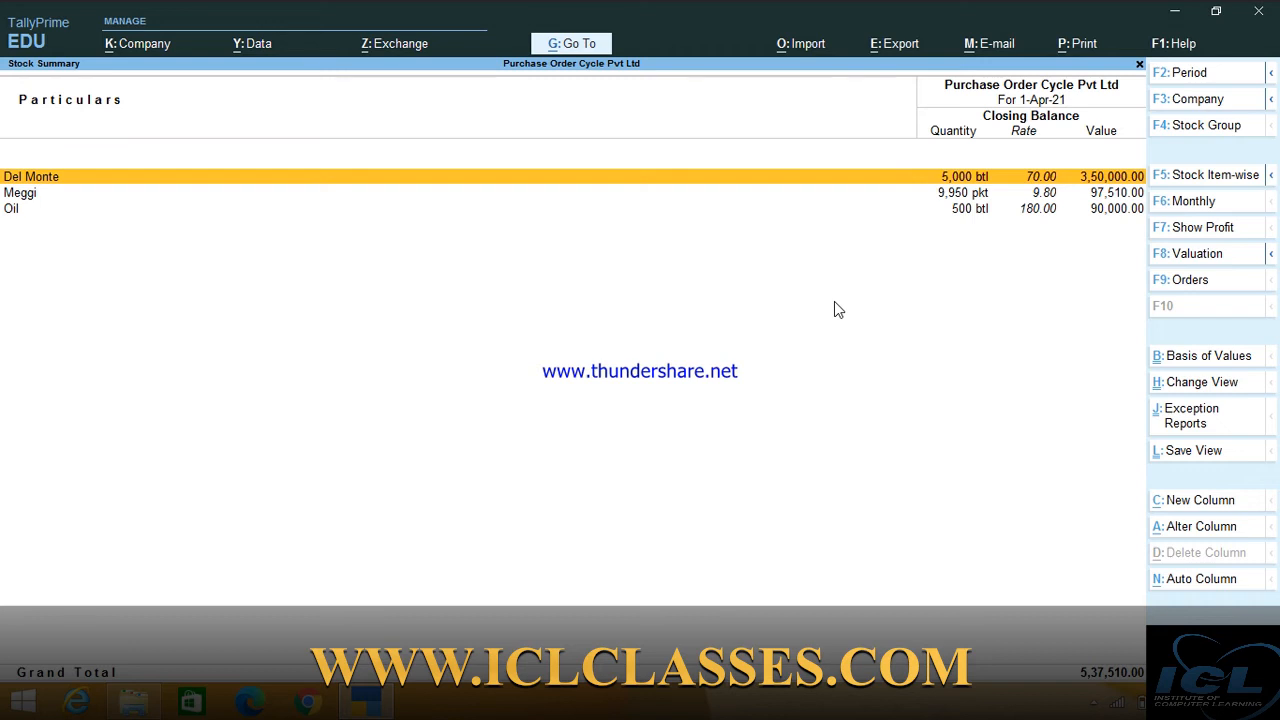
{"action": "key", "text": "Escape"}
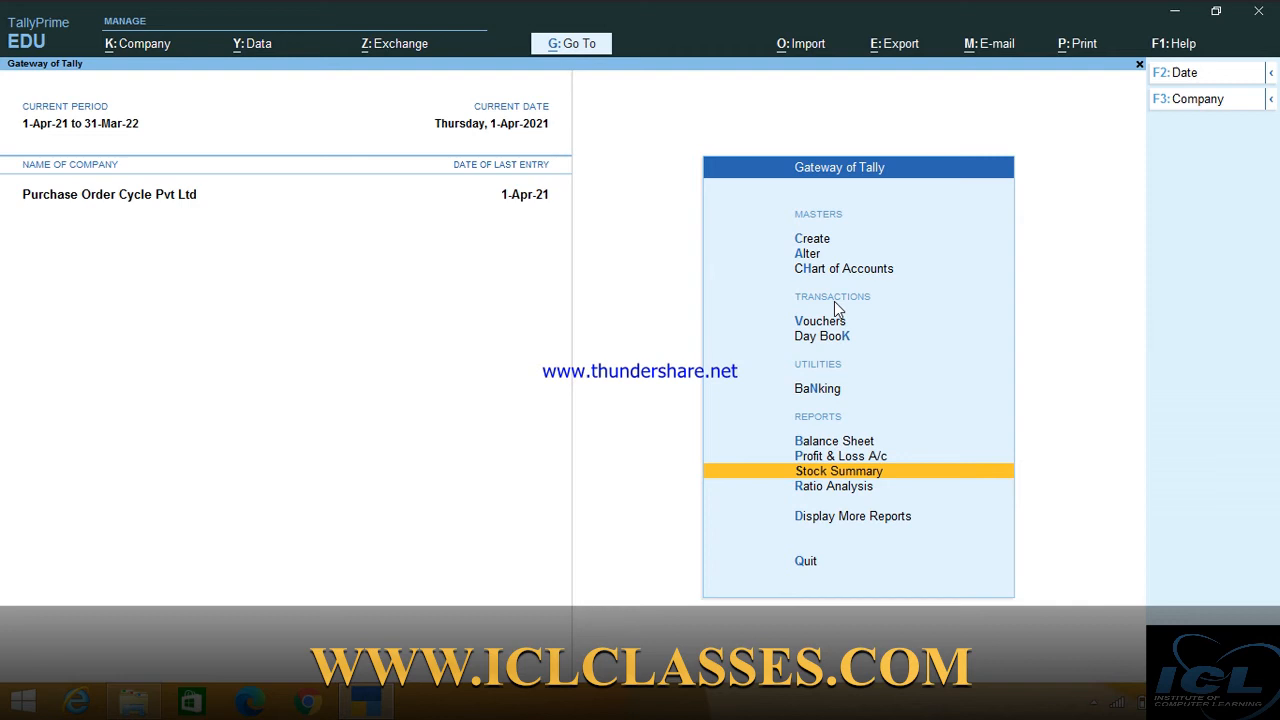
Start a purchase voucher with supplier invoice number bill/001 dated 1-Apr-21.
{"action": "key", "text": "Up"}
{"action": "key", "text": "Up"}
{"action": "key", "text": "Up"}
{"action": "key", "text": "Up"}
{"action": "key", "text": "Up"}
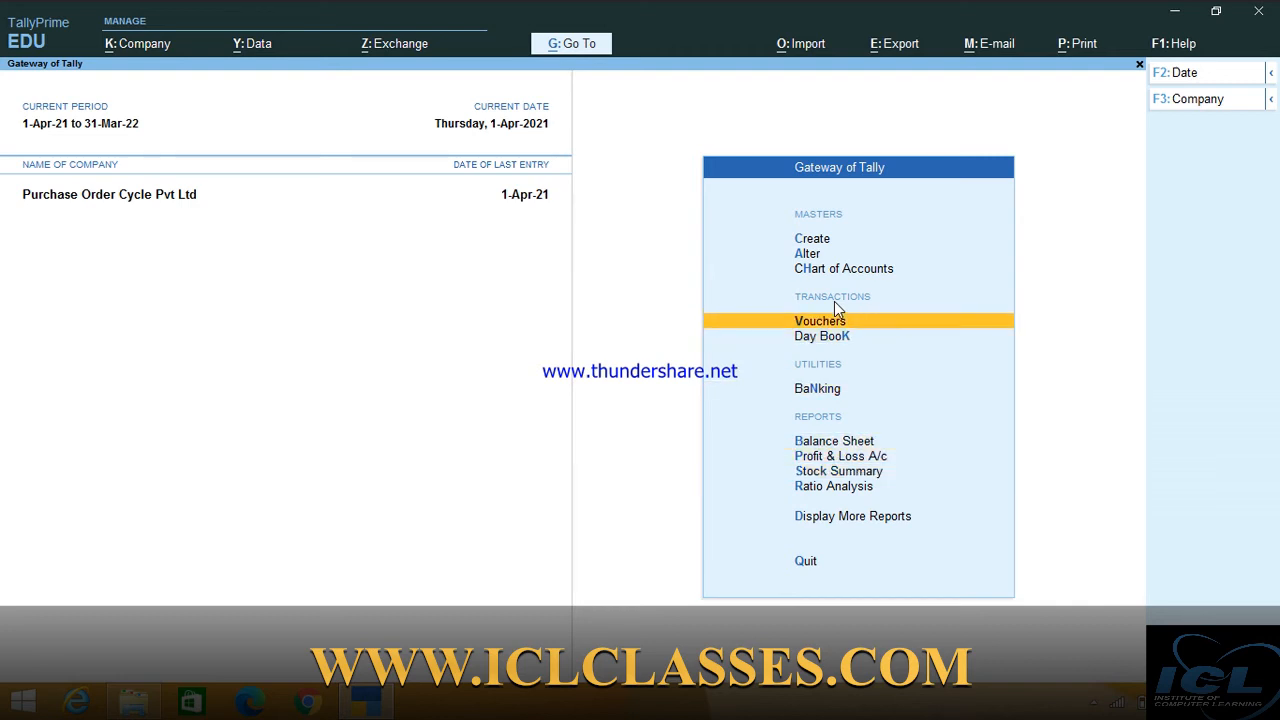
{"action": "key", "text": "Return"}
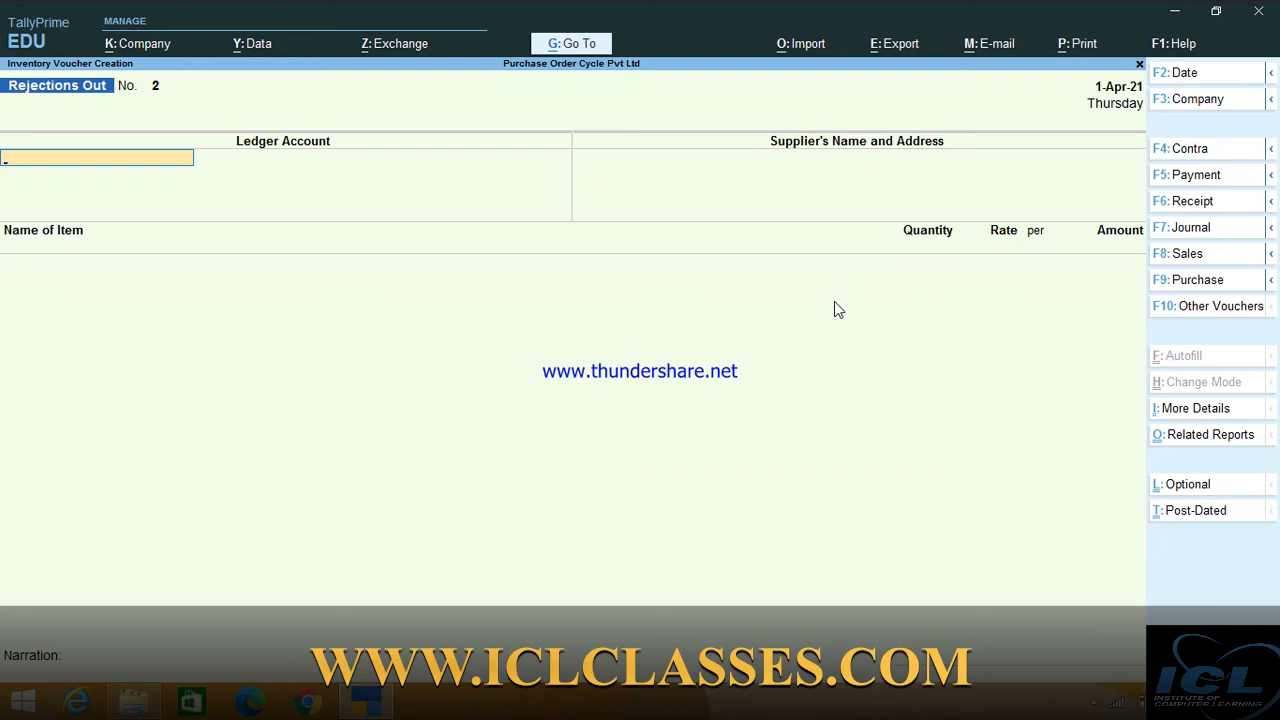
{"action": "key", "text": "F9"}
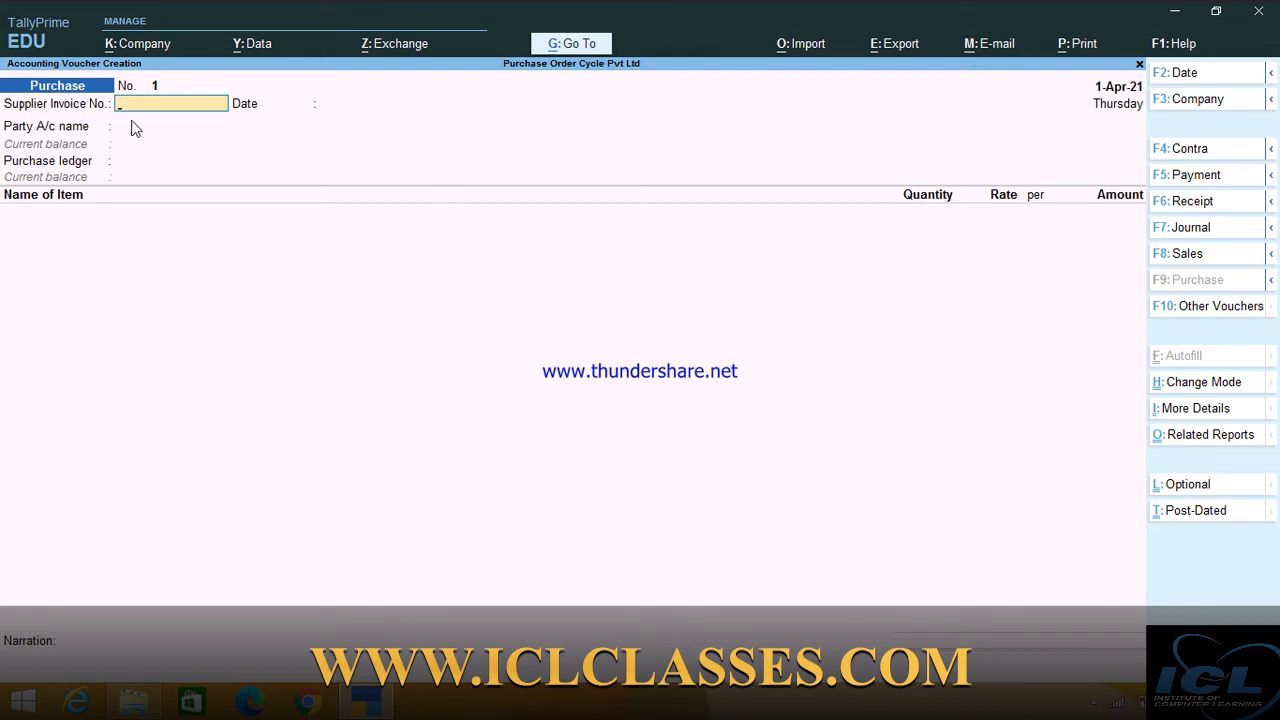
{"action": "type", "text": "bill/001"}
{"action": "key", "text": "Return"}
{"action": "key", "text": "Return"}
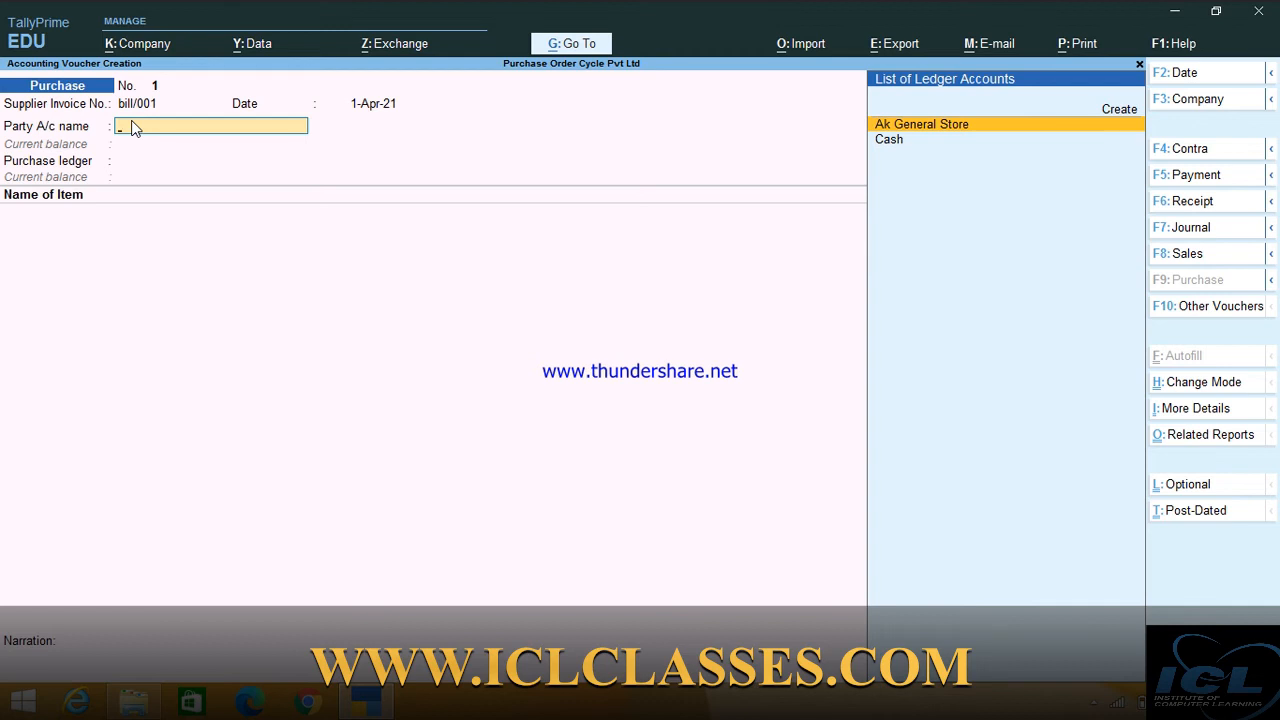
Choose Ak General Store as the party, link receipt note chl/001 and leave the remaining receipt details blank.
{"action": "key", "text": "Return"}
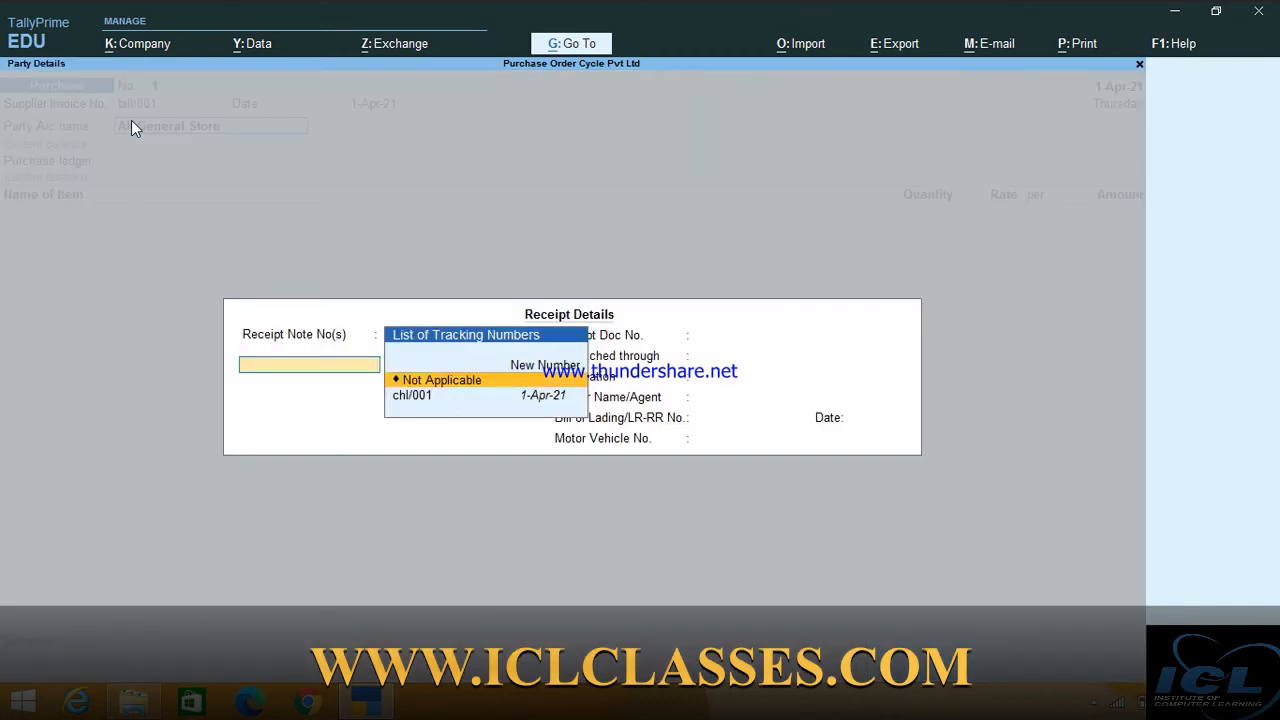
{"action": "key", "text": "Down"}
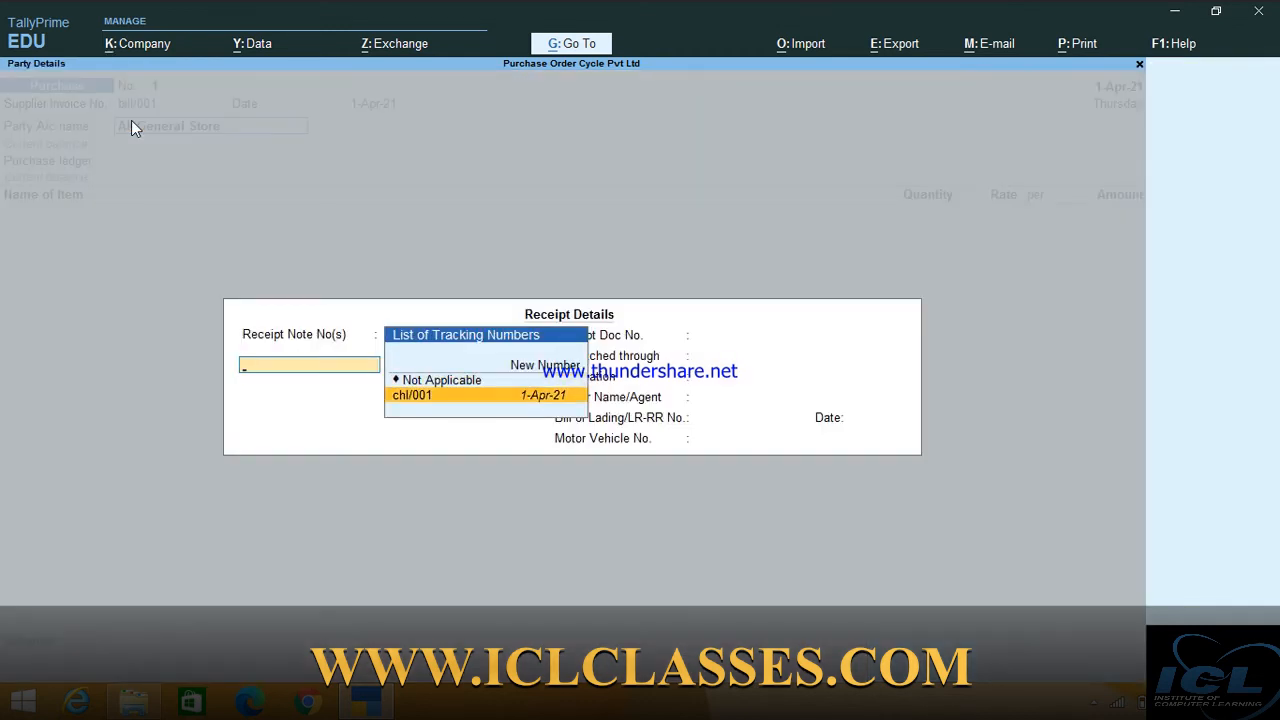
{"action": "key", "text": "Return"}
{"action": "key", "text": "Return"}
{"action": "key", "text": "Return"}
{"action": "key", "text": "Return"}
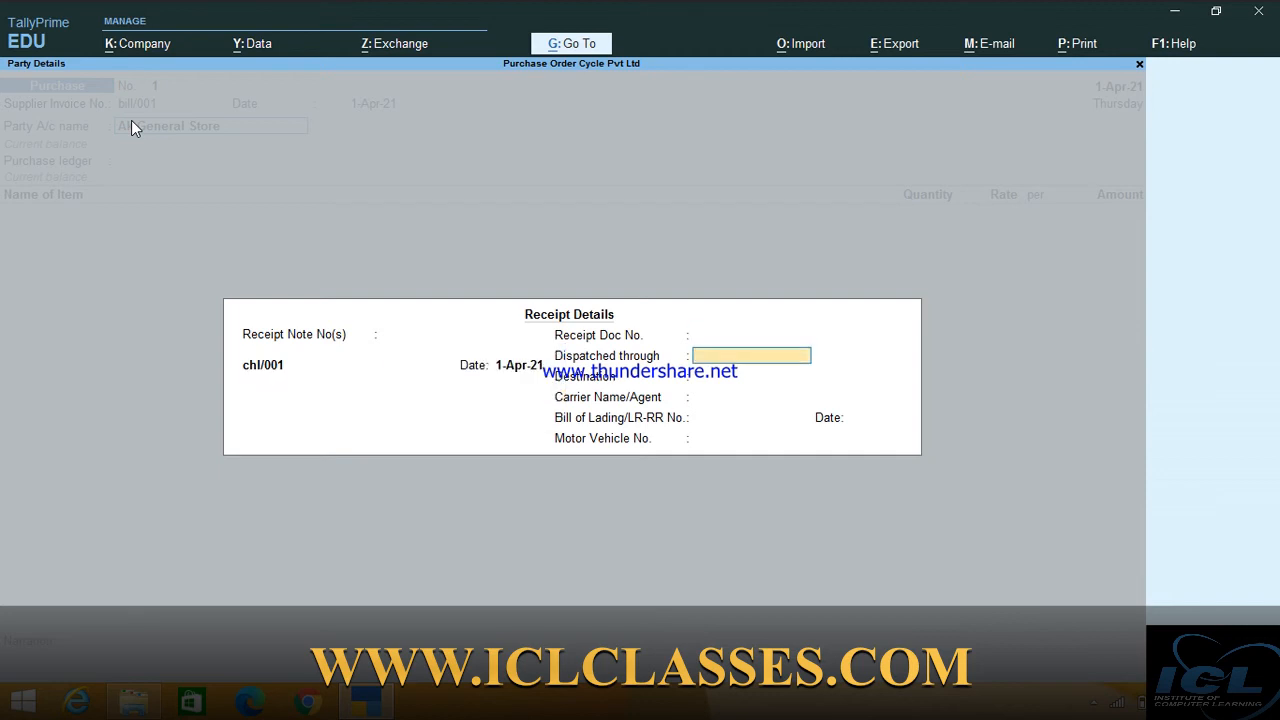
{"action": "key", "text": "Return"}
{"action": "key", "text": "Return"}
{"action": "key", "text": "Return"}
{"action": "key", "text": "Return"}
{"action": "key", "text": "Return"}
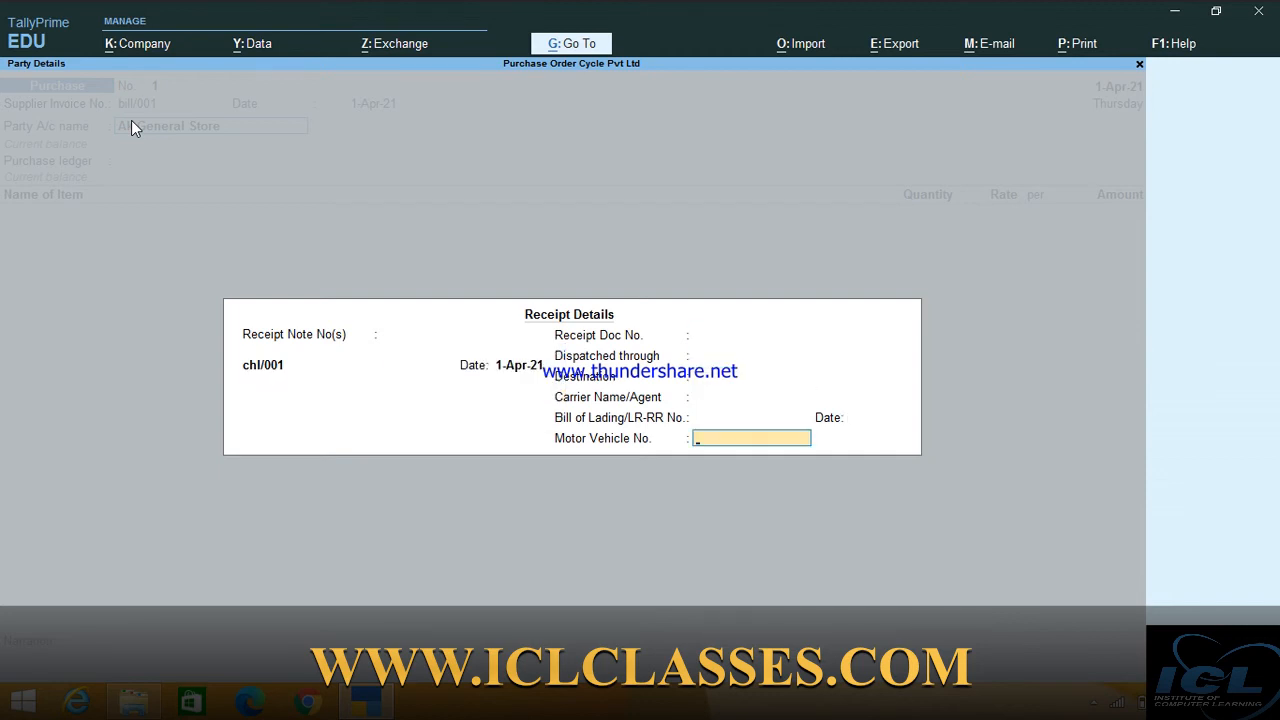
{"action": "key", "text": "Return"}
Accept the default supplier details for Ak General Store and keep Purchase as the purchase ledger.
{"action": "key", "text": "Return"}
{"action": "key", "text": "Return"}
{"action": "key", "text": "Return"}
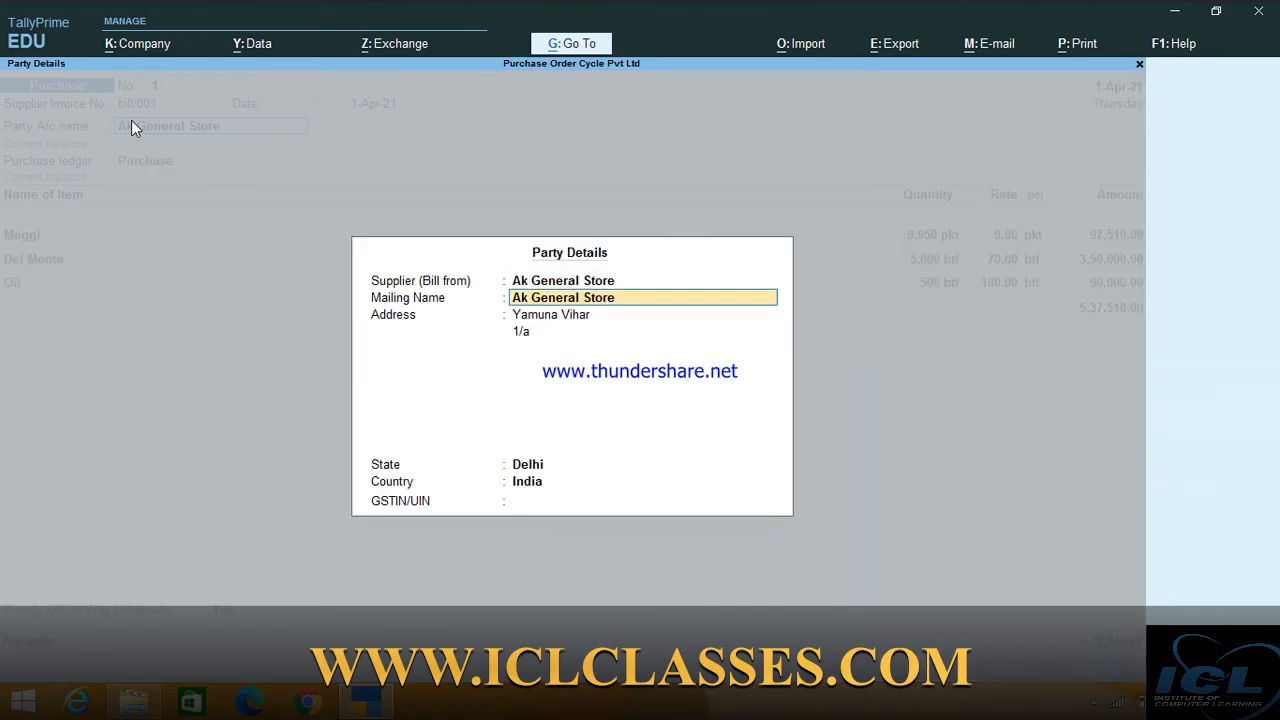
{"action": "key", "text": "Return"}
{"action": "key", "text": "Return"}
{"action": "key", "text": "Return"}
{"action": "key", "text": "Return"}
{"action": "key", "text": "Return"}
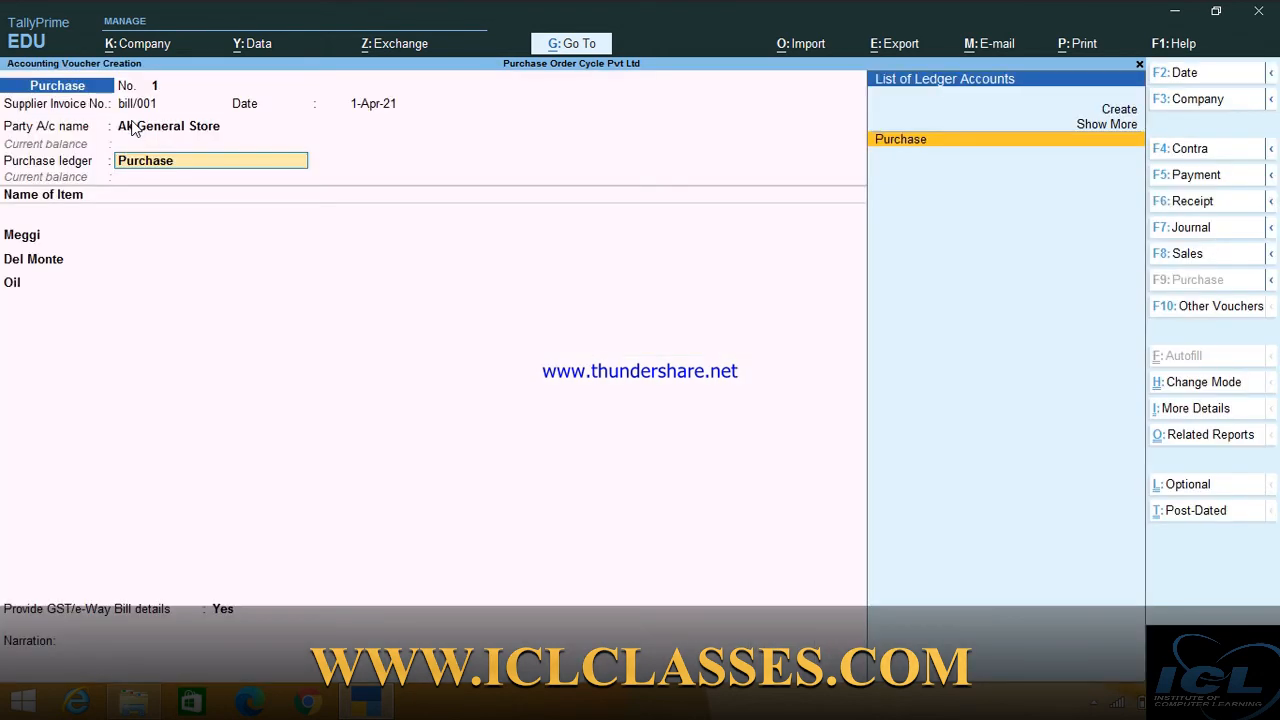
{"action": "key", "text": "Return"}
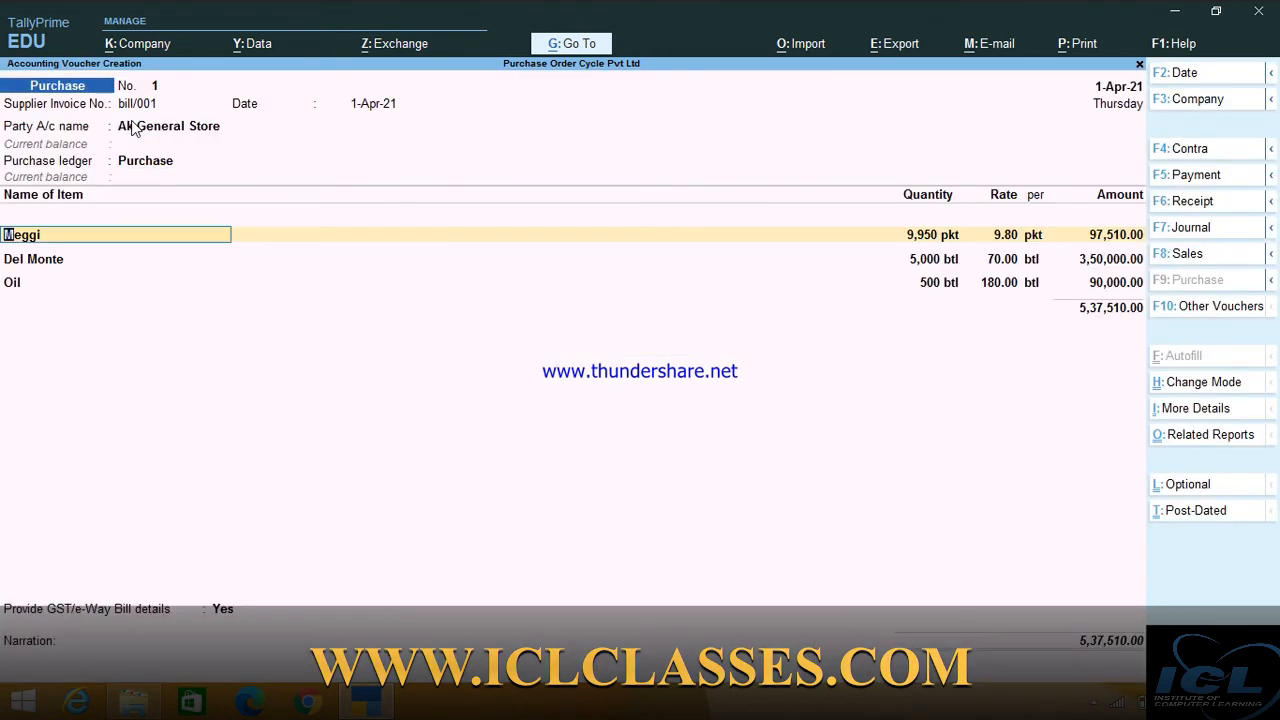
Accept the Meggi allocation against tracking number chl/001 with 9,950 pkt at a rate of 9.80.
{"action": "key", "text": "Return"}
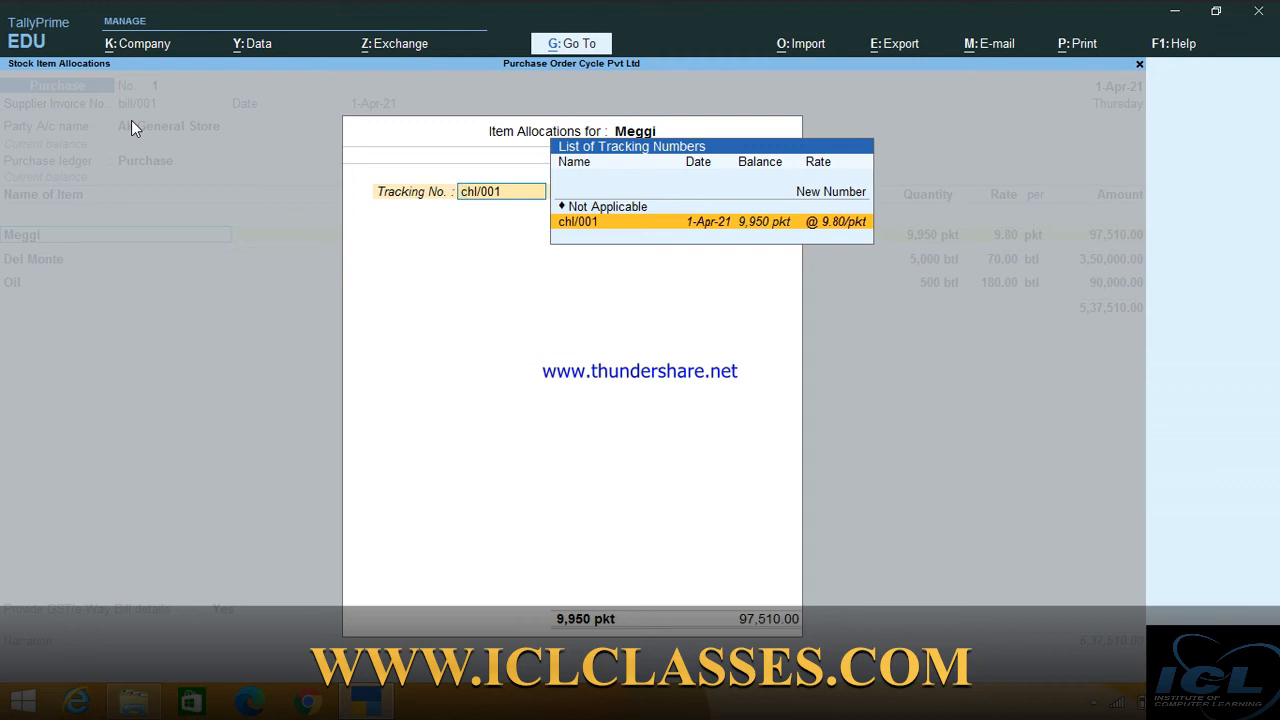
{"action": "key", "text": "Return"}
{"action": "key", "text": "Return"}
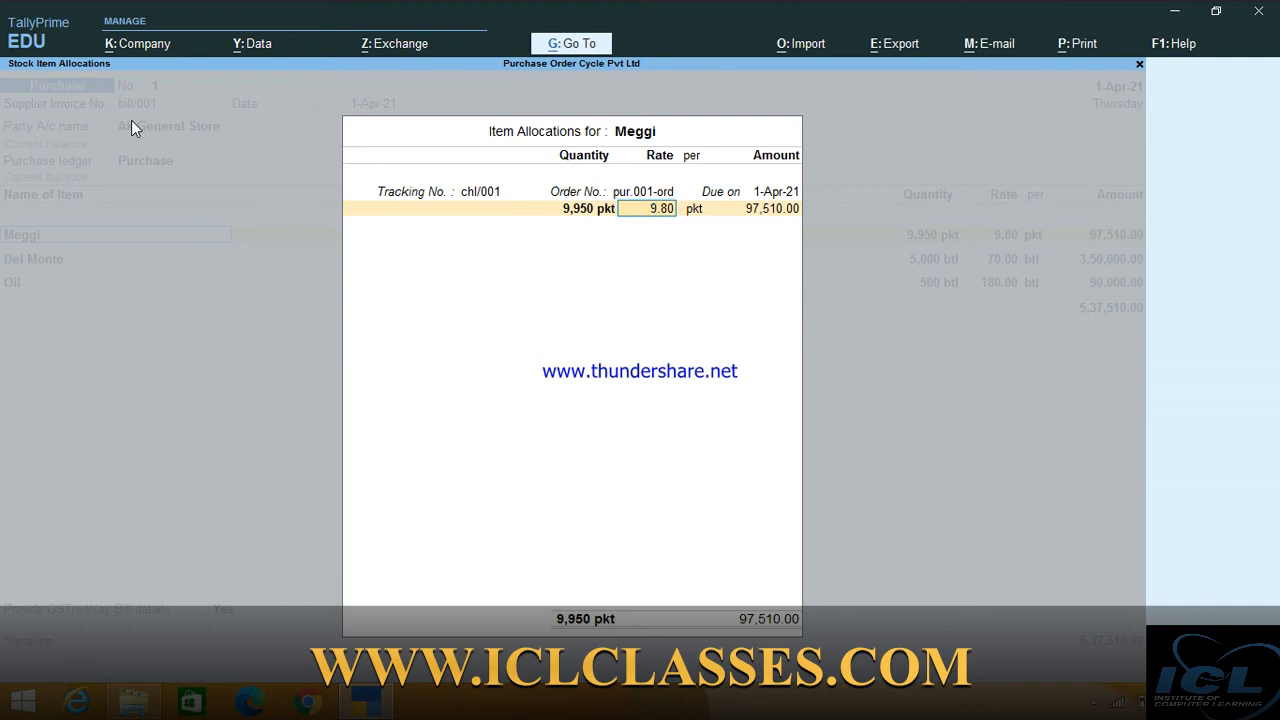
{"action": "key", "text": "Return"}
{"action": "key", "text": "Return"}
{"action": "key", "text": "Return"}
{"action": "key", "text": "Return"}
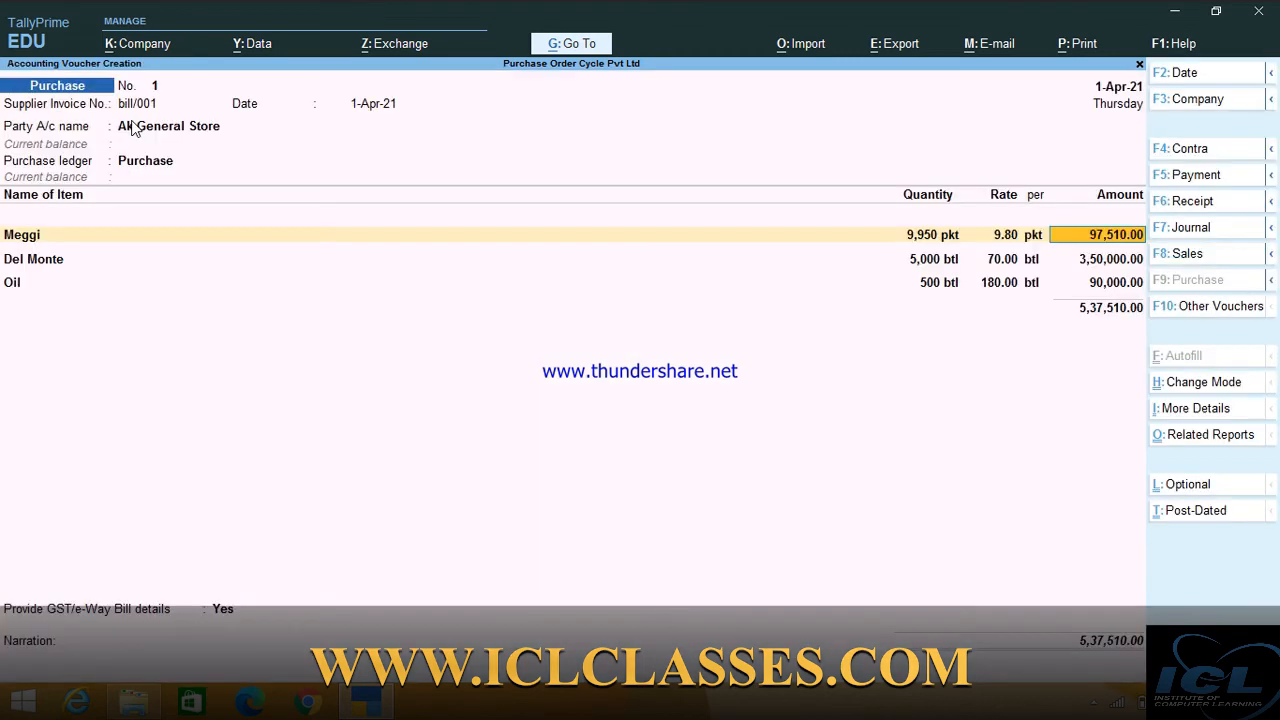
{"action": "key", "text": "Return"}
Accept the Del Monte allocation against tracking number chl/001 with 5,000 btl at a rate of 70.00.
{"action": "key", "text": "Return"}
{"action": "key", "text": "Return"}
{"action": "key", "text": "Return"}
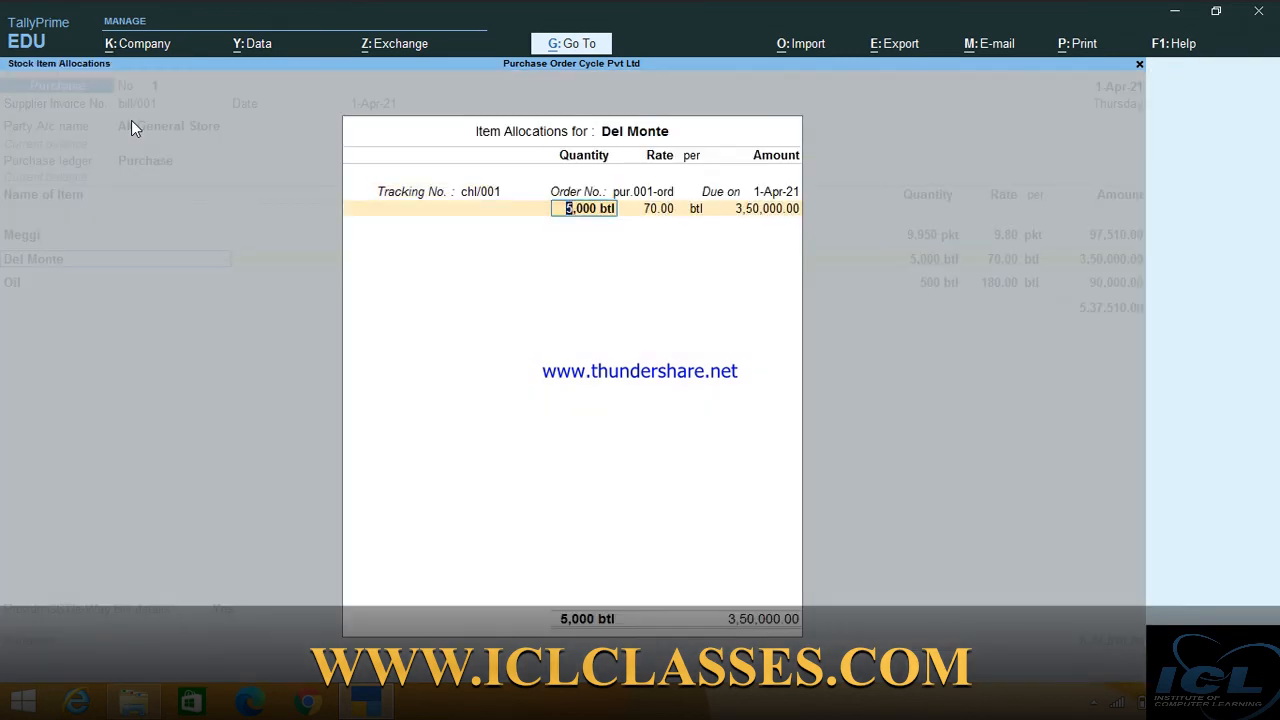
{"action": "key", "text": "Return"}
{"action": "key", "text": "Return"}
{"action": "key", "text": "Return"}
{"action": "key", "text": "Return"}
{"action": "key", "text": "Return"}
{"action": "key", "text": "Return"}
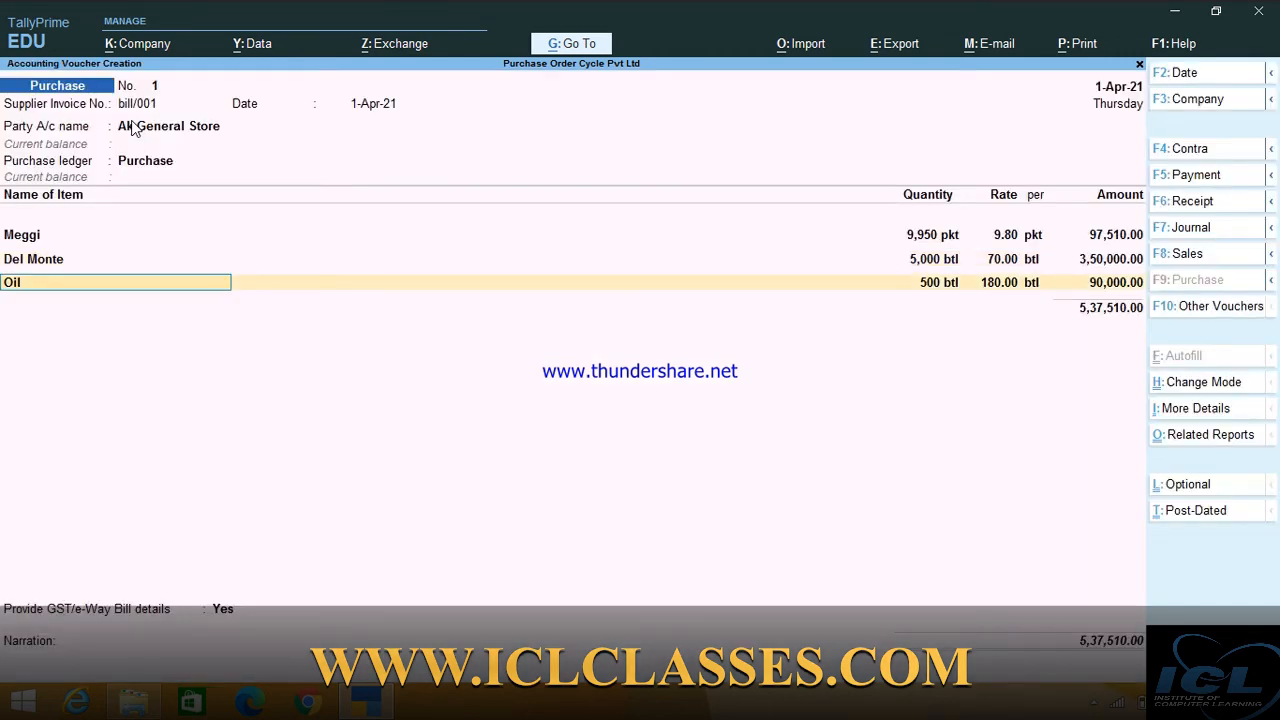
Set the Oil rate to 178 in its chl/001 allocation, keeping the quantity of 500 btl.
{"action": "key", "text": "Return"}
{"action": "key", "text": "Return"}
{"action": "key", "text": "Return"}
{"action": "key", "text": "Return"}
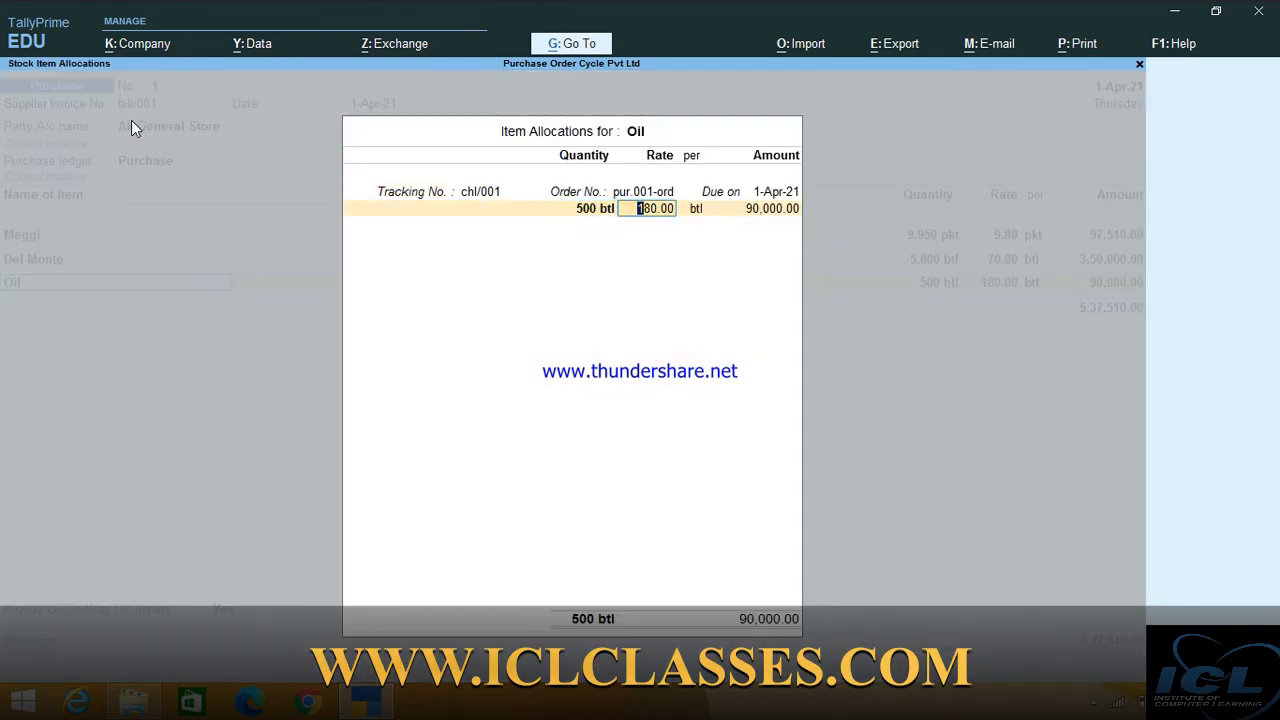
{"action": "type", "text": "178"}
{"action": "key", "text": "Return"}
{"action": "key", "text": "Return"}
{"action": "key", "text": "Return"}
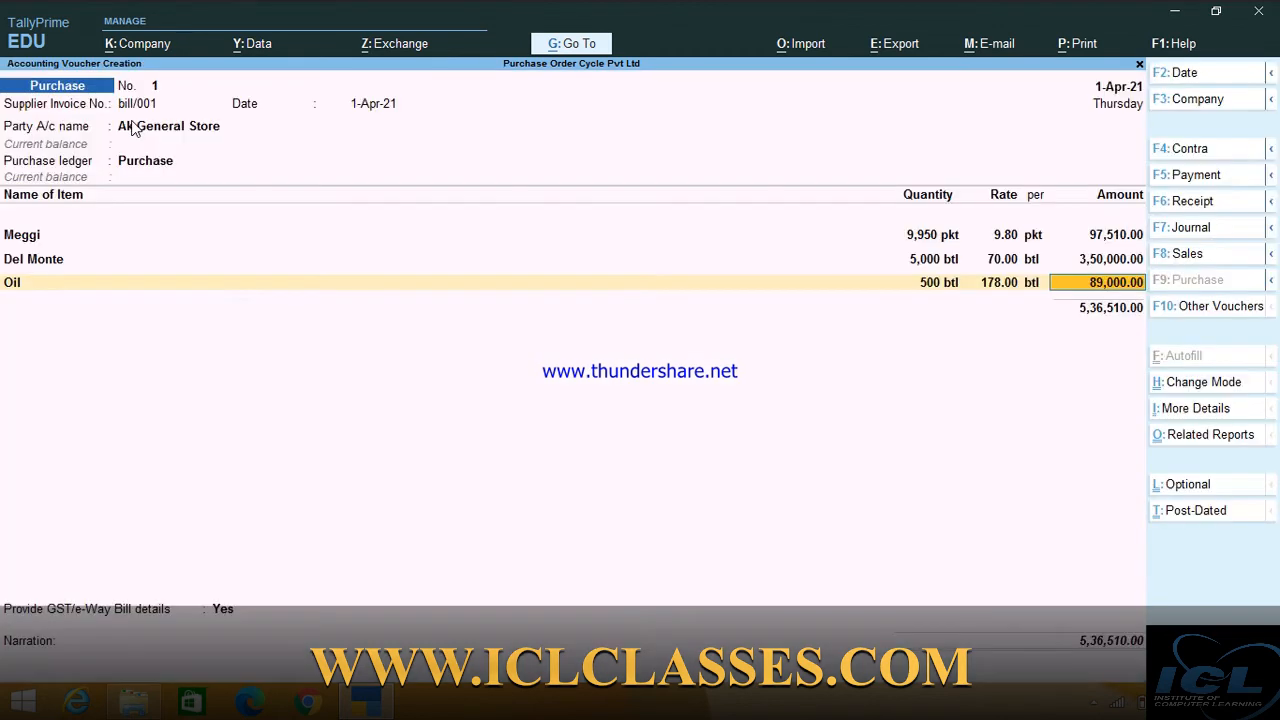
{"action": "key", "text": "Return"}
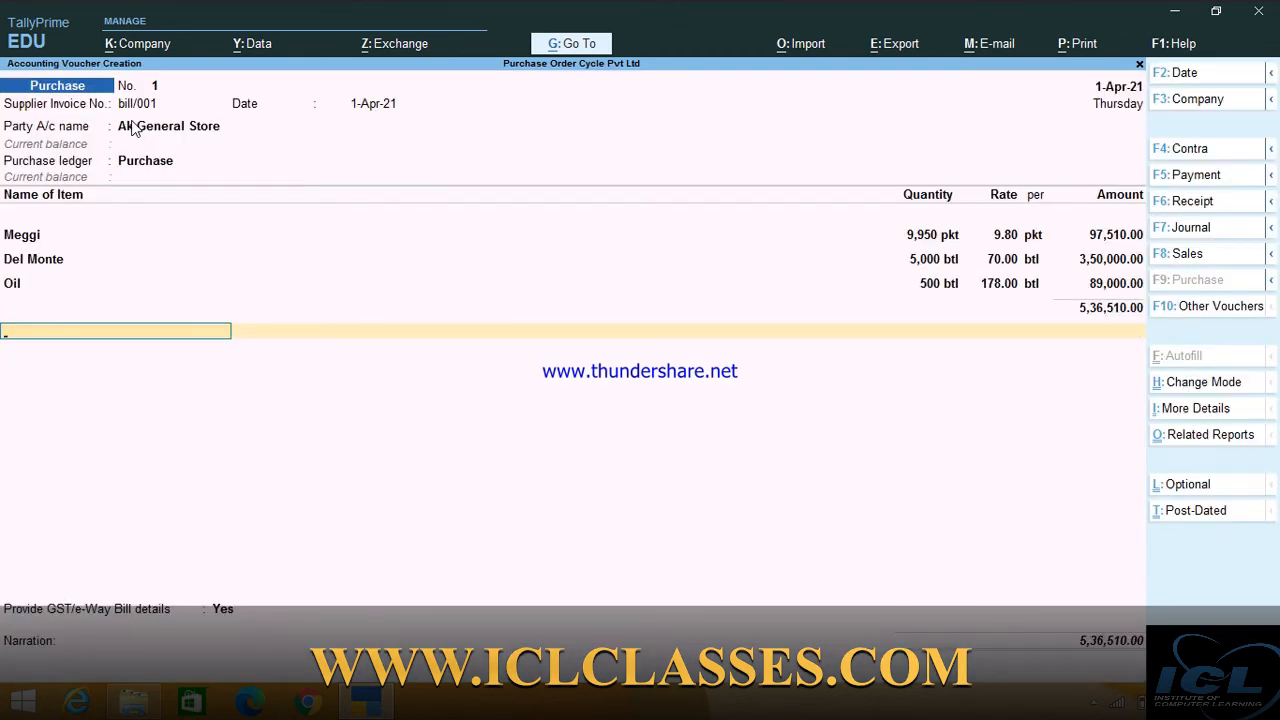
Set GST/e-Way Bill details to No, accept the bill-wise New Ref bill/001 for the full amount and save the purchase voucher.
{"action": "key", "text": "Return"}
{"action": "key", "text": "Return"}
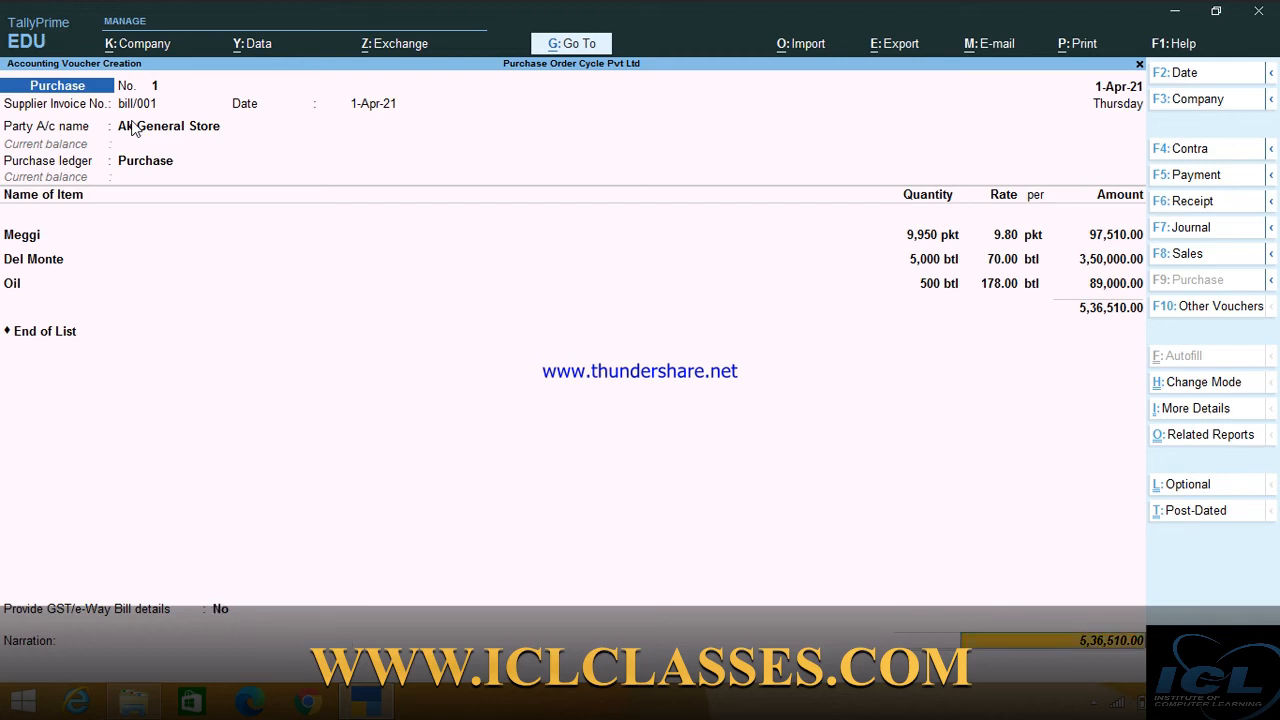
{"action": "key", "text": "Return"}
{"action": "key", "text": "Return"}
{"action": "key", "text": "Return"}
{"action": "key", "text": "Return"}
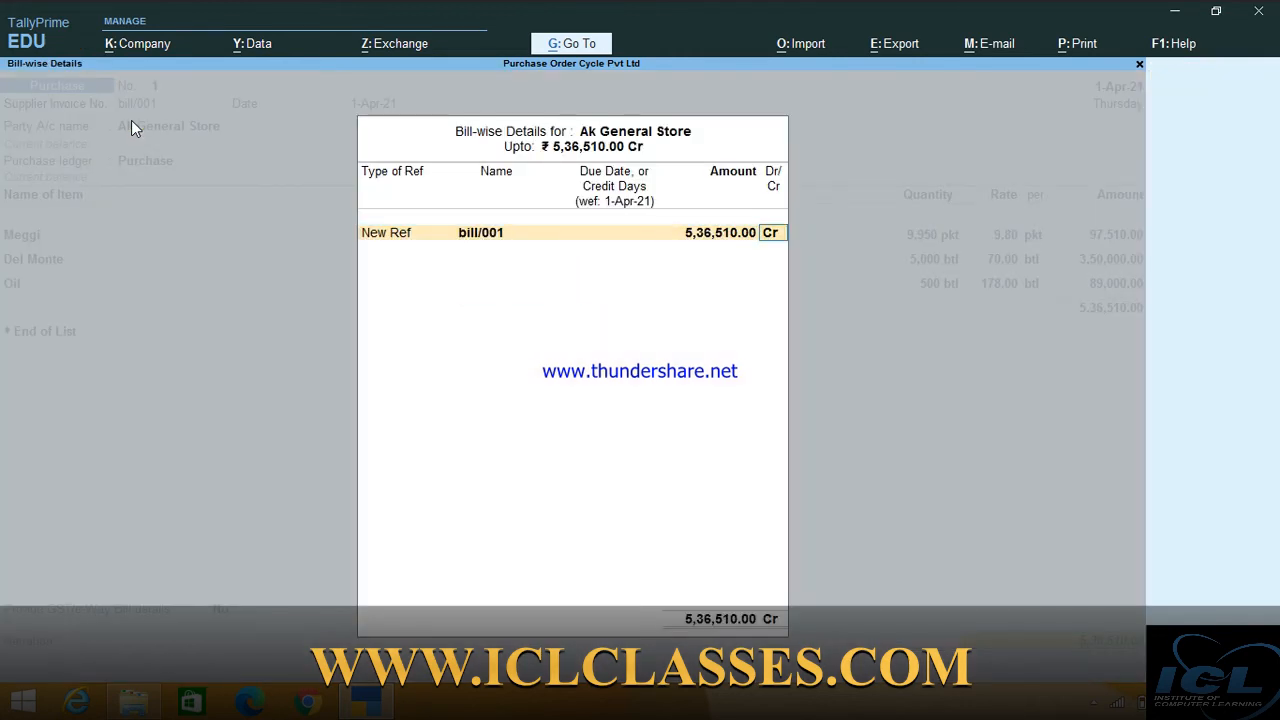
{"action": "key", "text": "Return"}
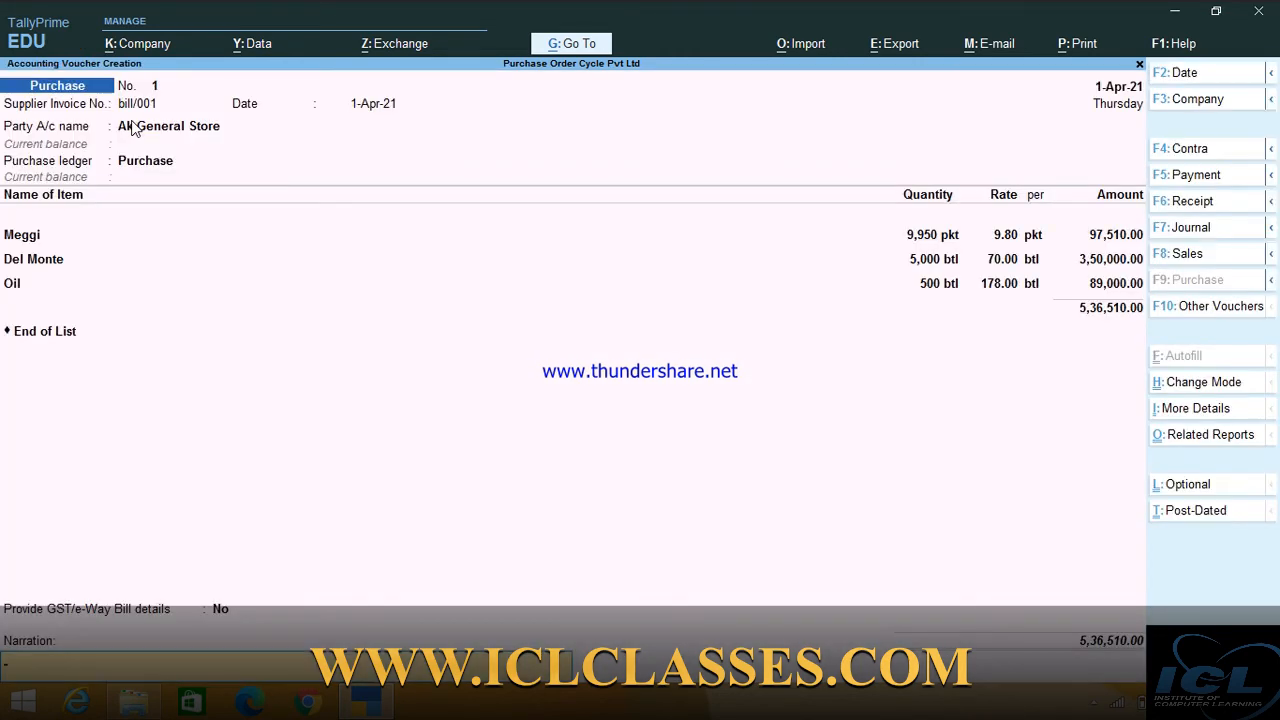
{"action": "key", "text": "Return"}
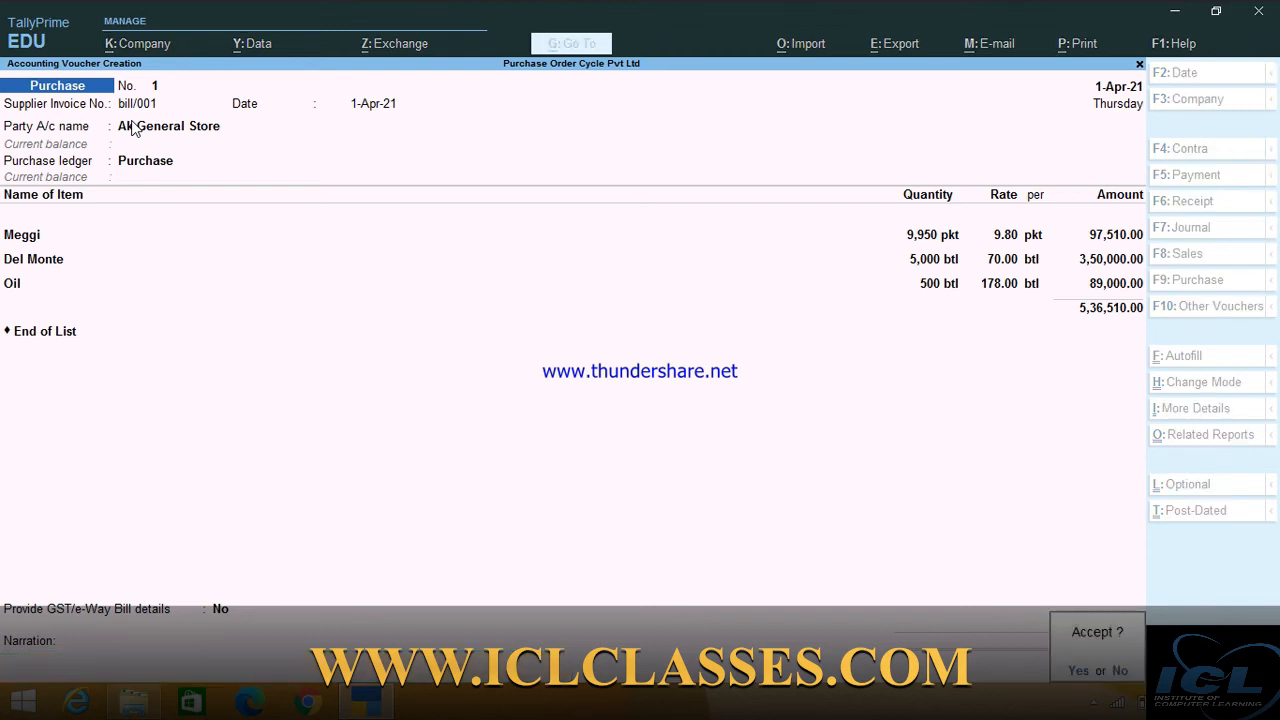
{"action": "key", "text": "Return"}
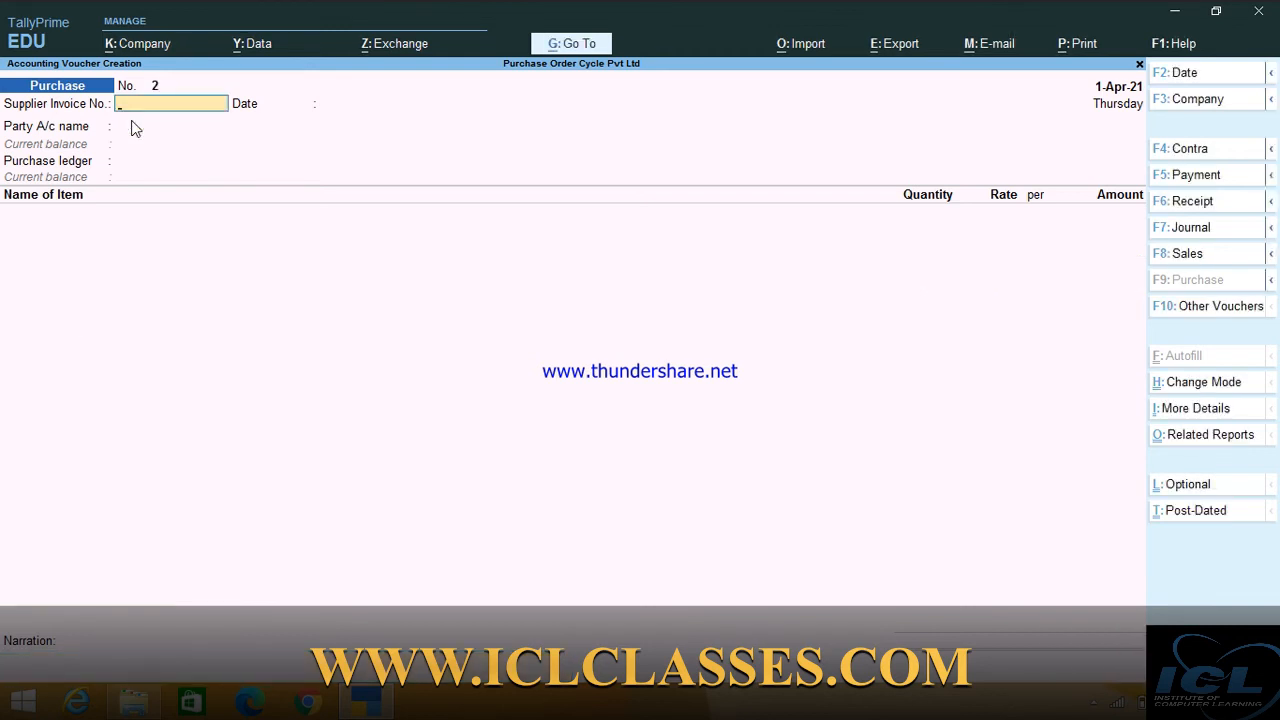
Leave voucher entry and open the Ak General Store purchase voucher from the Day Book.
{"action": "key", "text": "Escape"}
{"action": "key", "text": "Return"}
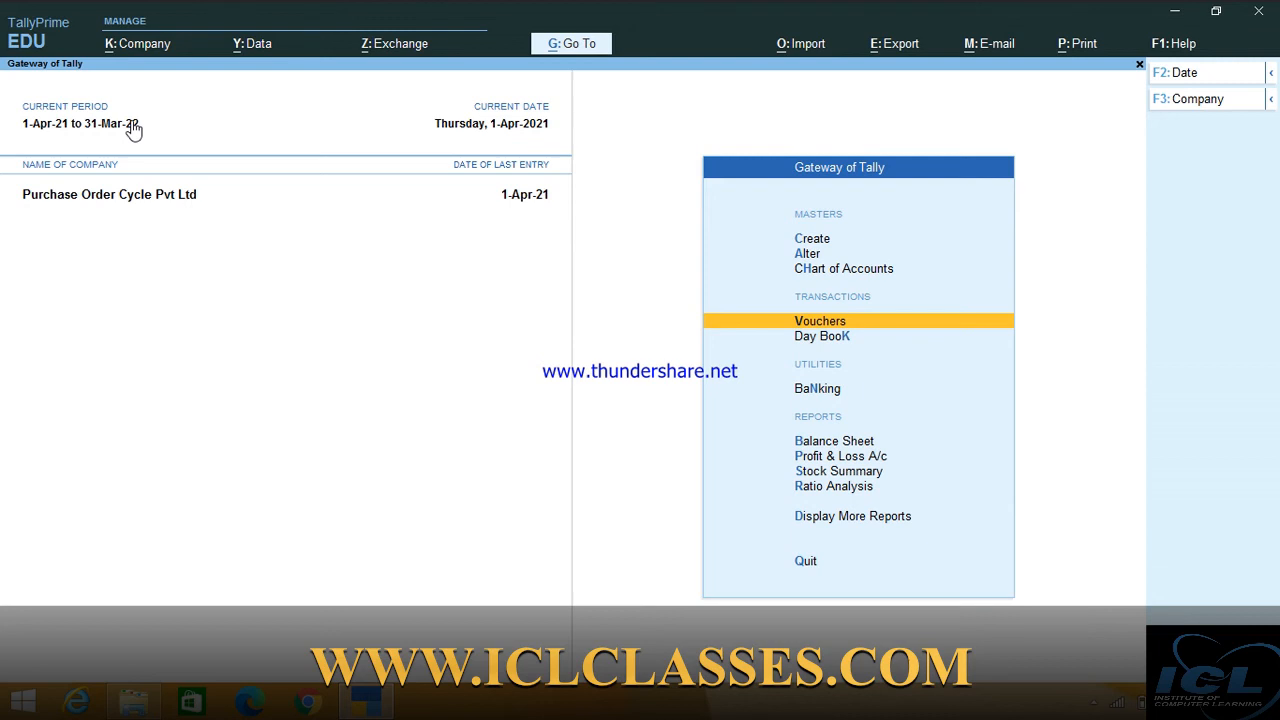
{"action": "key", "text": "Down"}
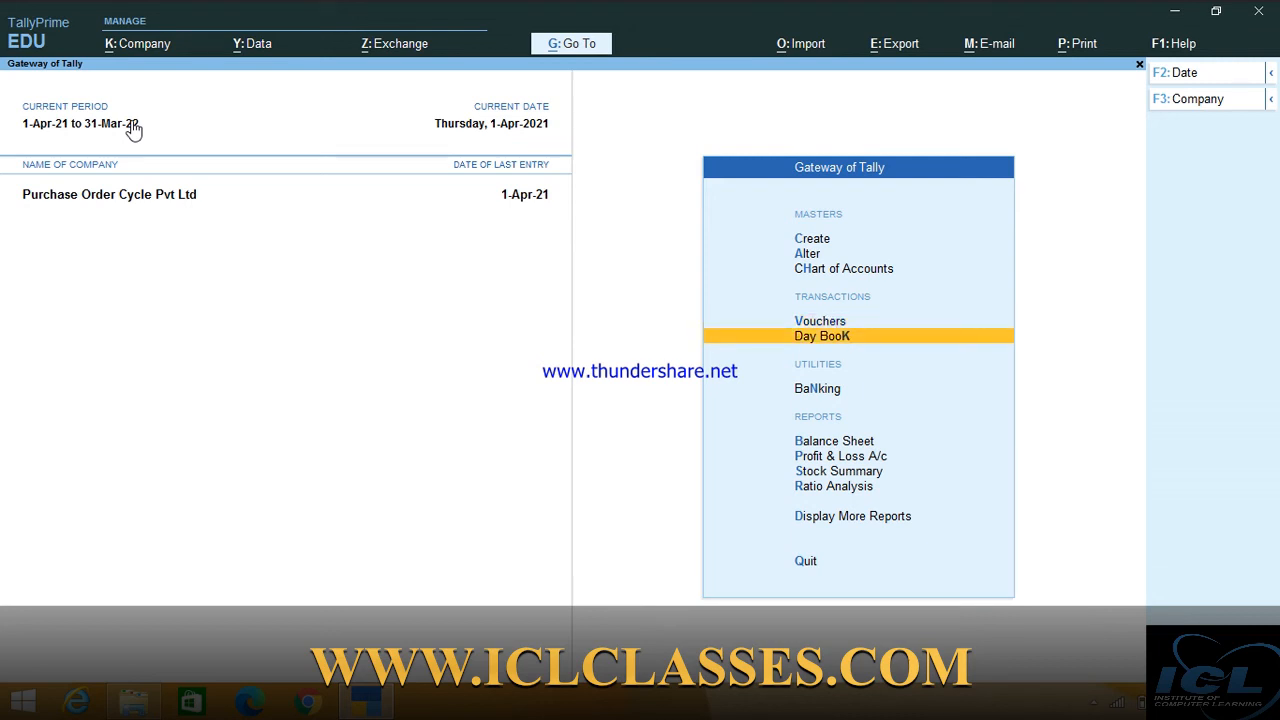
{"action": "key", "text": "Return"}
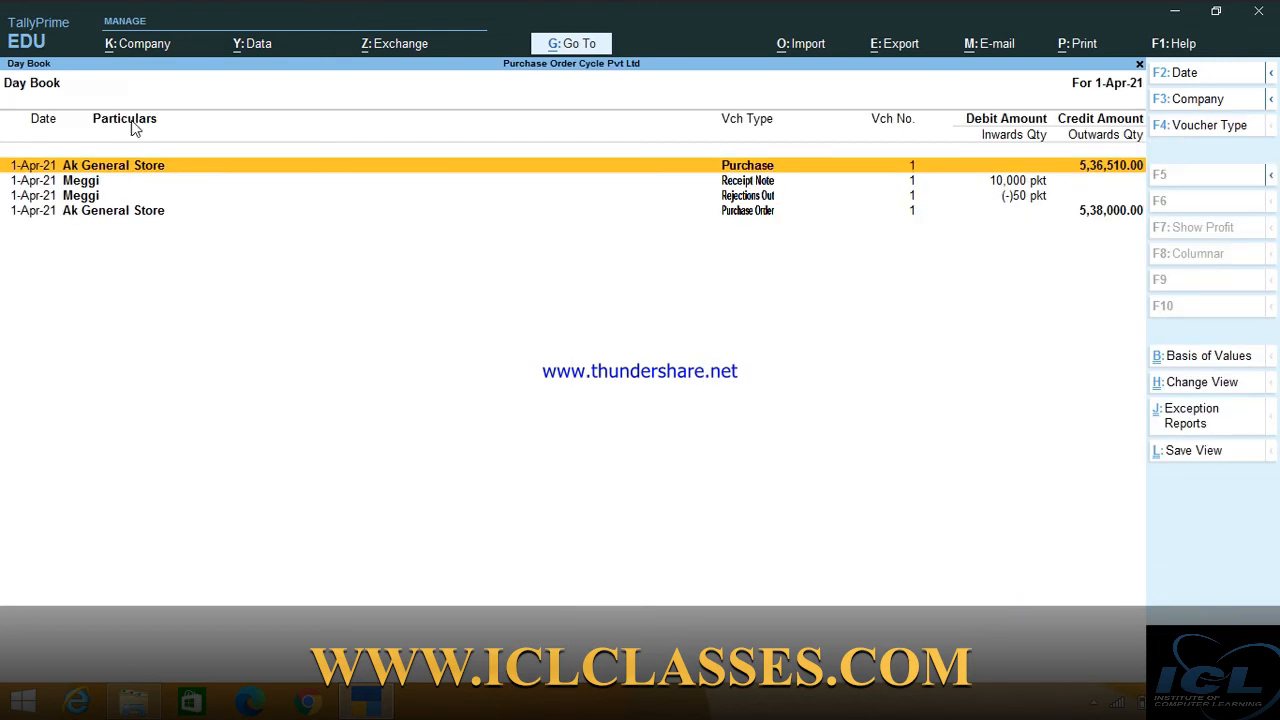
{"action": "key", "text": "Return"}
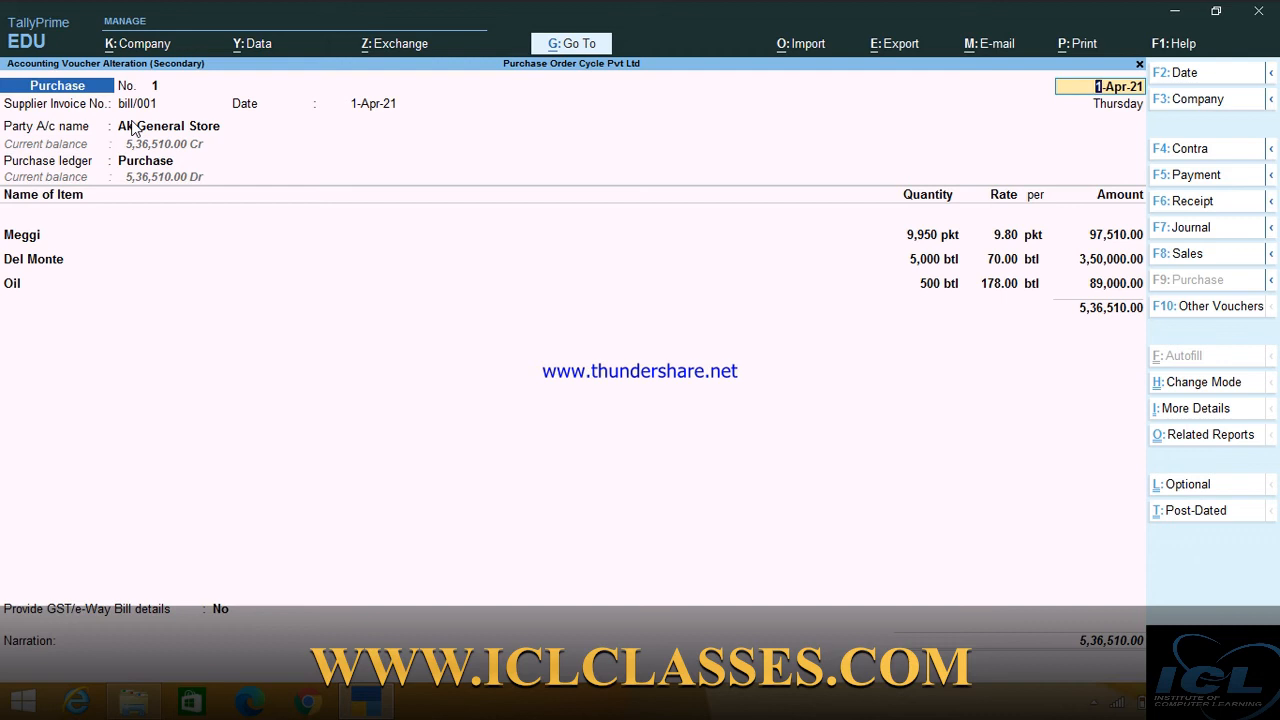
Preview the purchase invoice for printing, examine it enlarged down to the total, and return to the Day Book.
{"action": "key", "text": "ctrl"}
{"action": "key", "text": "ctrl+p"}
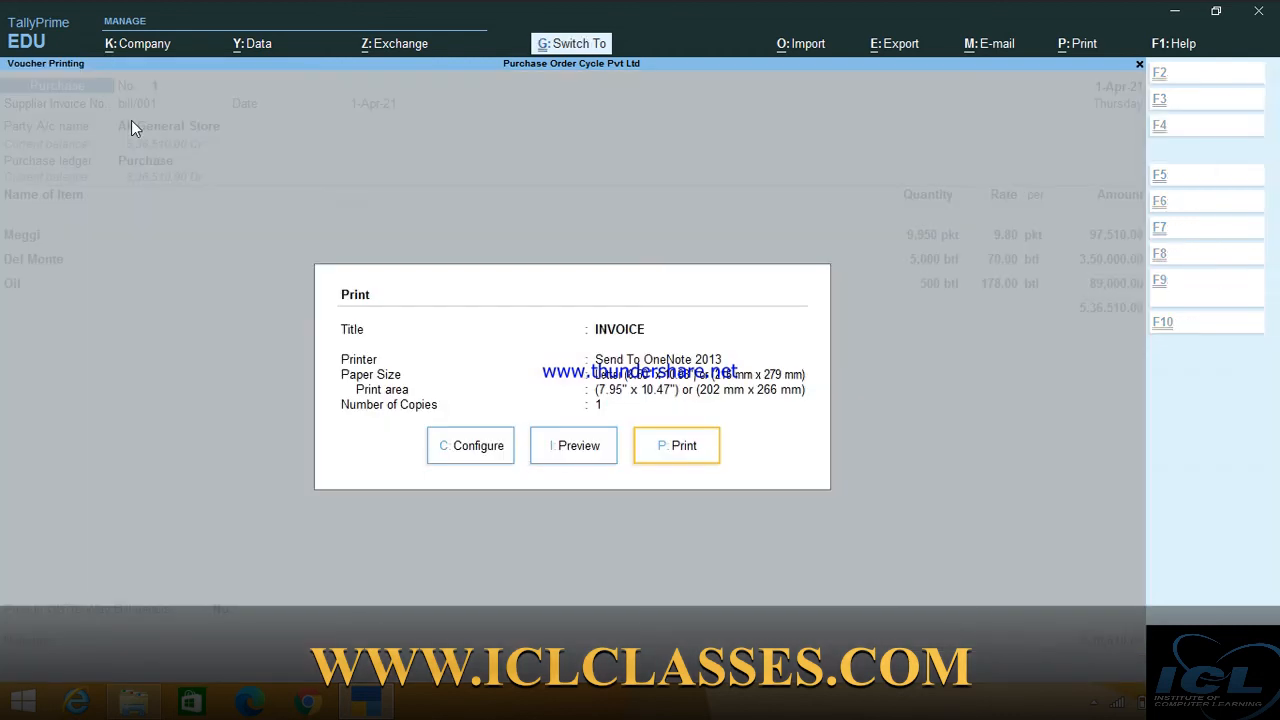
{"action": "key", "text": "Left"}
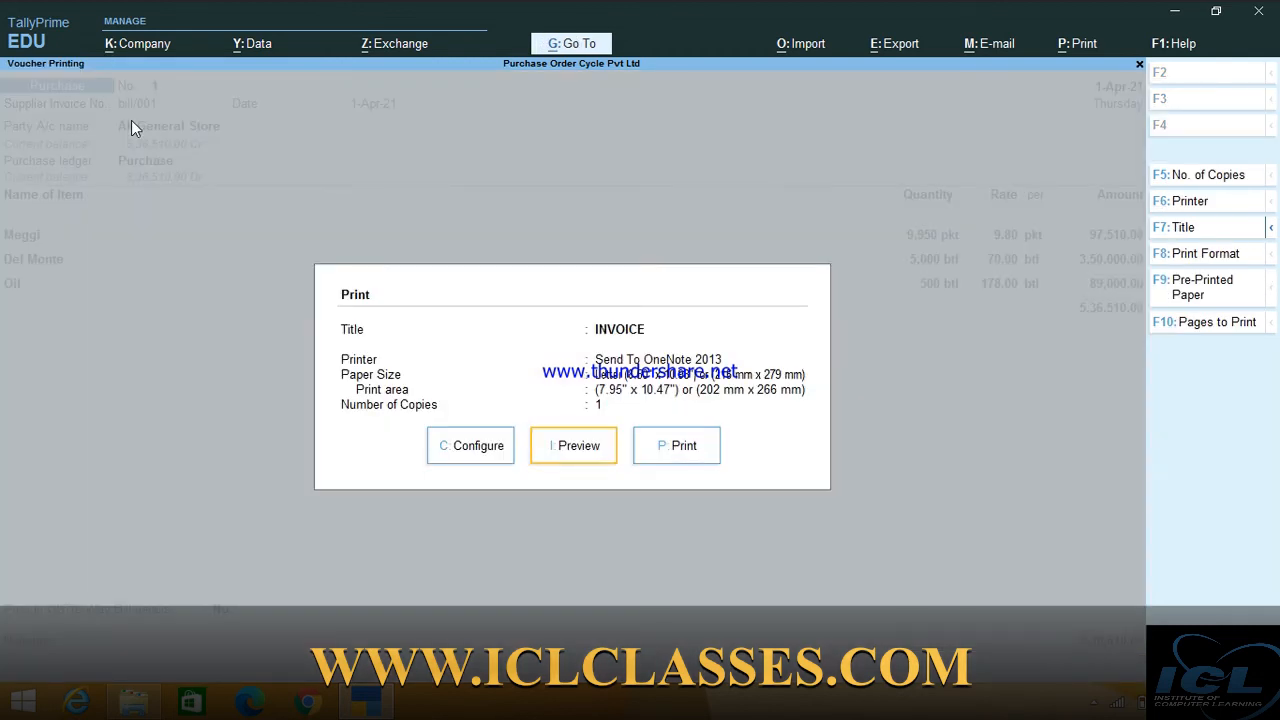
{"action": "key", "text": "Return"}
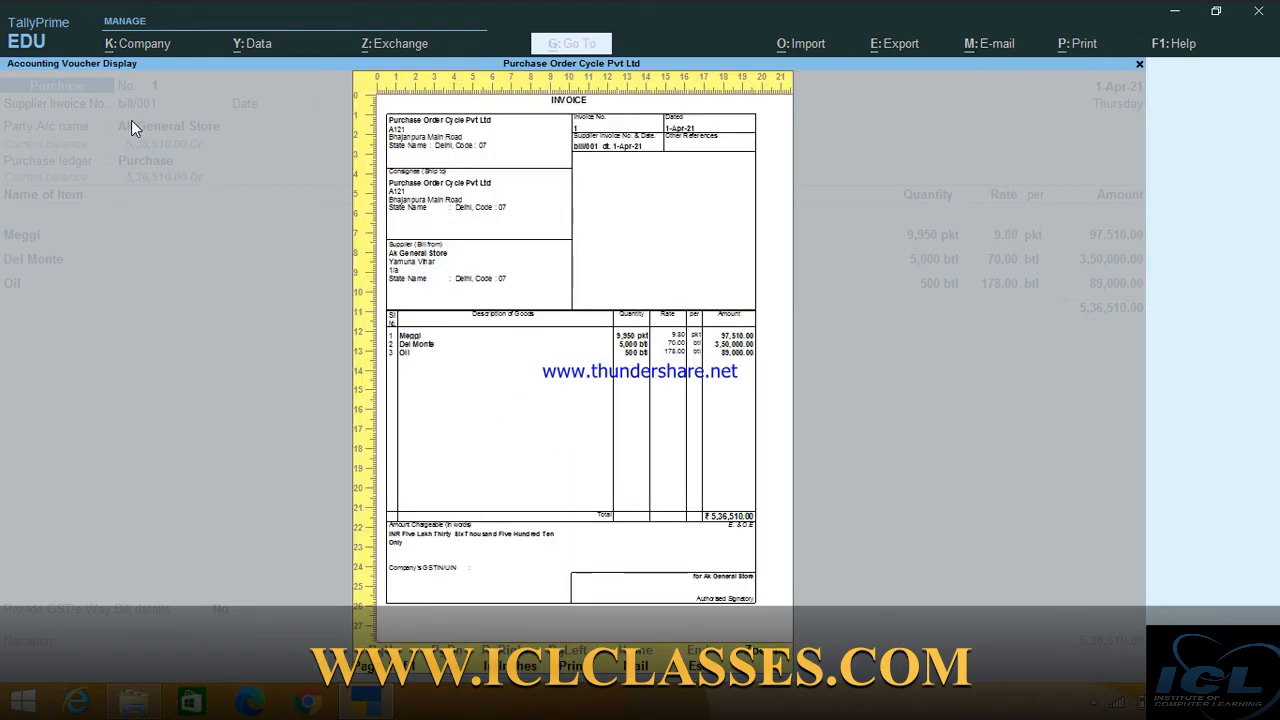
{"action": "key", "text": "alt+z"}
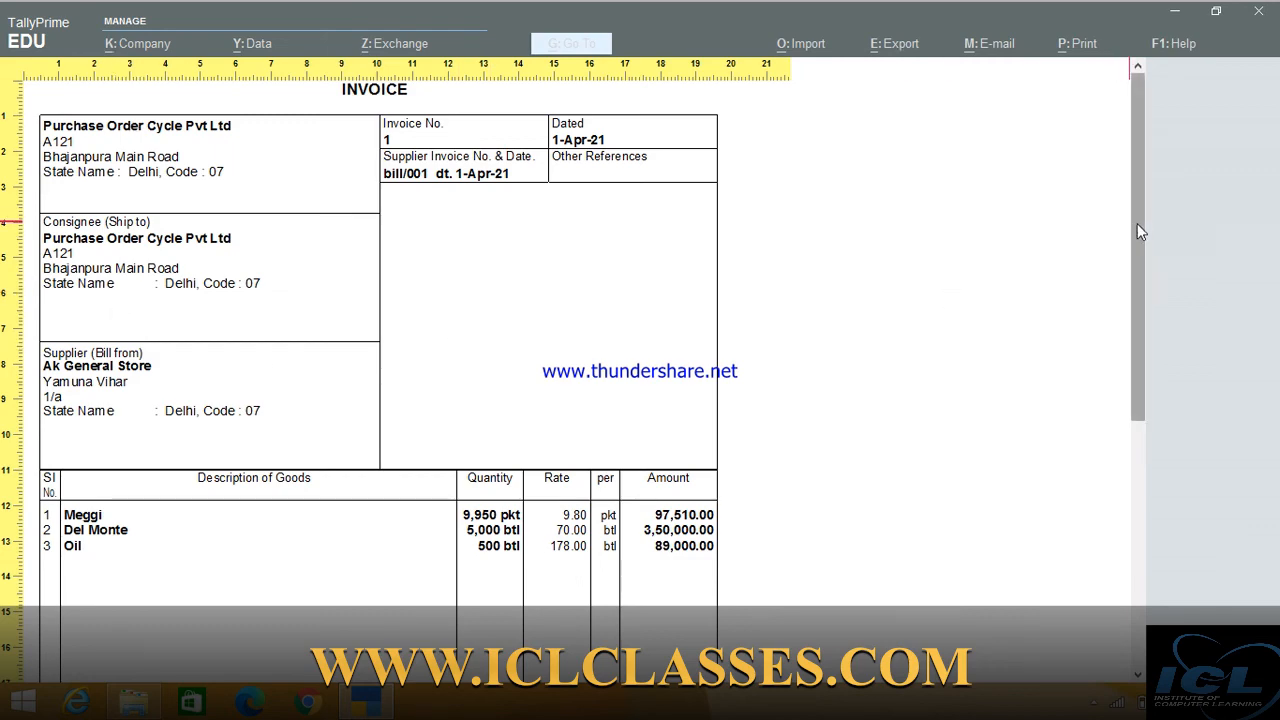
{"action": "left_click_drag", "start_coordinate": [1137, 223], "coordinate": [1133, 463]}
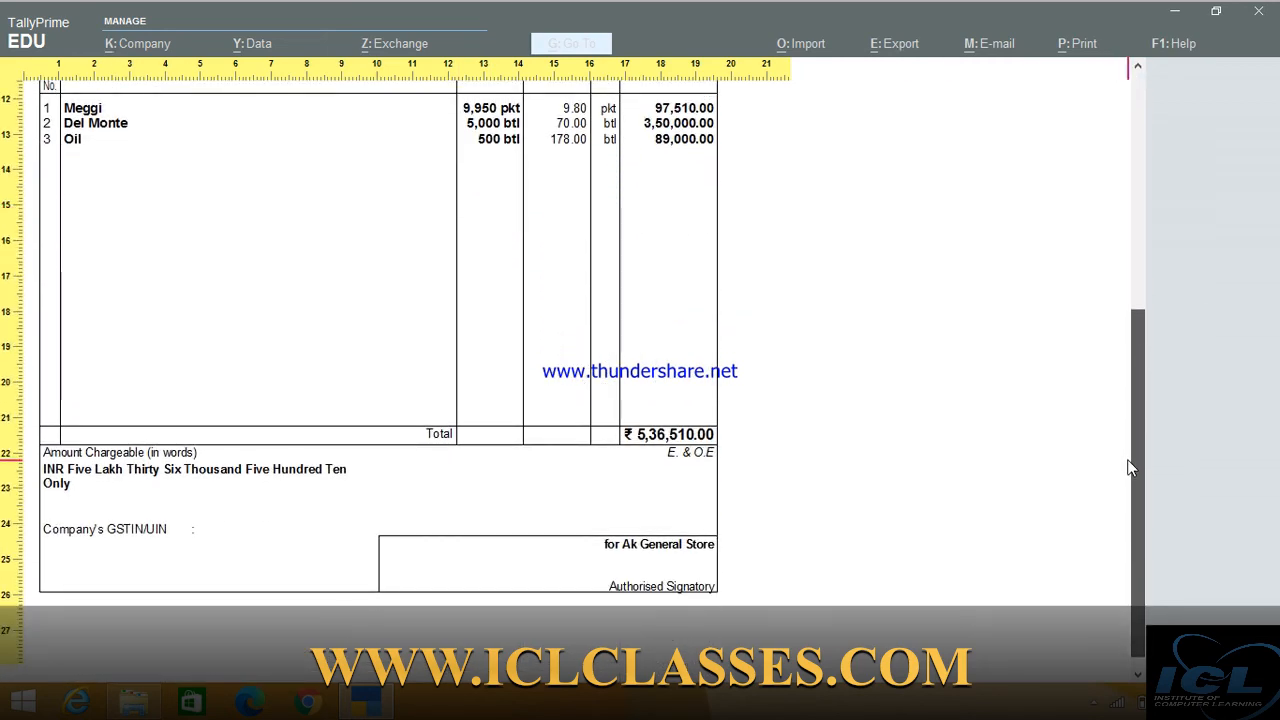
{"action": "key", "text": "Escape"}
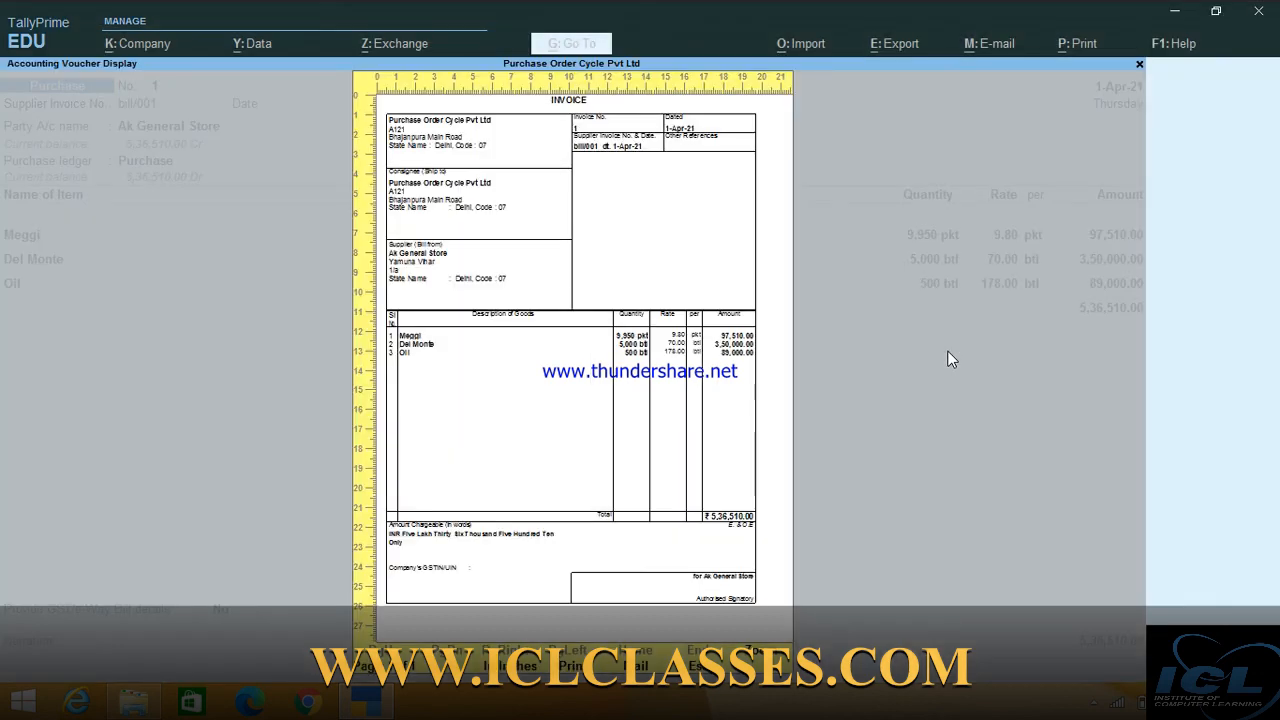
{"action": "key", "text": "Escape"}
{"action": "key", "text": "Escape"}
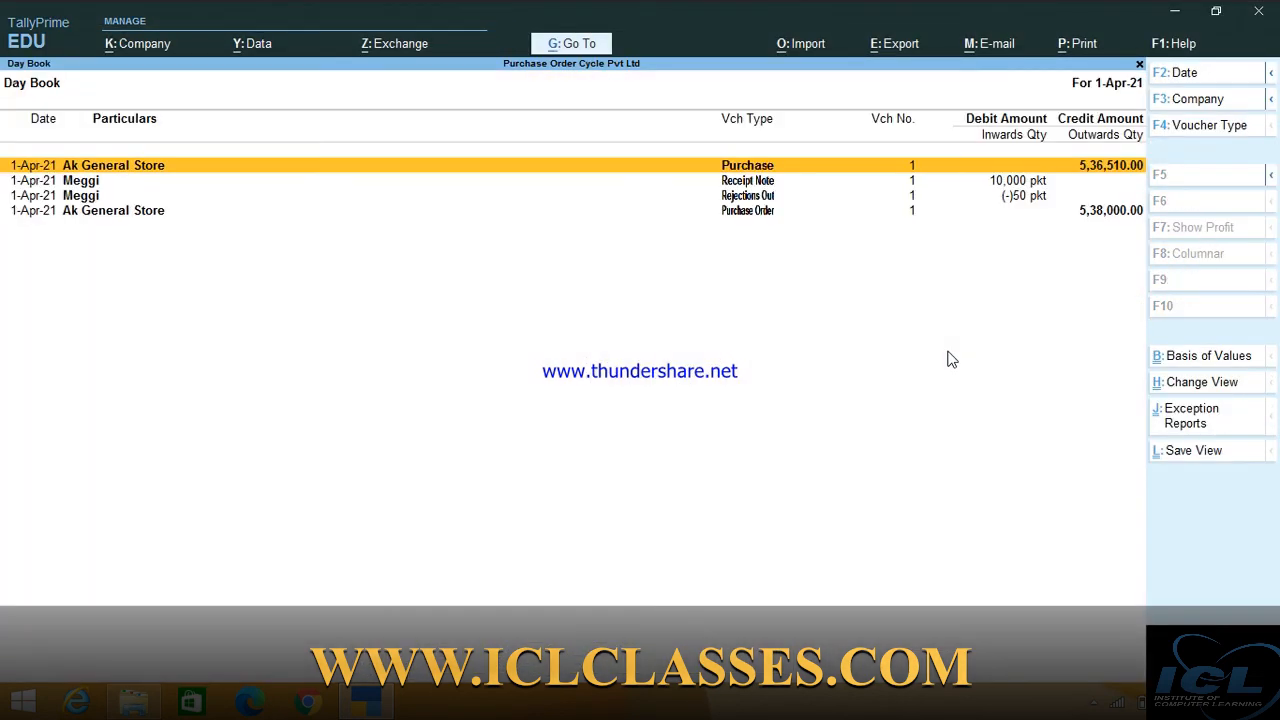
Leave the Day Book, open voucher entry and start a Debit Note from the full list of voucher types, including inactive ones.
{"action": "key", "text": "Escape"}
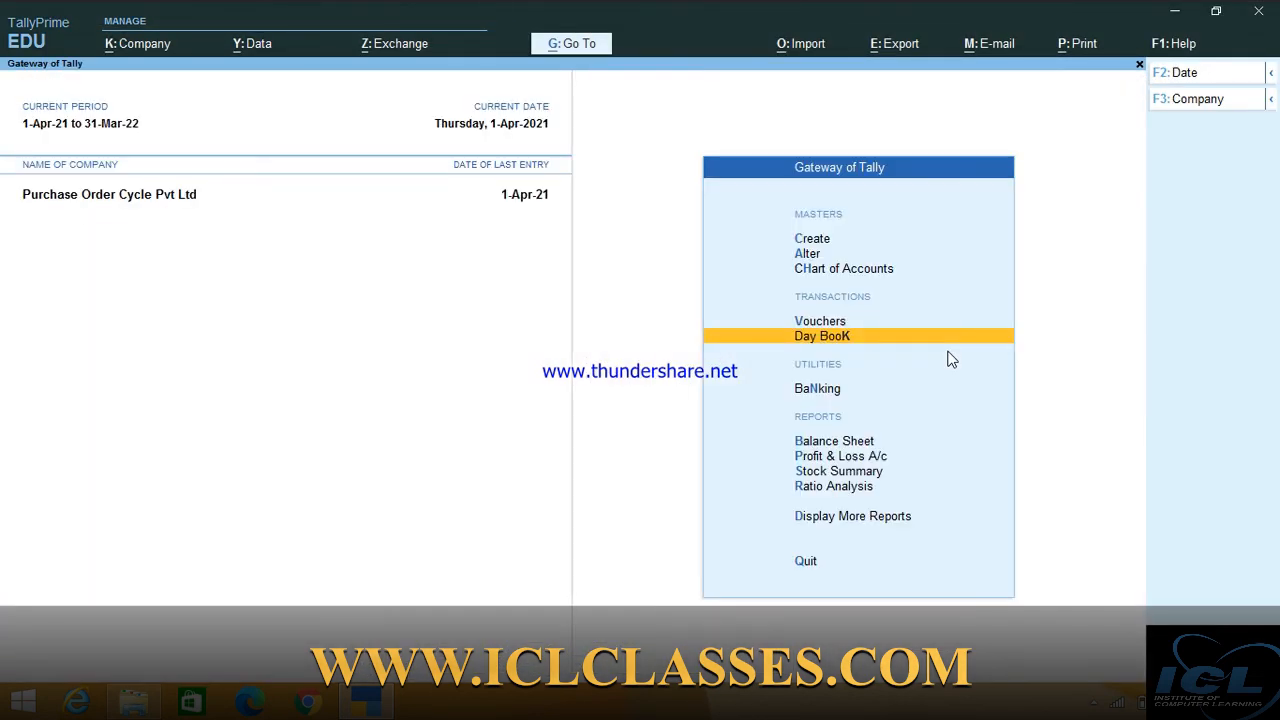
{"action": "key", "text": "Up"}
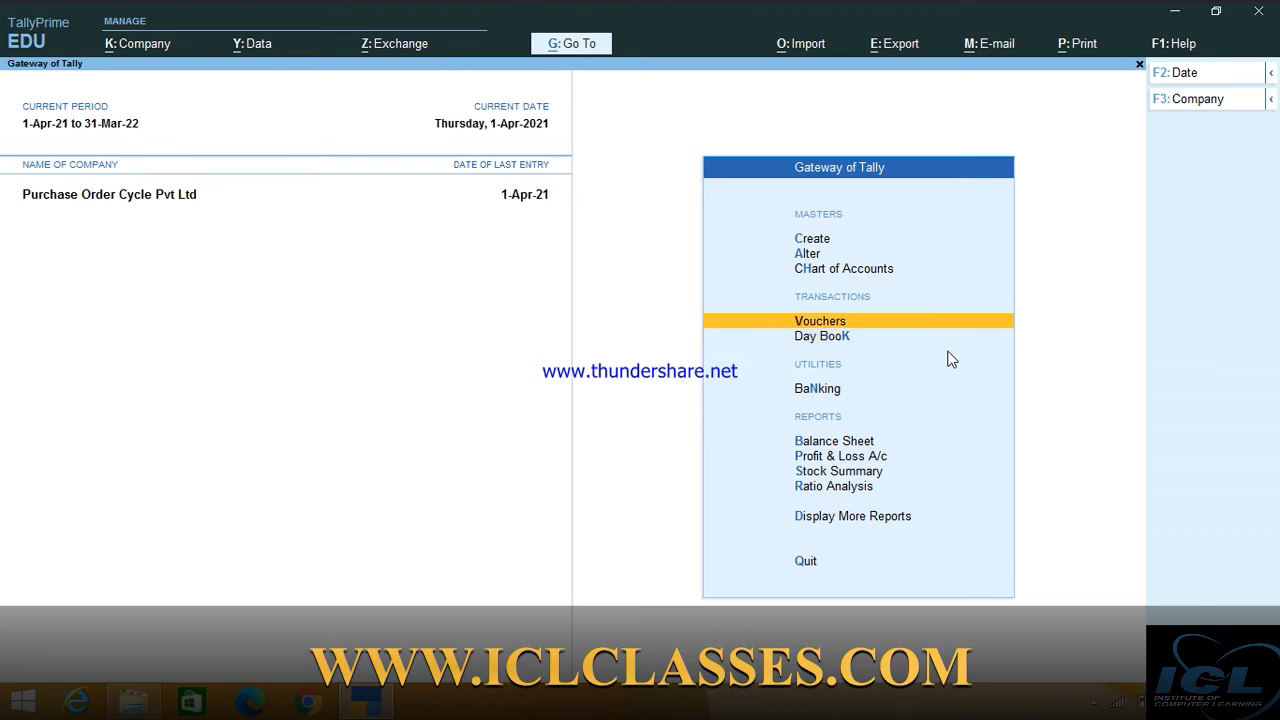
{"action": "key", "text": "Return"}
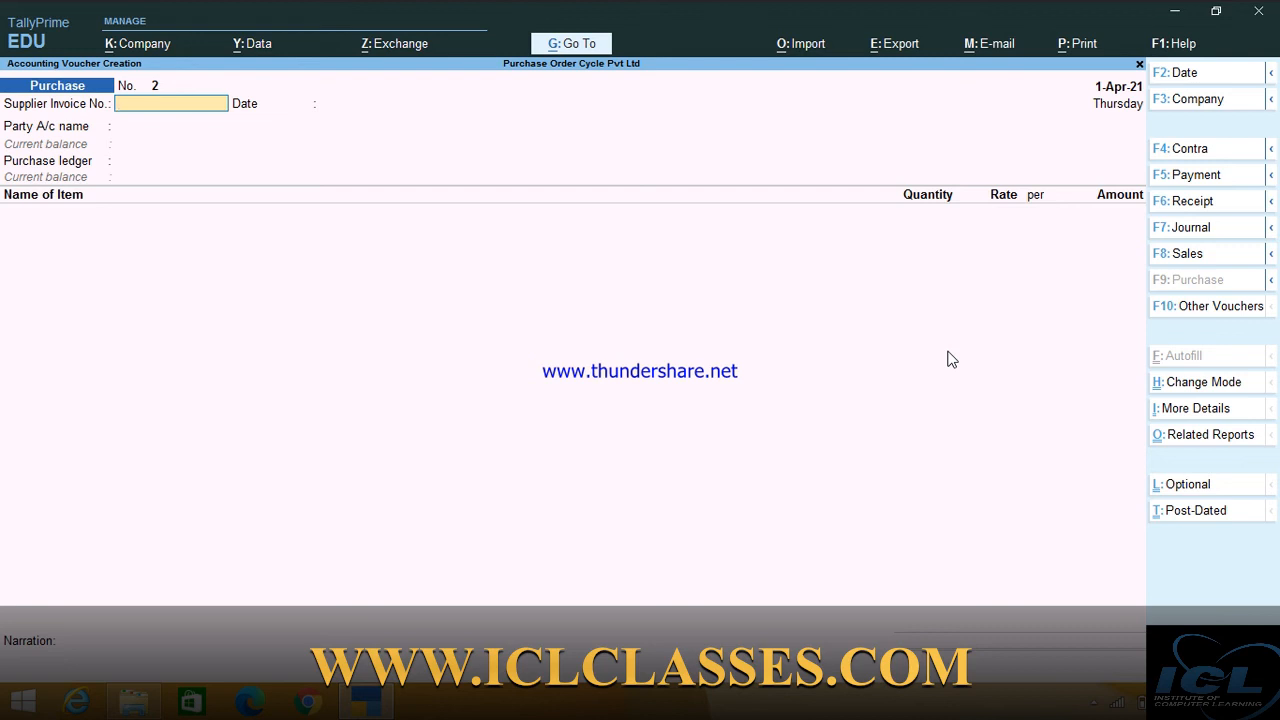
{"action": "left_click", "coordinate": [1182, 310]}
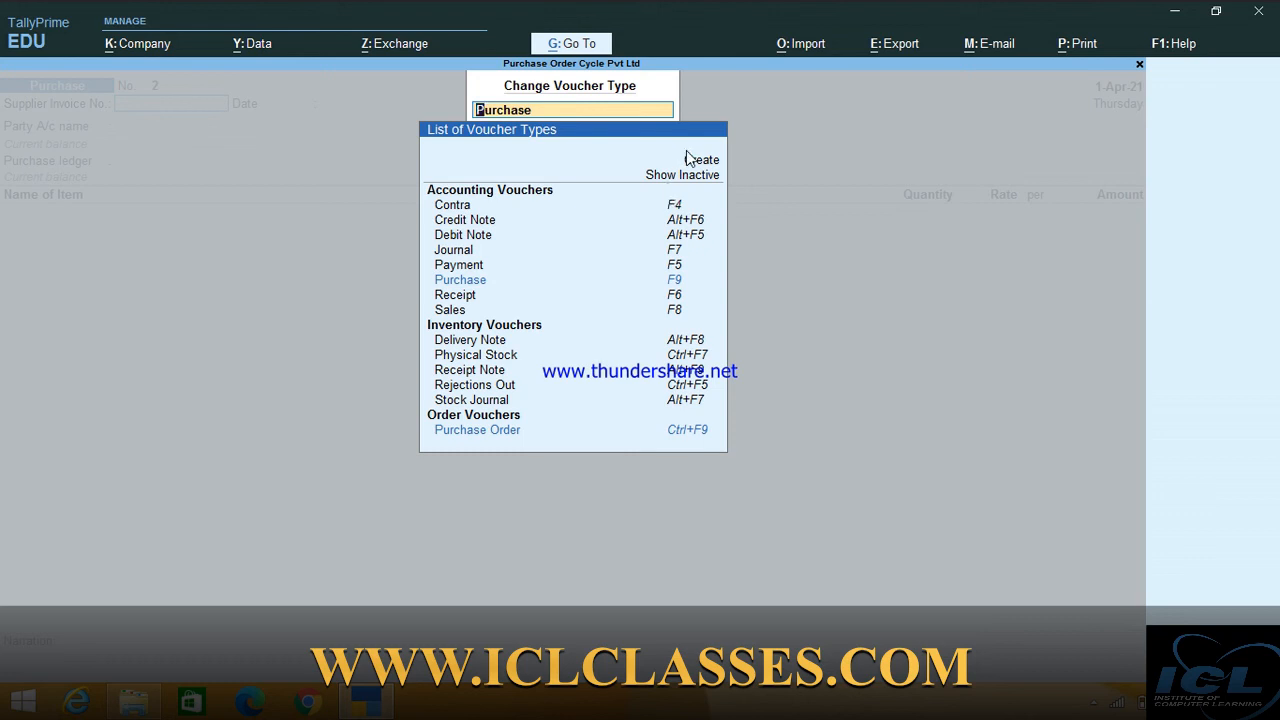
{"action": "left_click", "coordinate": [670, 176]}
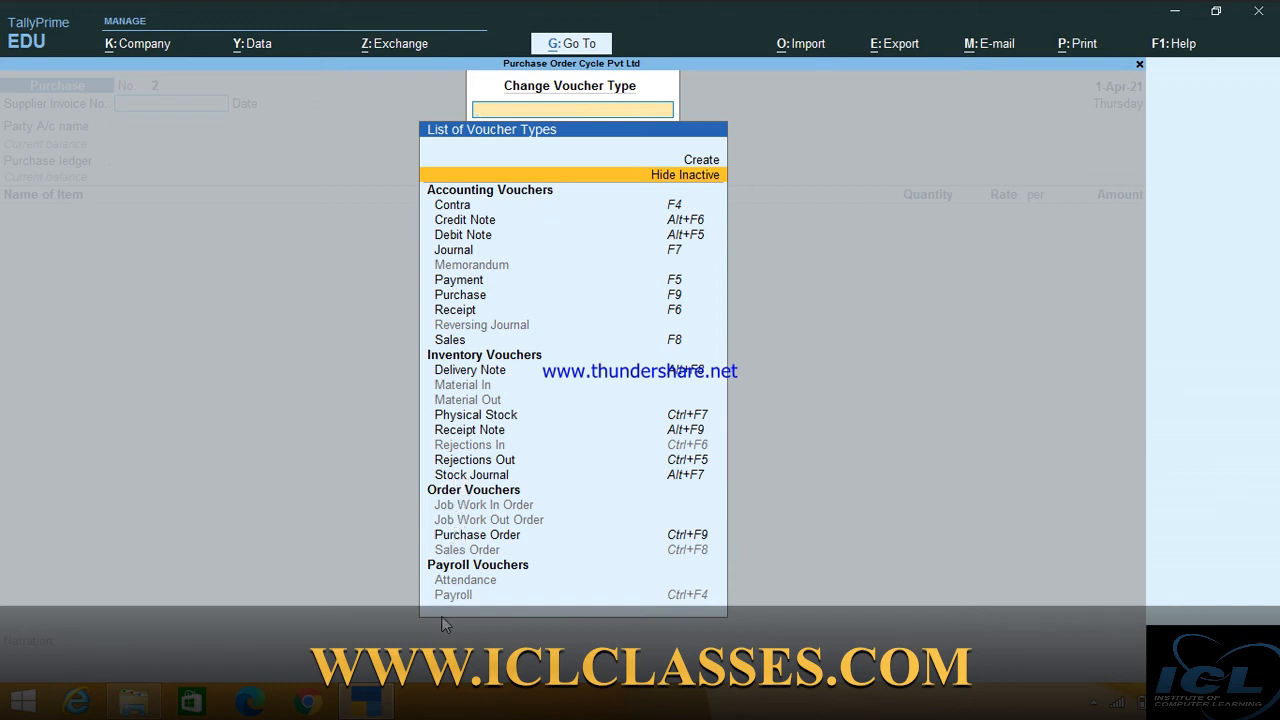
{"action": "left_click", "coordinate": [460, 238]}
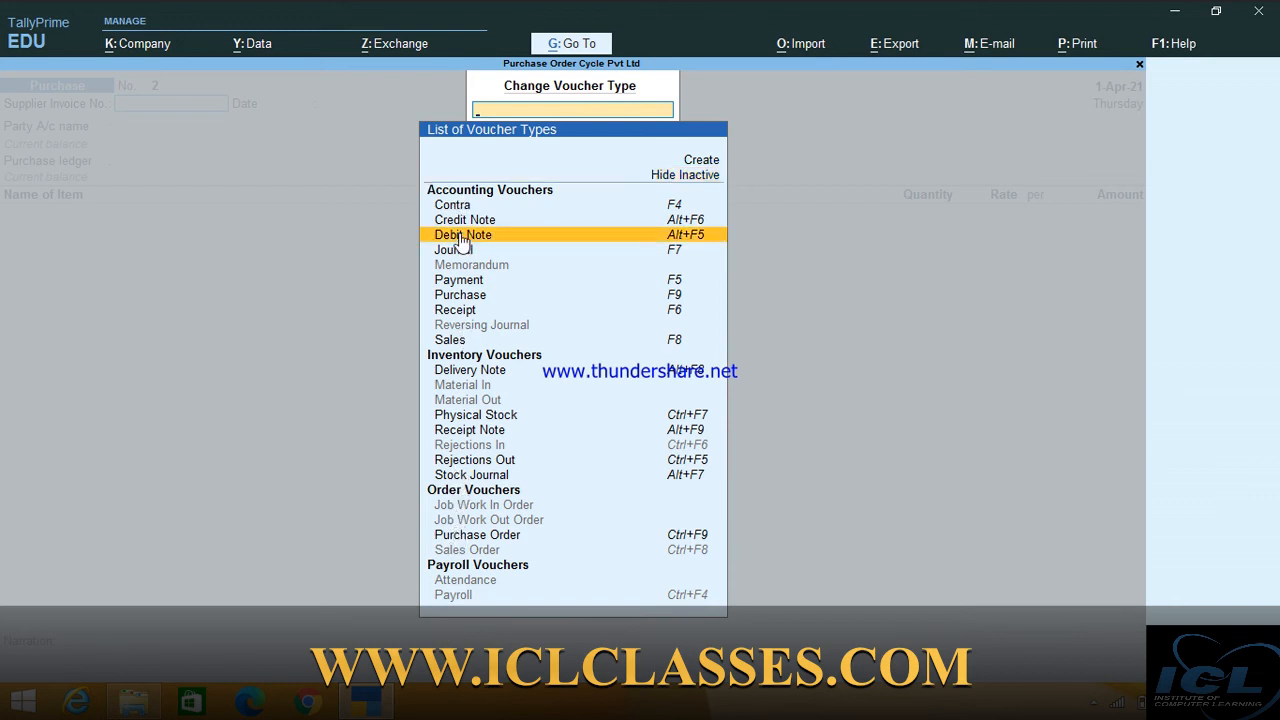
{"action": "left_click", "coordinate": [649, 238]}
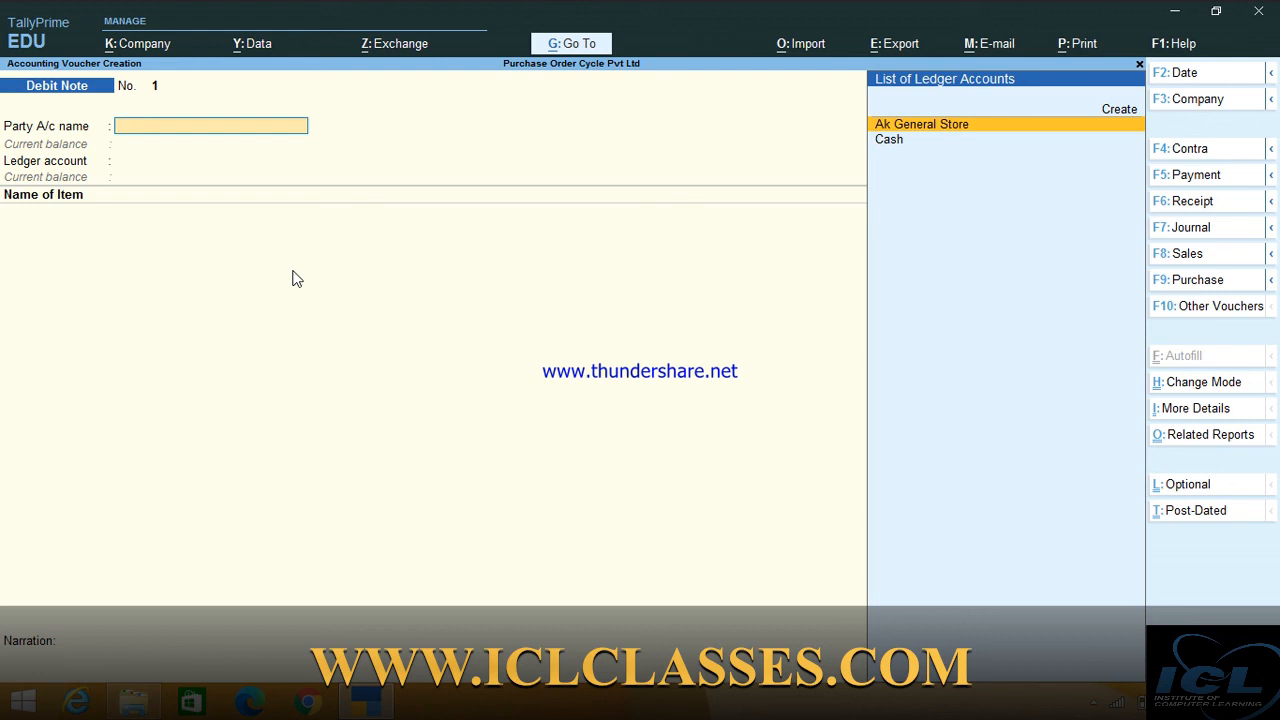
Choose Ak General Store as the debit note's party, with tracking number Not Applicable and the remaining dispatch and original invoice details blank.
{"action": "key", "text": "Return"}
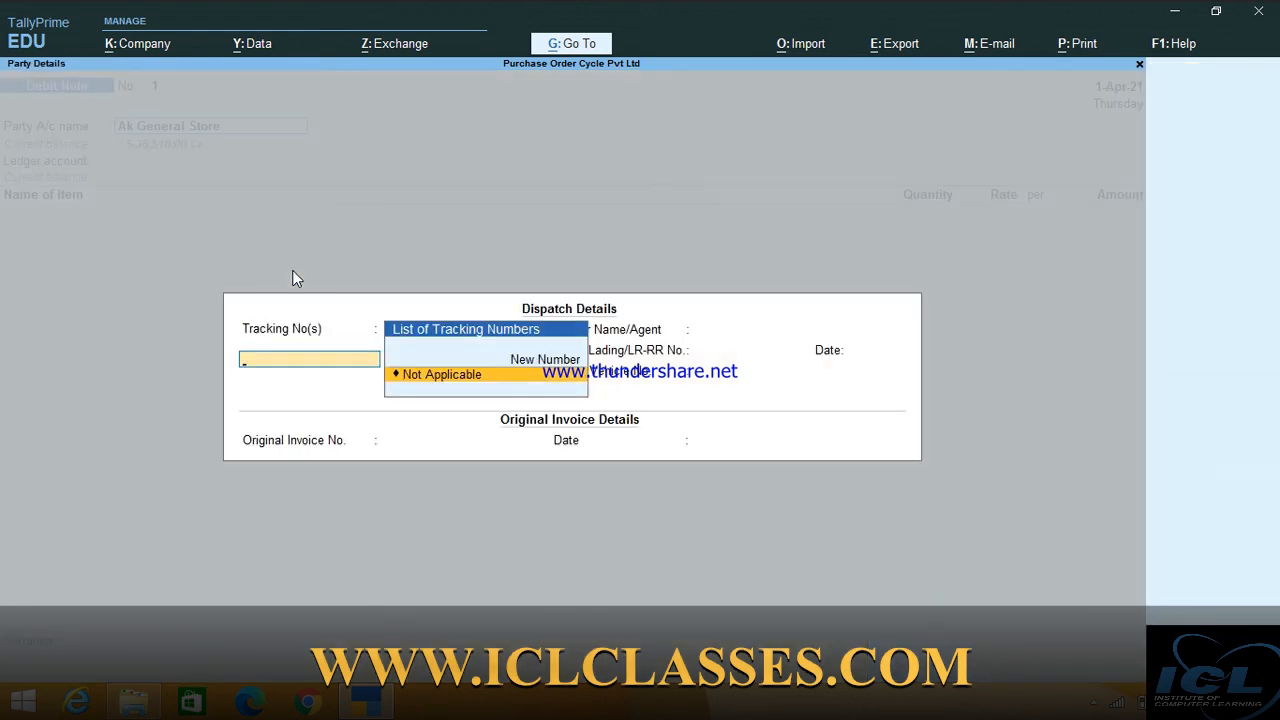
{"action": "key", "text": "Return"}
{"action": "key", "text": "Return"}
{"action": "key", "text": "Return"}
{"action": "key", "text": "Return"}
{"action": "key", "text": "Return"}
{"action": "key", "text": "Return"}
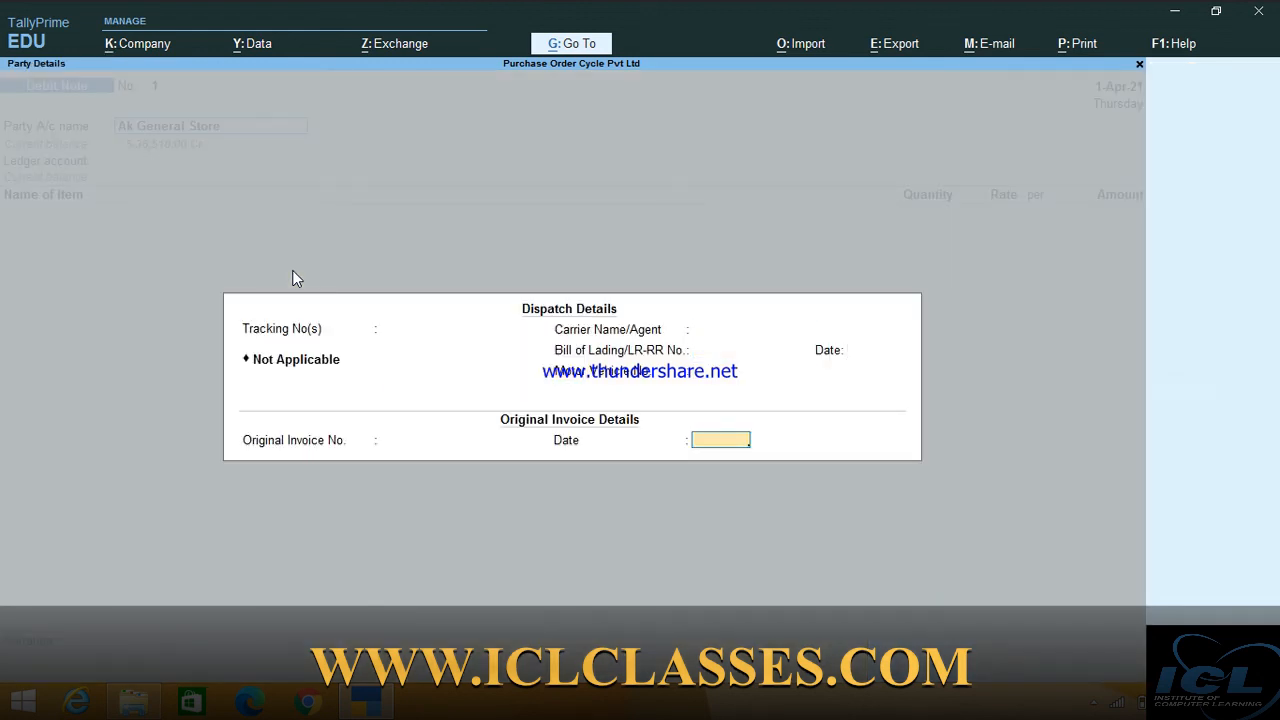
{"action": "key", "text": "Return"}
Accept Ak General Store's party details with state Delhi and choose Purchase as the debit note's ledger account.
{"action": "key", "text": "Return"}
{"action": "key", "text": "Return"}
{"action": "key", "text": "Return"}
{"action": "key", "text": "Return"}
{"action": "key", "text": "Return"}
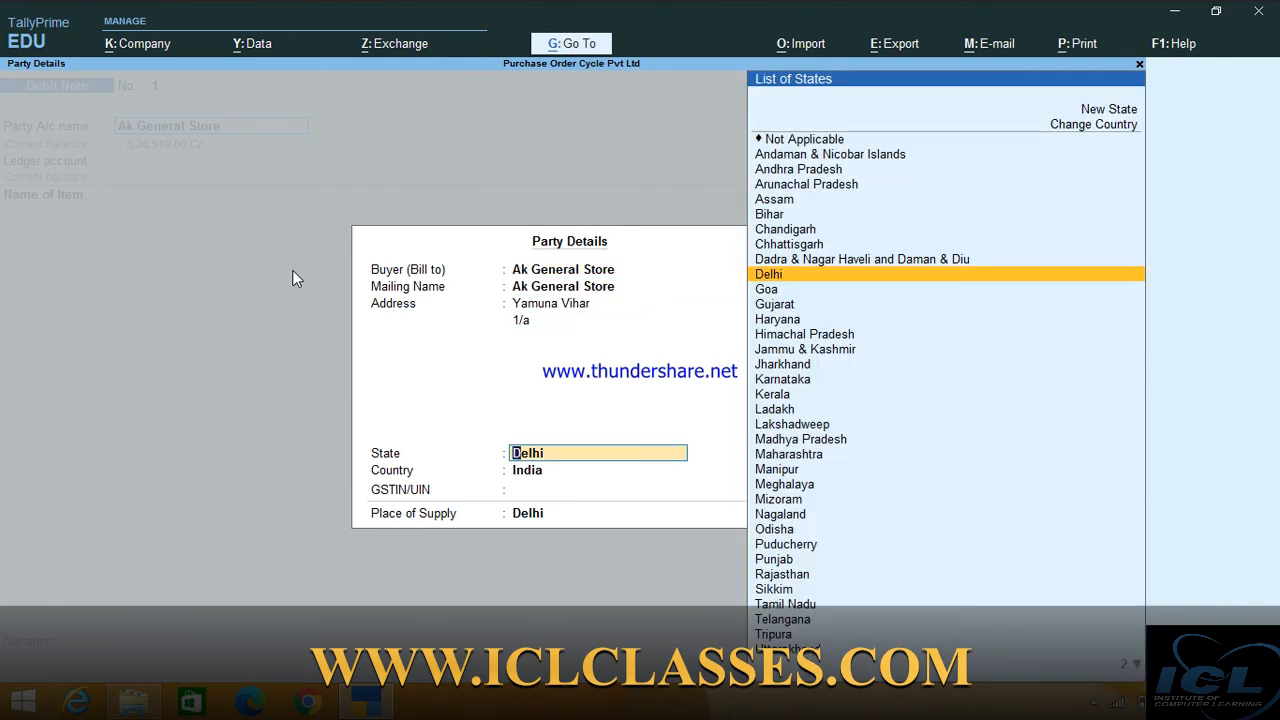
{"action": "key", "text": "Return"}
{"action": "key", "text": "Return"}
{"action": "key", "text": "Return"}
{"action": "key", "text": "Return"}
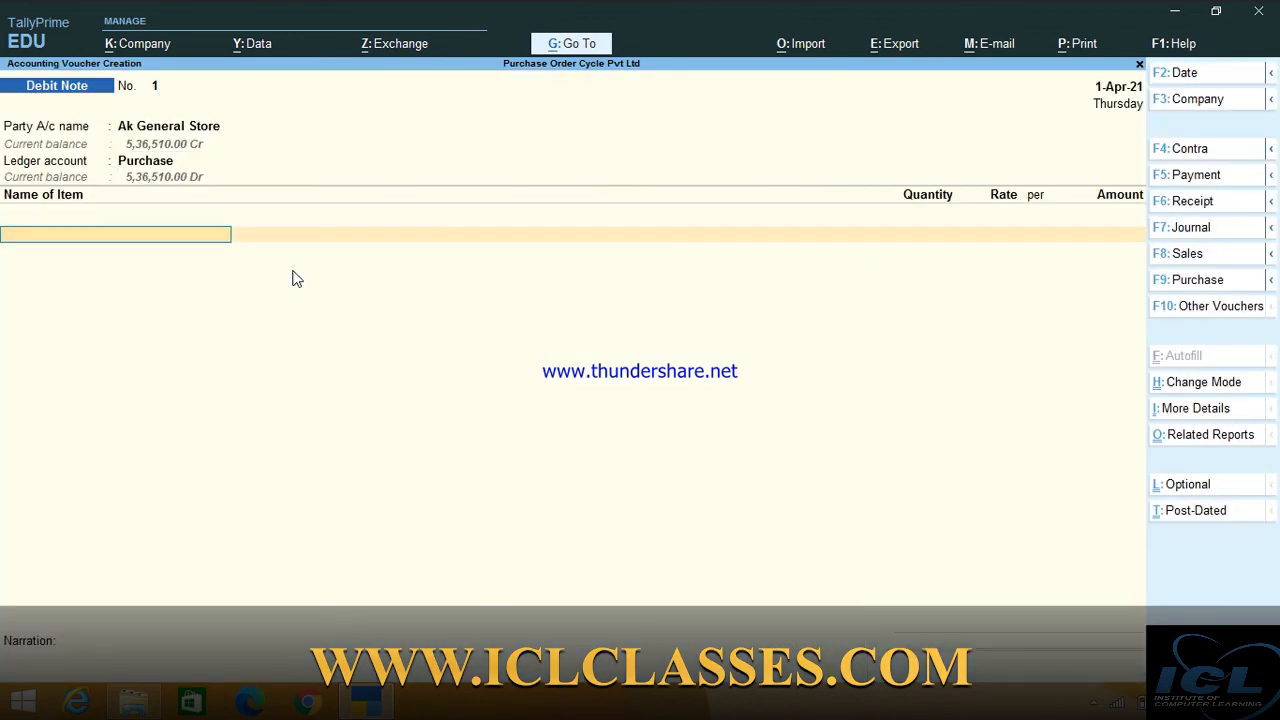
Add Del Monte to the debit note with tracking and order numbers Not Applicable, quantity 520 btl and rate 70.00.
{"action": "key", "text": "Down"}
{"action": "key", "text": "Down"}
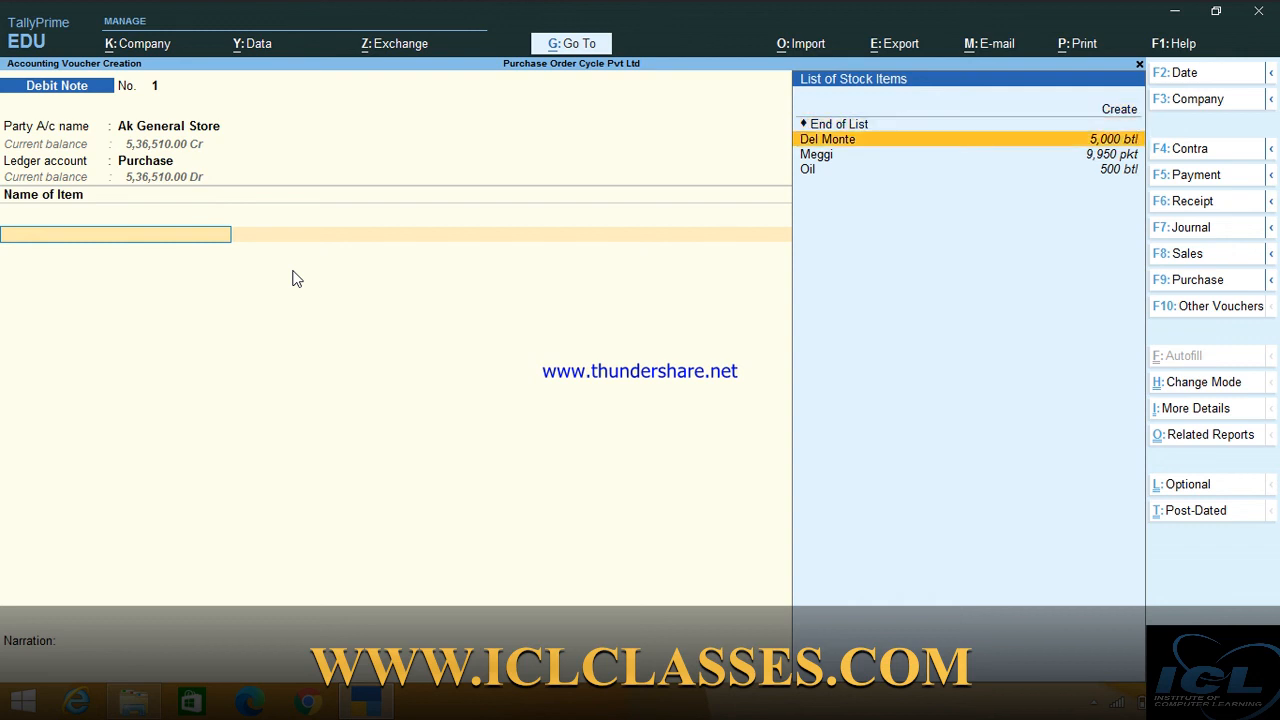
{"action": "key", "text": "Return"}
{"action": "key", "text": "Return"}
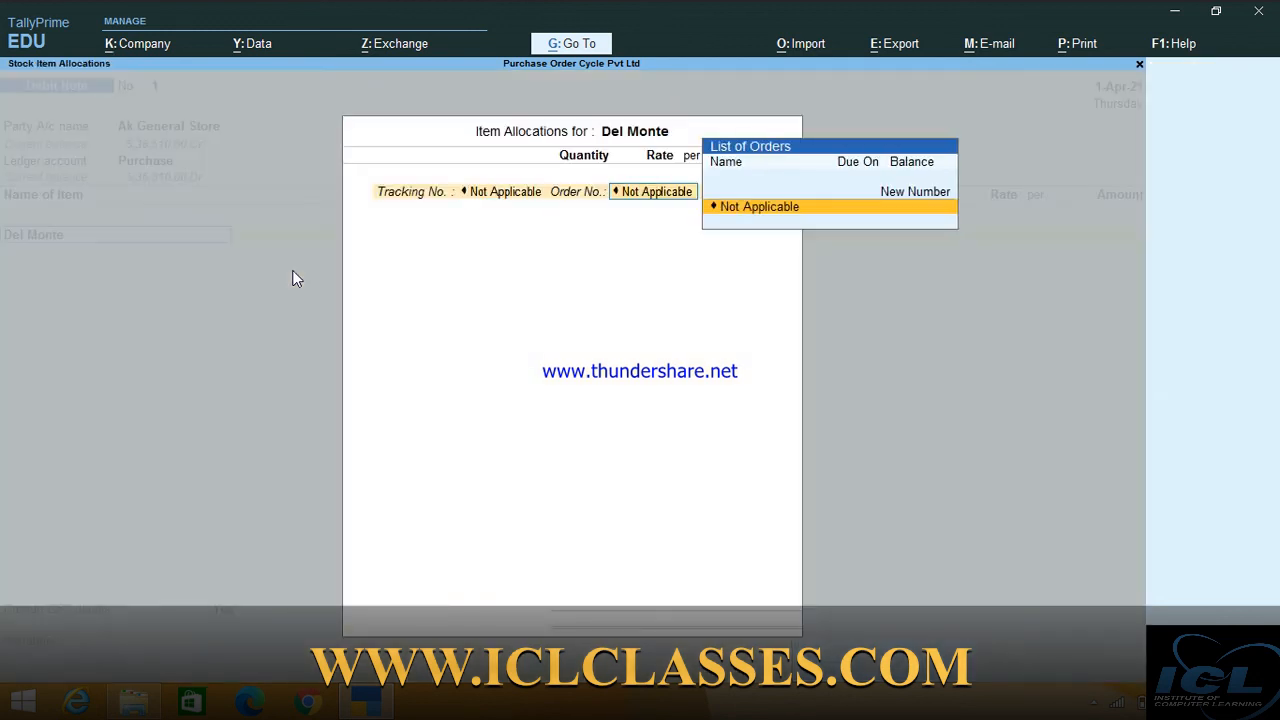
{"action": "key", "text": "Return"}
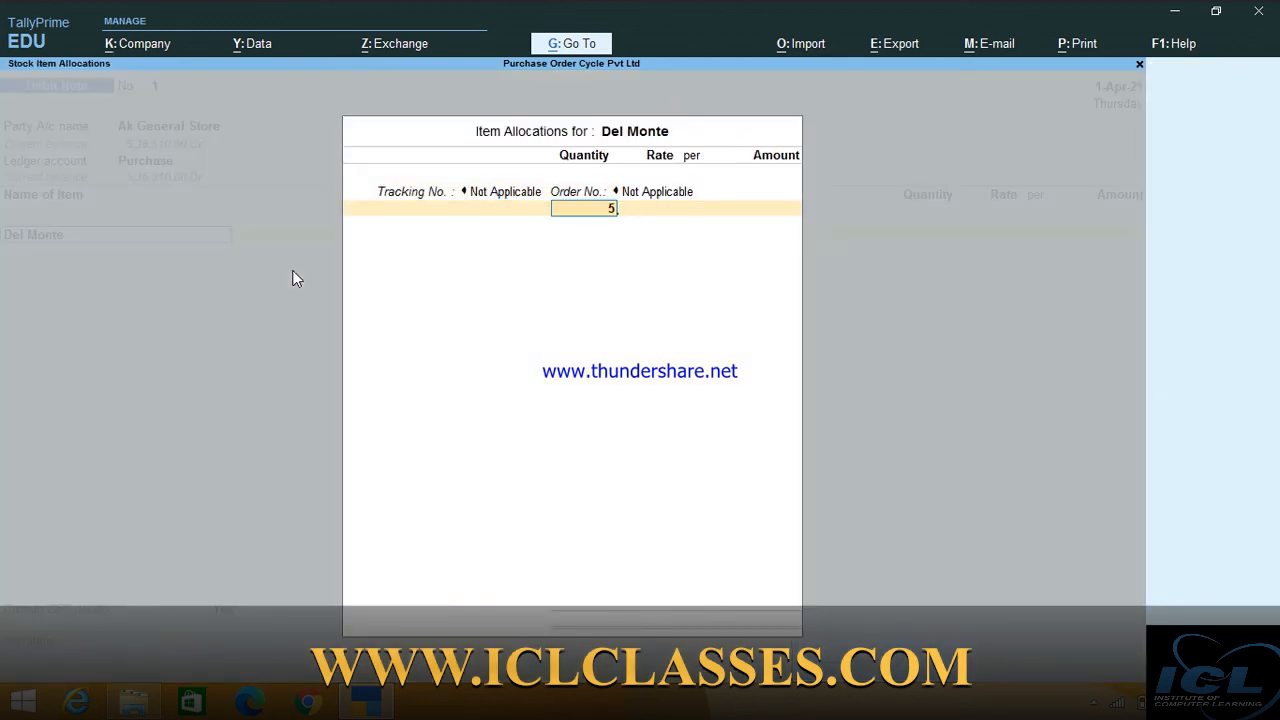
{"action": "type", "text": "520"}
{"action": "key", "text": "Return"}
{"action": "key", "text": "Return"}
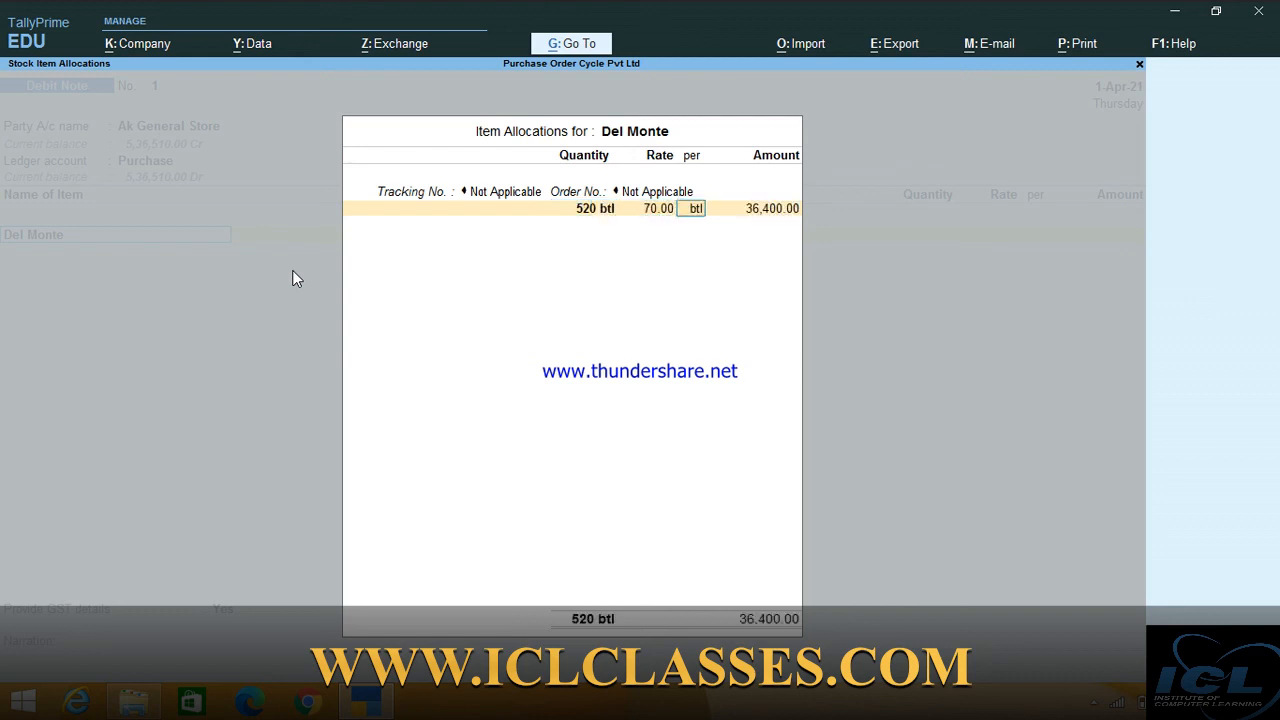
{"action": "key", "text": "Return"}
{"action": "key", "text": "Return"}
{"action": "key", "text": "Return"}
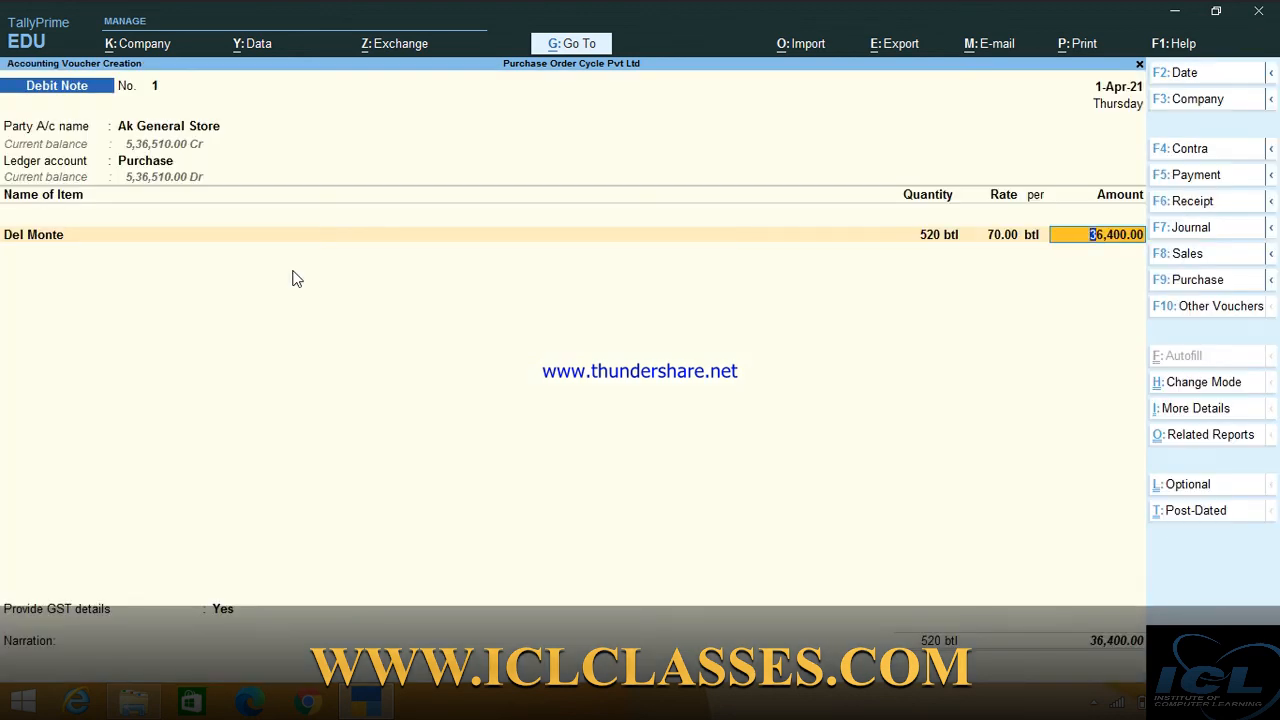
{"action": "key", "text": "Return"}
End the debit note's item list and set Provide GST details to No.
{"action": "key", "text": "Return"}
{"action": "key", "text": "Return"}
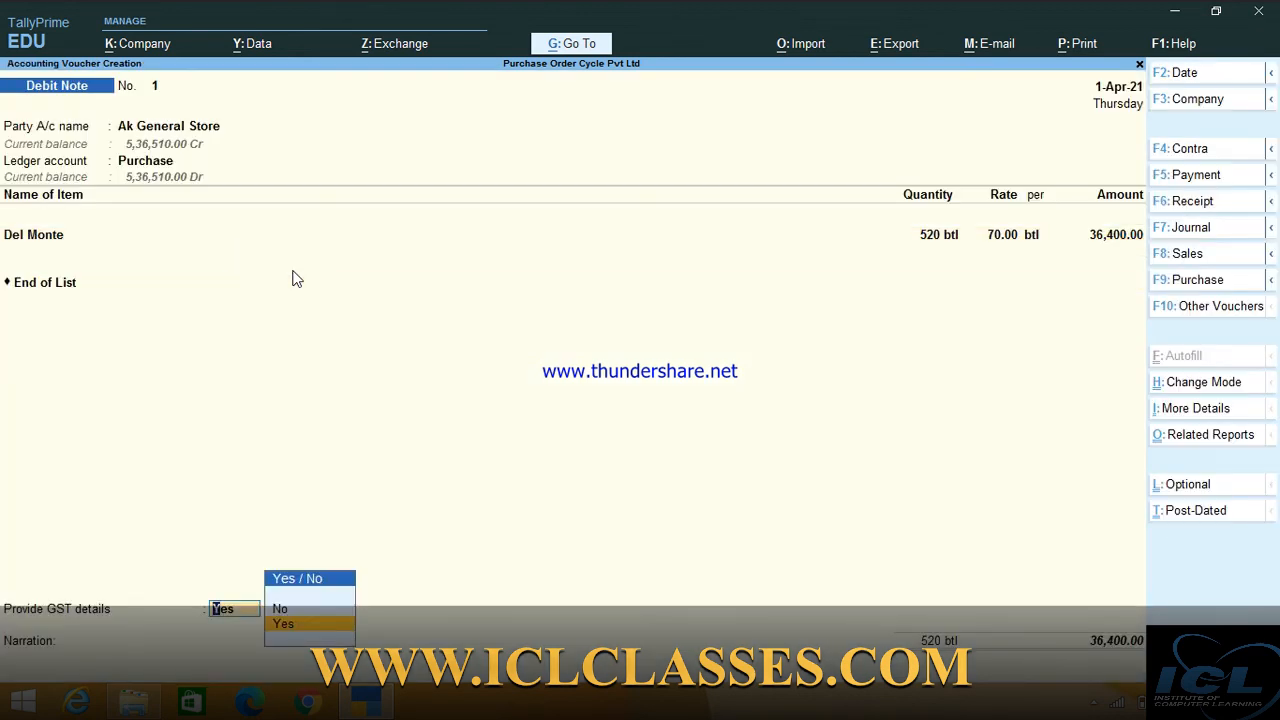
{"action": "key", "text": "Up"}
{"action": "key", "text": "Return"}
{"action": "key", "text": "Return"}
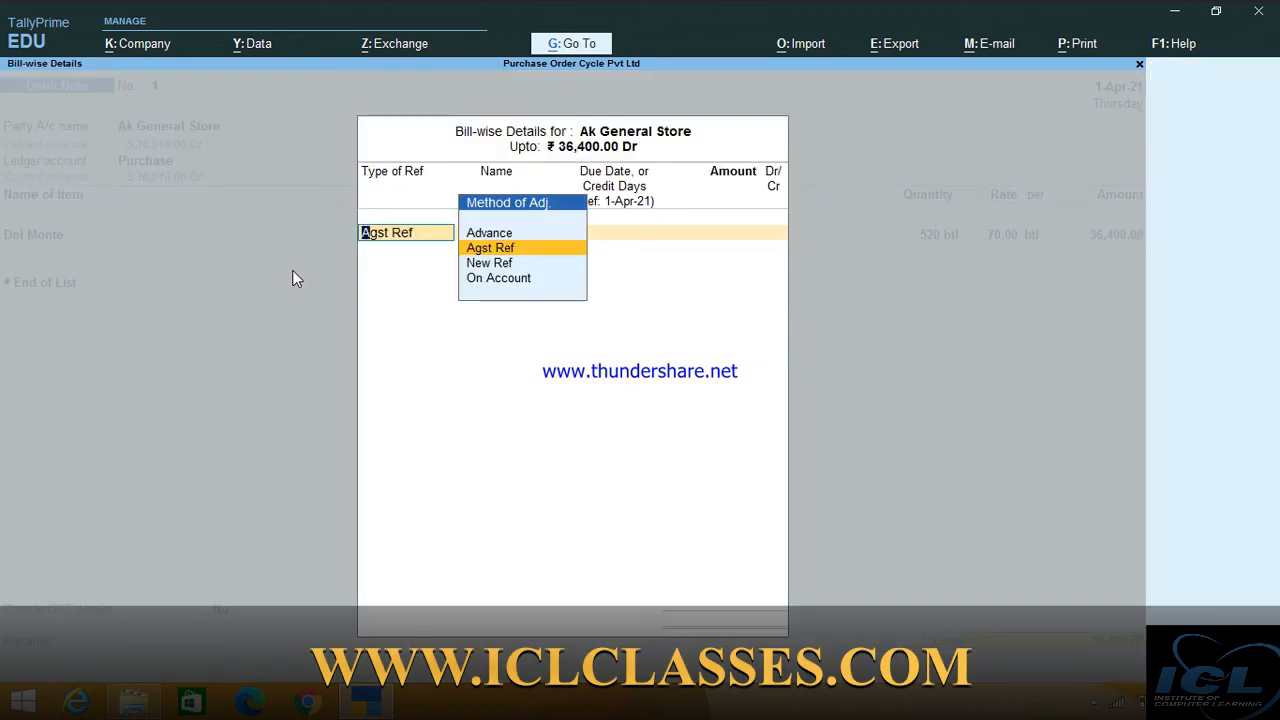
Allocate the debit note's full 36,400.00 as Agst Ref in the bill-wise details, save the voucher and leave voucher entry.
{"action": "key", "text": "Return"}
{"action": "key", "text": "Return"}
{"action": "key", "text": "Return"}
{"action": "key", "text": "Return"}
{"action": "key", "text": "Return"}
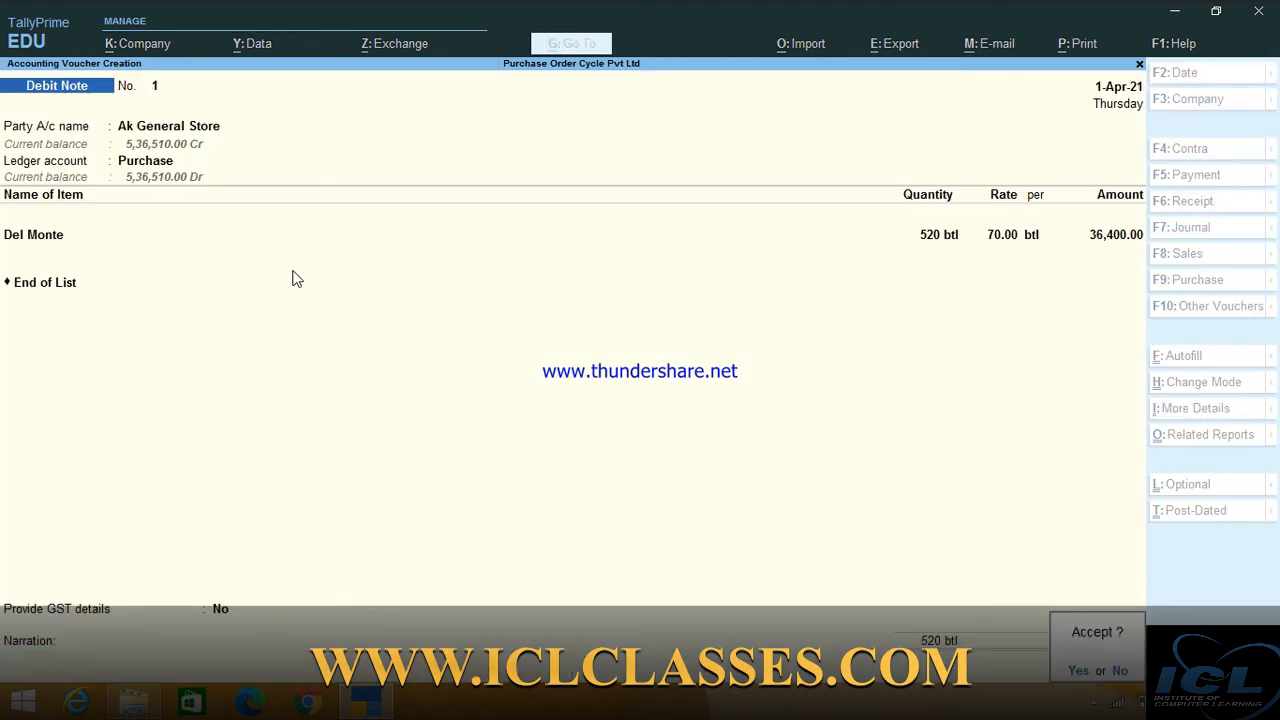
{"action": "key", "text": "Return"}
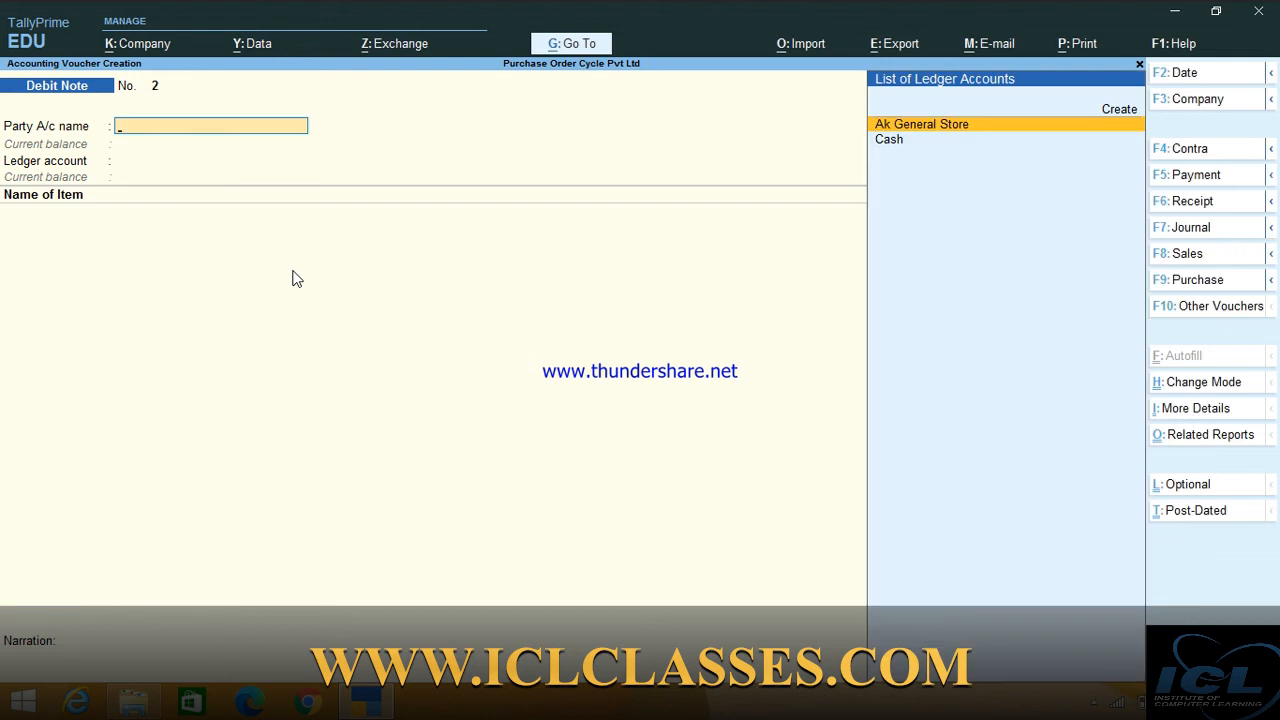
{"action": "key", "text": "Escape"}
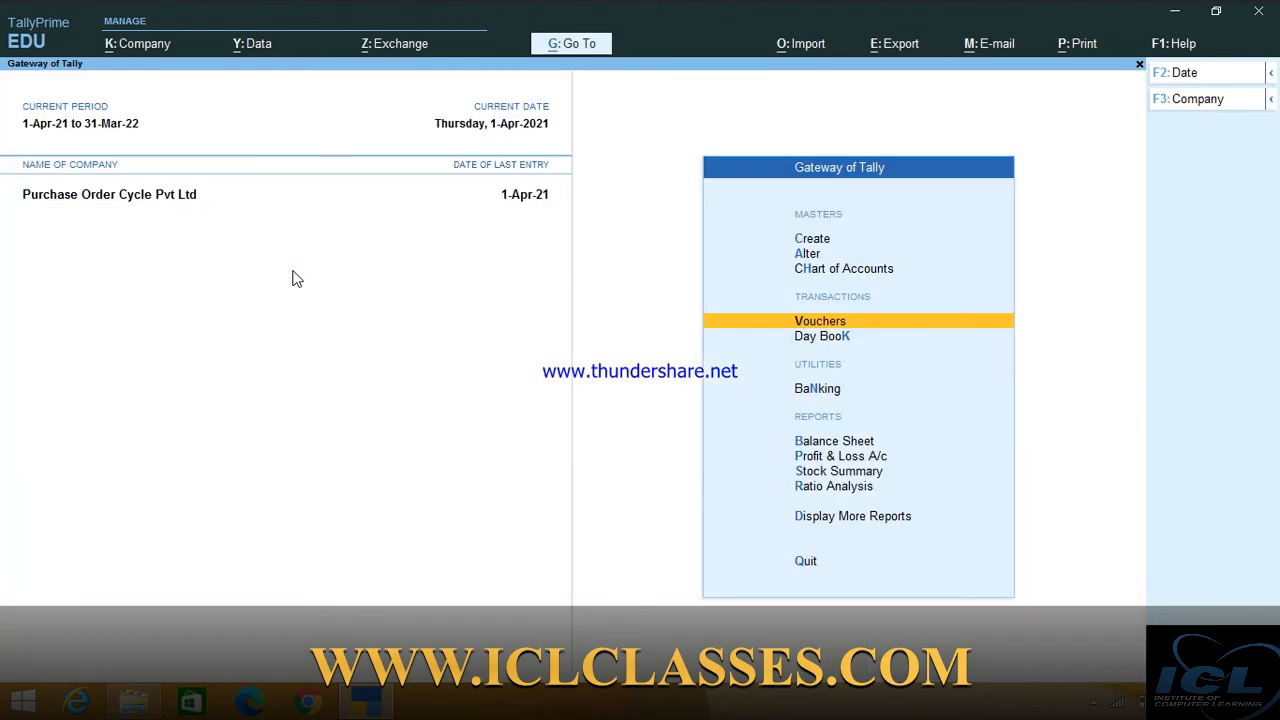
Open the Balance Sheet and switch it to the detailed view.
{"action": "key", "text": "Down"}
{"action": "key", "text": "Down"}
{"action": "key", "text": "Down"}
{"action": "key", "text": "Return"}
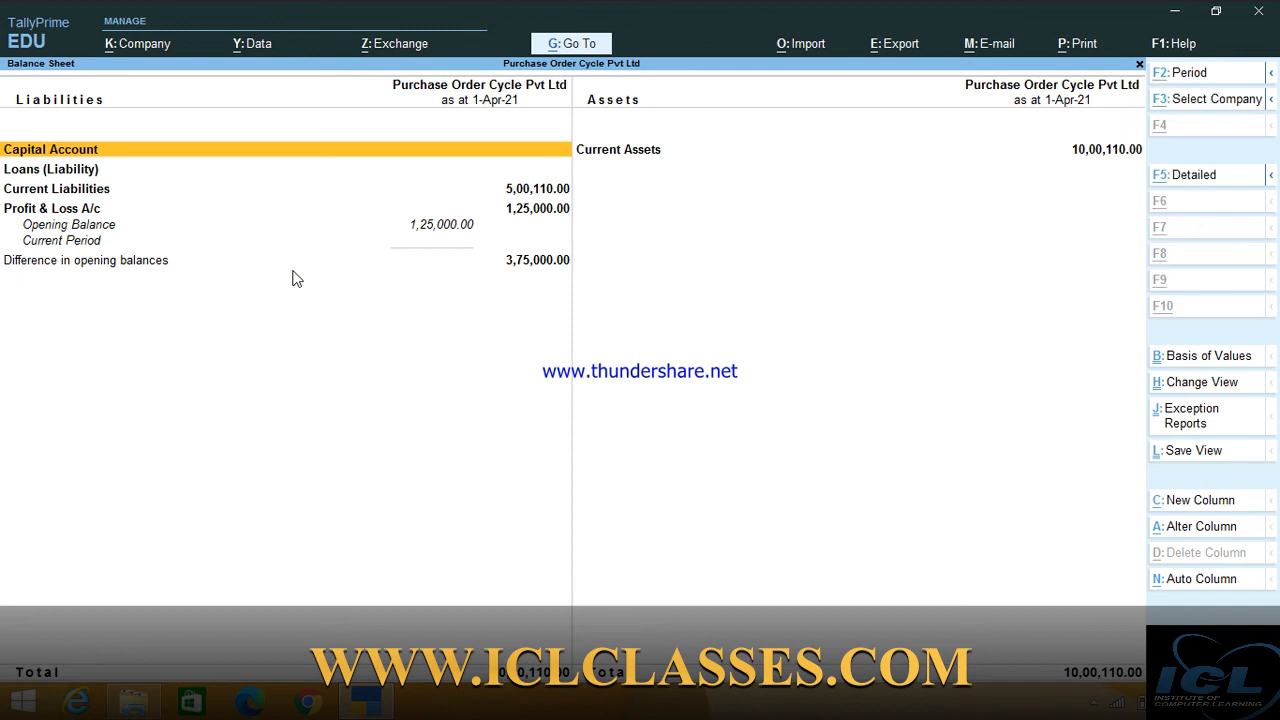
{"action": "key", "text": "alt+F5"}
Drill down from Current Liabilities to Ak General Store's monthly ledger summary, examine the April figures and return to the Gateway of Tally.
{"action": "key", "text": "Down"}
{"action": "key", "text": "Down"}
{"action": "key", "text": "Down"}
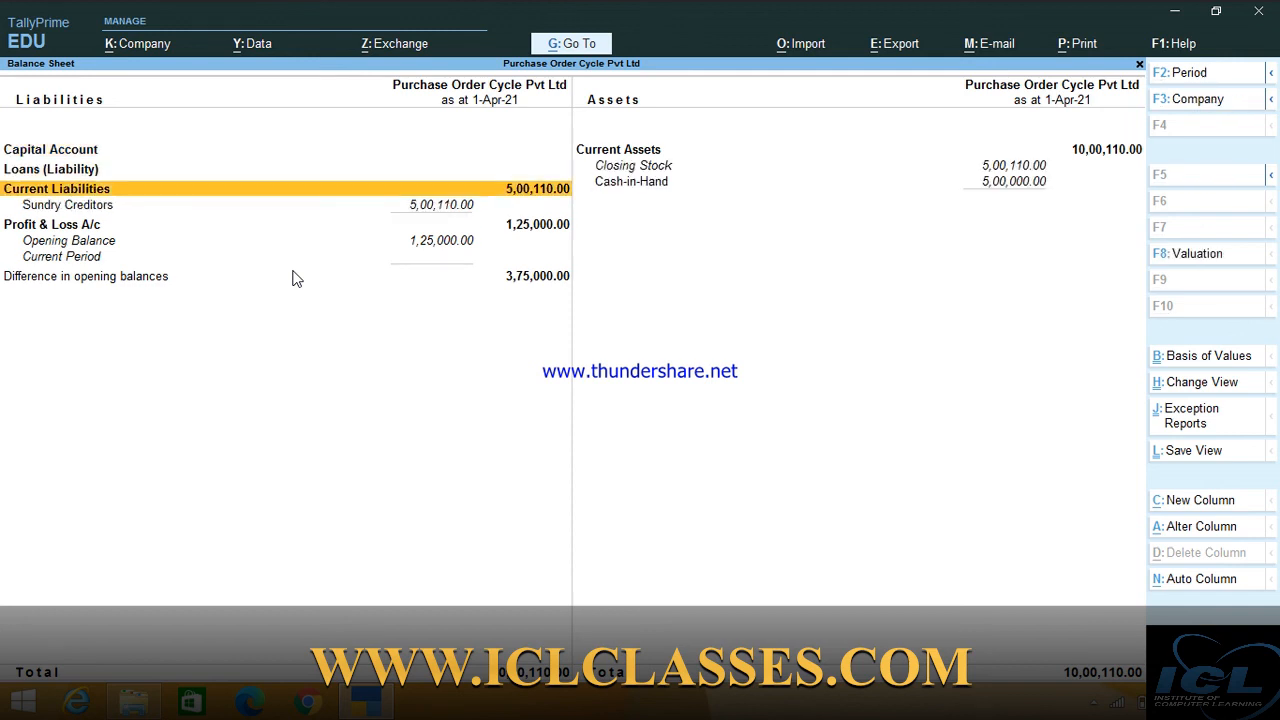
{"action": "key", "text": "Return"}
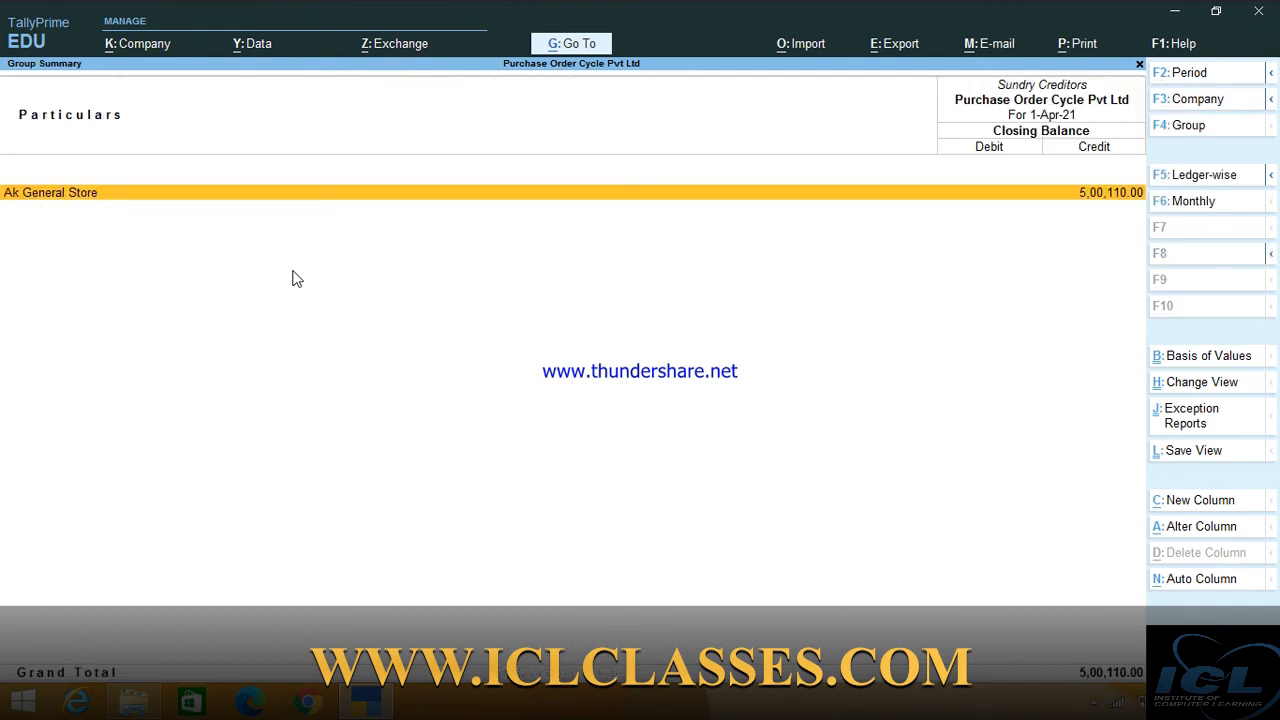
{"action": "key", "text": "Return"}
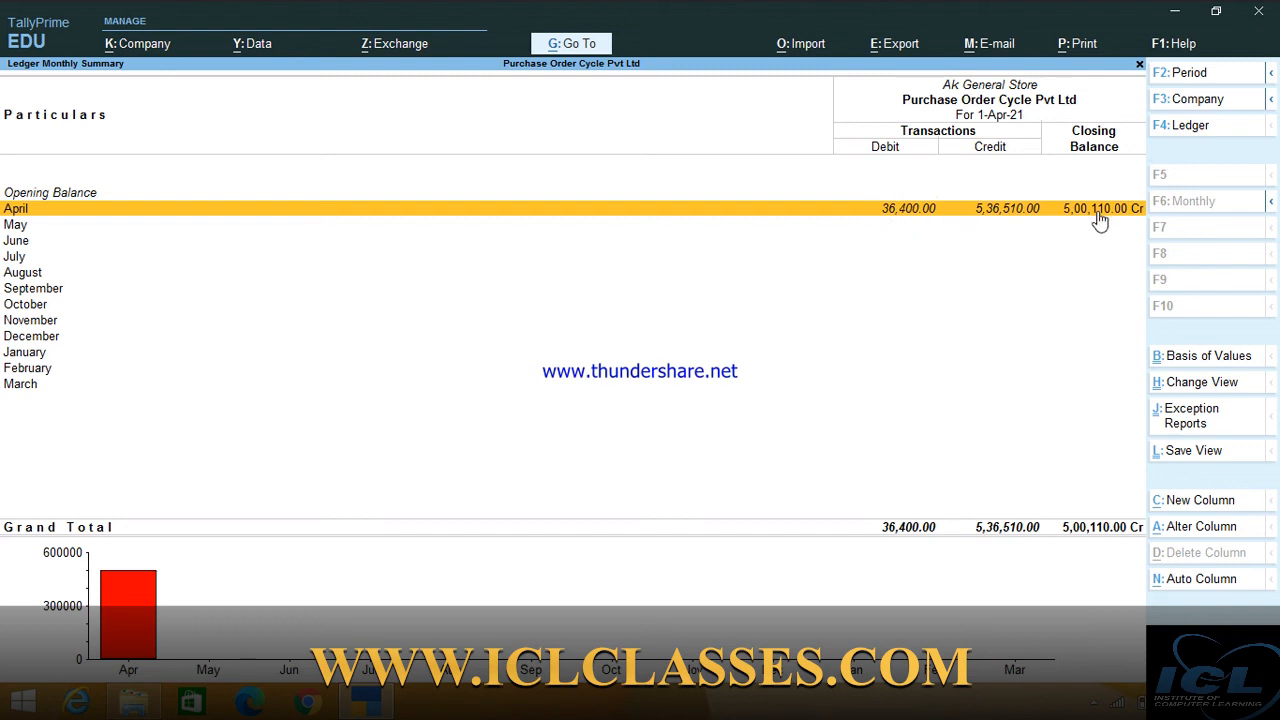
{"action": "key", "text": "Escape"}
{"action": "key", "text": "Escape"}
{"action": "key", "text": "Escape"}
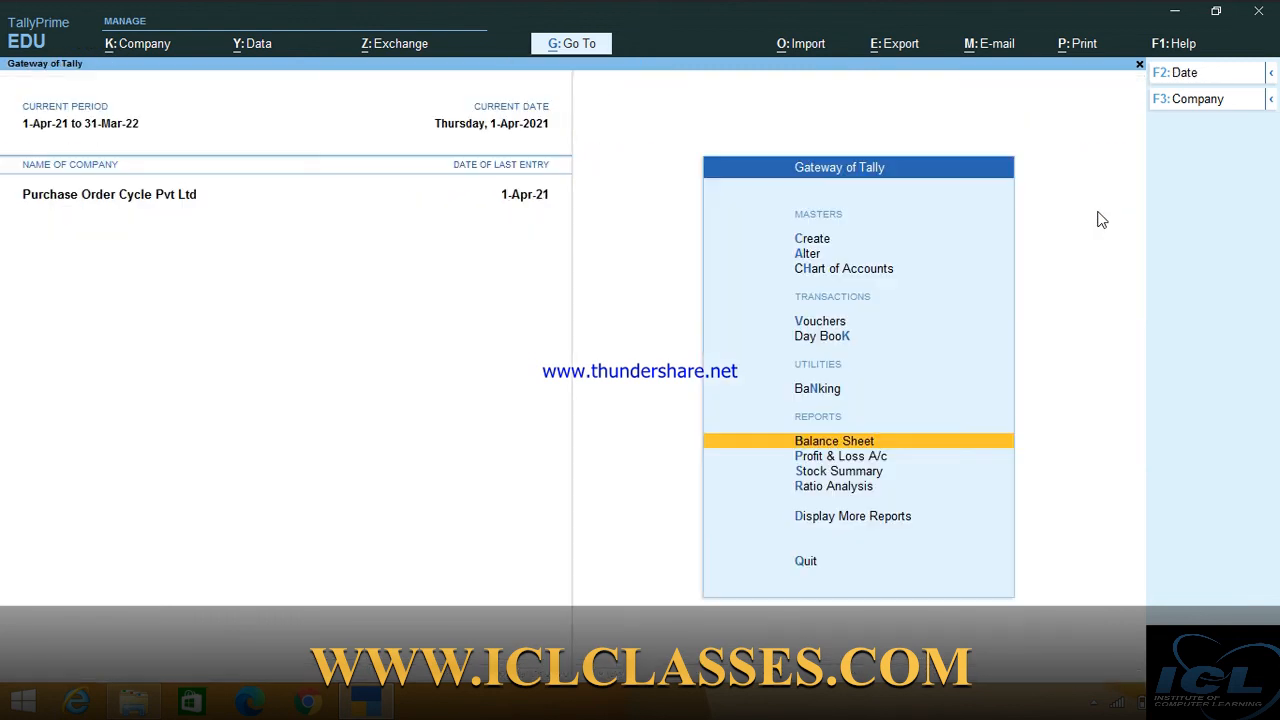
Open voucher entry, start a Payment voucher and change its mode to Double Entry.
{"action": "key", "text": "Up"}
{"action": "key", "text": "Up"}
{"action": "key", "text": "Up"}
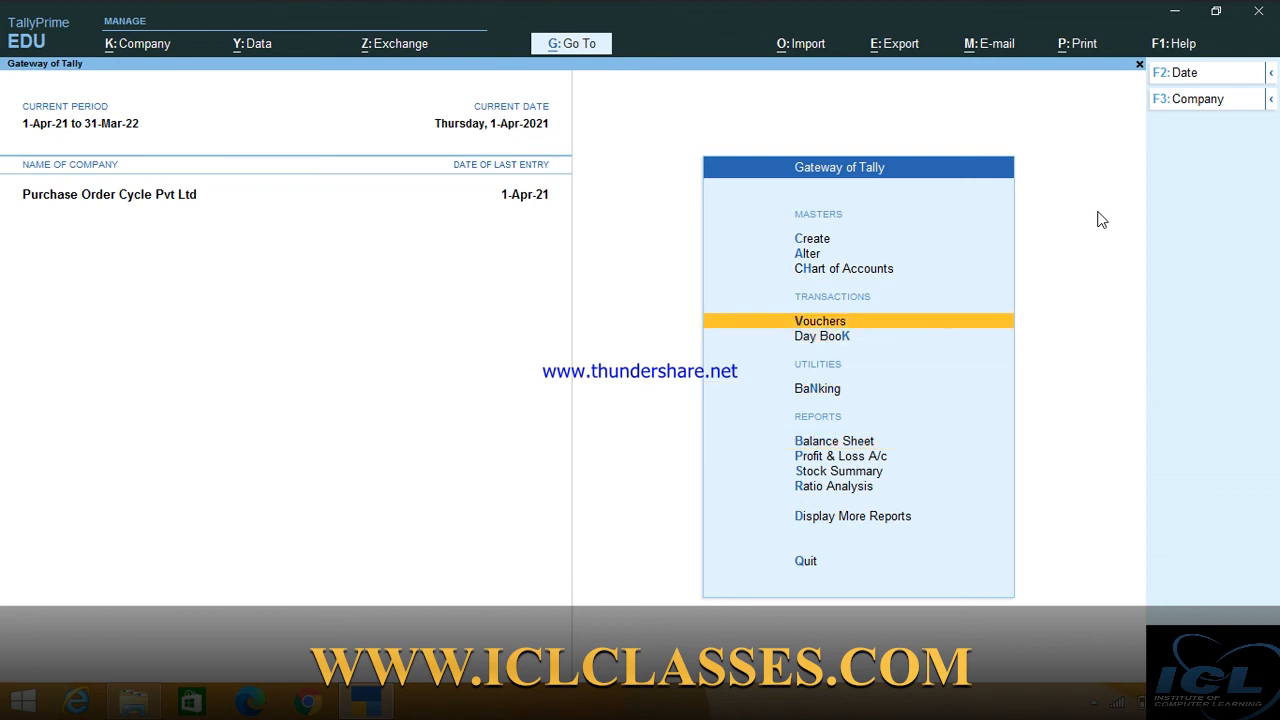
{"action": "key", "text": "Return"}
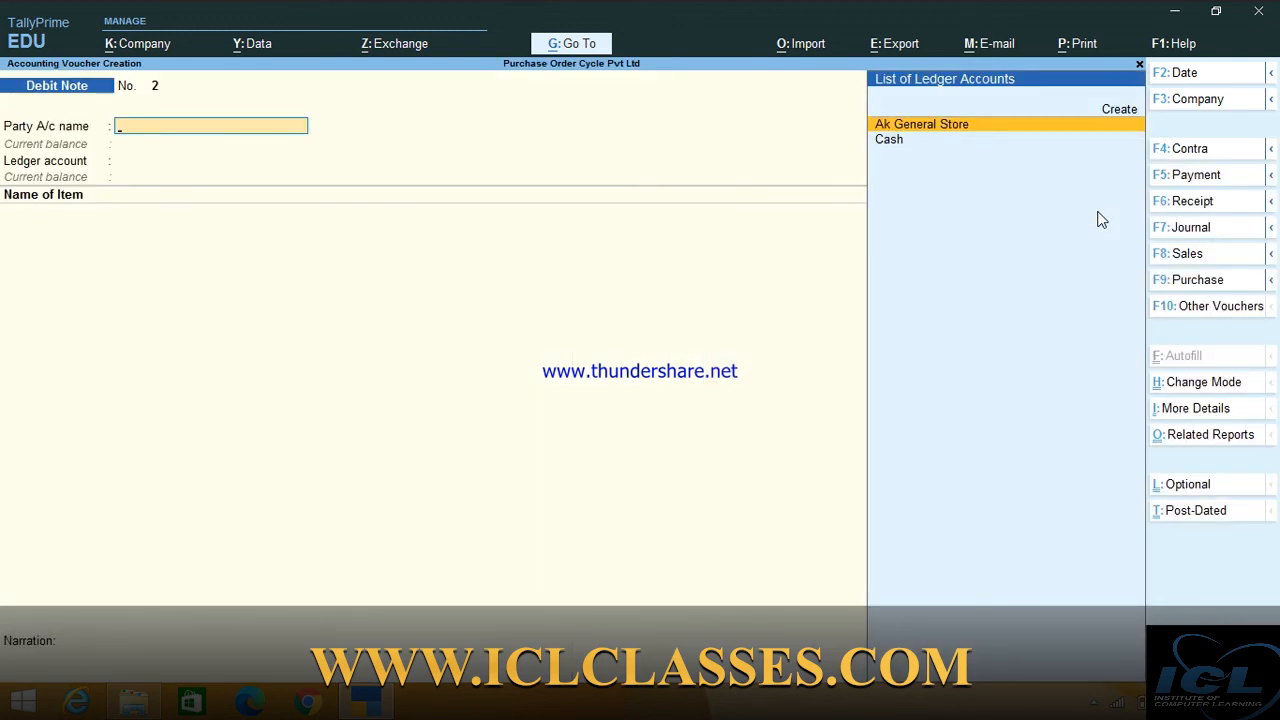
{"action": "key", "text": "F5"}
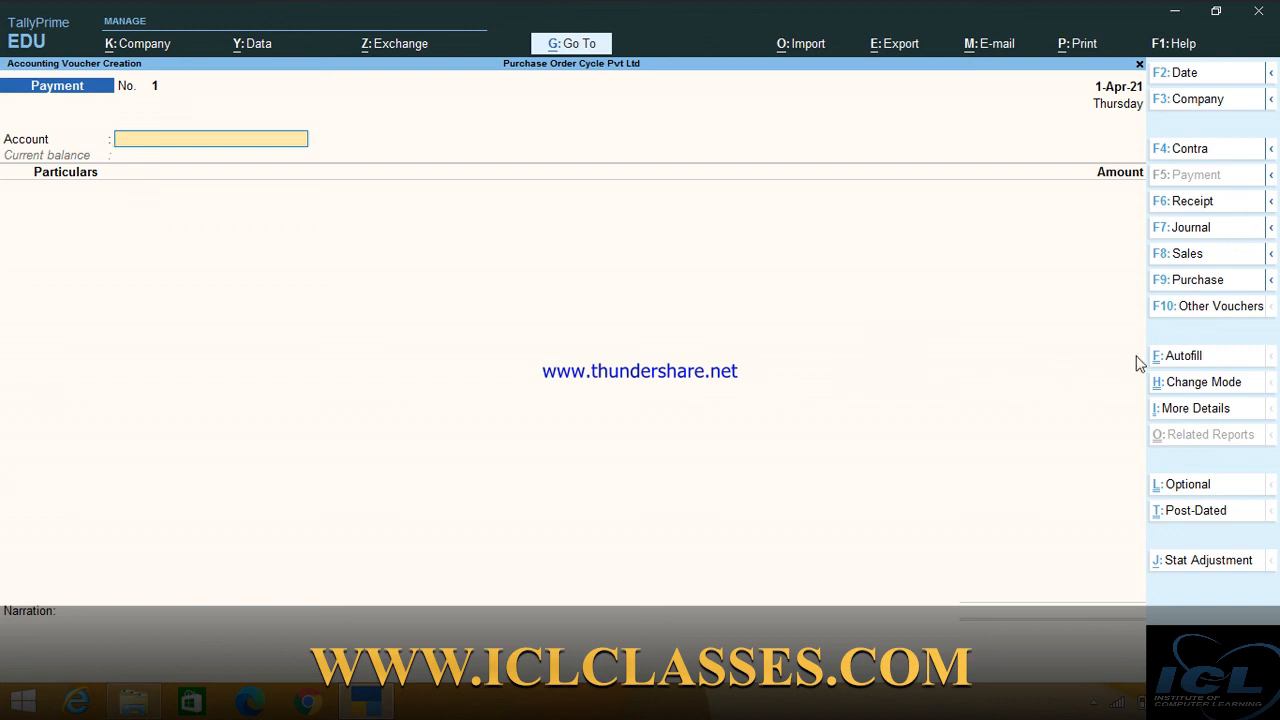
{"action": "left_click", "coordinate": [1199, 389]}
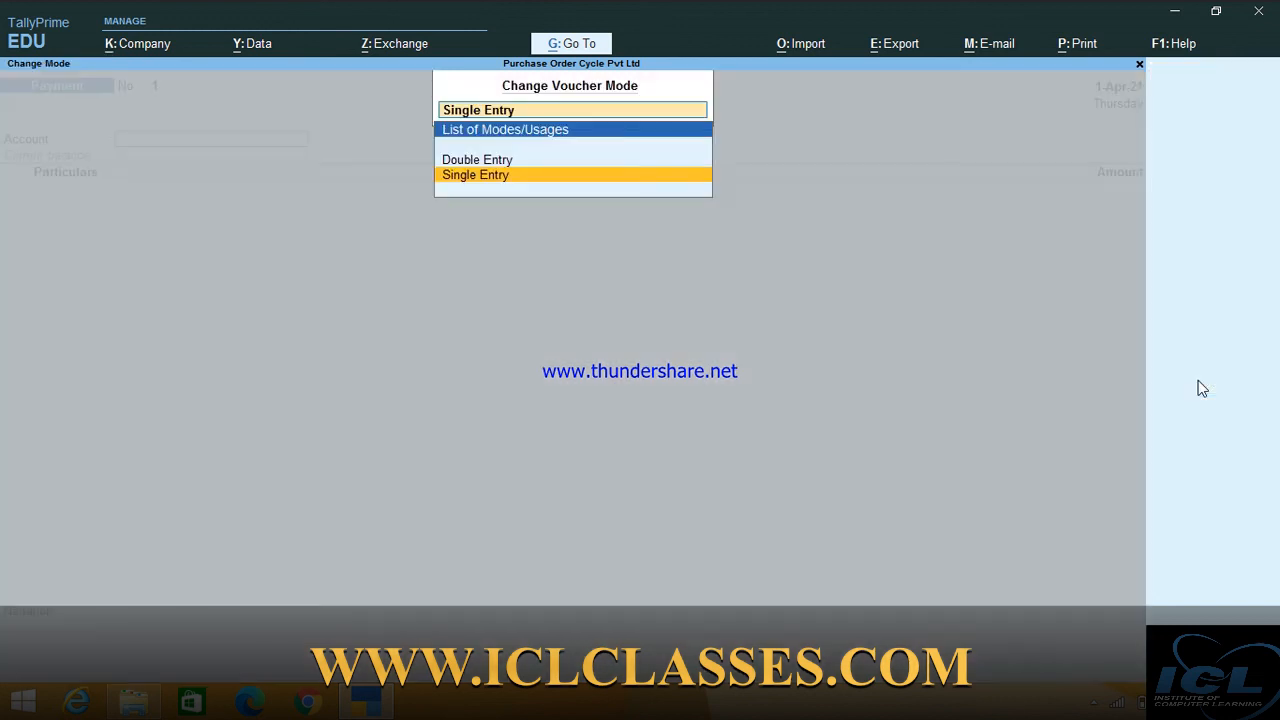
{"action": "left_click", "coordinate": [495, 173]}
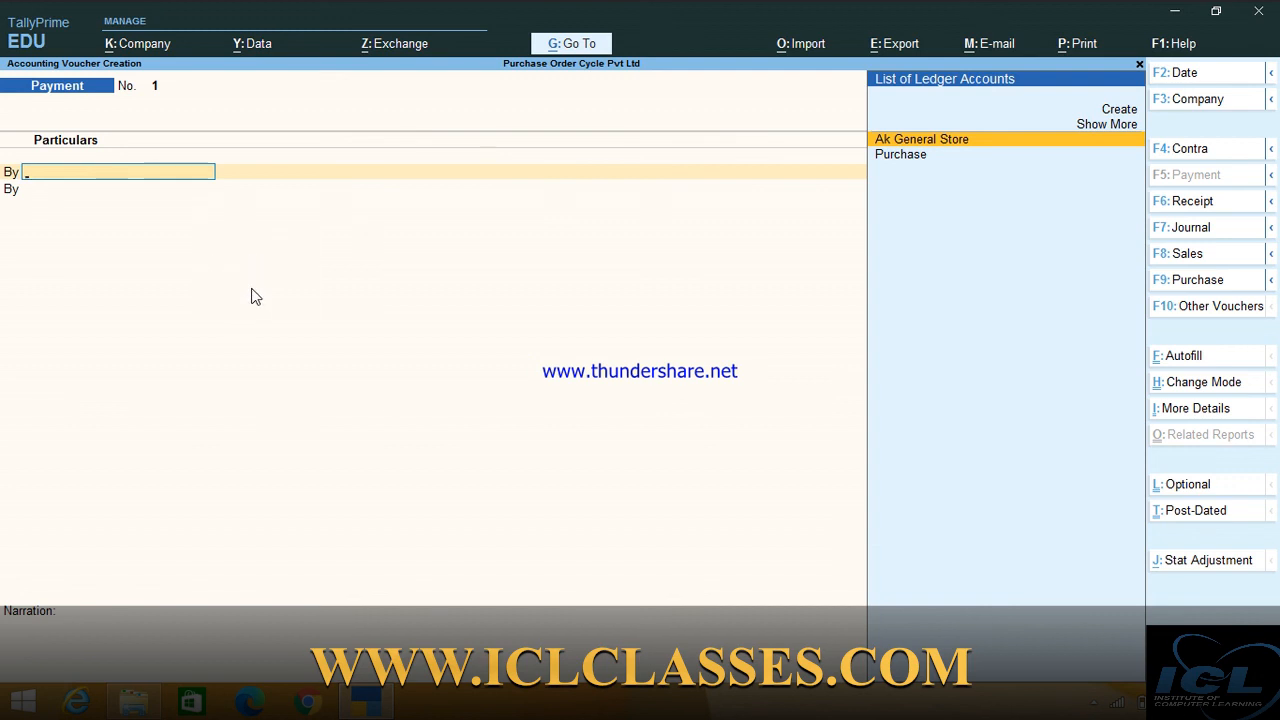
Configure the Payment voucher to use Cr/Dr instead of To/By during entry and accept the configuration.
{"action": "key", "text": "F12"}
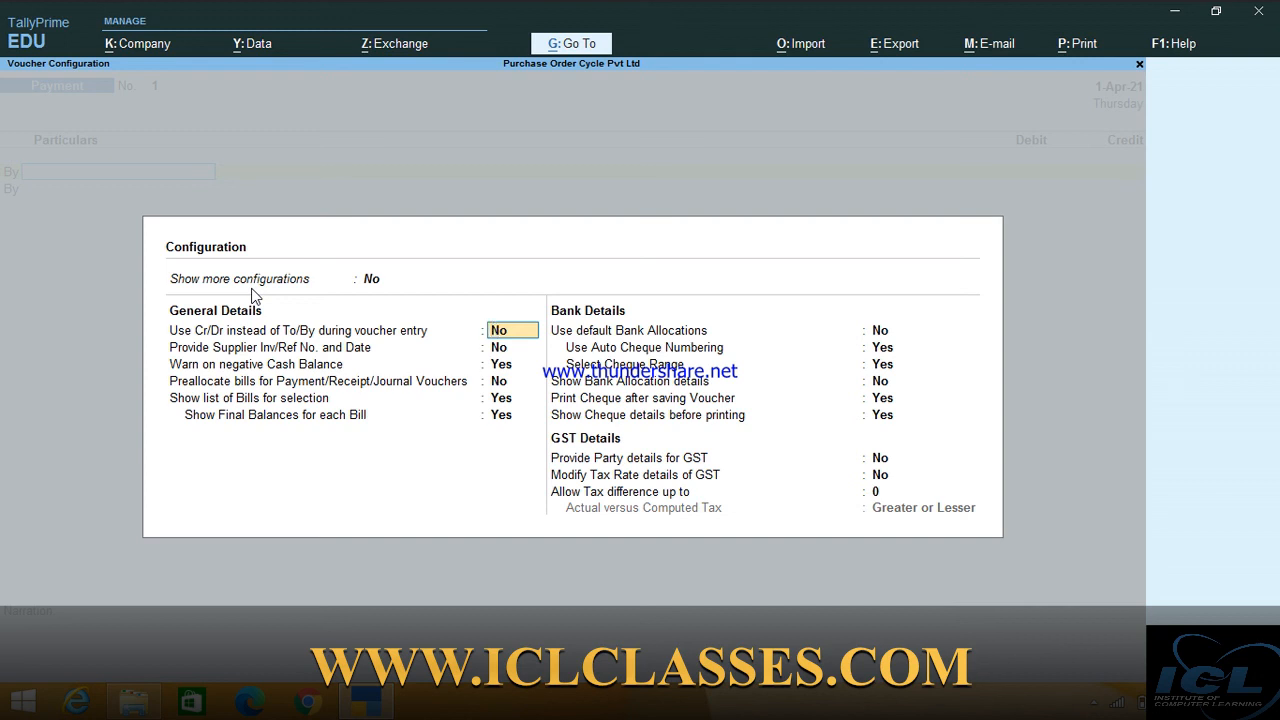
{"action": "type", "text": "y"}
{"action": "key", "text": "Return"}
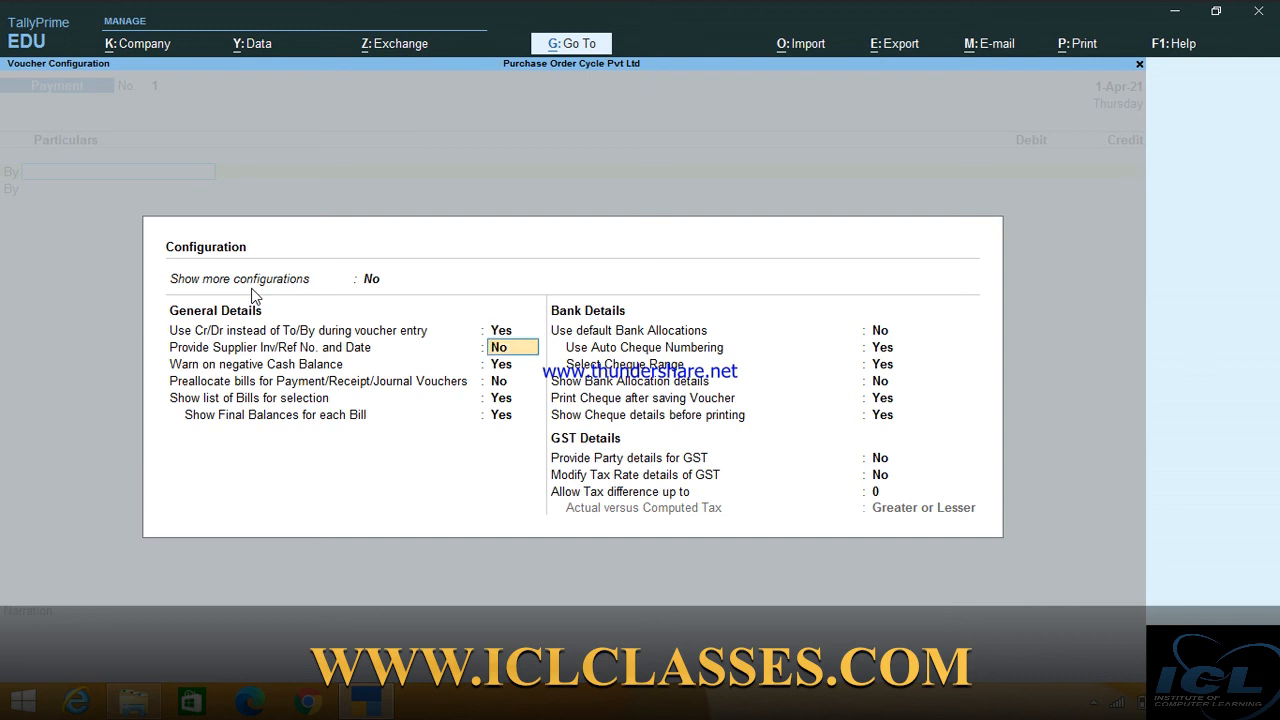
{"action": "key", "text": "ctrl+a"}
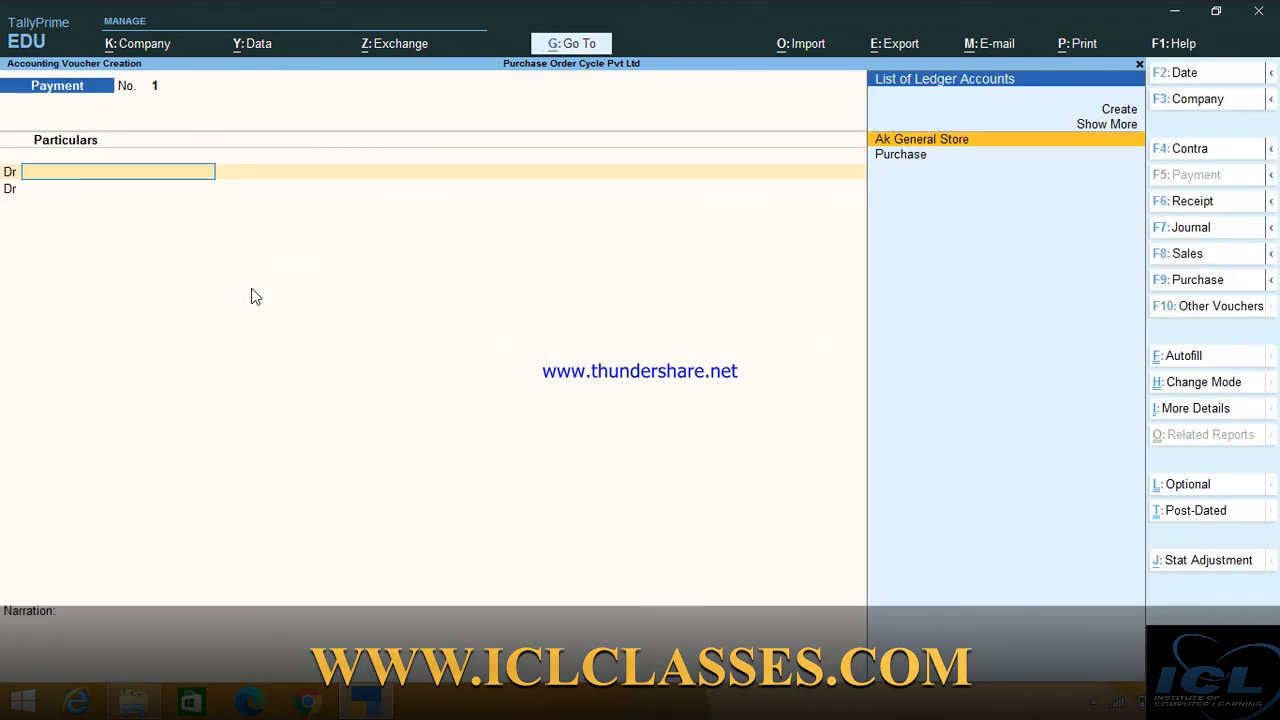
Debit Ak General Store with 5,00,110 in the Payment voucher and allocate the full amount as Agst Ref to bill/001.
{"action": "key", "text": "Return"}
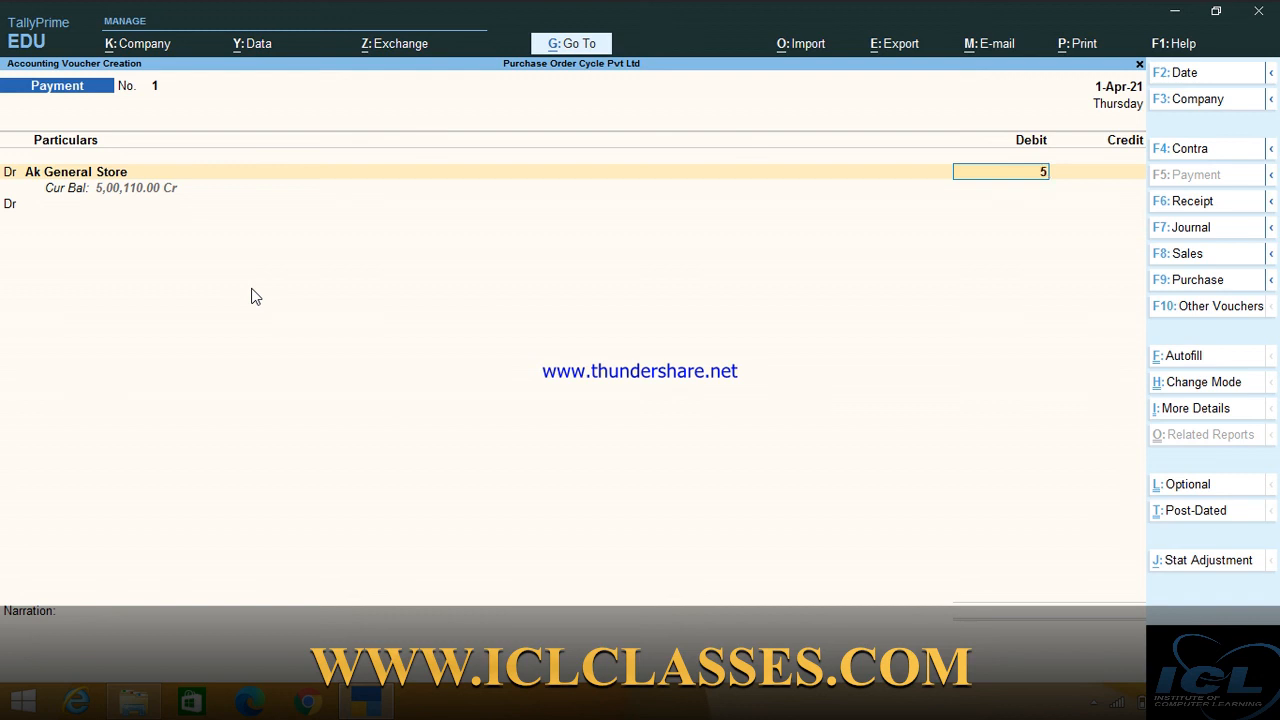
{"action": "type", "text": "5,00,110"}
{"action": "key", "text": "Return"}
{"action": "key", "text": "Return"}
{"action": "key", "text": "Return"}
{"action": "key", "text": "Return"}
{"action": "key", "text": "Return"}
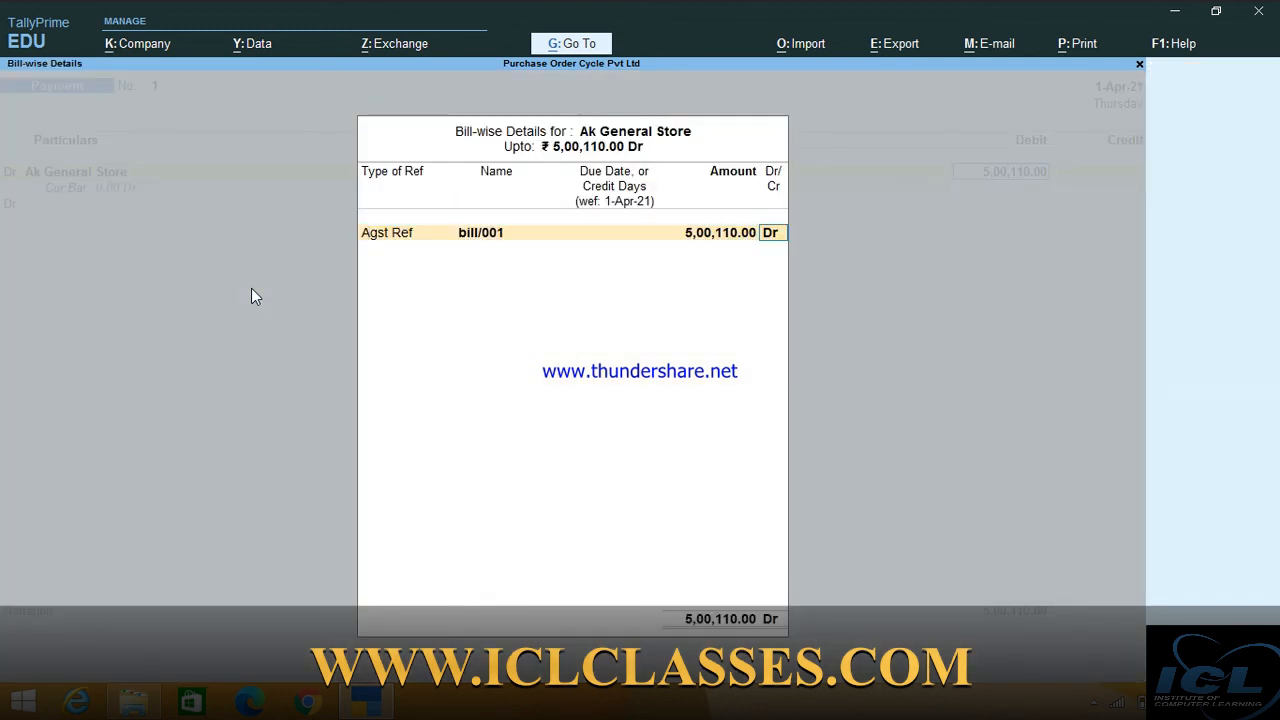
{"action": "key", "text": "Return"}
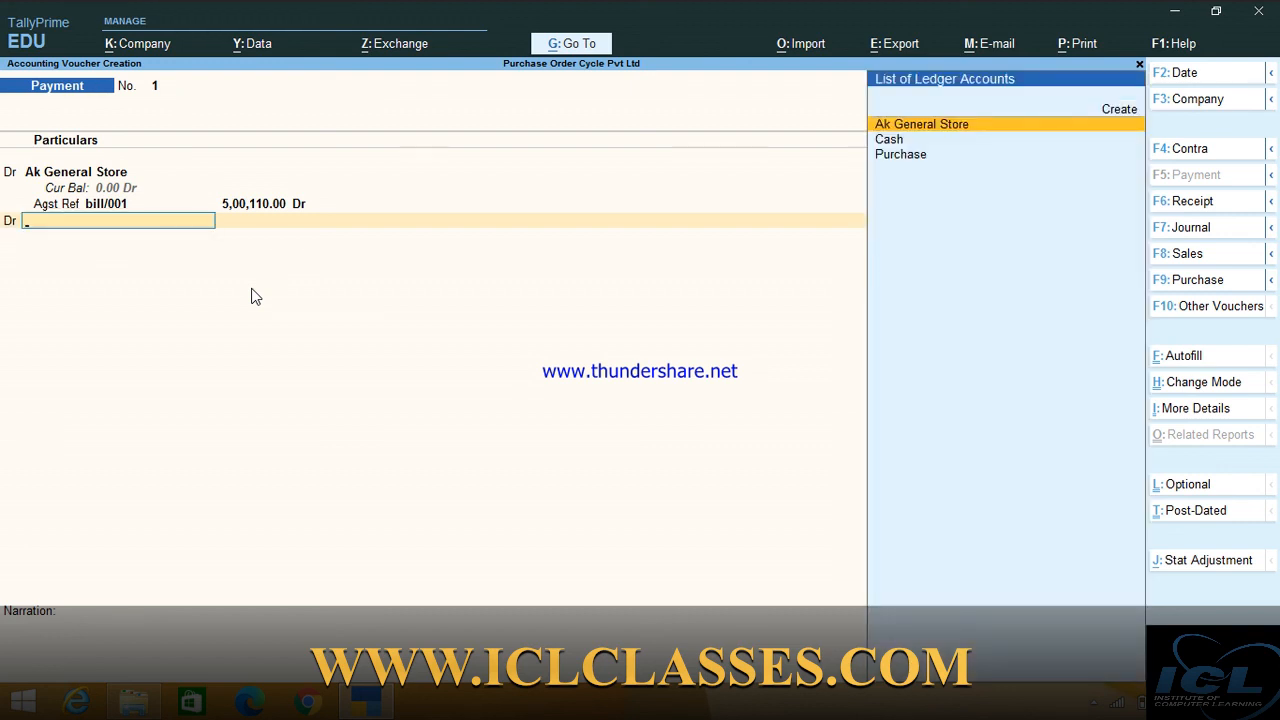
Credit Cash with 5,00,110, accept the Payment voucher without a narration and return to the Gateway of Tally.
{"action": "key", "text": "Down"}
{"action": "key", "text": "Return"}
{"action": "key", "text": "Return"}
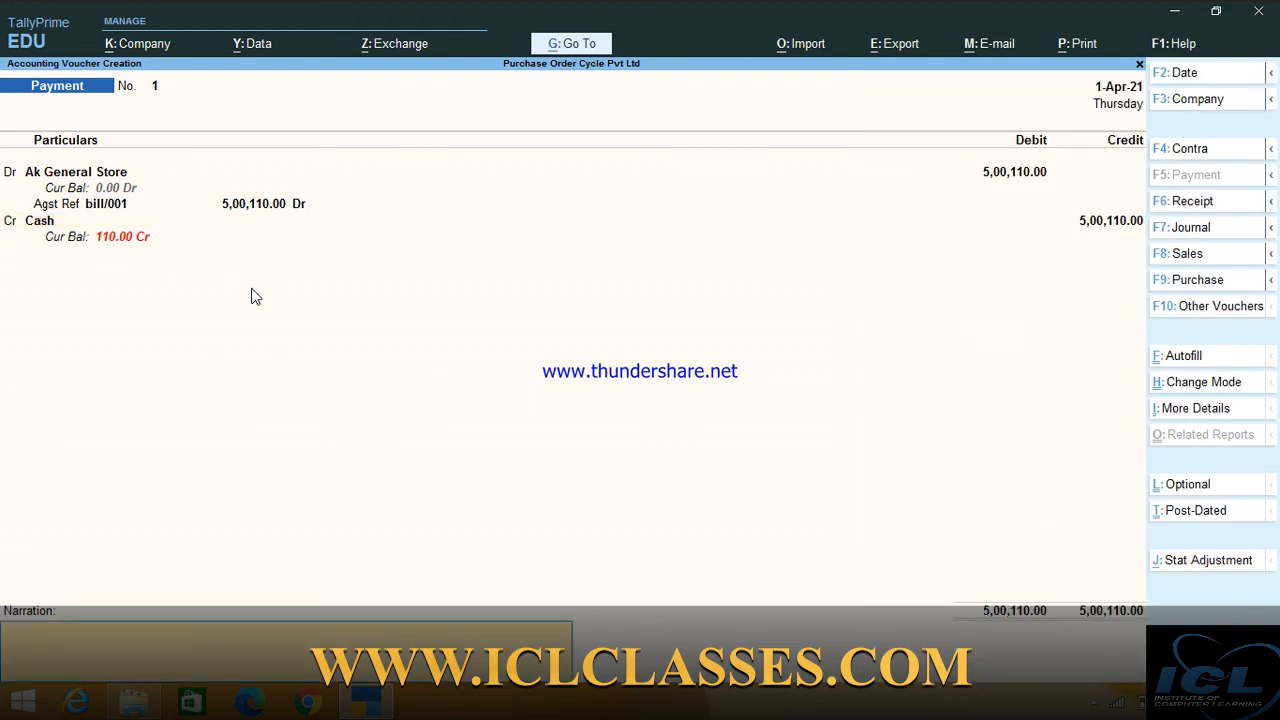
{"action": "key", "text": "Return"}
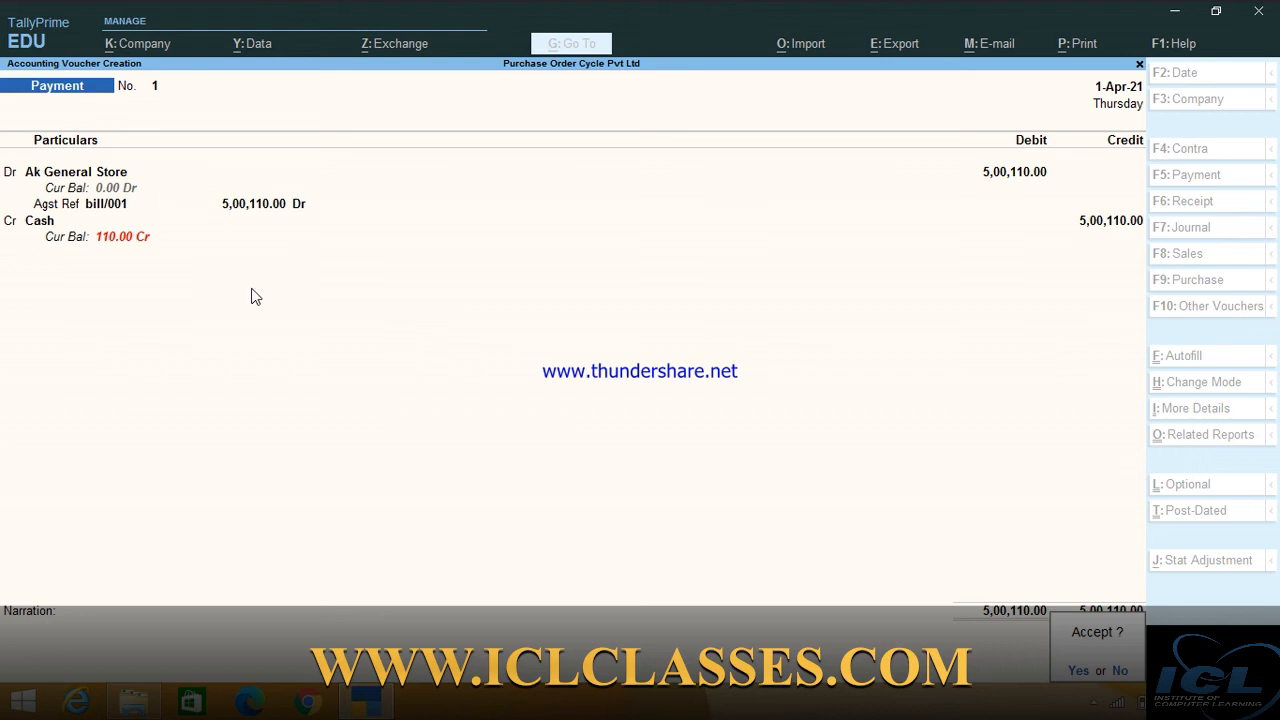
{"action": "key", "text": "Return"}
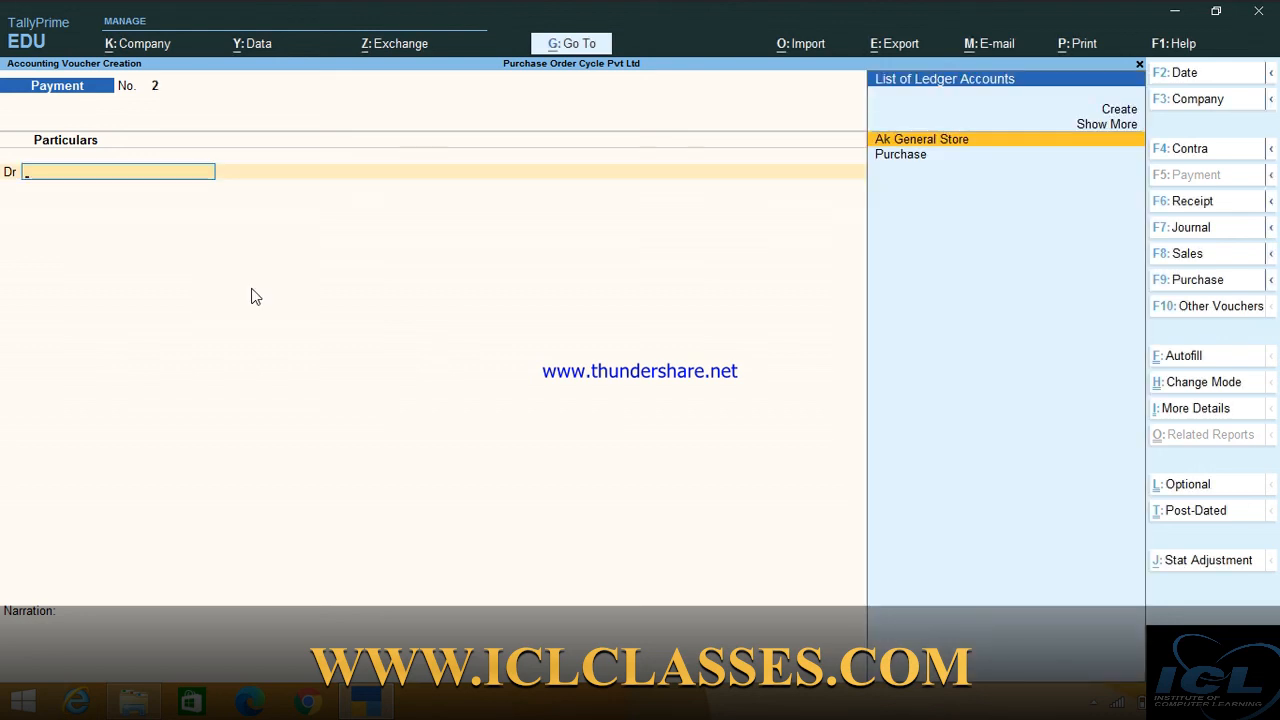
{"action": "key", "text": "Escape"}
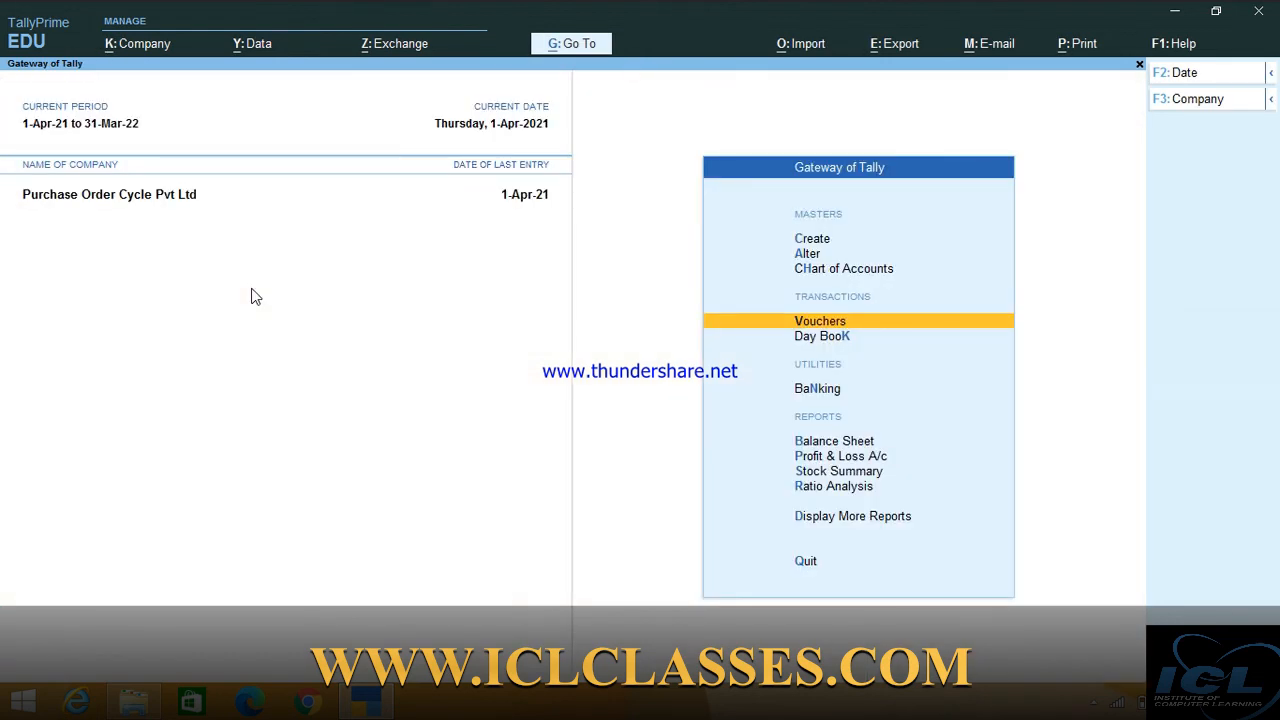
Open the Day Book, look through the recorded vouchers and open Ak General Store's Purchase voucher for review.
{"action": "key", "text": "Down"}
{"action": "key", "text": "Return"}
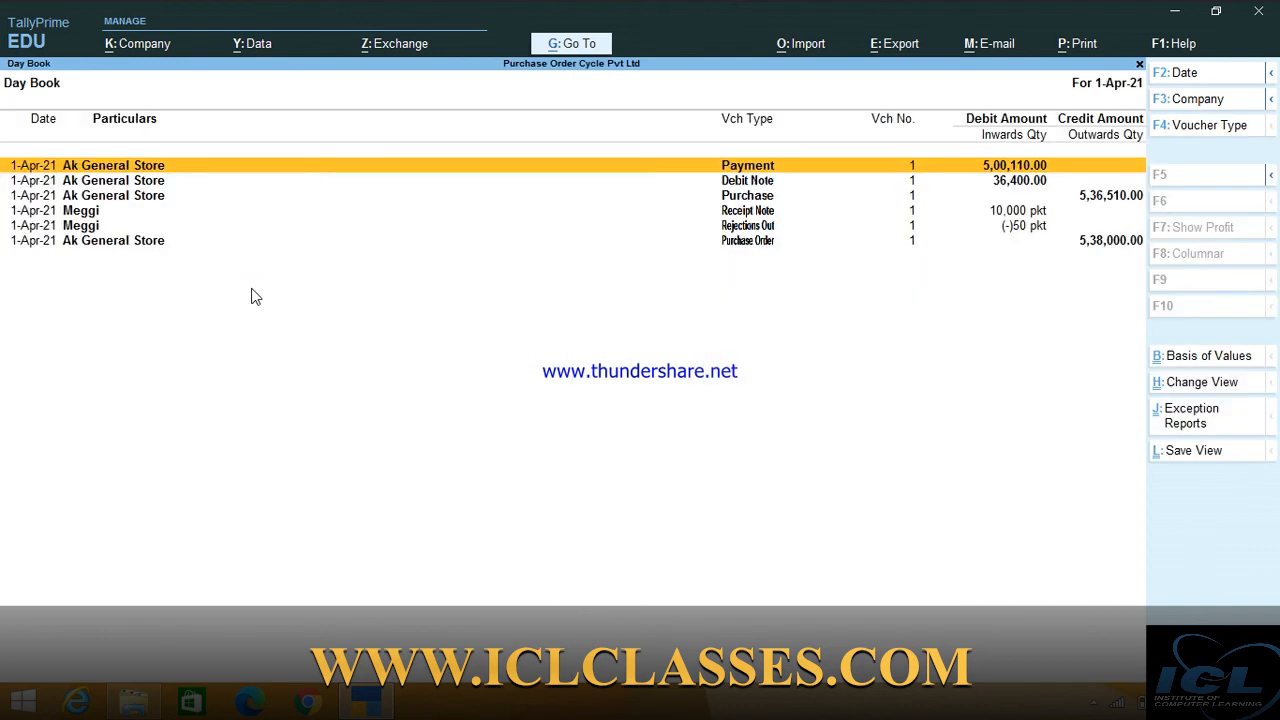
{"action": "key", "text": "Down"}
{"action": "key", "text": "Up"}
{"action": "key", "text": "Down"}
{"action": "key", "text": "Down"}
{"action": "key", "text": "Return"}
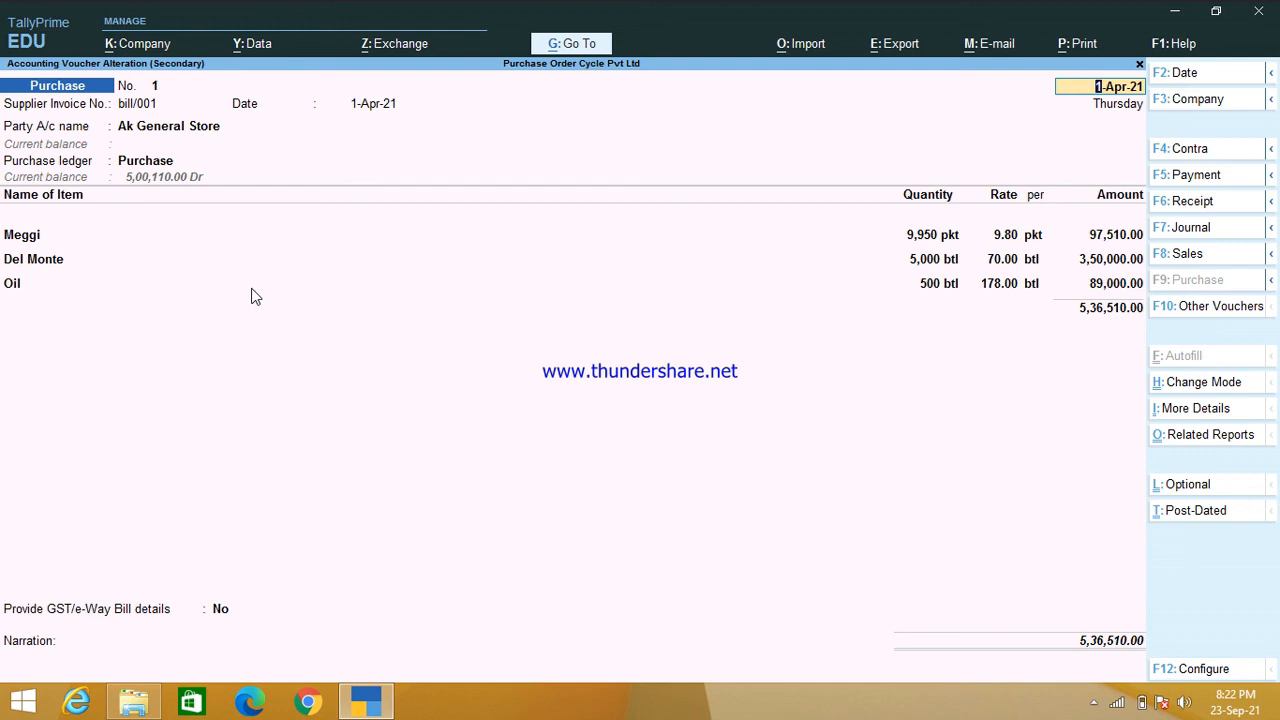
{"action": "left_click", "coordinate": [1094, 706]}
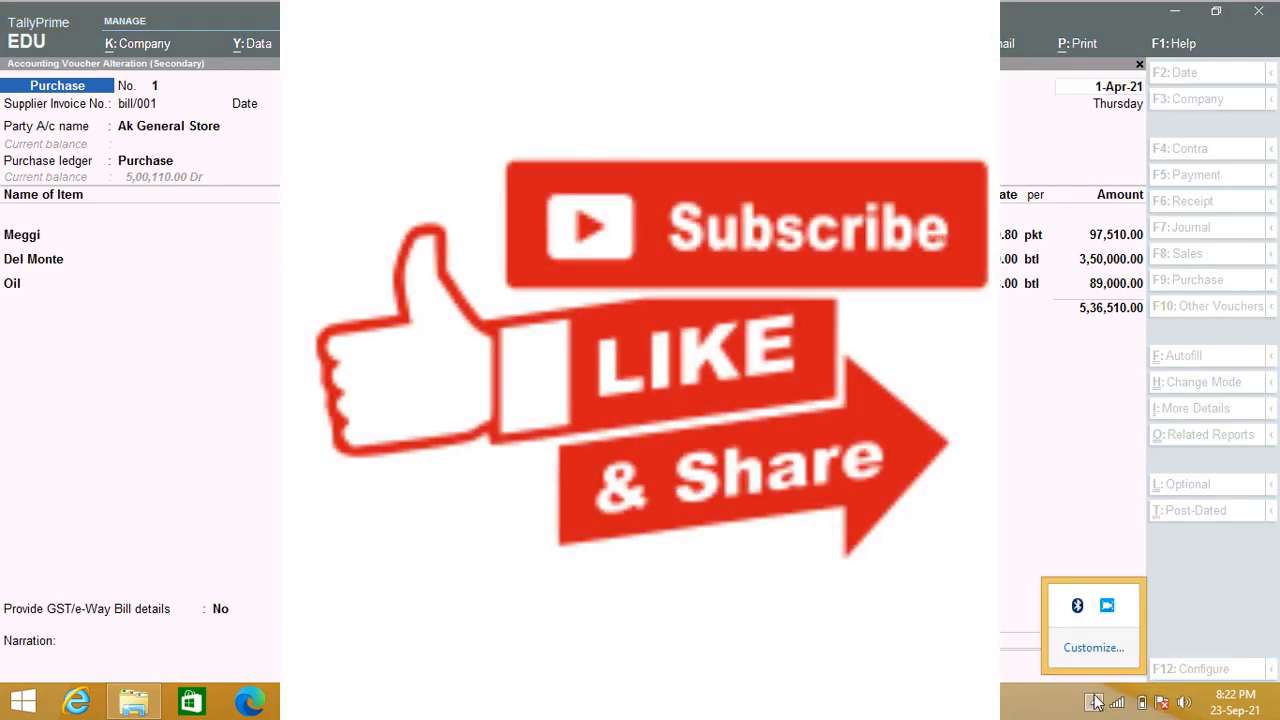